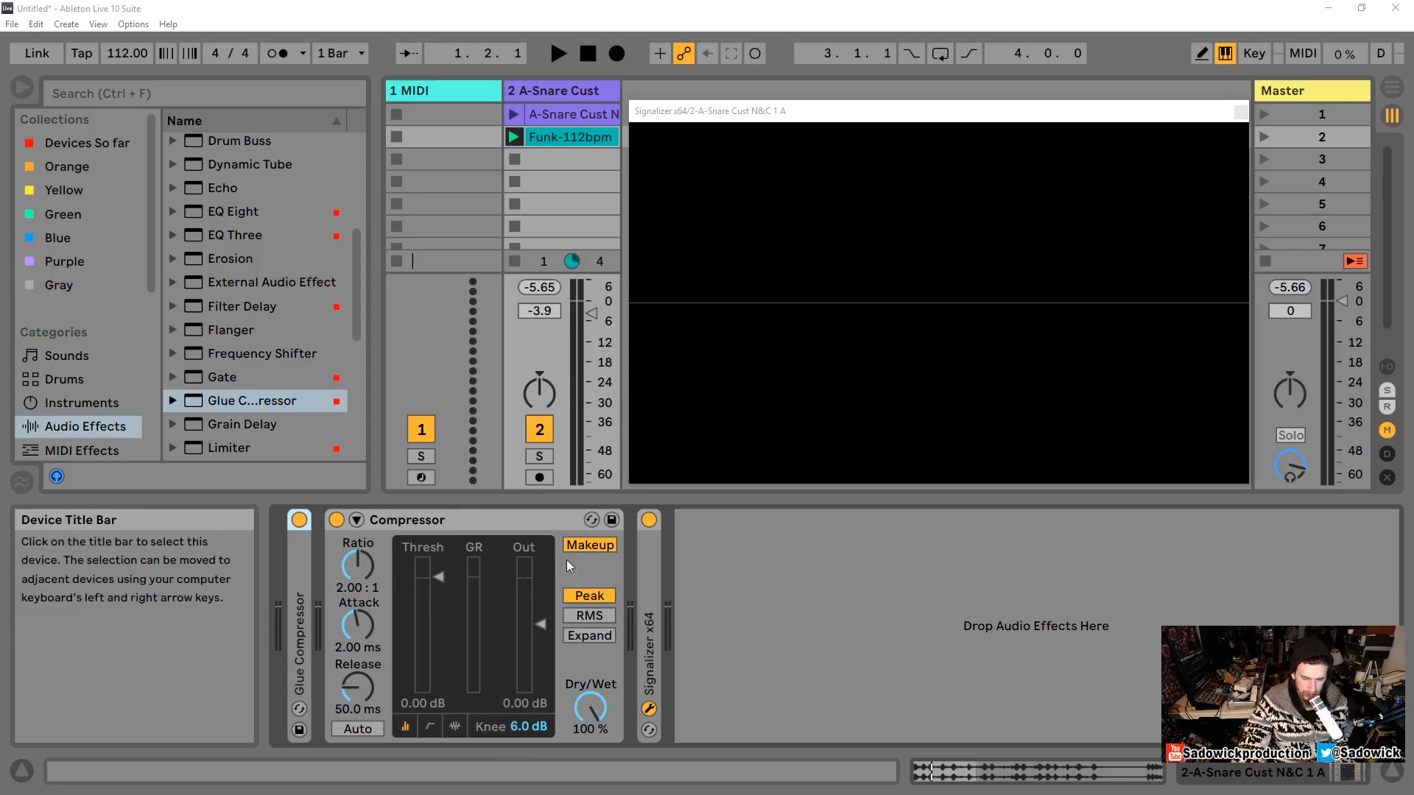
Step: Expand the Glue Compressor on the snare track and set its threshold to -19.4 dB, nudging its attack and release knobs
{"action": "double_click", "coordinate": [299, 608]}
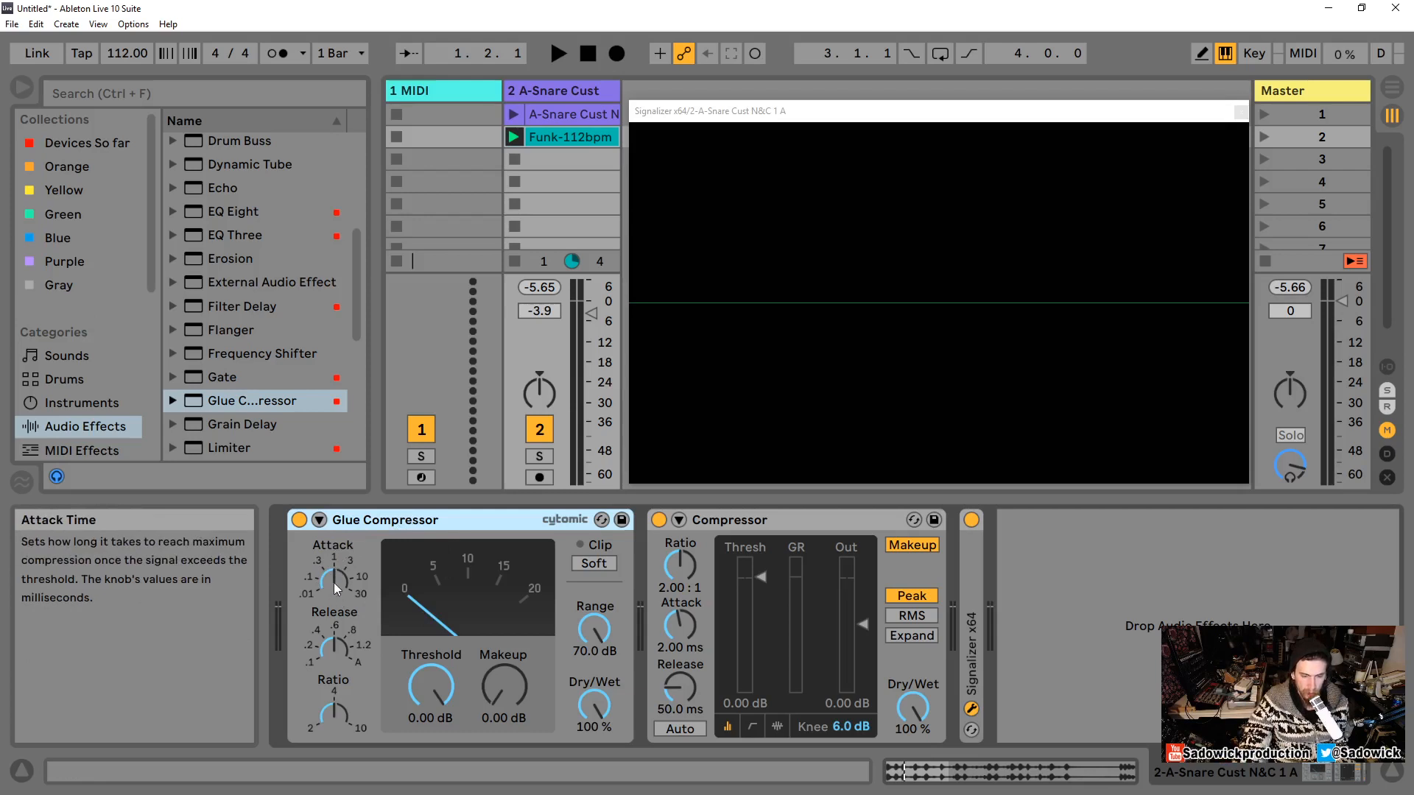
{"action": "left_click_drag", "start_coordinate": [407, 669], "coordinate": [407, 707]}
{"action": "left_click_drag", "start_coordinate": [332, 620], "coordinate": [331, 641]}
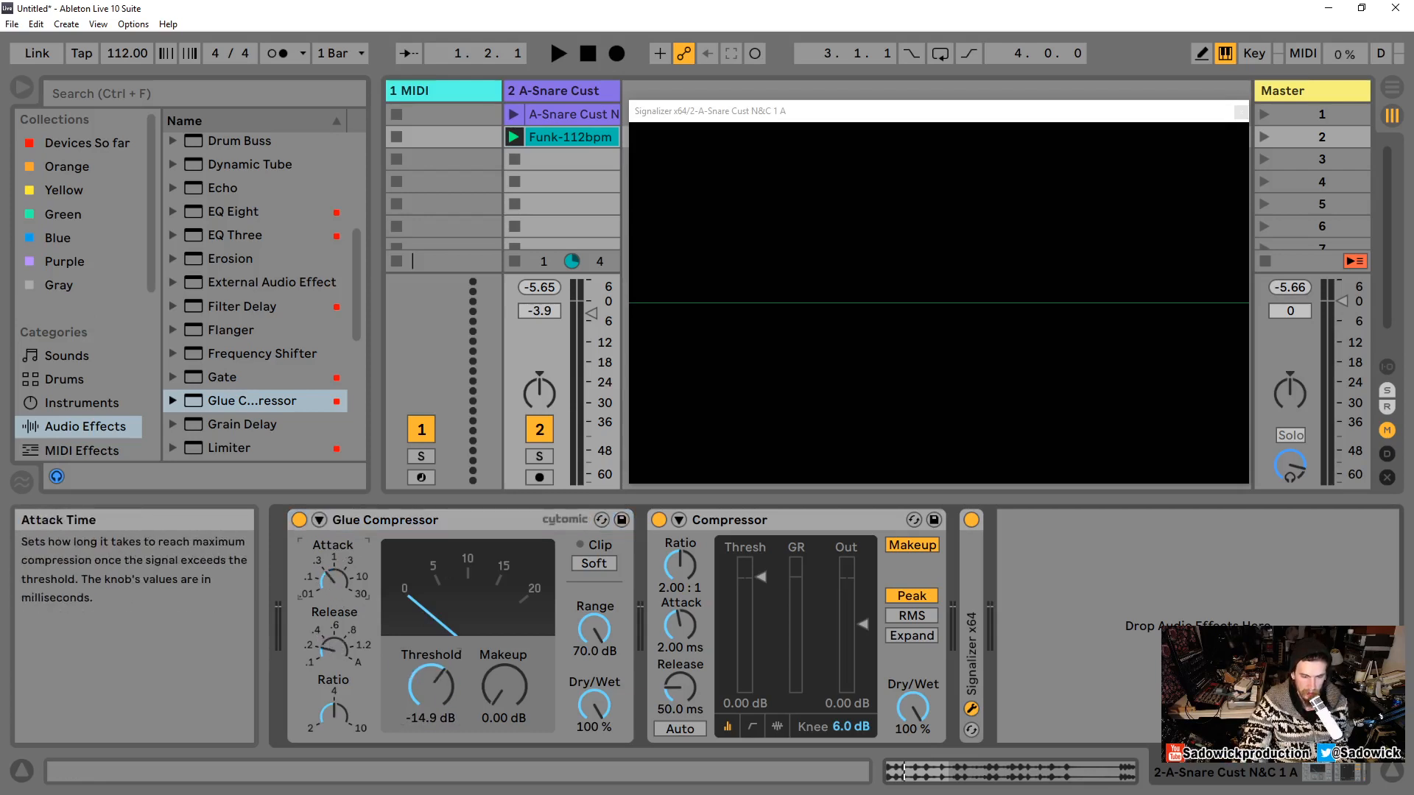
{"action": "left_click_drag", "start_coordinate": [333, 581], "coordinate": [334, 567]}
{"action": "left_click_drag", "start_coordinate": [339, 626], "coordinate": [338, 605]}
{"action": "left_click_drag", "start_coordinate": [429, 684], "coordinate": [429, 698]}
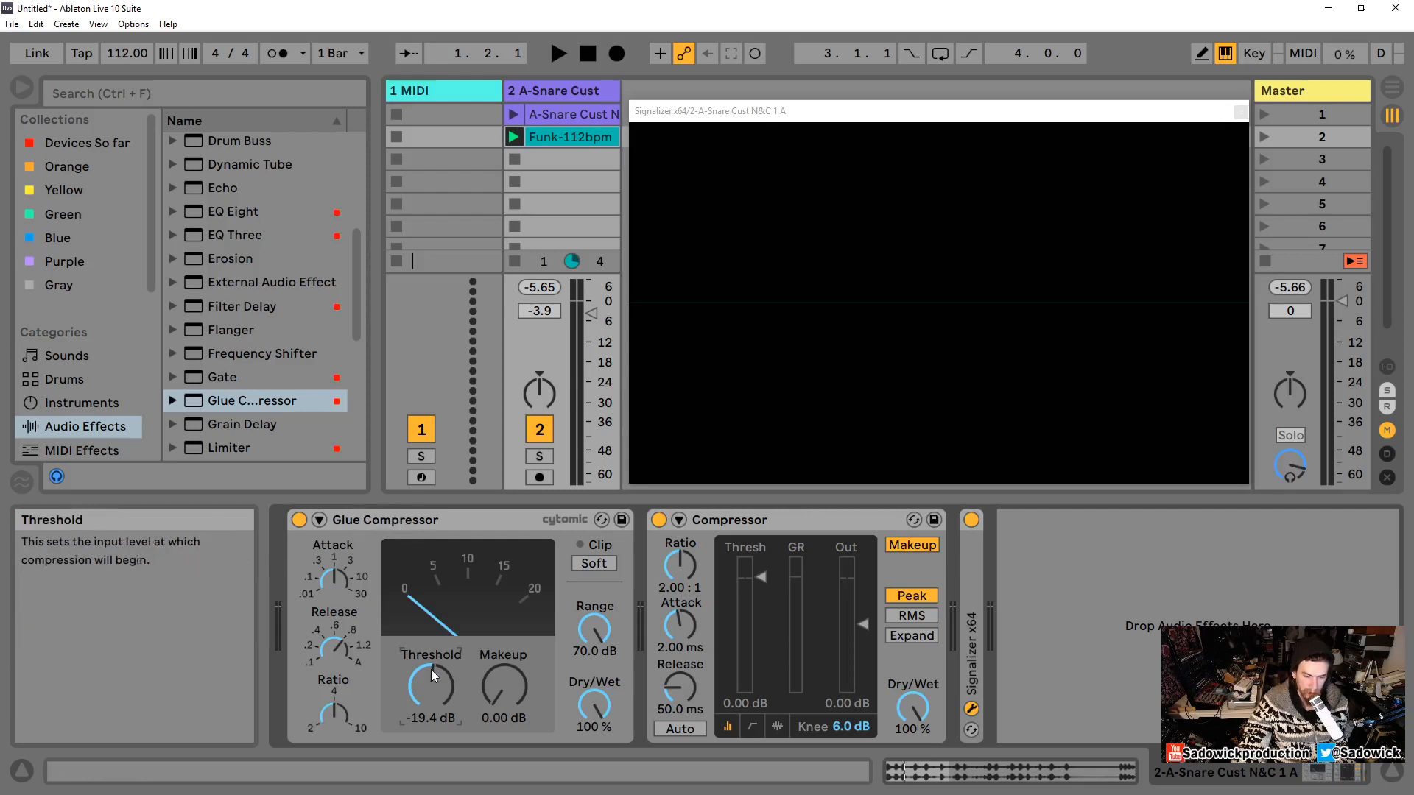
{"action": "left_click_drag", "start_coordinate": [431, 685], "coordinate": [431, 706]}
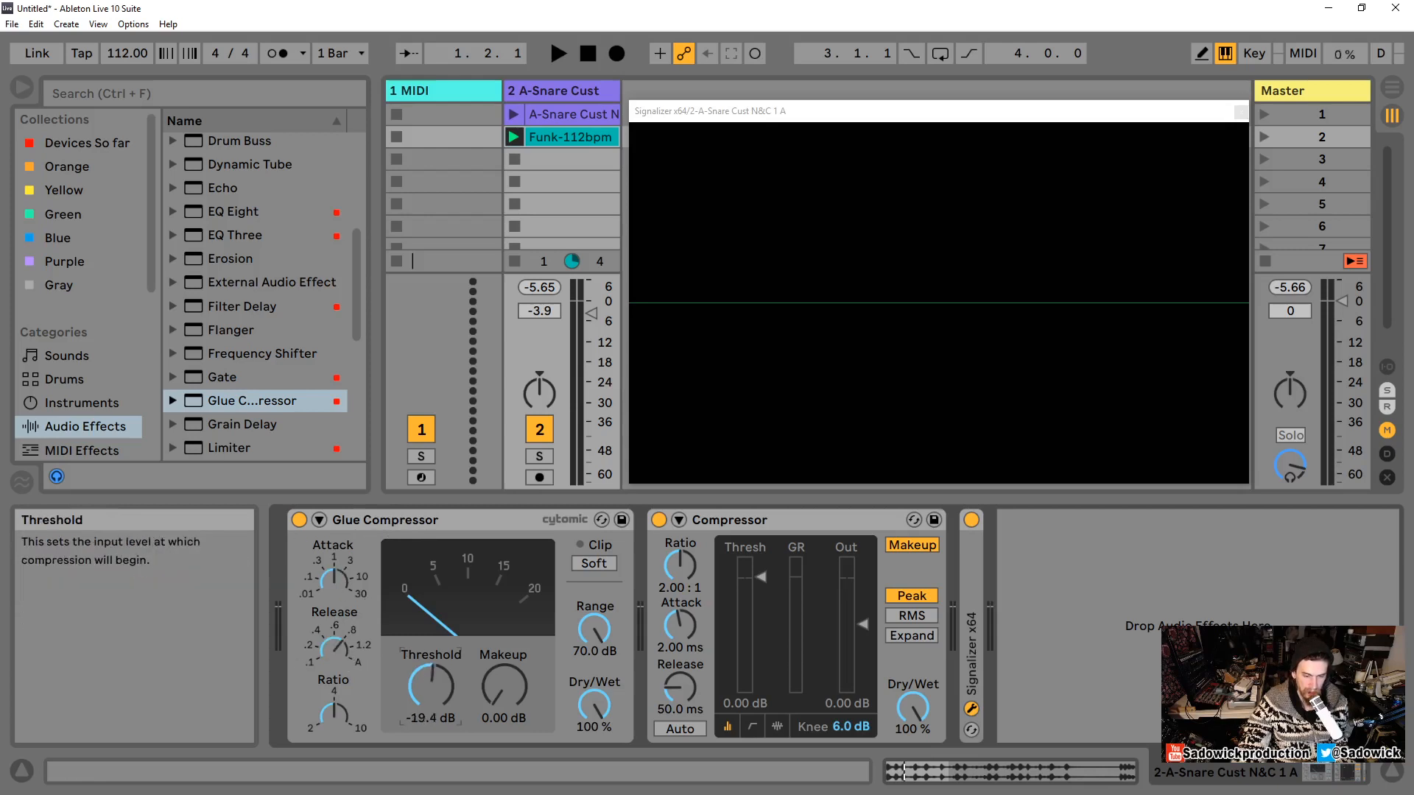
{"action": "left_click_drag", "start_coordinate": [439, 692], "coordinate": [441, 674]}
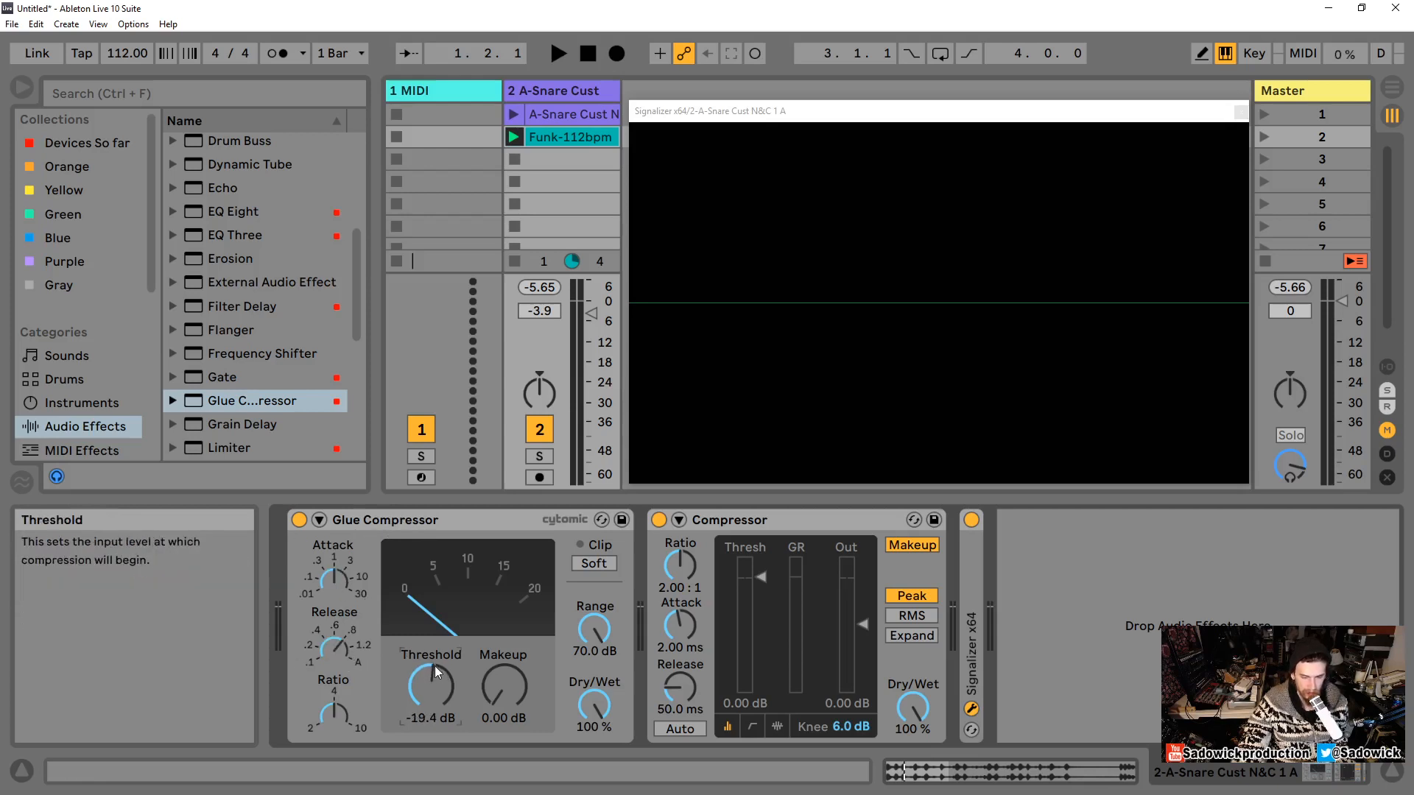
Step: Collapse the Glue Compressor and bypass it so only the Compressor processes the snare
{"action": "double_click", "coordinate": [374, 517]}
{"action": "left_click", "coordinate": [421, 520]}
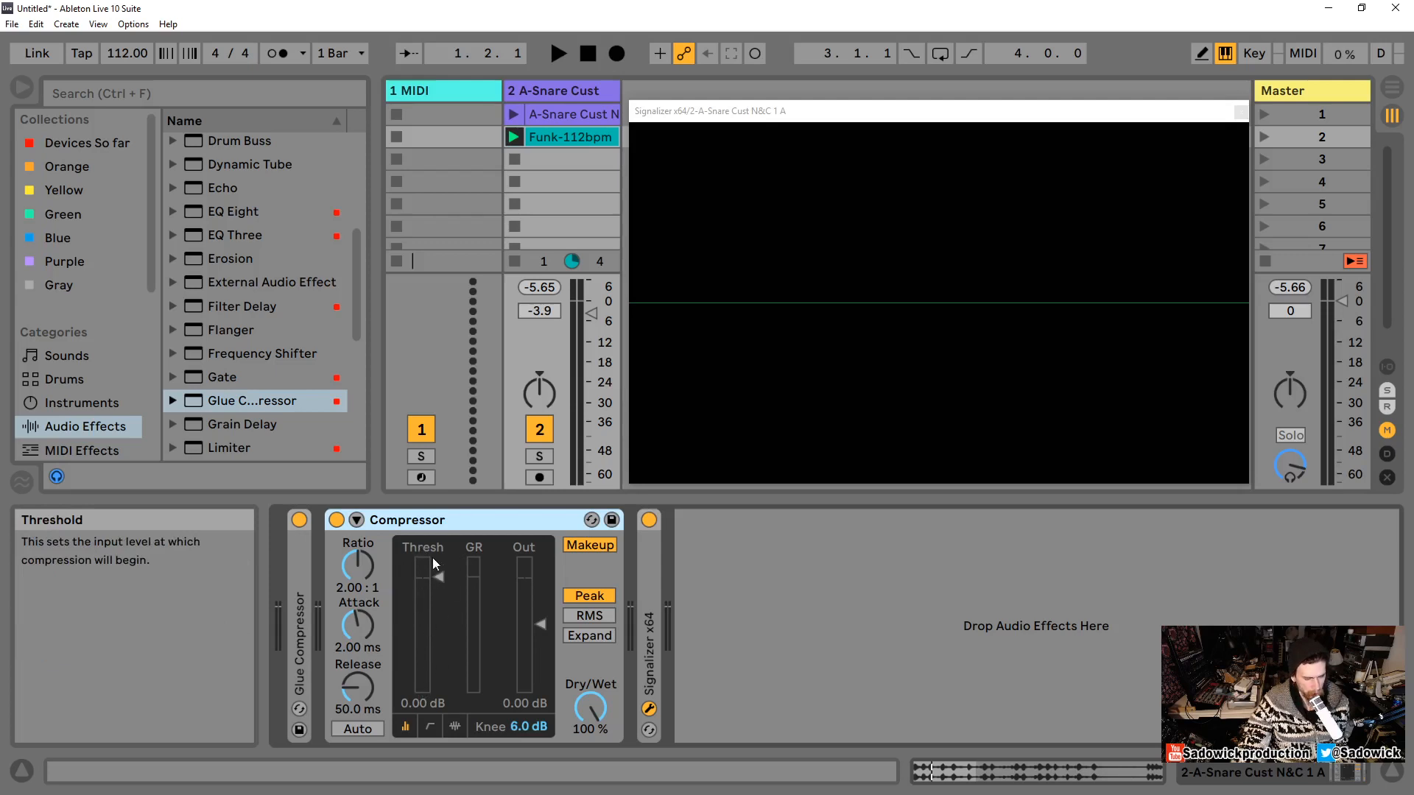
{"action": "left_click", "coordinate": [299, 520]}
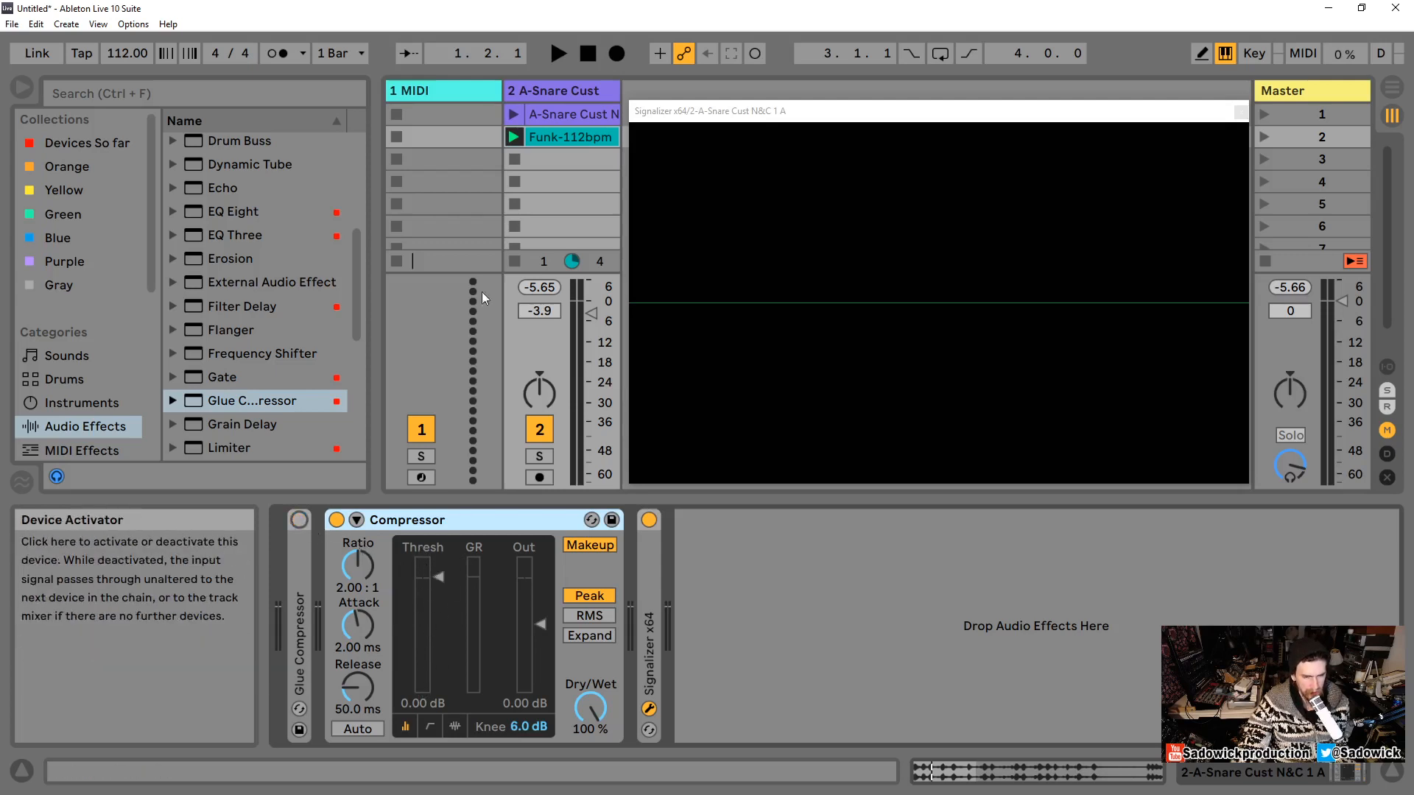
Step: Audition the Compressor during playback by lowering its threshold to -17.1 dB and returning it to 0 dB
{"action": "key", "text": "space"}
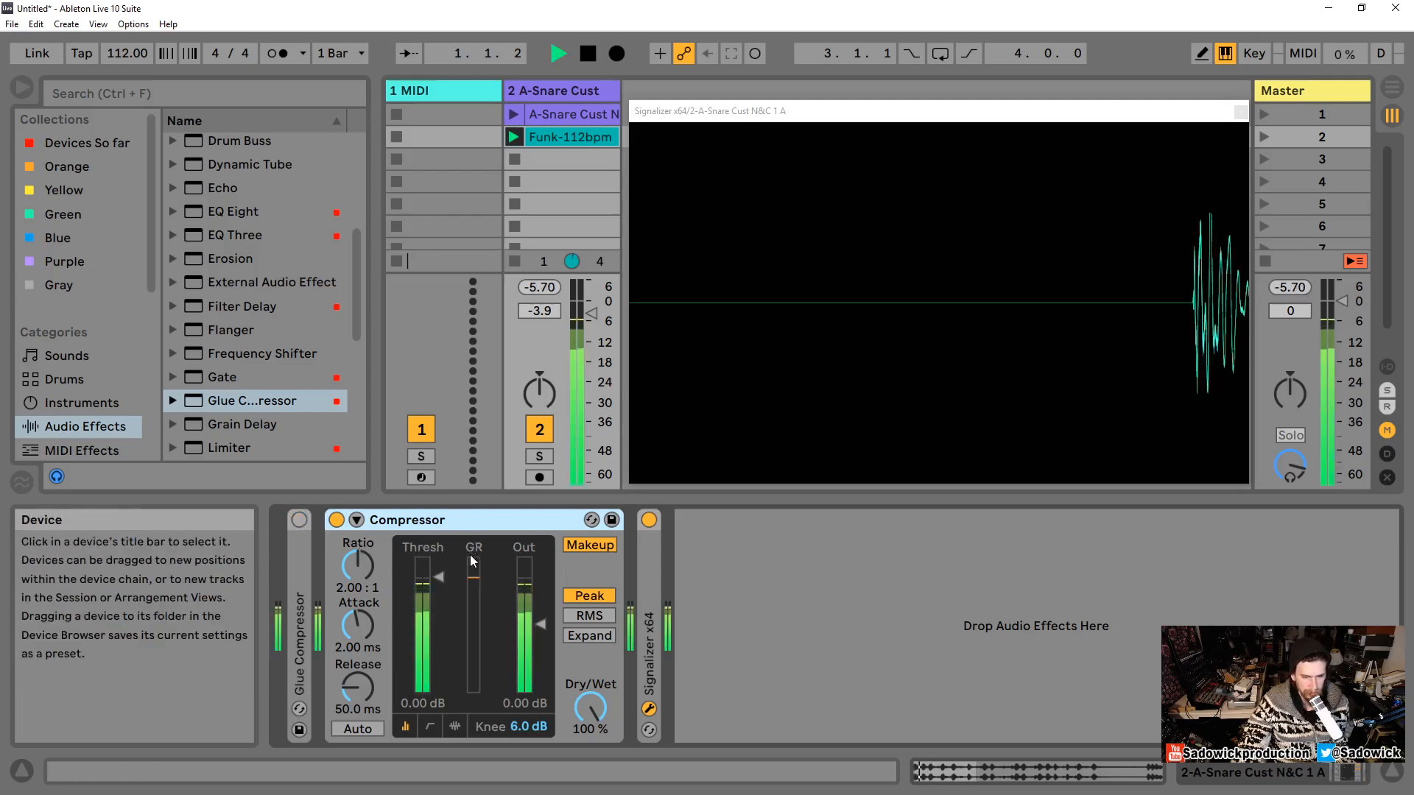
{"action": "key", "text": "space"}
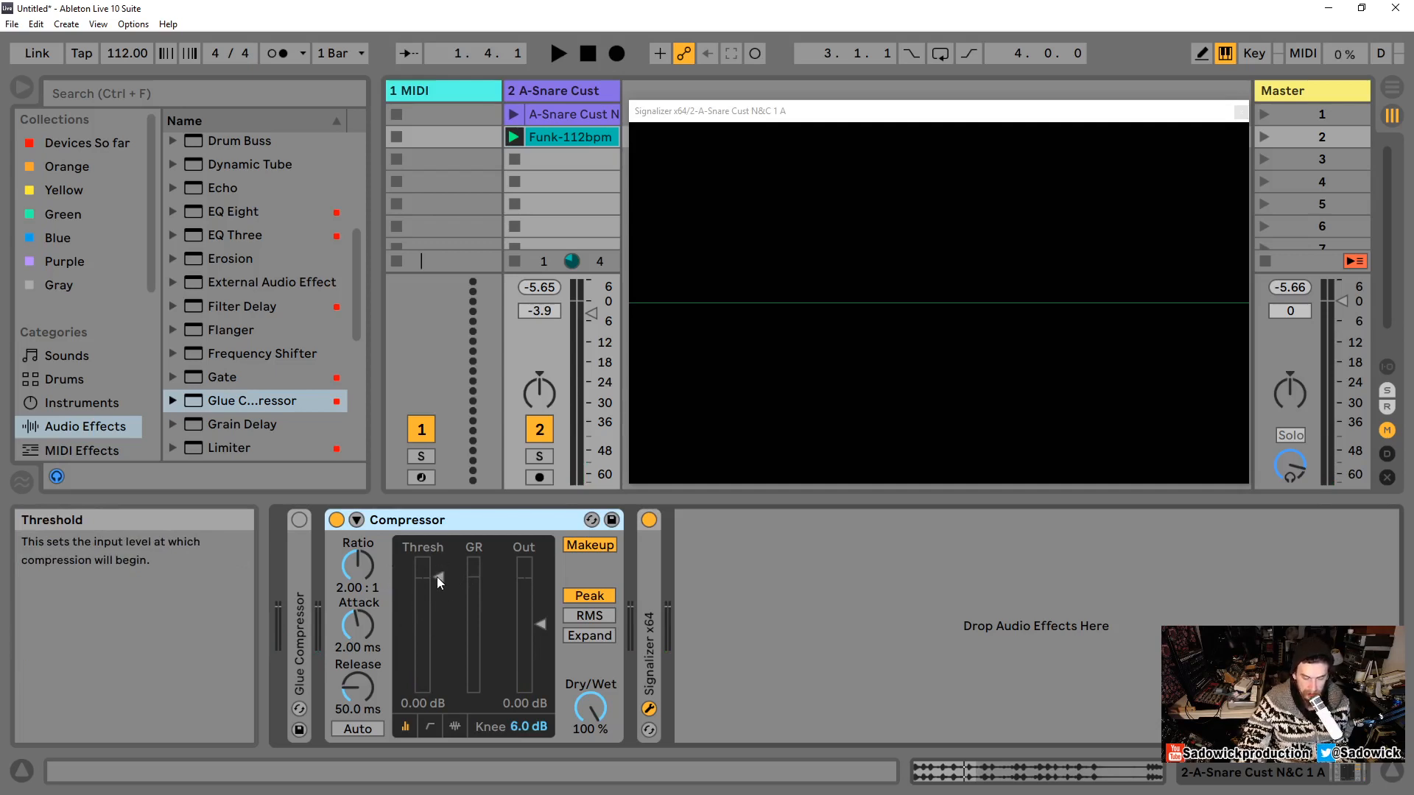
{"action": "left_click_drag", "start_coordinate": [439, 583], "coordinate": [441, 636]}
{"action": "key", "text": "space"}
{"action": "key", "text": "space"}
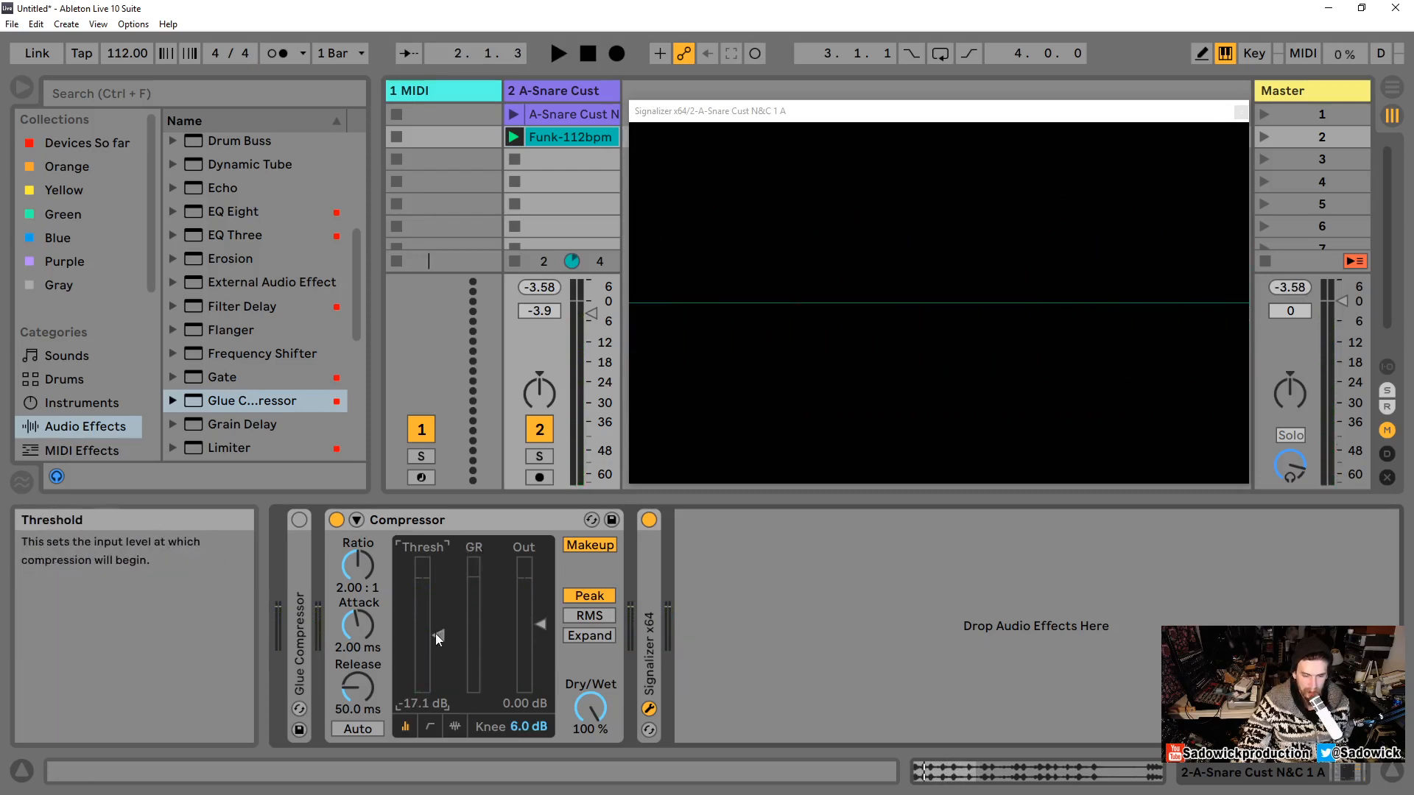
{"action": "left_click_drag", "start_coordinate": [436, 634], "coordinate": [437, 576]}
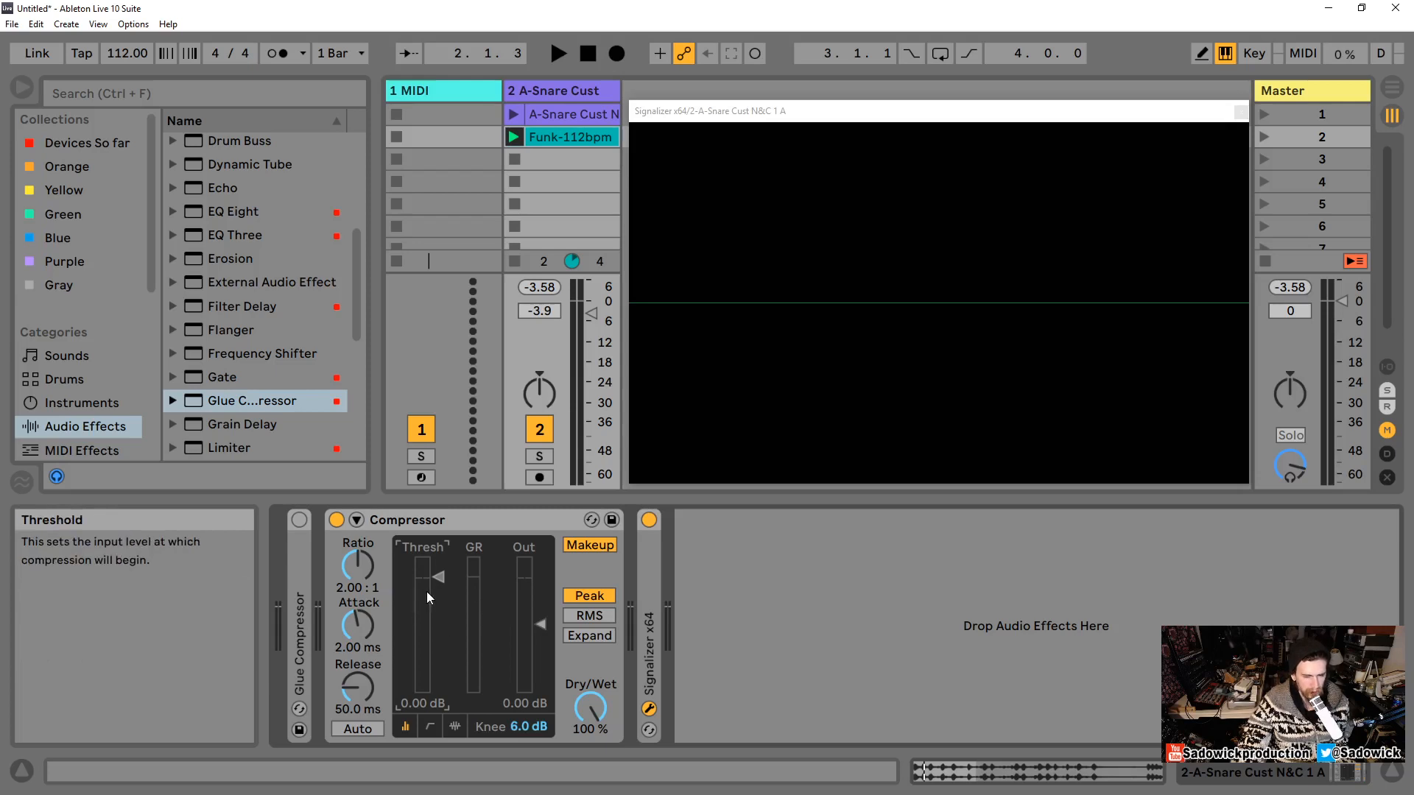
Step: Re-enable and expand the Glue Compressor and play the clip to audition it
{"action": "double_click", "coordinate": [302, 557]}
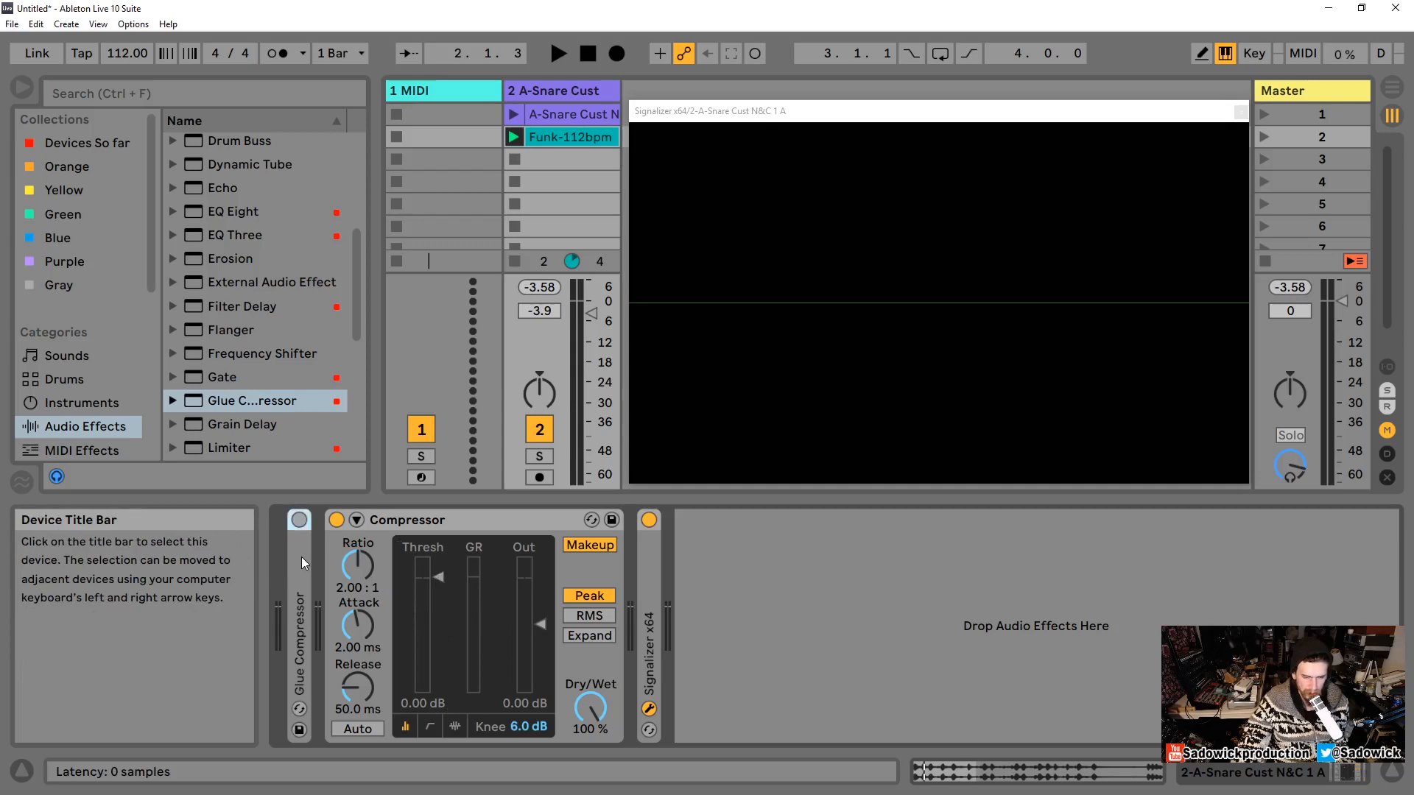
{"action": "left_click", "coordinate": [299, 521]}
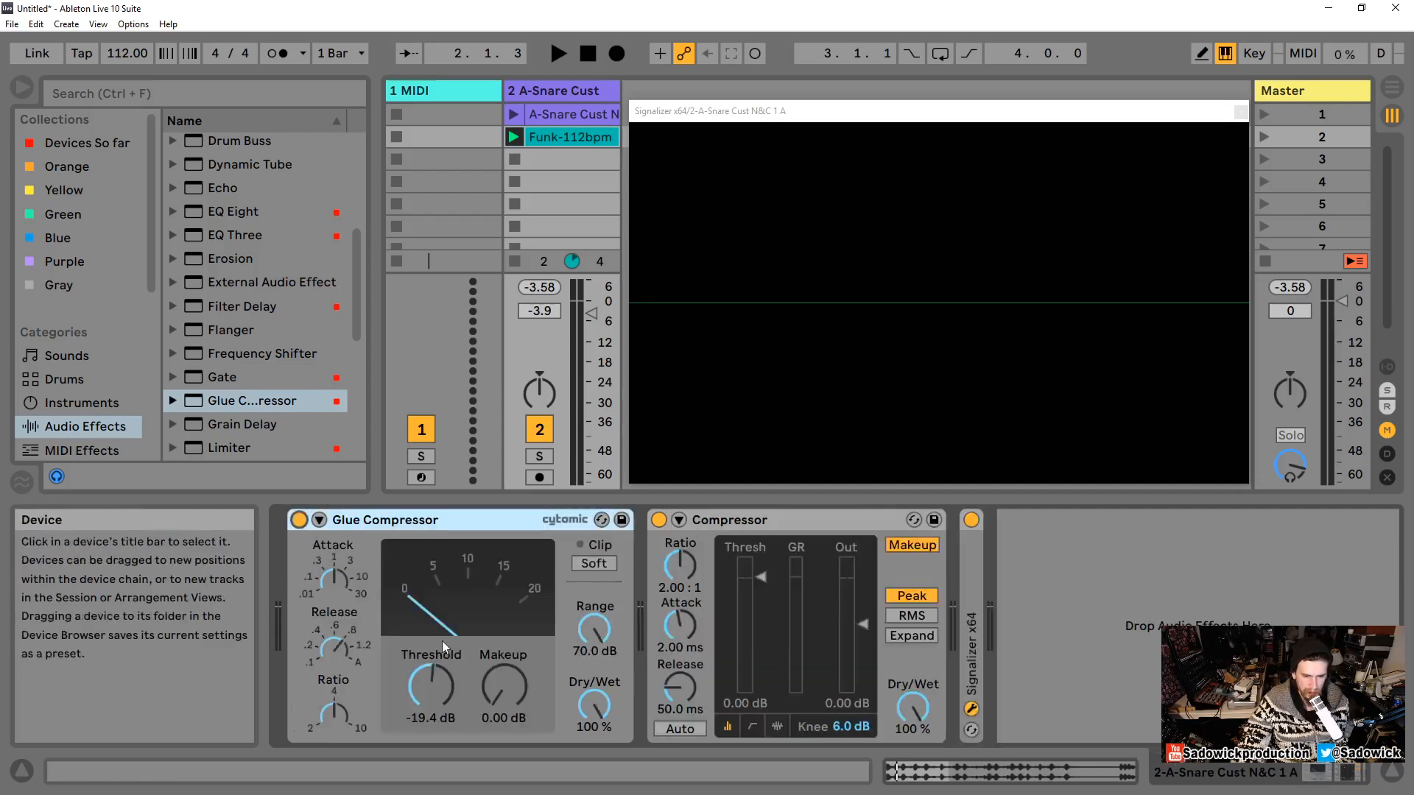
{"action": "key", "text": "space"}
{"action": "left_click_drag", "start_coordinate": [436, 690], "coordinate": [435, 692]}
{"action": "key", "text": "space"}
{"action": "key", "text": "space"}
{"action": "key", "text": "space"}
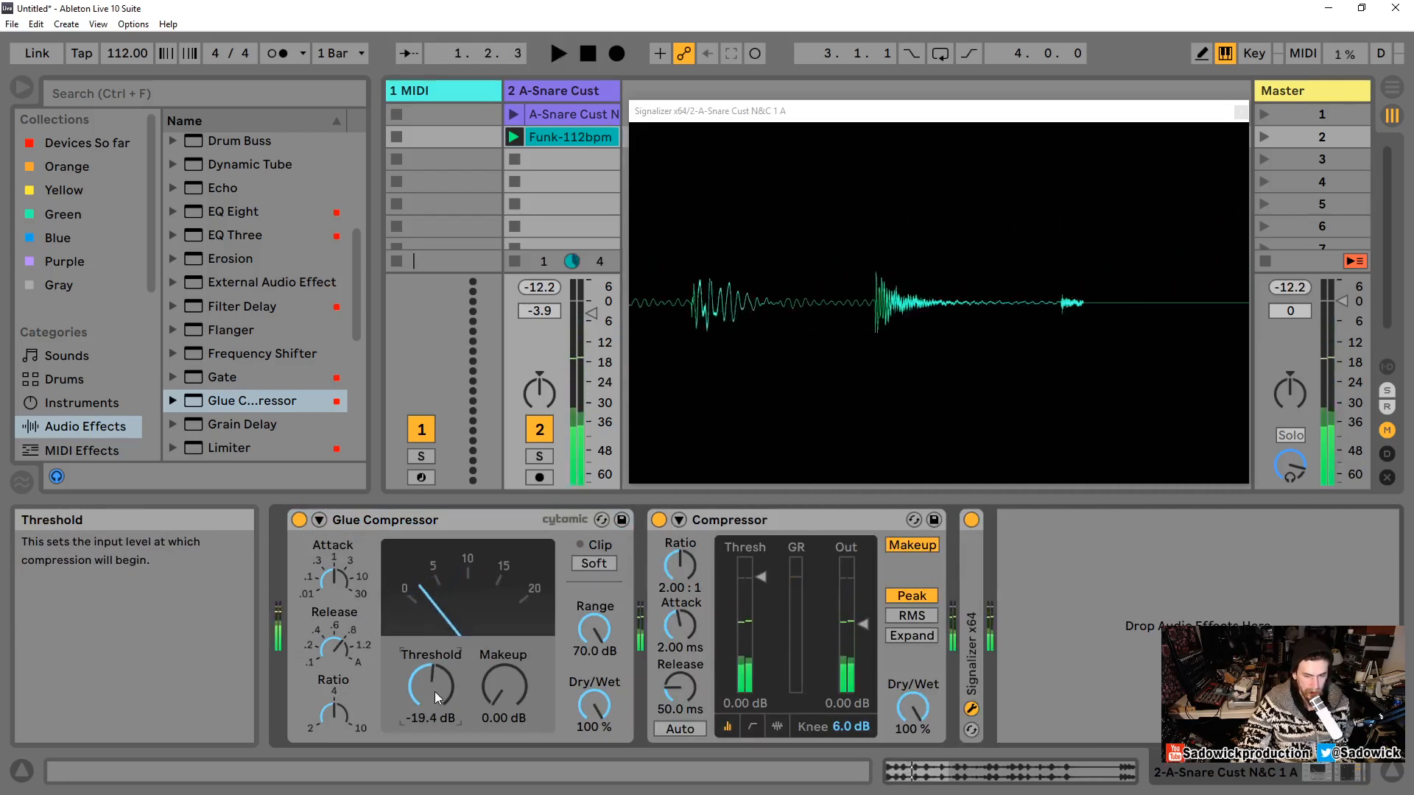
Step: Set the Glue Compressor's makeup to 8.73 dB and play the clip to compare
{"action": "left_click_drag", "start_coordinate": [496, 692], "coordinate": [496, 634]}
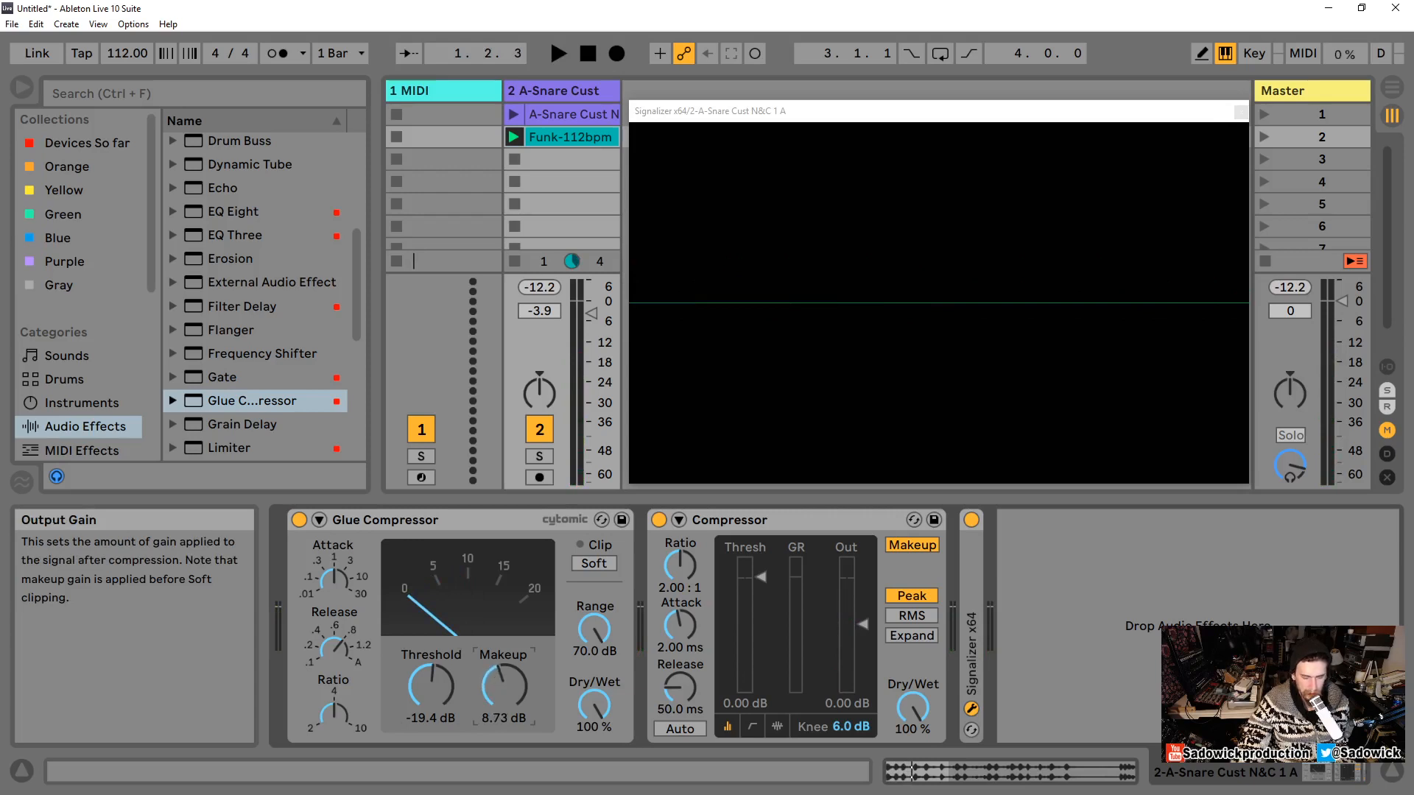
{"action": "key", "text": "space"}
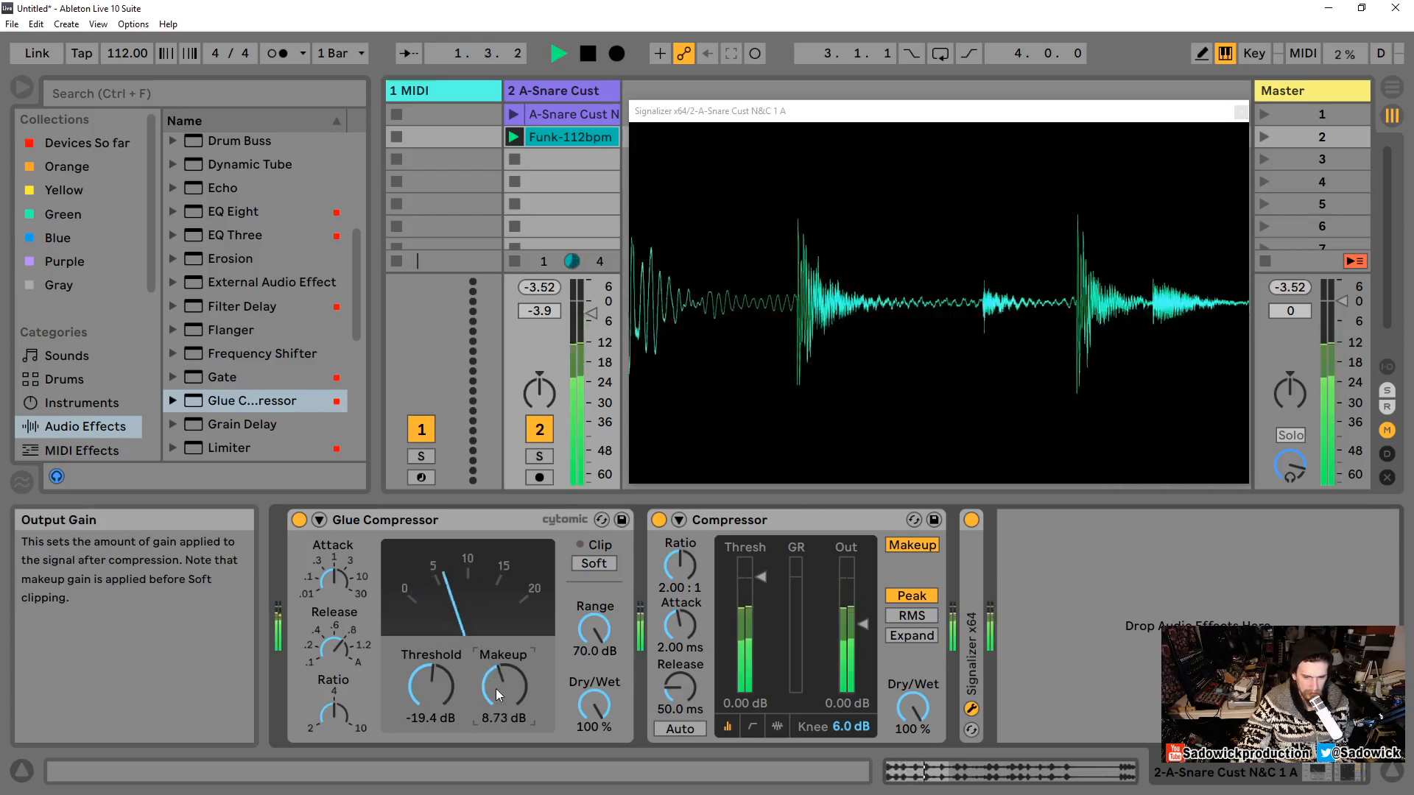
{"action": "key", "text": "space"}
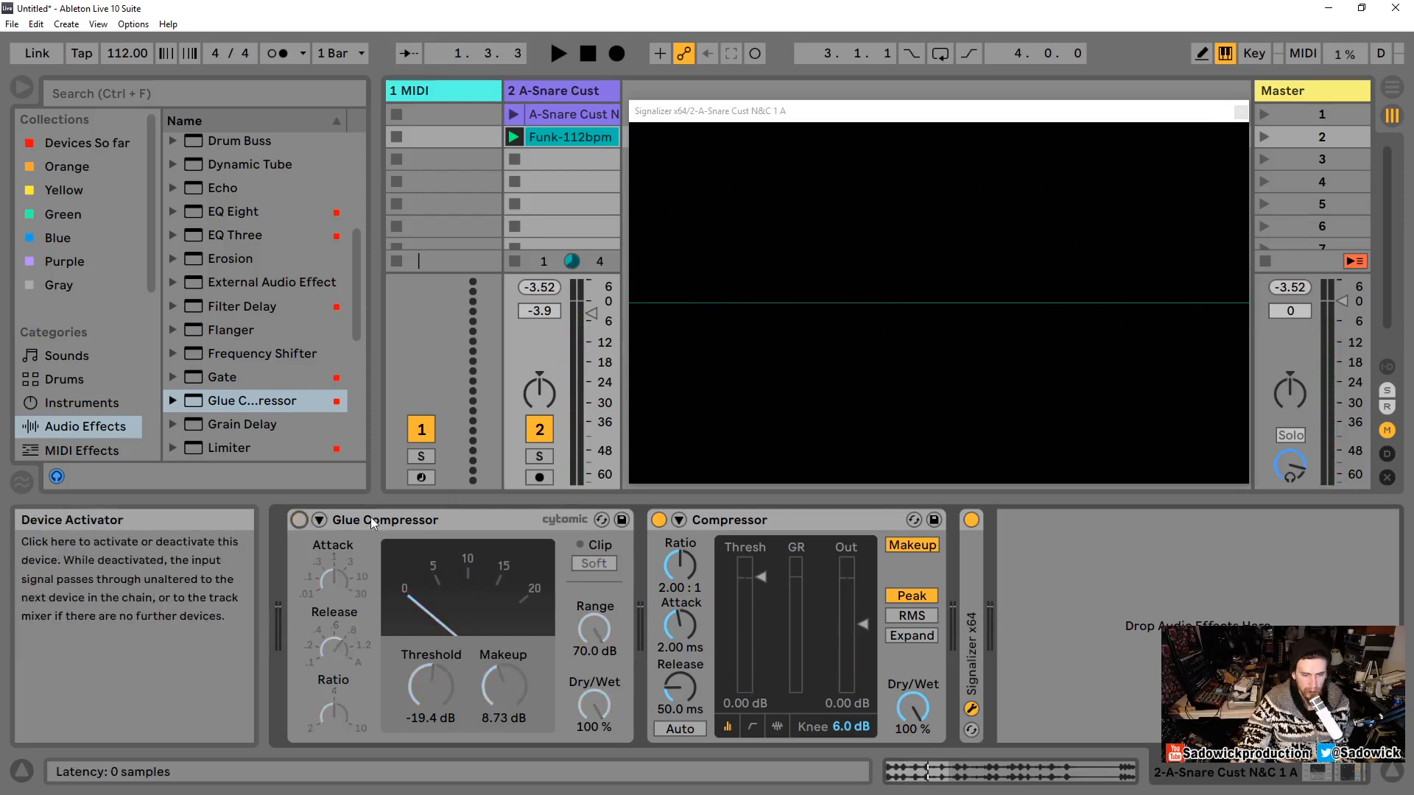
Step: Bypass and collapse the Glue Compressor, then start playback
{"action": "left_click", "coordinate": [319, 520]}
{"action": "left_click", "coordinate": [416, 516]}
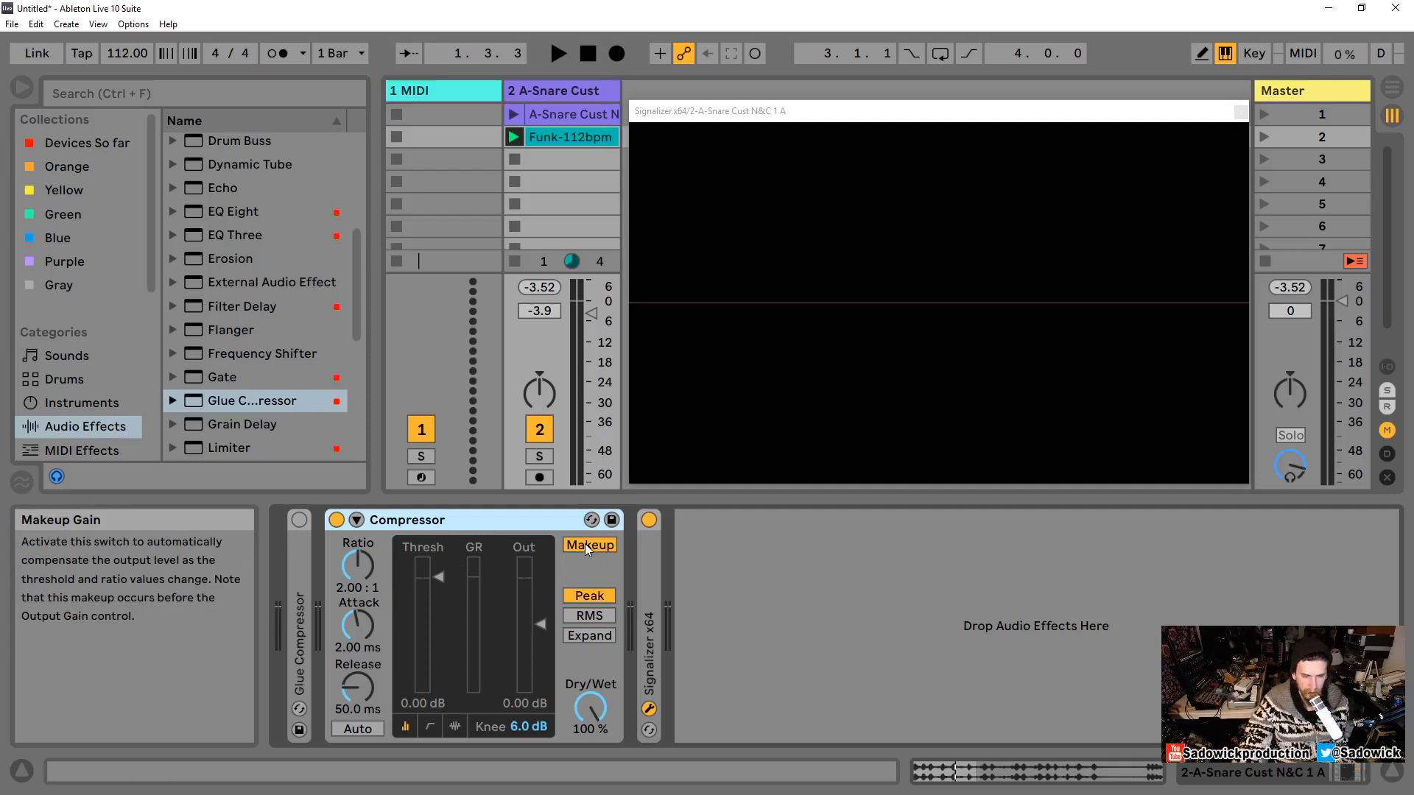
{"action": "key", "text": "space"}
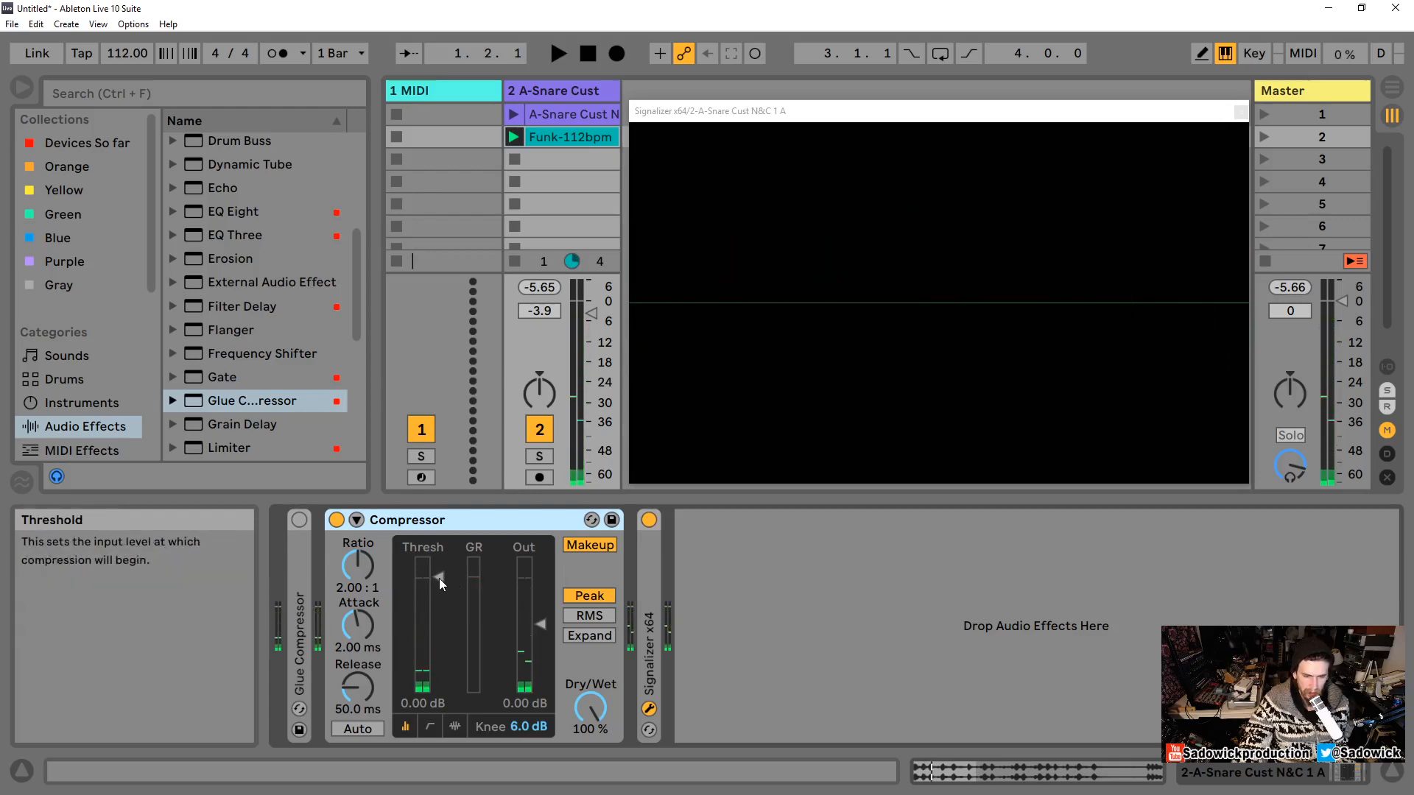
Step: Lower the Compressor's threshold to -16.4 dB and switch off its Makeup while the clip plays
{"action": "left_click_drag", "start_coordinate": [456, 576], "coordinate": [456, 627]}
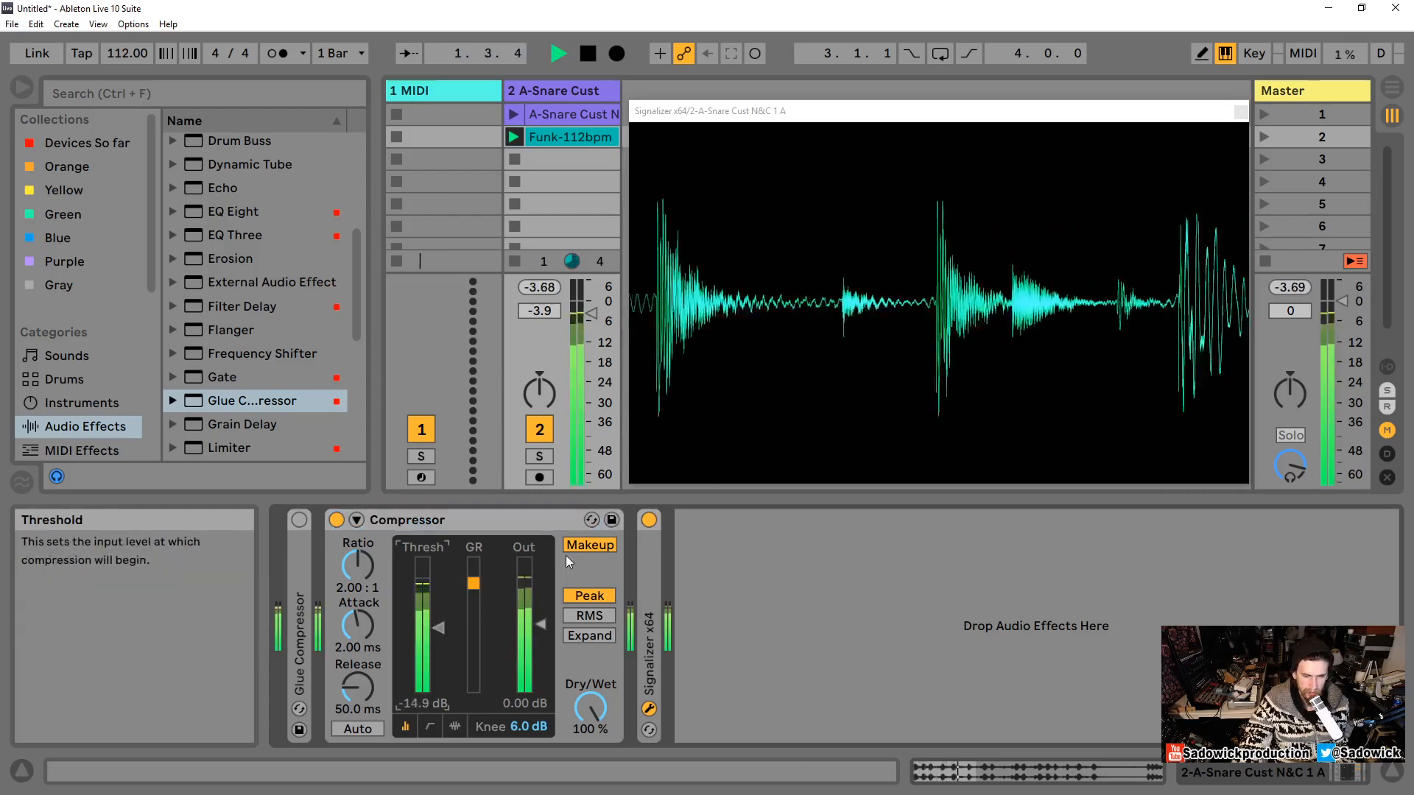
{"action": "left_click", "coordinate": [593, 546]}
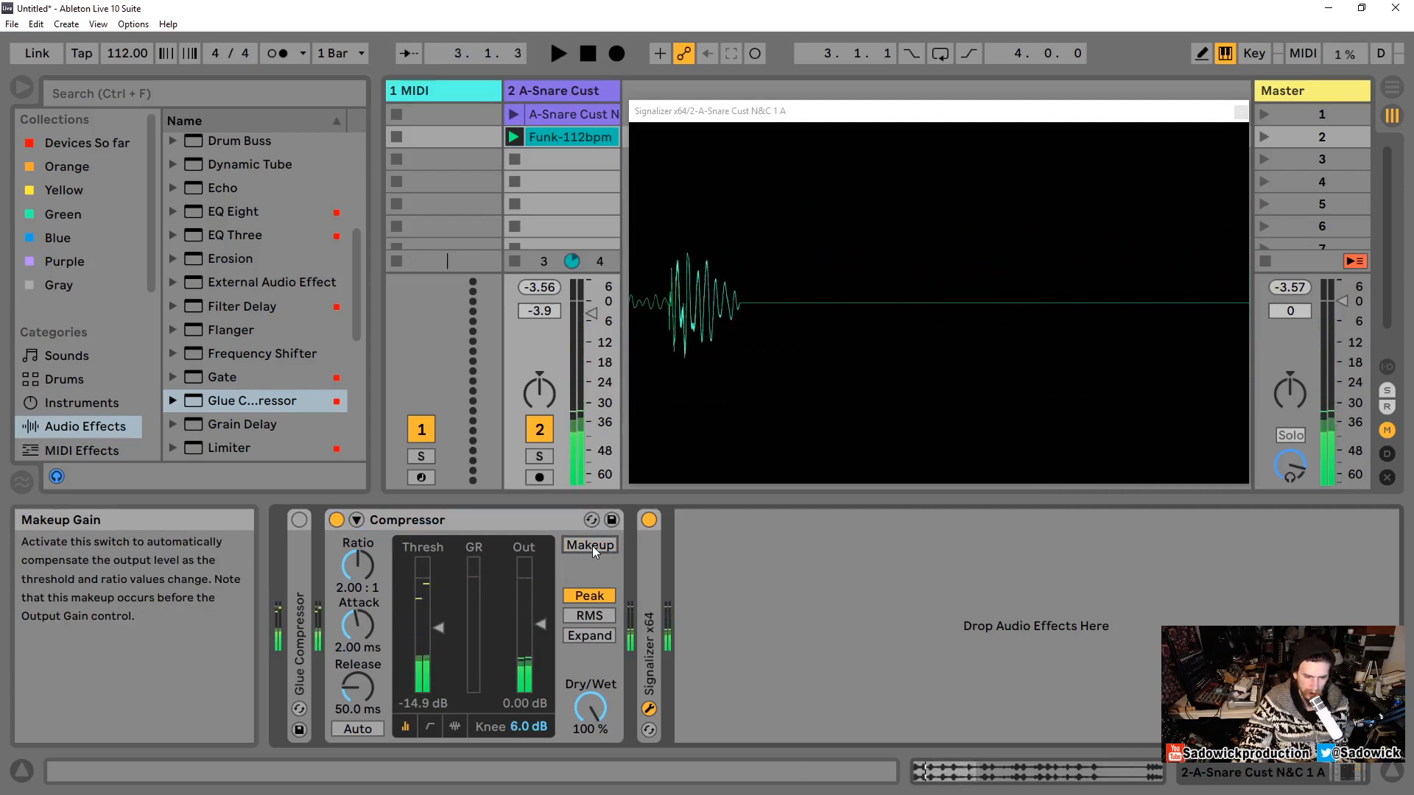
{"action": "key", "text": "space"}
{"action": "mouse_move", "coordinate": [438, 628]}
{"action": "left_mouse_down"}
{"action": "mouse_move", "coordinate": [438, 616]}
{"action": "mouse_move", "coordinate": [366, 611]}
{"action": "mouse_move", "coordinate": [441, 634]}
{"action": "left_mouse_up"}
{"action": "key", "text": "space"}
Step: Audition the Compressor with its attack set to 0.01 ms during playback
{"action": "key", "text": "space"}
{"action": "left_click_drag", "start_coordinate": [352, 626], "coordinate": [356, 685]}
{"action": "key", "text": "space"}
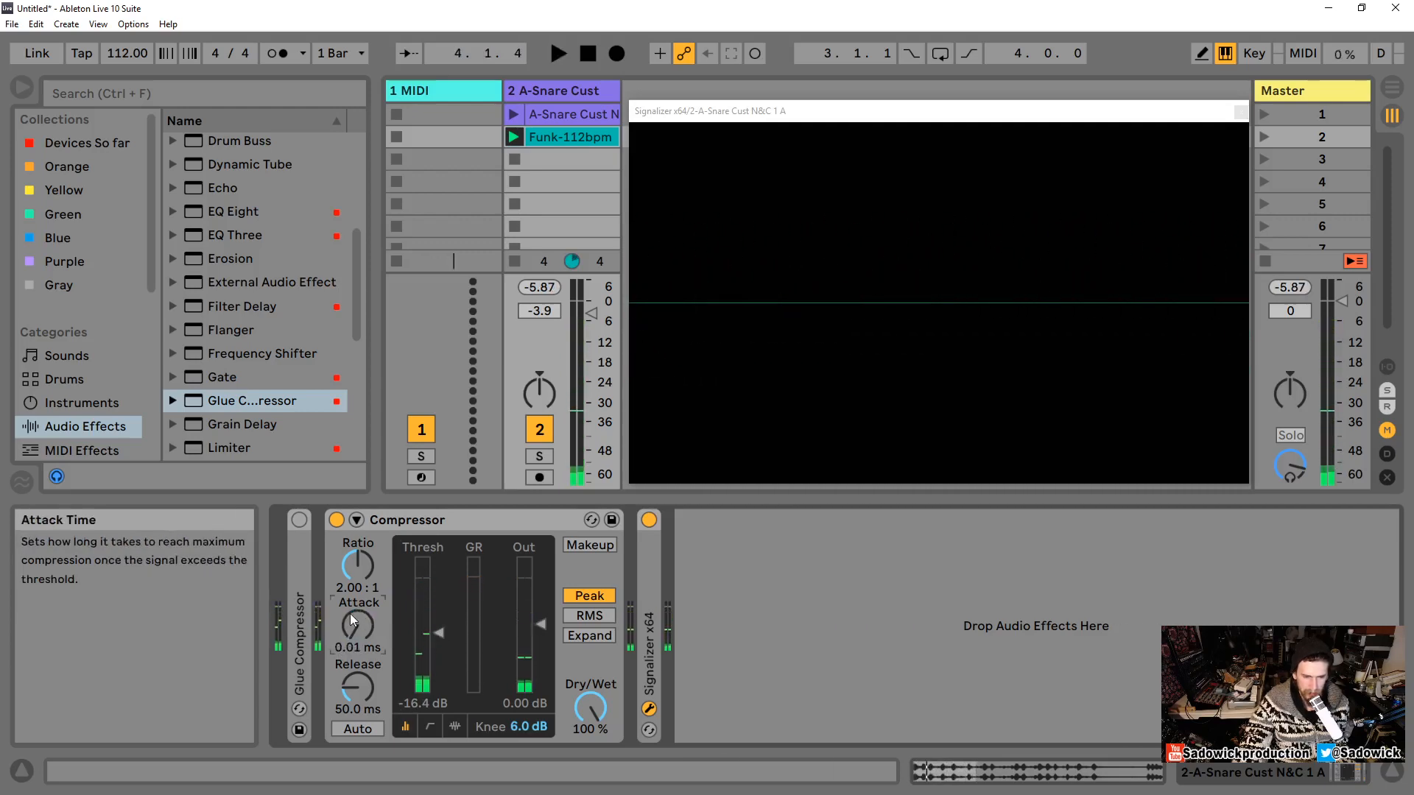
{"action": "key", "text": "space"}
{"action": "key", "text": "space"}
Step: Reset the Compressor's attack to 2.00 ms and its threshold to 0 dB
{"action": "double_click", "coordinate": [357, 625]}
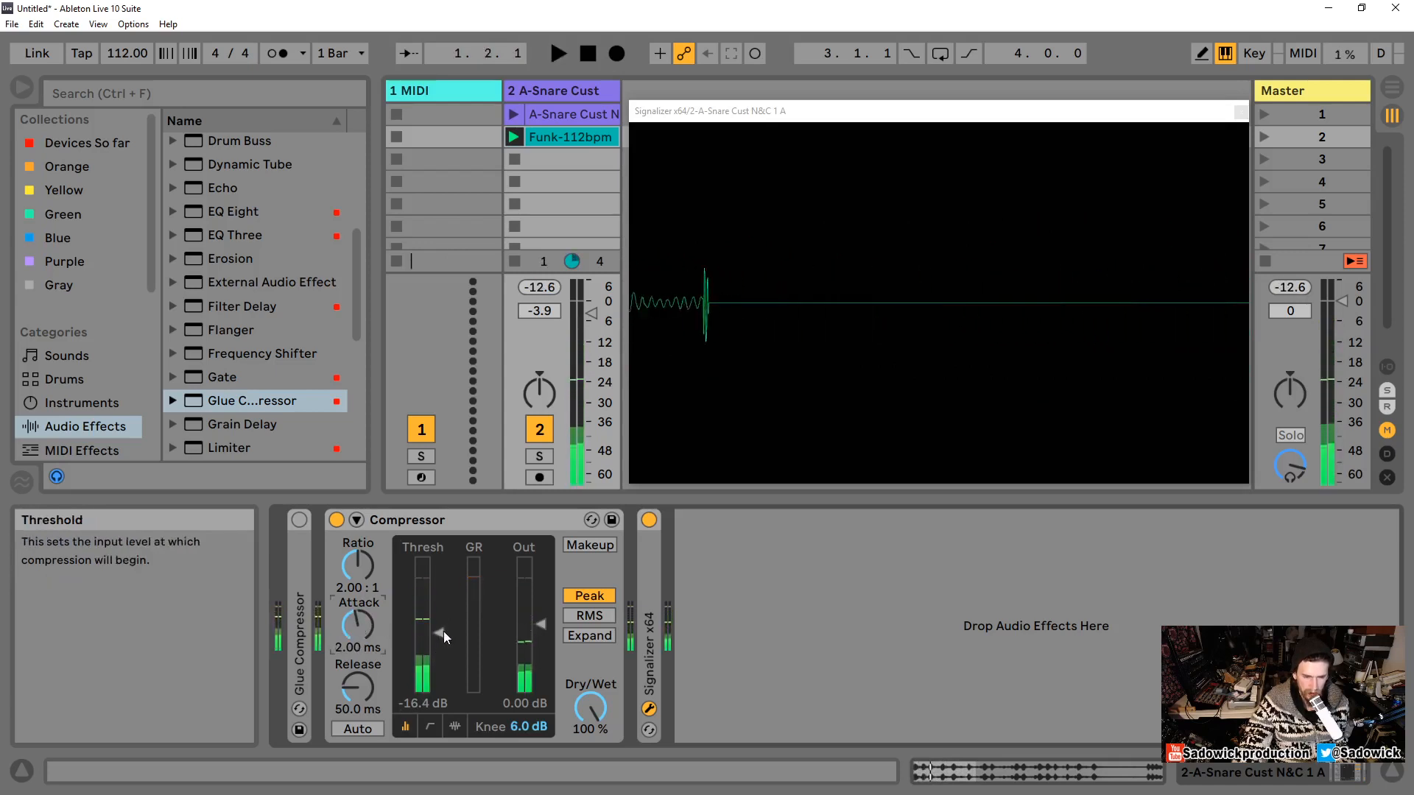
{"action": "double_click", "coordinate": [443, 633]}
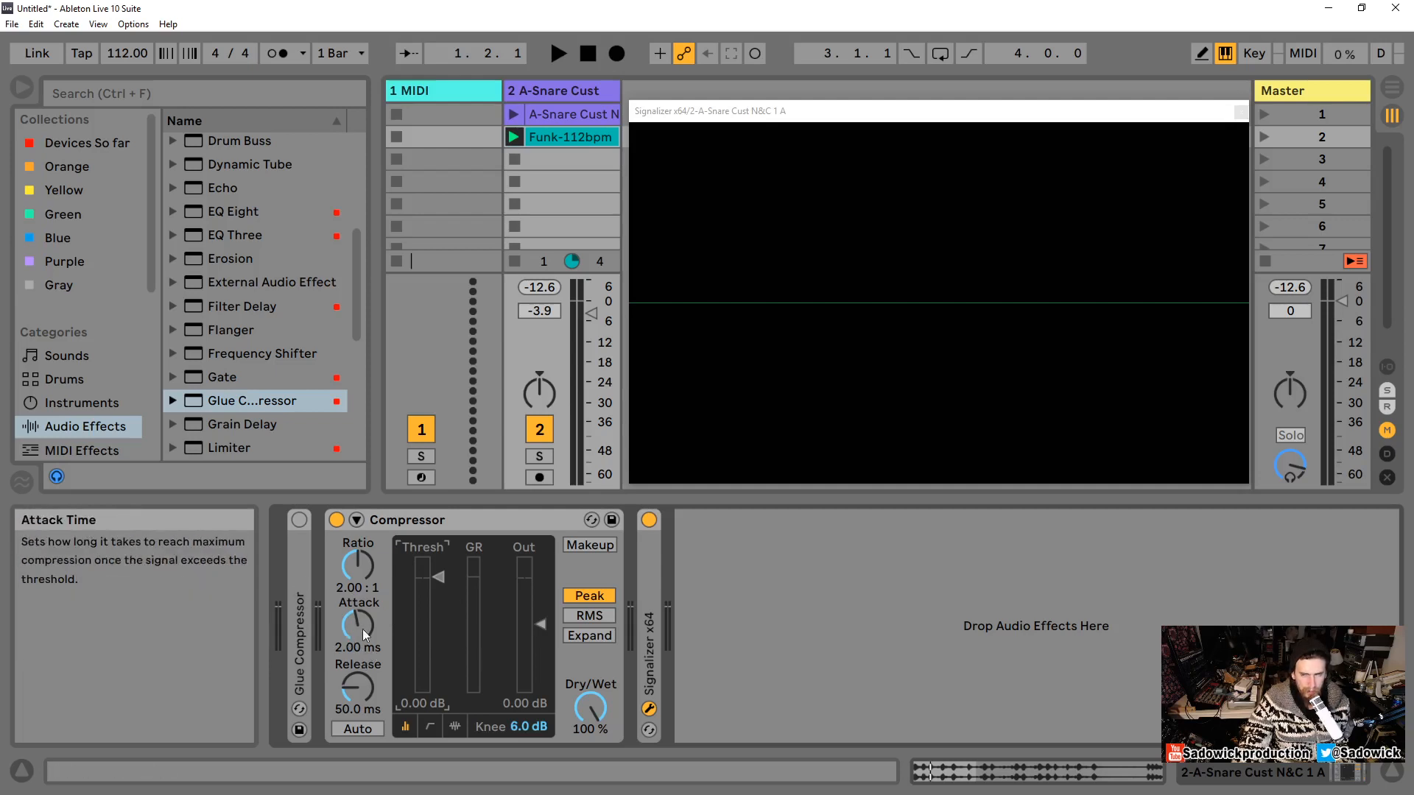
Step: Expand and re-enable the Glue Compressor, then reset its threshold, release and makeup to defaults
{"action": "double_click", "coordinate": [300, 576]}
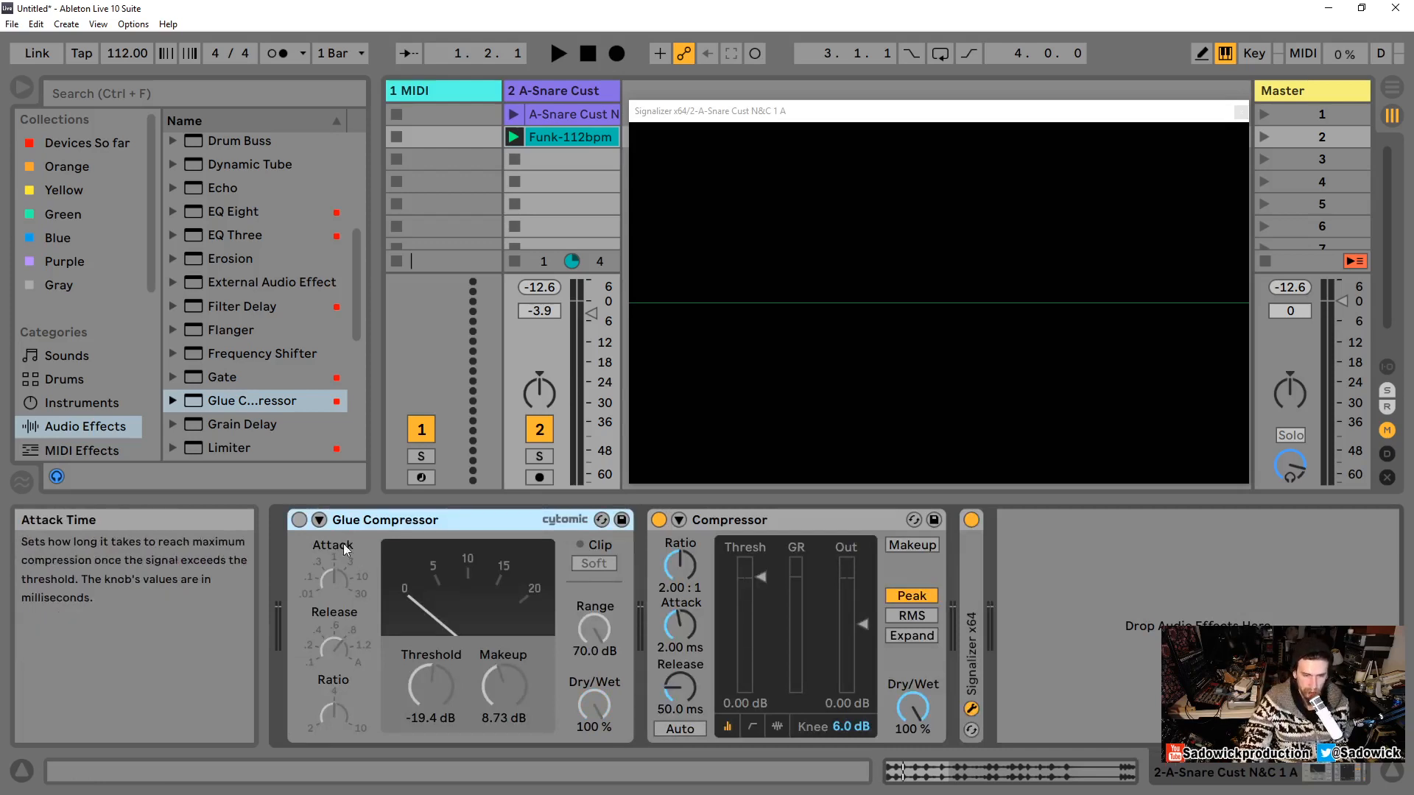
{"action": "left_click", "coordinate": [297, 520]}
{"action": "double_click", "coordinate": [424, 684]}
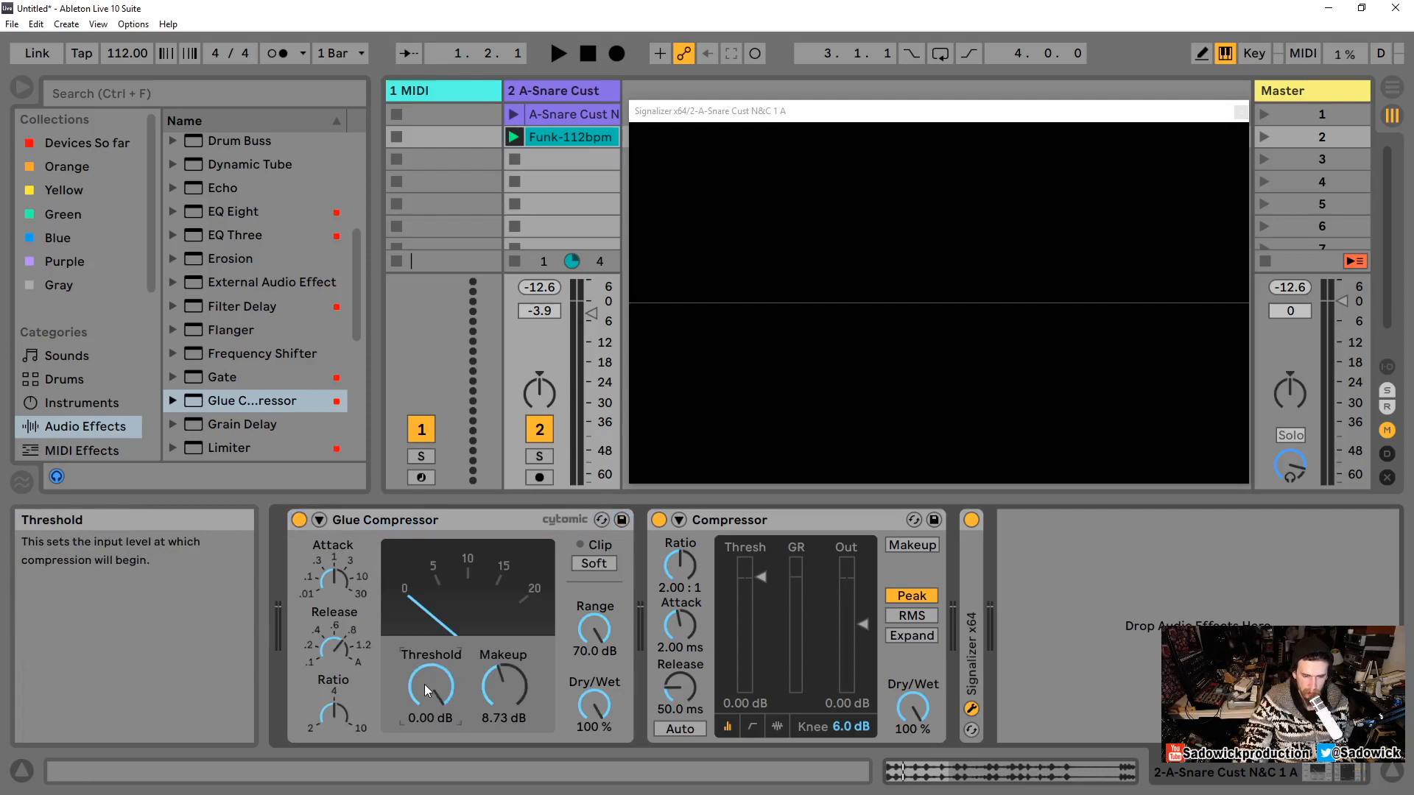
{"action": "double_click", "coordinate": [332, 649]}
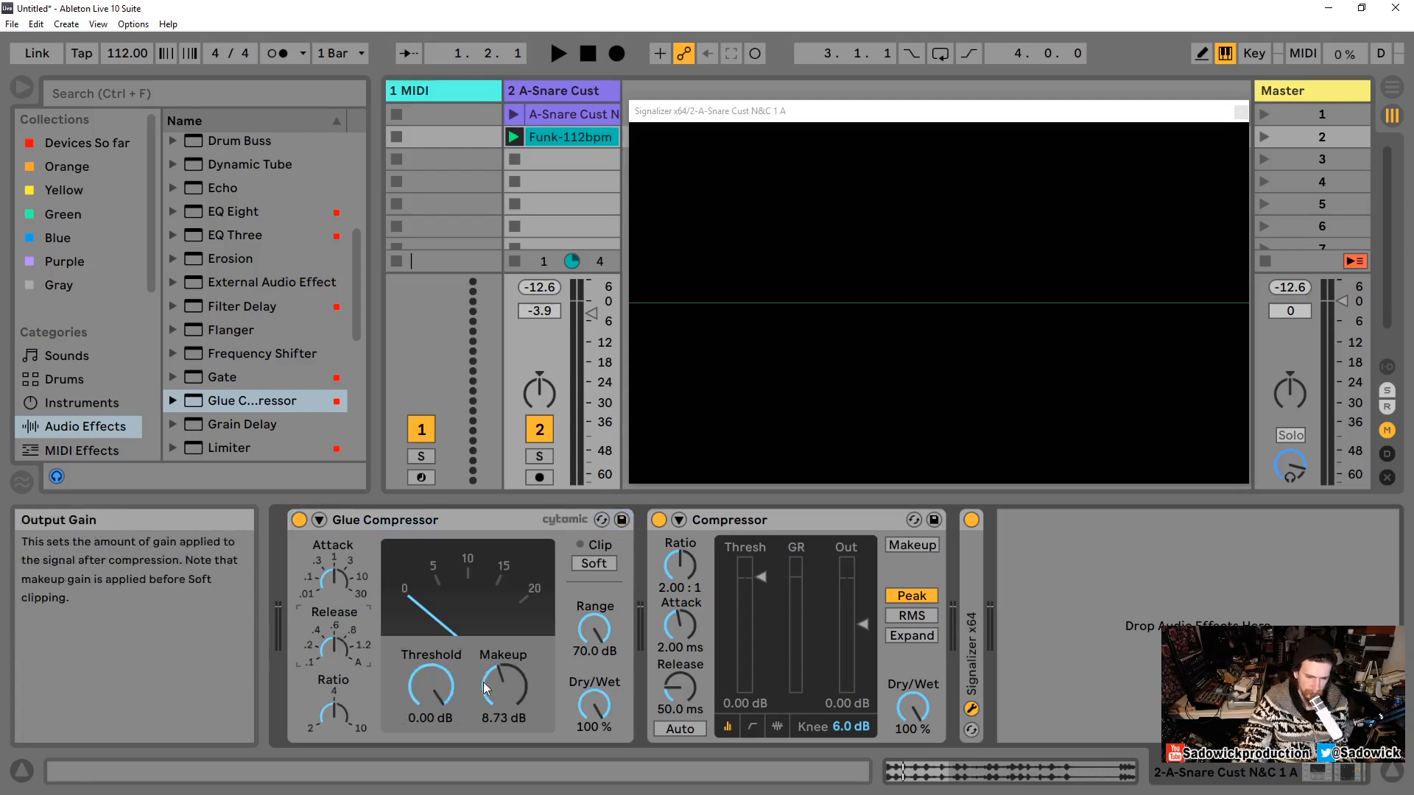
{"action": "double_click", "coordinate": [509, 694]}
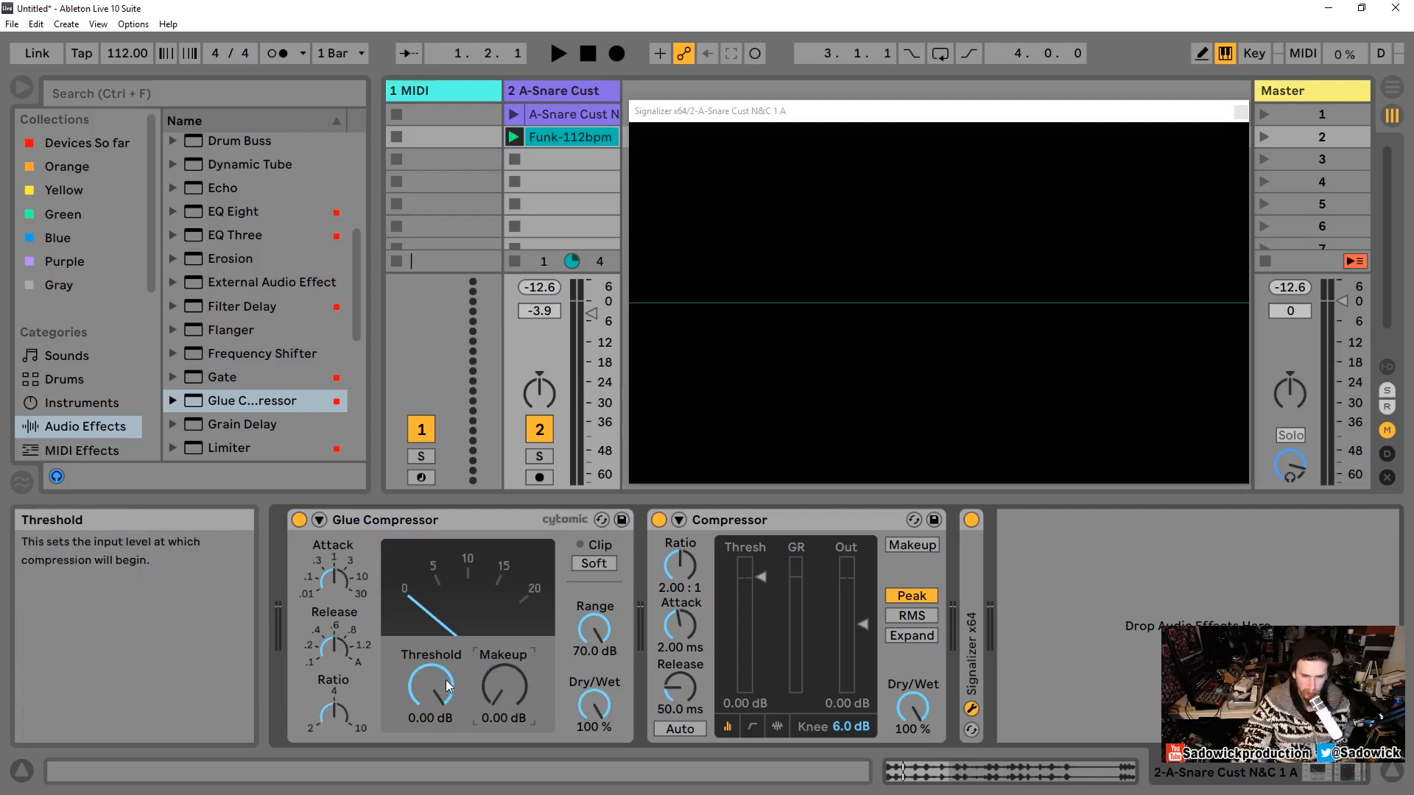
Step: Nudge the Glue Compressor's attack and ratio knobs, then collapse the device
{"action": "left_click", "coordinate": [338, 582]}
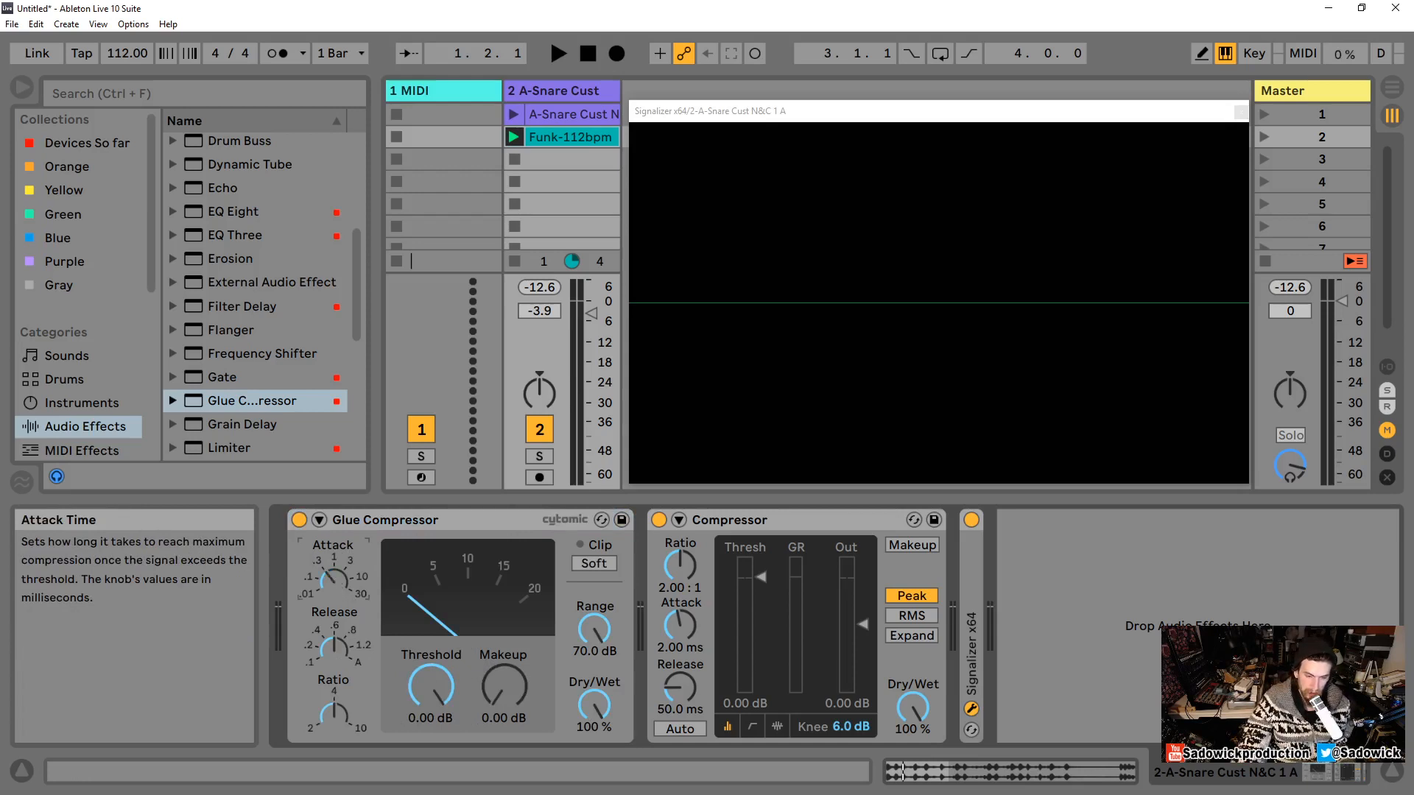
{"action": "mouse_move", "coordinate": [337, 581]}
{"action": "left_mouse_down"}
{"action": "mouse_move", "coordinate": [337, 527]}
{"action": "mouse_move", "coordinate": [337, 586]}
{"action": "left_mouse_up"}
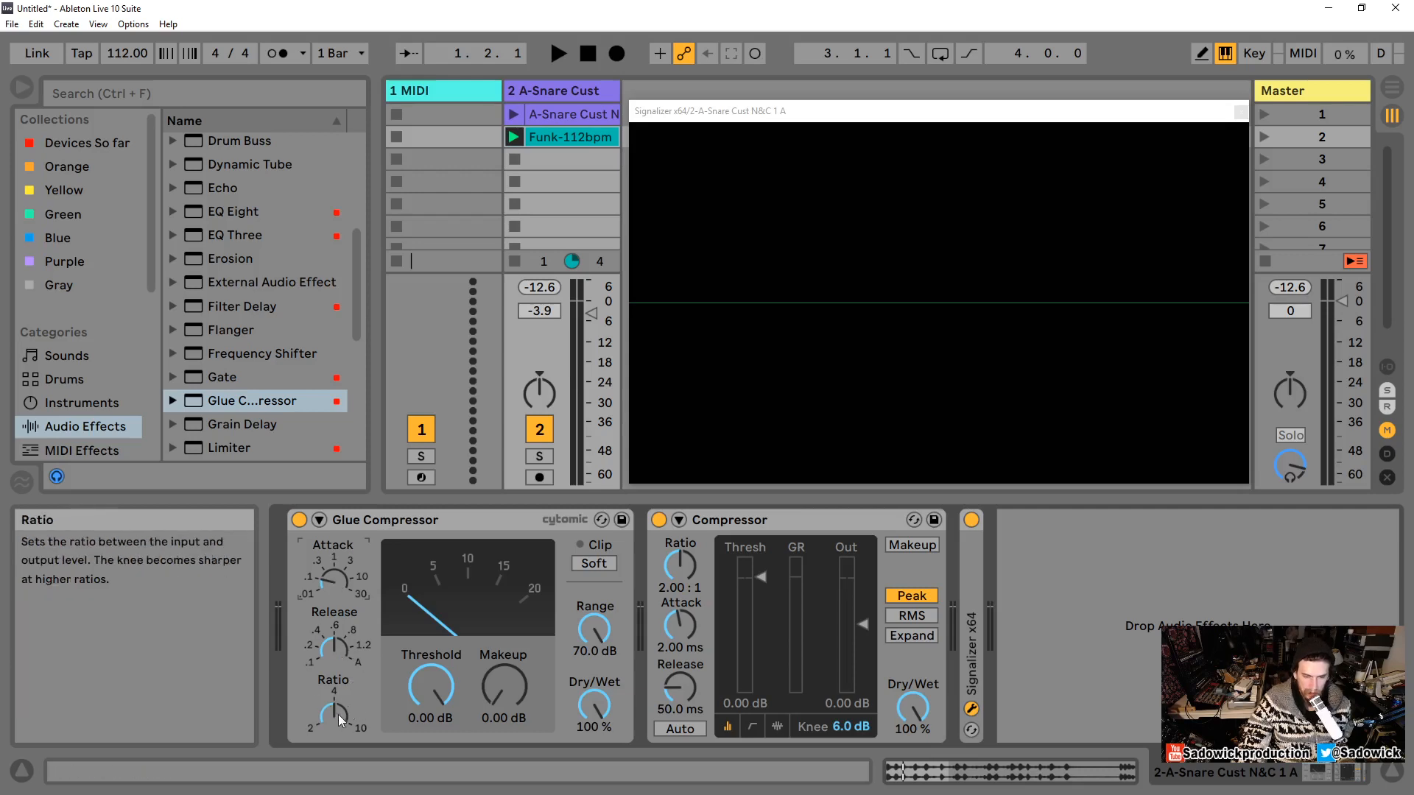
{"action": "left_click_drag", "start_coordinate": [333, 713], "coordinate": [334, 709]}
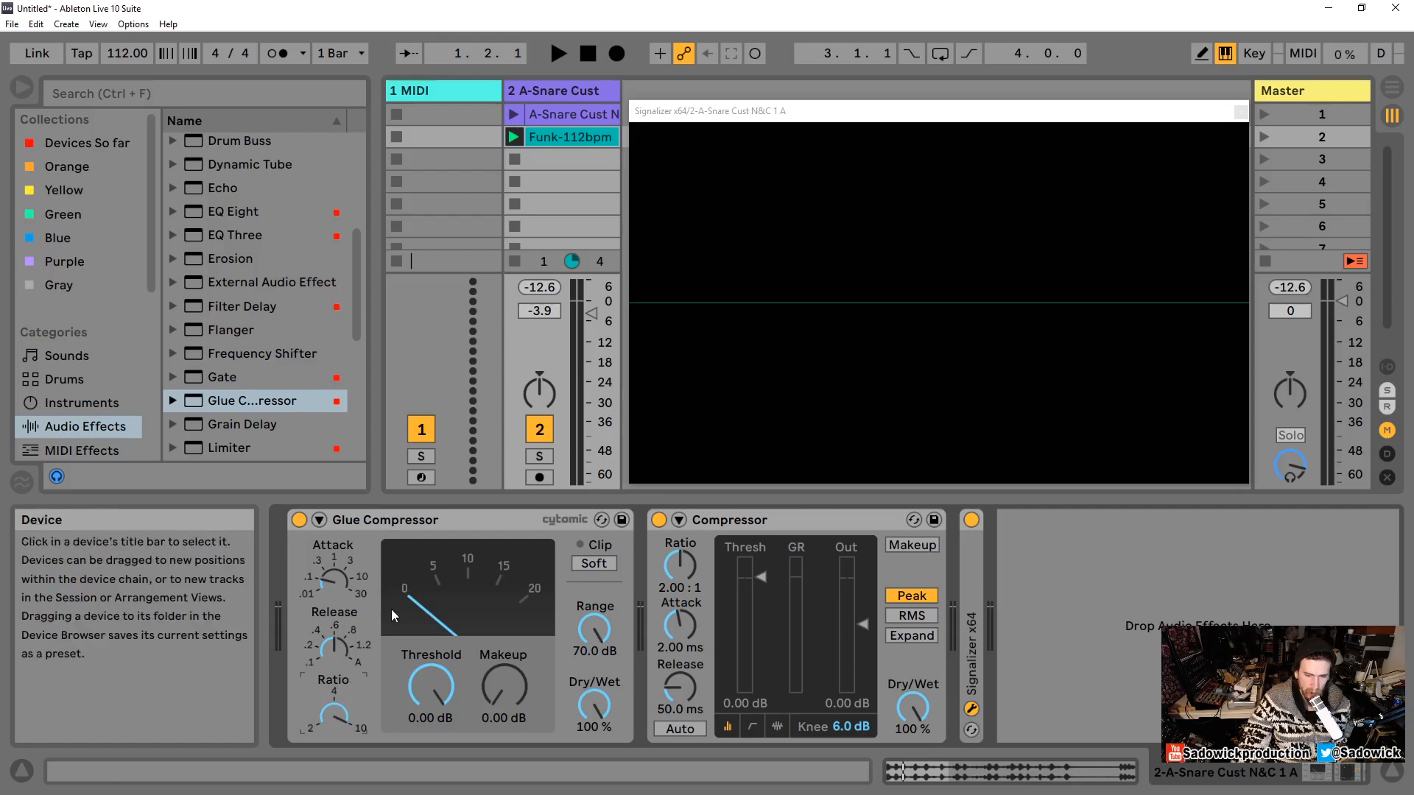
{"action": "double_click", "coordinate": [366, 516]}
Step: Try a 0.01 ms attack on the Compressor and reset the attack to its default
{"action": "left_click_drag", "start_coordinate": [358, 632], "coordinate": [357, 674]}
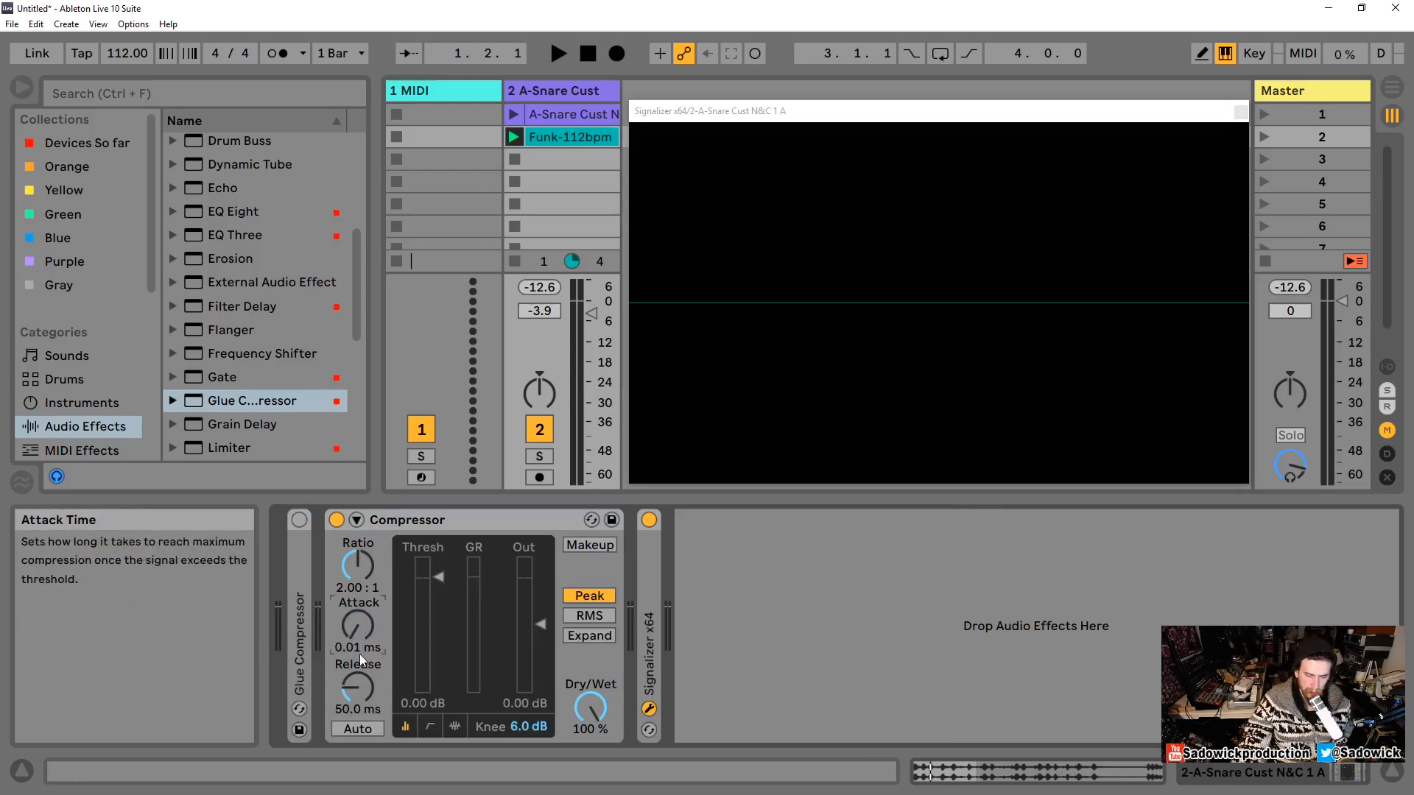
{"action": "left_click_drag", "start_coordinate": [355, 625], "coordinate": [355, 537]}
{"action": "key", "text": "Delete"}
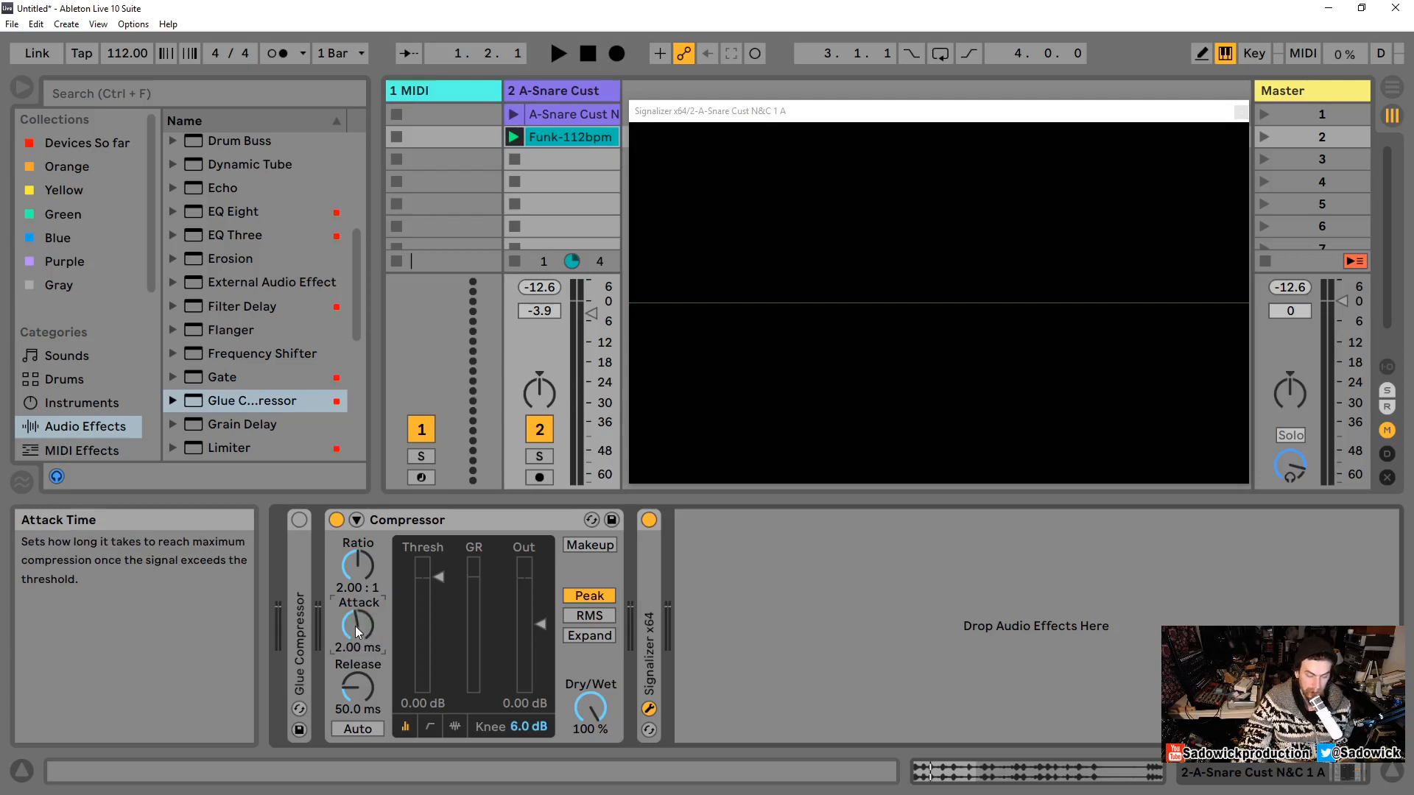
Step: Raise the Compressor's release to 3.00 s and return it to 50.0 ms
{"action": "left_click_drag", "start_coordinate": [357, 687], "coordinate": [358, 626]}
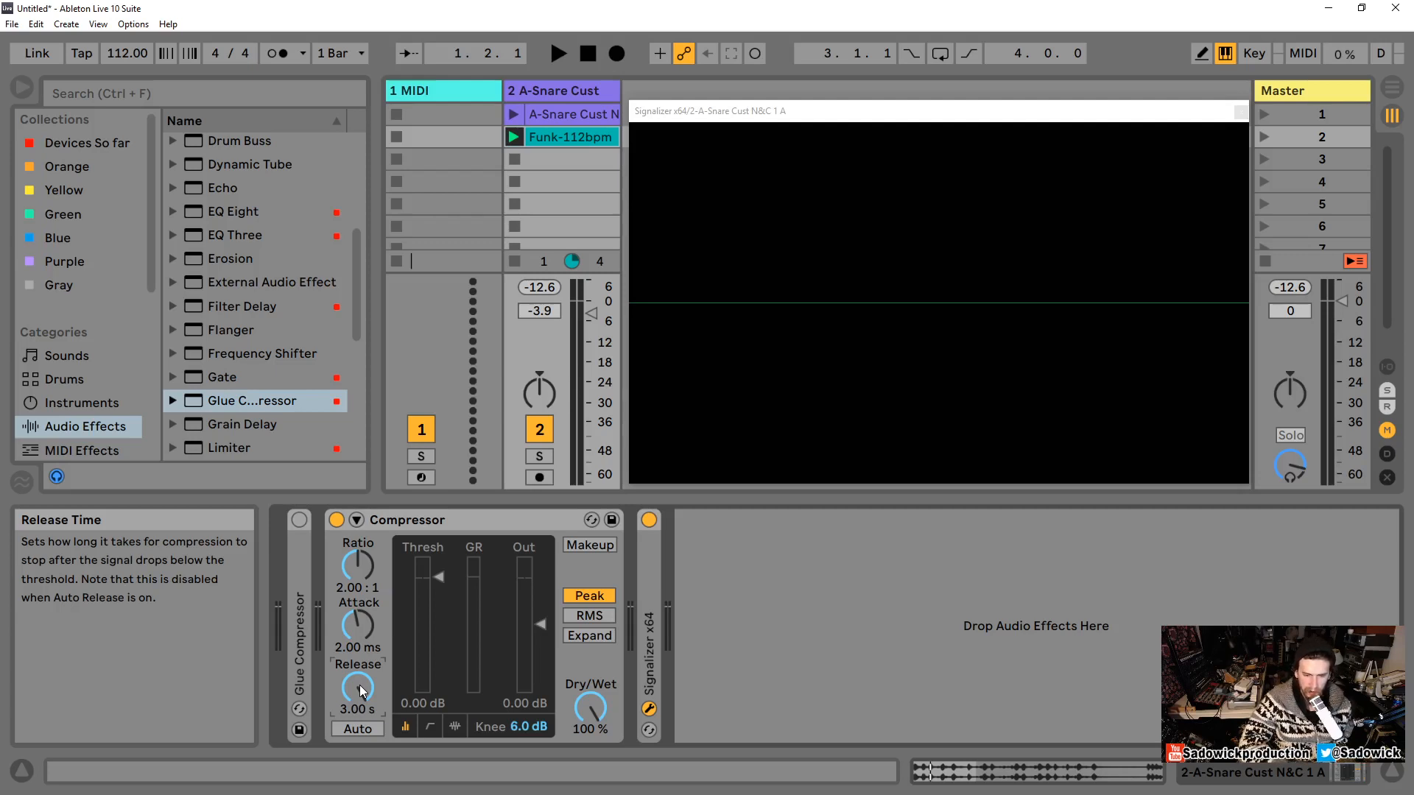
{"action": "left_click_drag", "start_coordinate": [360, 691], "coordinate": [361, 691]}
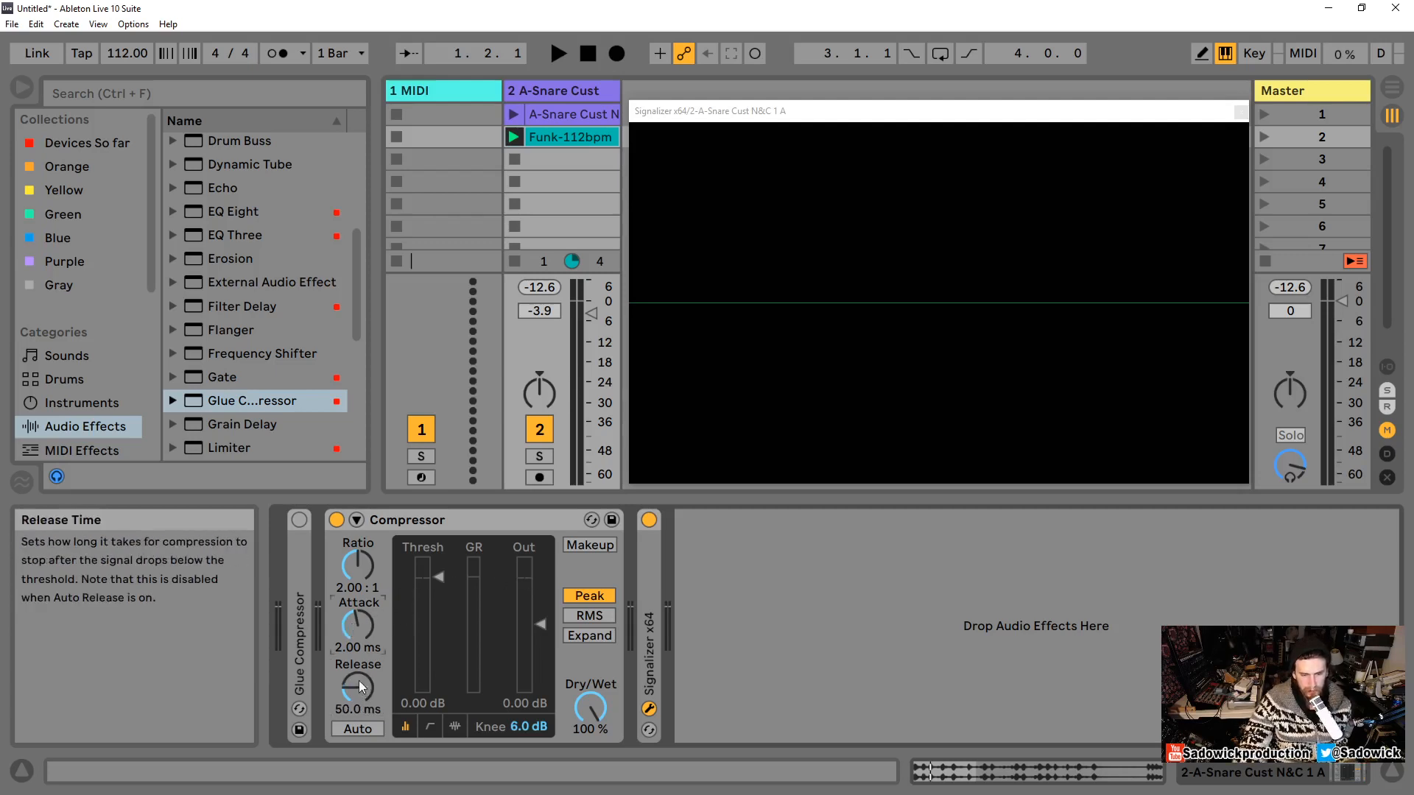
Step: Nudge the Compressor's threshold while auditioning the snare, then reset the threshold to 0.00 dB
{"action": "mouse_move", "coordinate": [438, 576]}
{"action": "left_mouse_down"}
{"action": "mouse_move", "coordinate": [440, 607]}
{"action": "mouse_move", "coordinate": [440, 581]}
{"action": "left_mouse_up"}
{"action": "key", "text": "space"}
{"action": "key", "text": "space"}
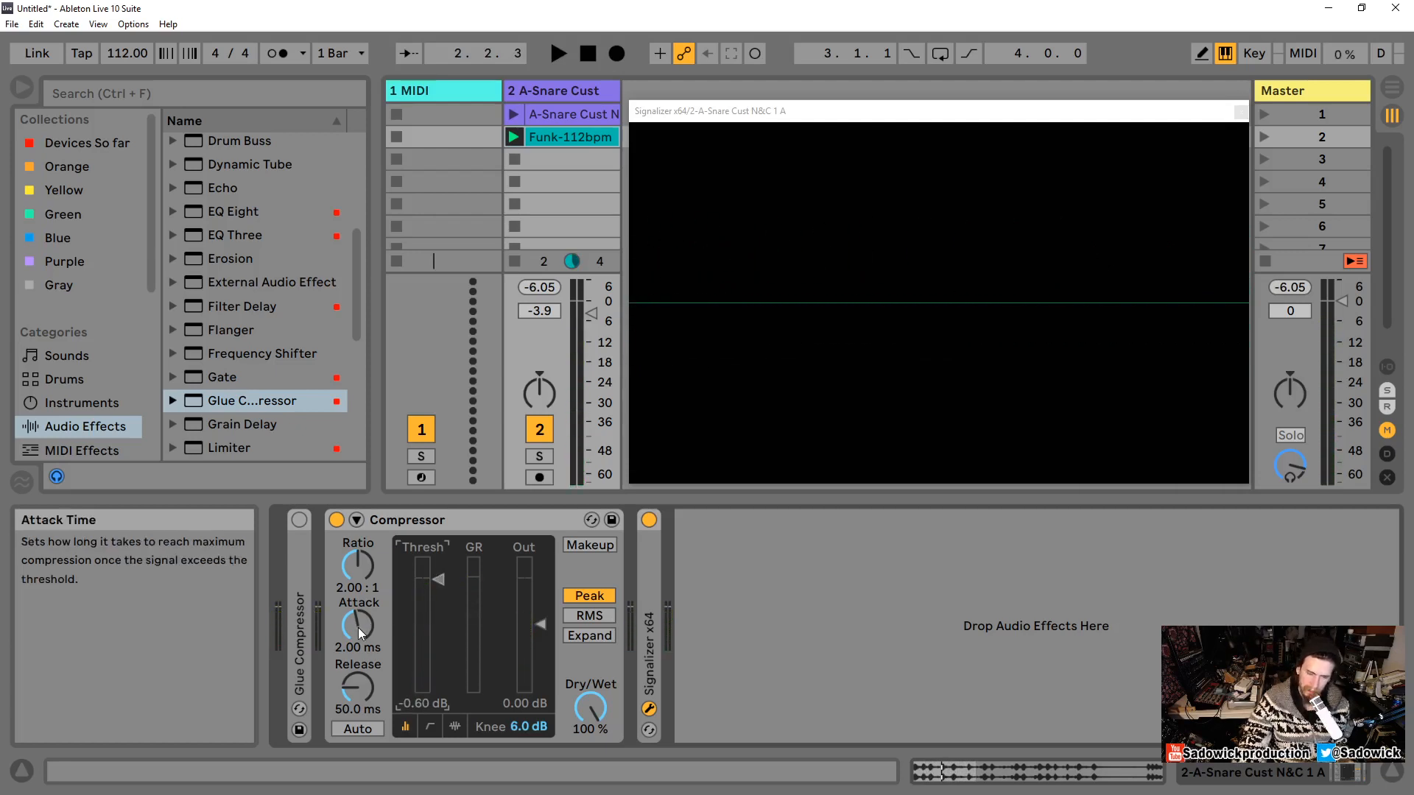
{"action": "double_click", "coordinate": [440, 581]}
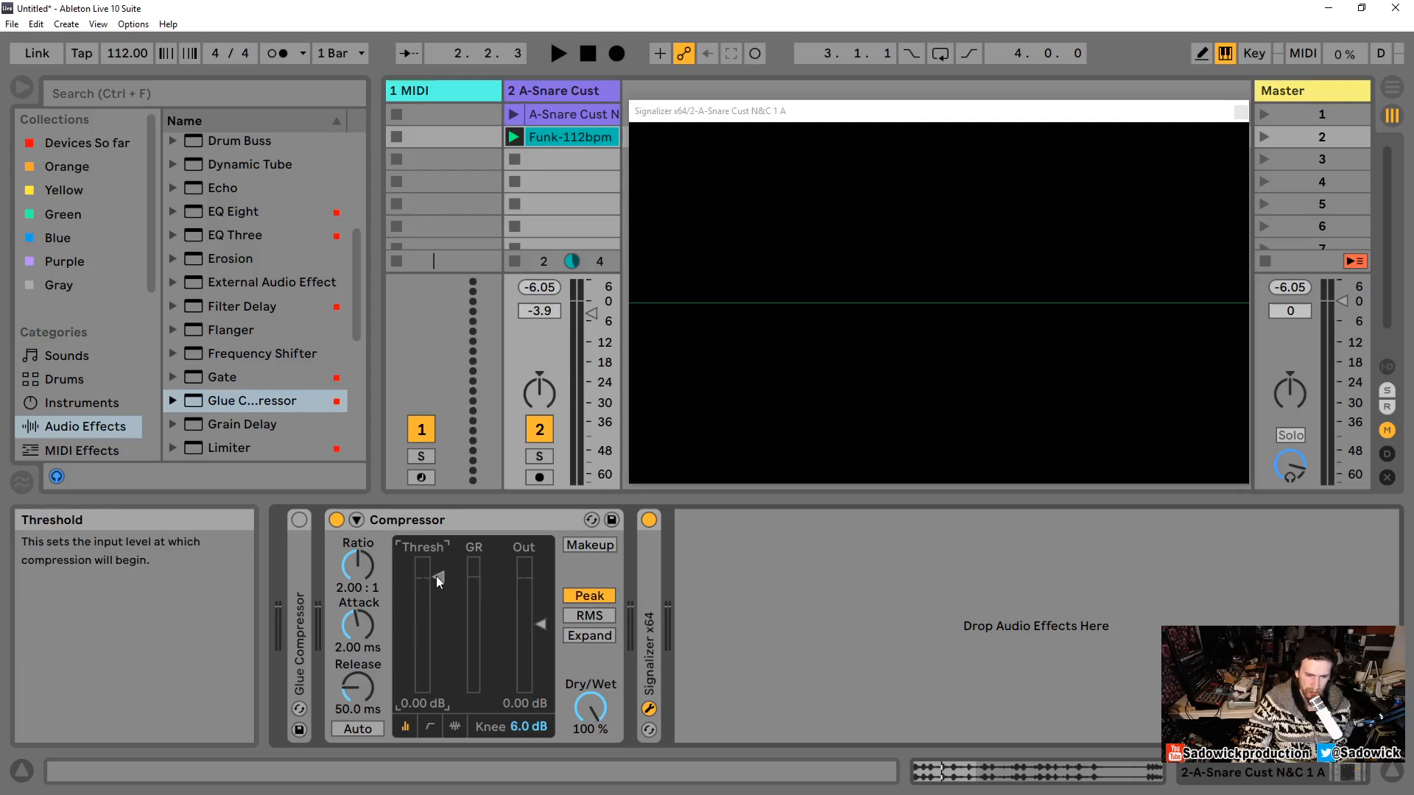
Step: Play the snare loop, then cycle the Compressor display through its collapsed, transfer curve and activity views
{"action": "key", "text": "space"}
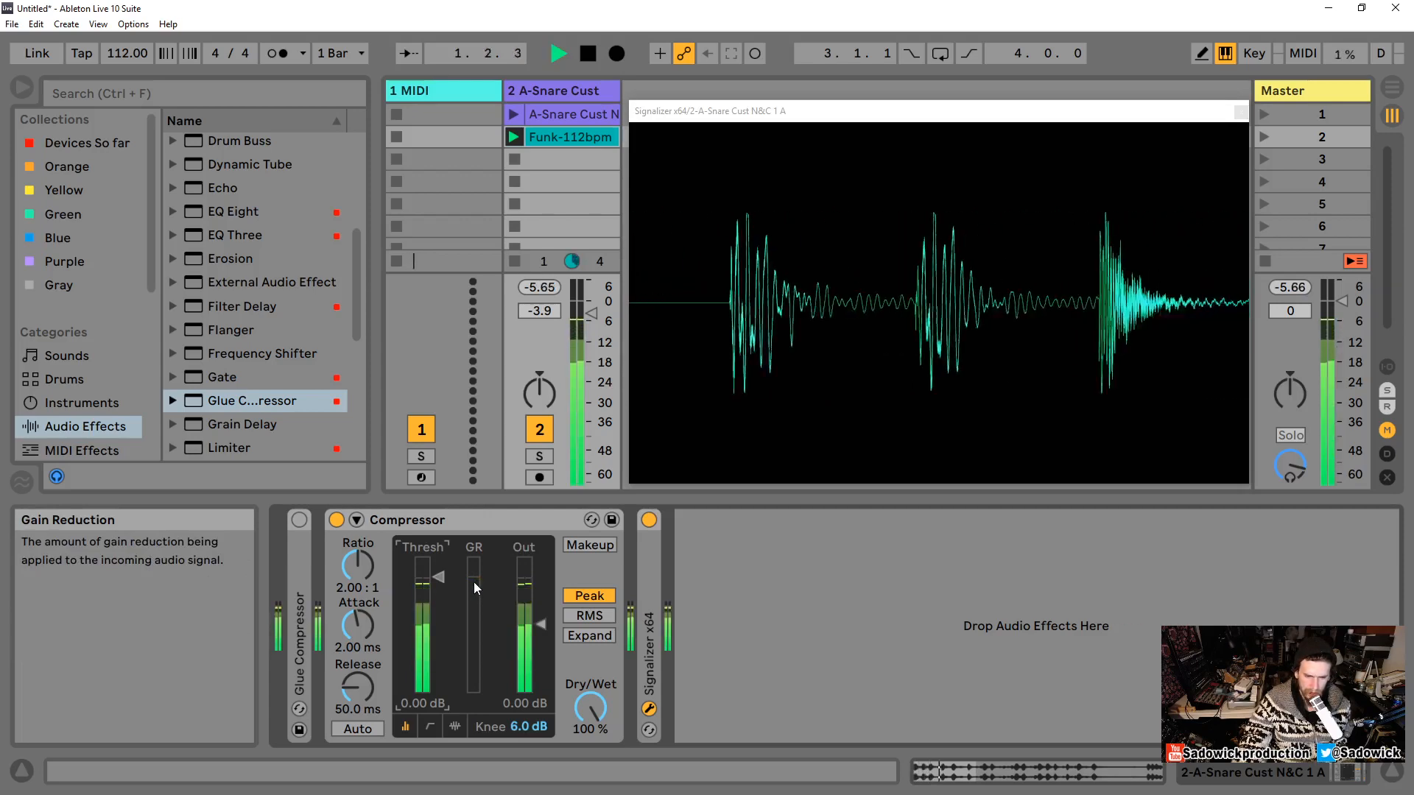
{"action": "key", "text": "space"}
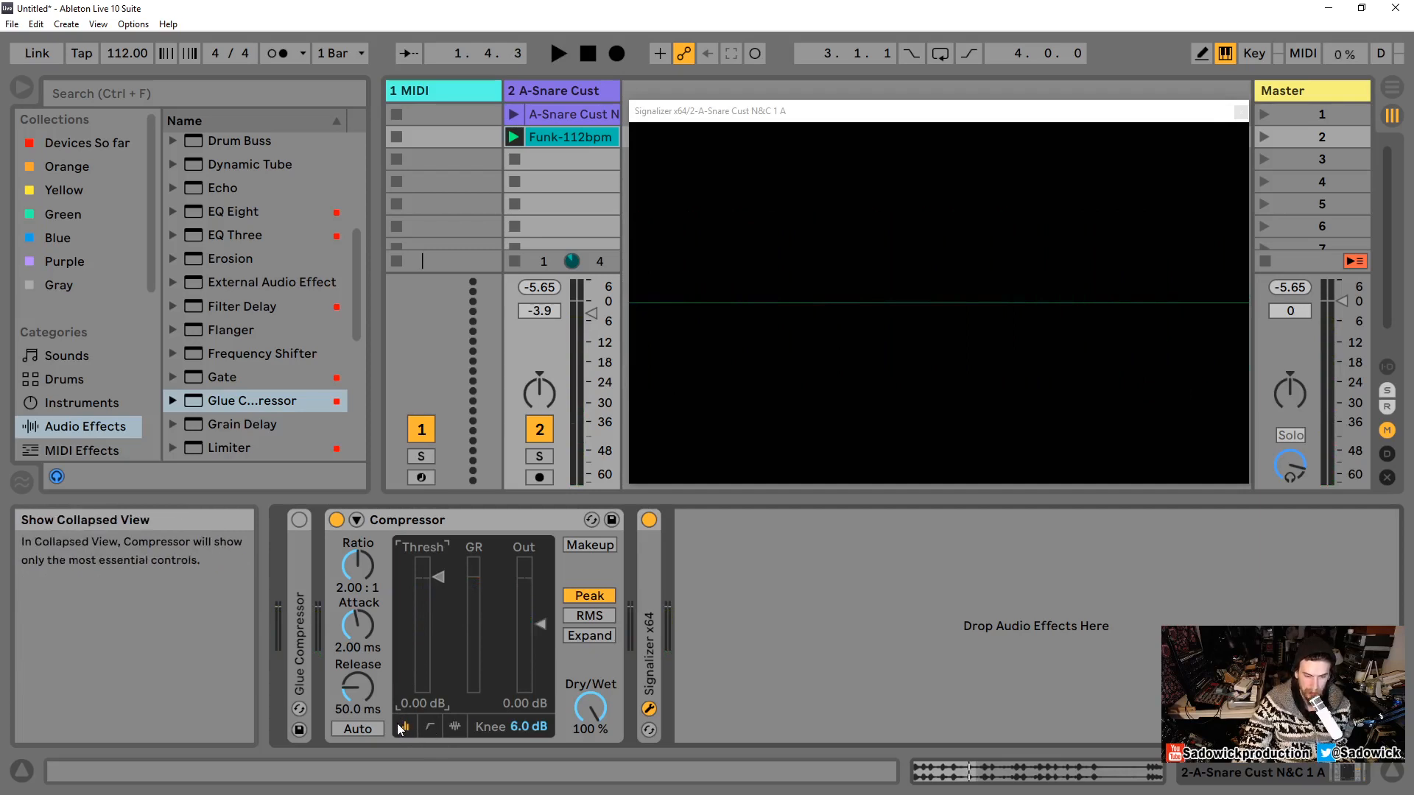
{"action": "left_click", "coordinate": [430, 727]}
{"action": "left_click", "coordinate": [454, 727]}
{"action": "left_click", "coordinate": [428, 727]}
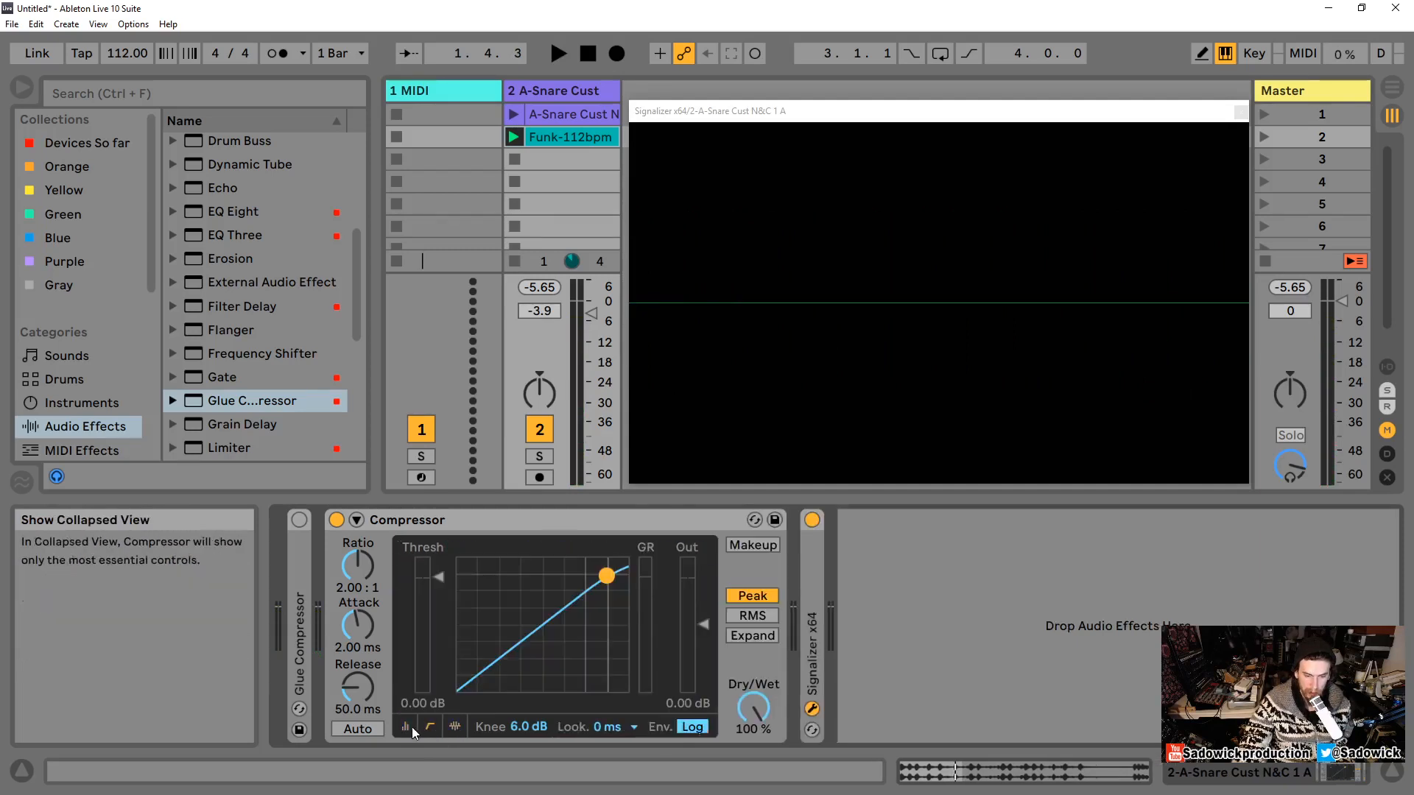
{"action": "left_click", "coordinate": [404, 727]}
{"action": "left_click", "coordinate": [430, 727]}
{"action": "left_click", "coordinate": [453, 728]}
{"action": "left_click", "coordinate": [429, 728]}
{"action": "left_click", "coordinate": [407, 728]}
{"action": "left_click", "coordinate": [430, 728]}
{"action": "left_click", "coordinate": [453, 728]}
{"action": "left_click", "coordinate": [429, 728]}
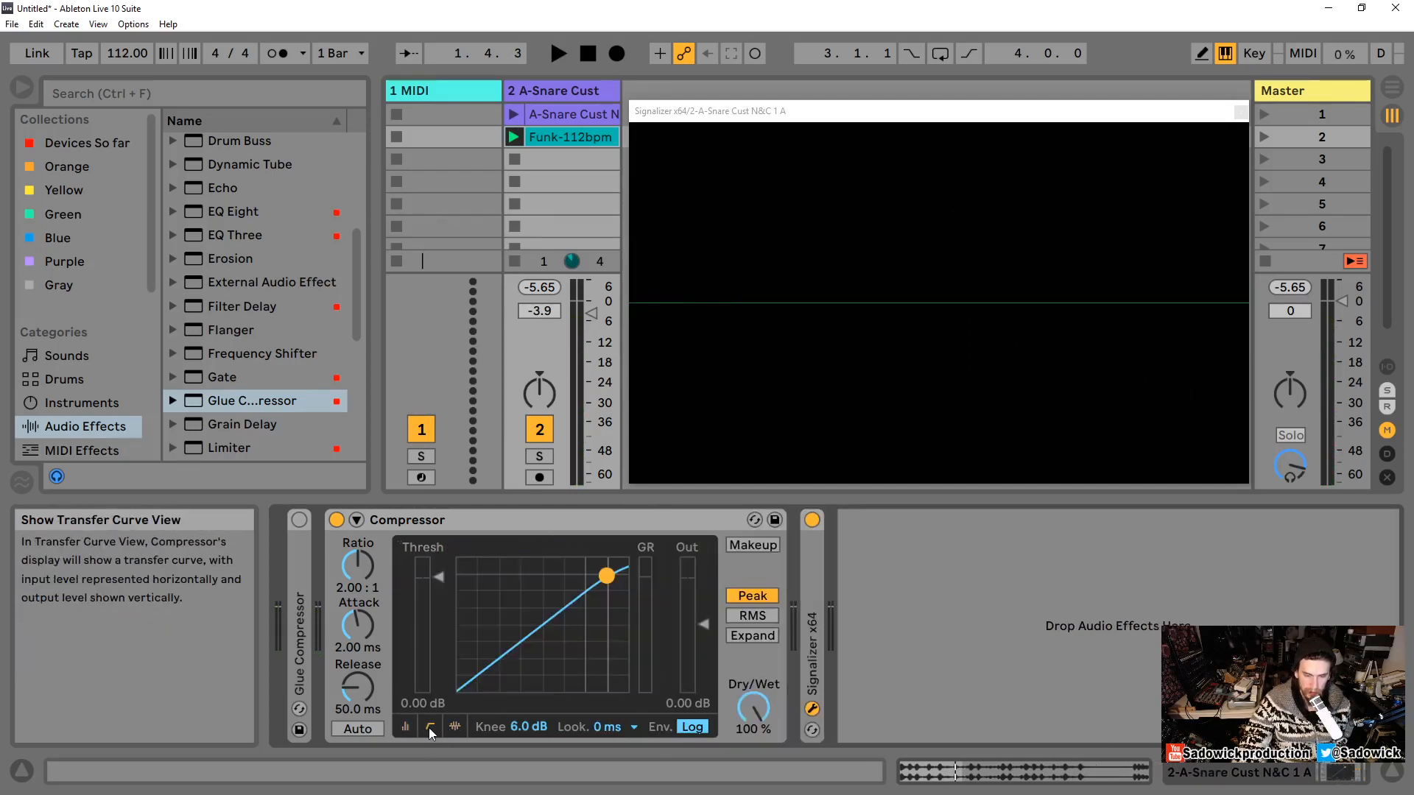
{"action": "left_click", "coordinate": [408, 727]}
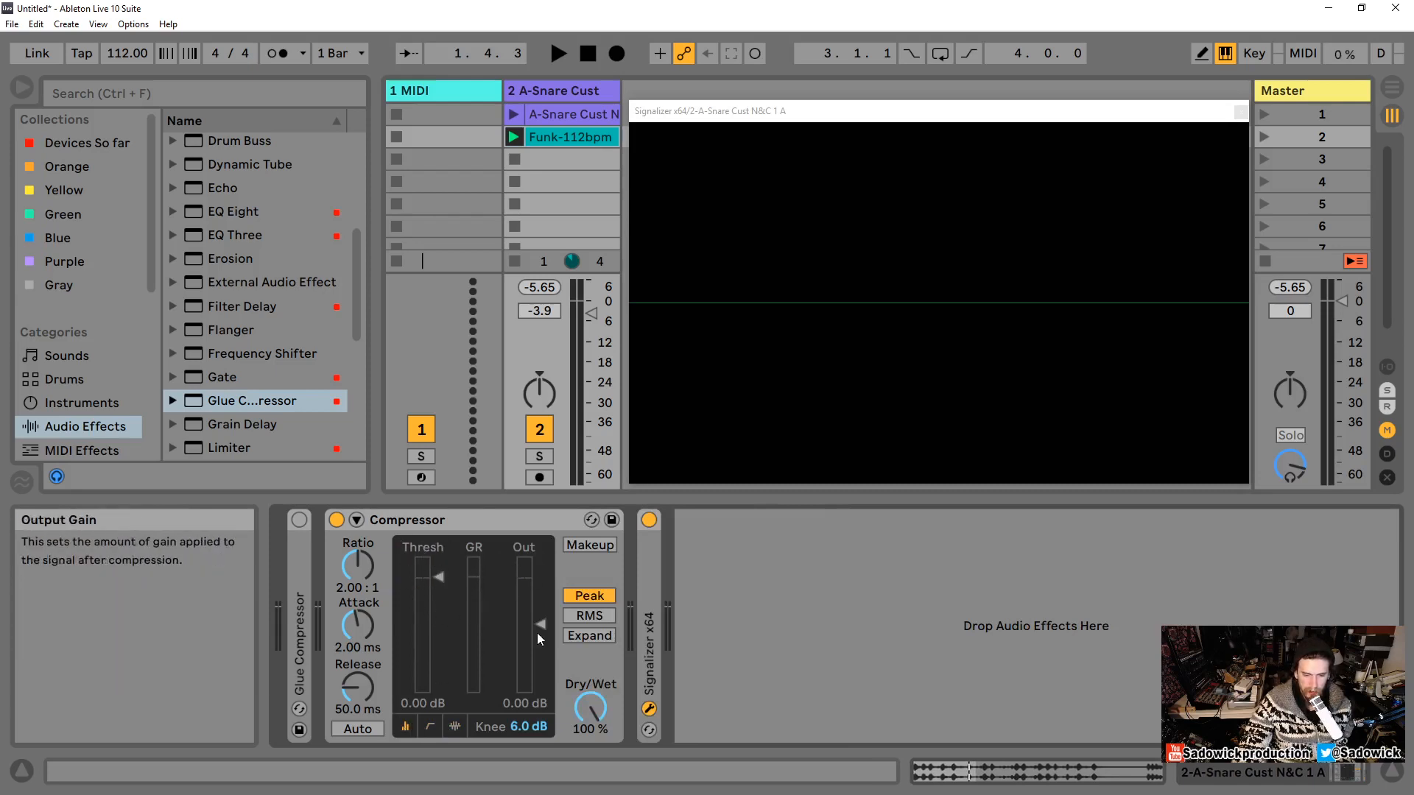
Step: Deactivate the snare track, start playback, and lower the Compressor threshold to about -14.9 dB
{"action": "left_click", "coordinate": [547, 436]}
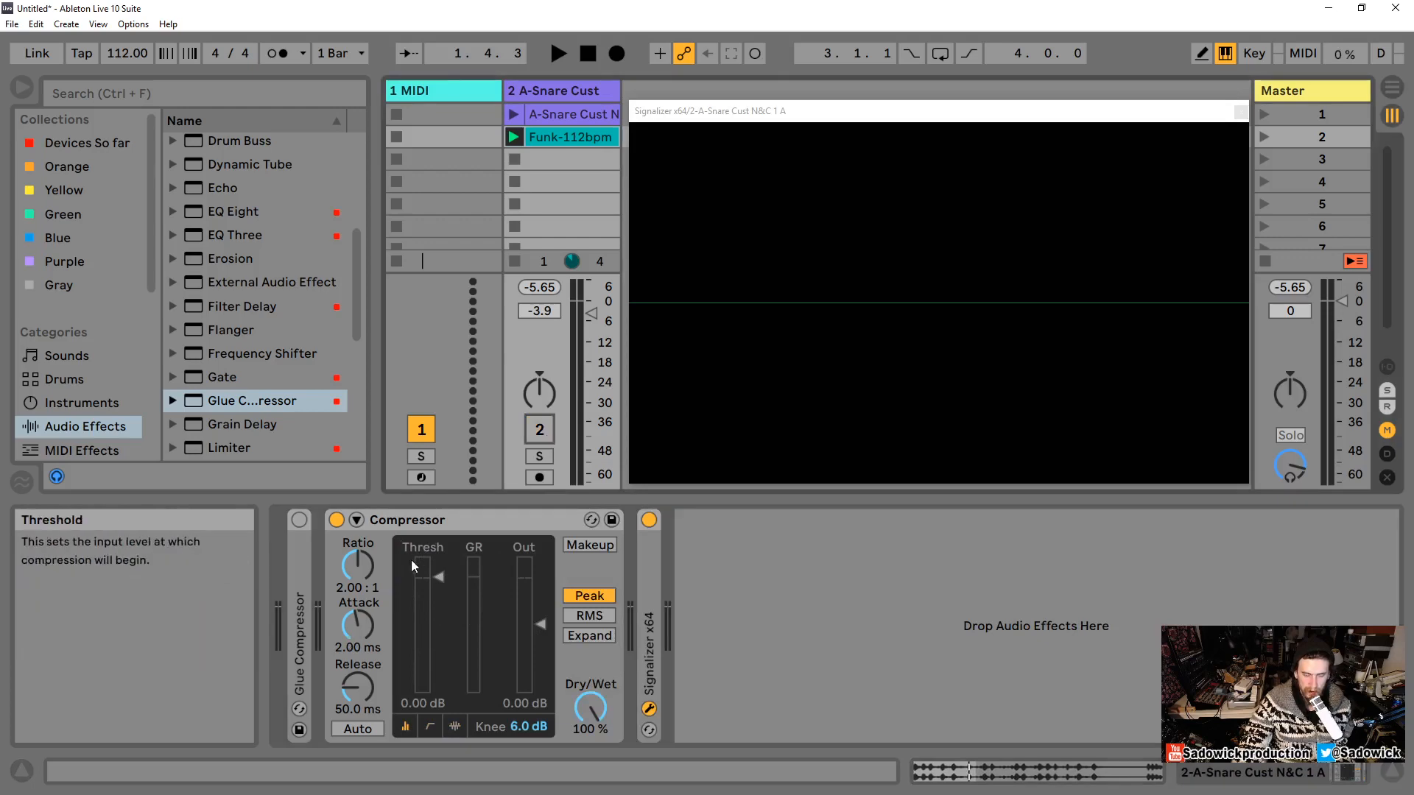
{"action": "key", "text": "space"}
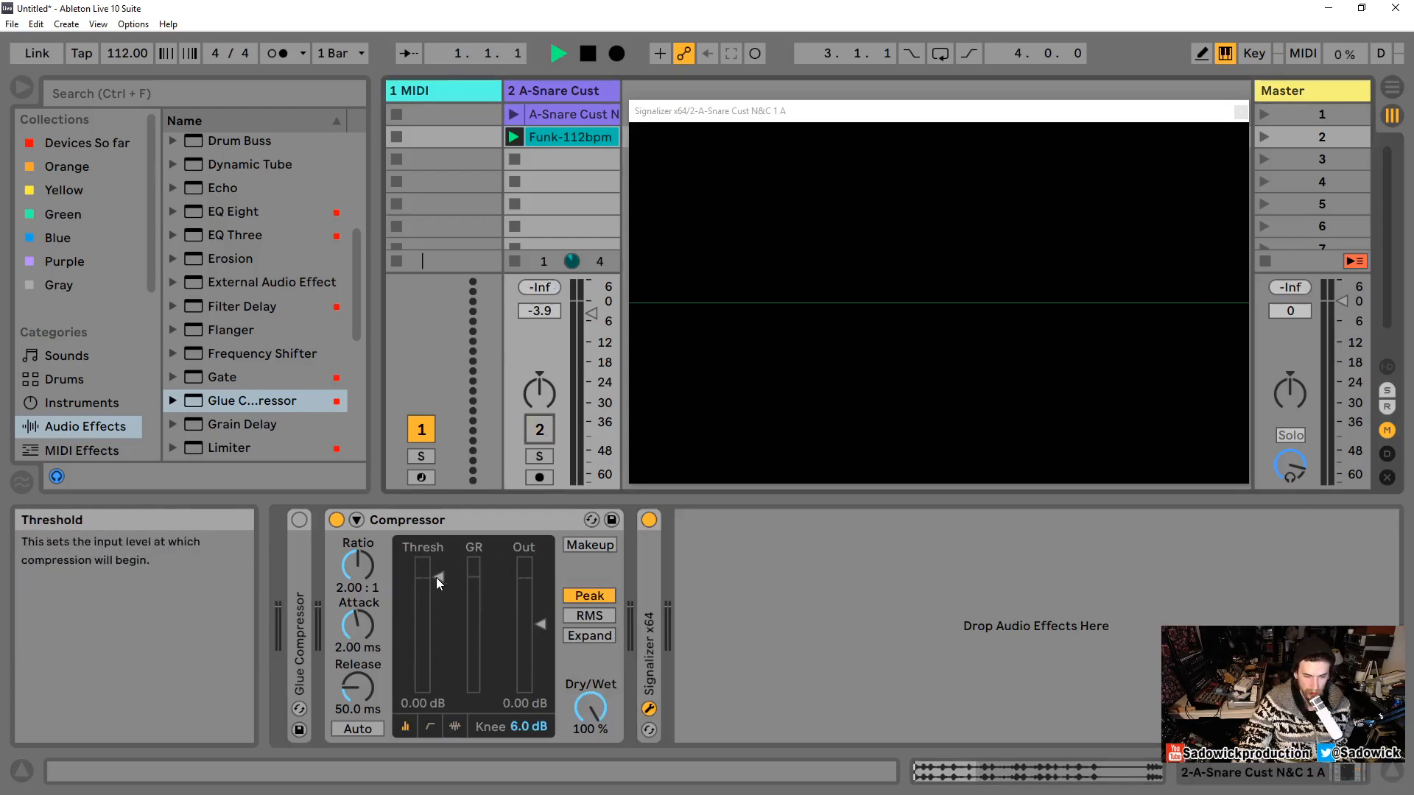
{"action": "left_click_drag", "start_coordinate": [436, 577], "coordinate": [439, 629]}
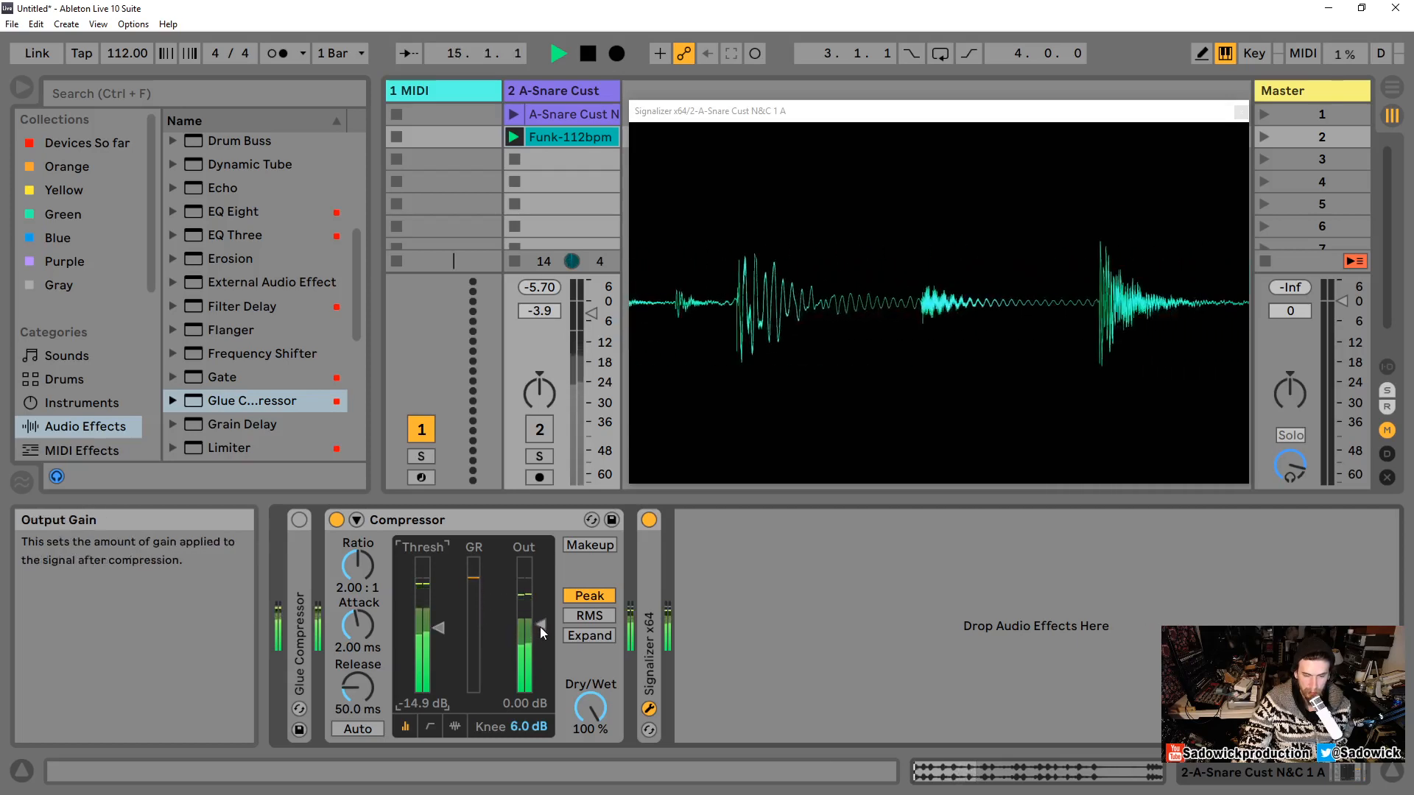
Step: Lower the Compressor output gain to about -19.5 dB, then reset output and threshold to 0.00 dB and stop playback
{"action": "left_click_drag", "start_coordinate": [540, 626], "coordinate": [541, 663]}
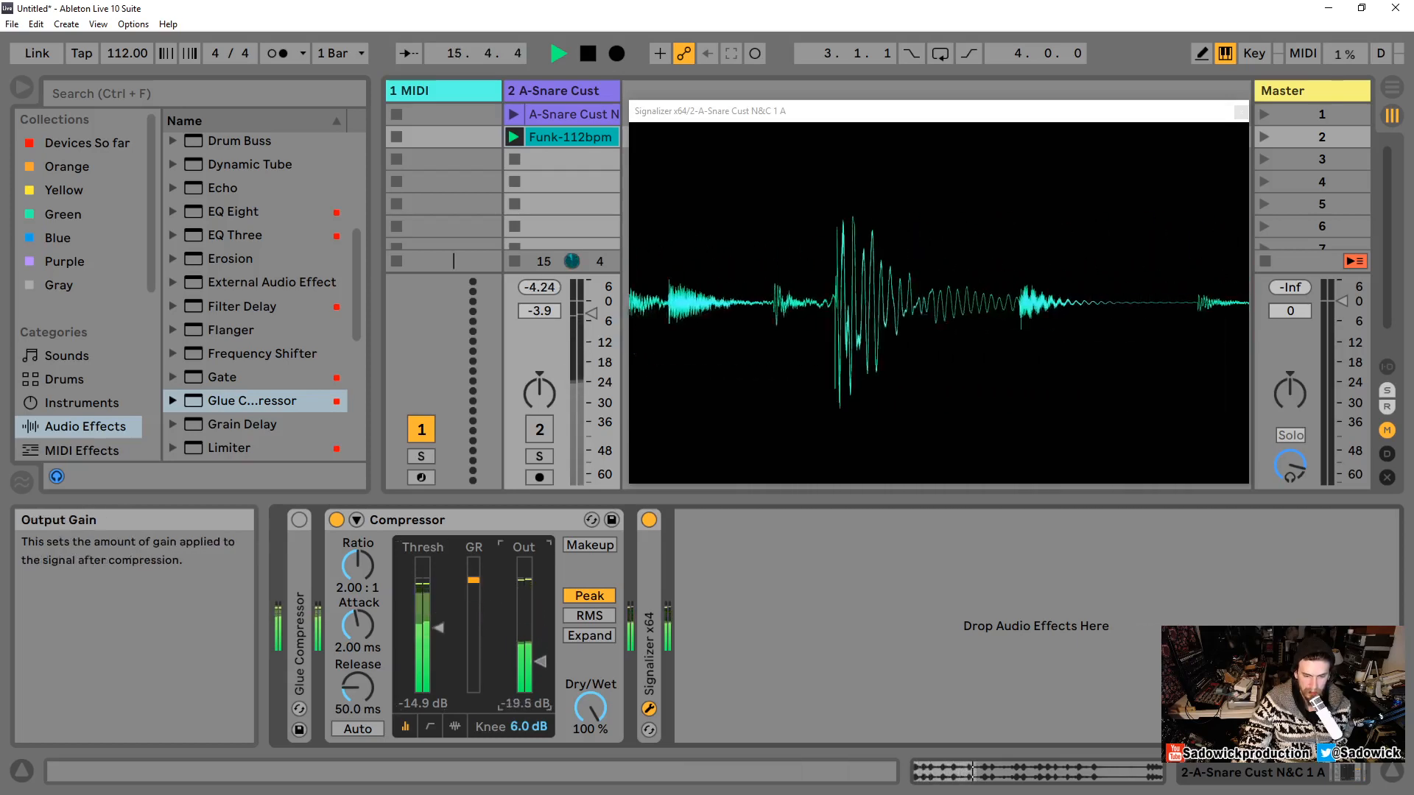
{"action": "double_click", "coordinate": [541, 627]}
{"action": "double_click", "coordinate": [438, 630]}
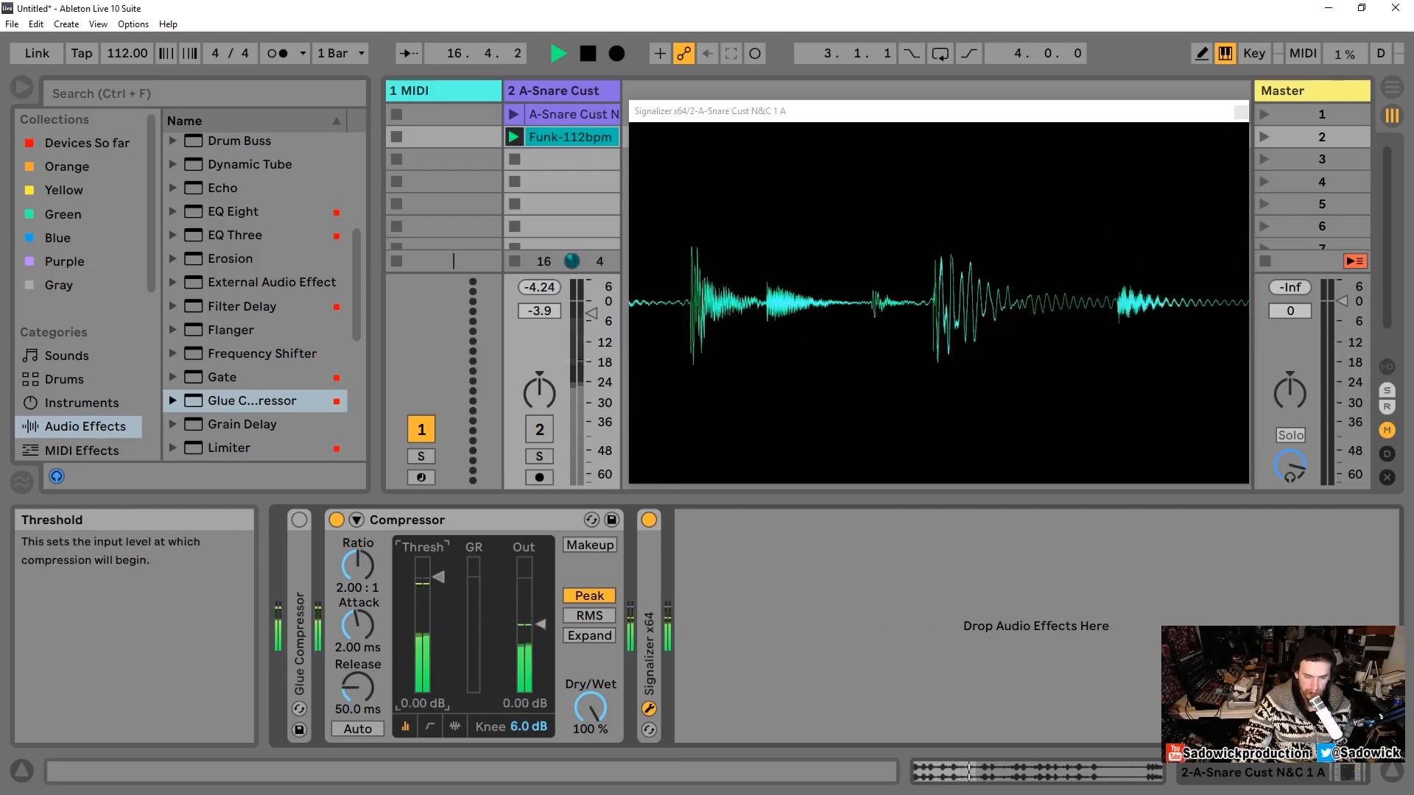
{"action": "key", "text": "space"}
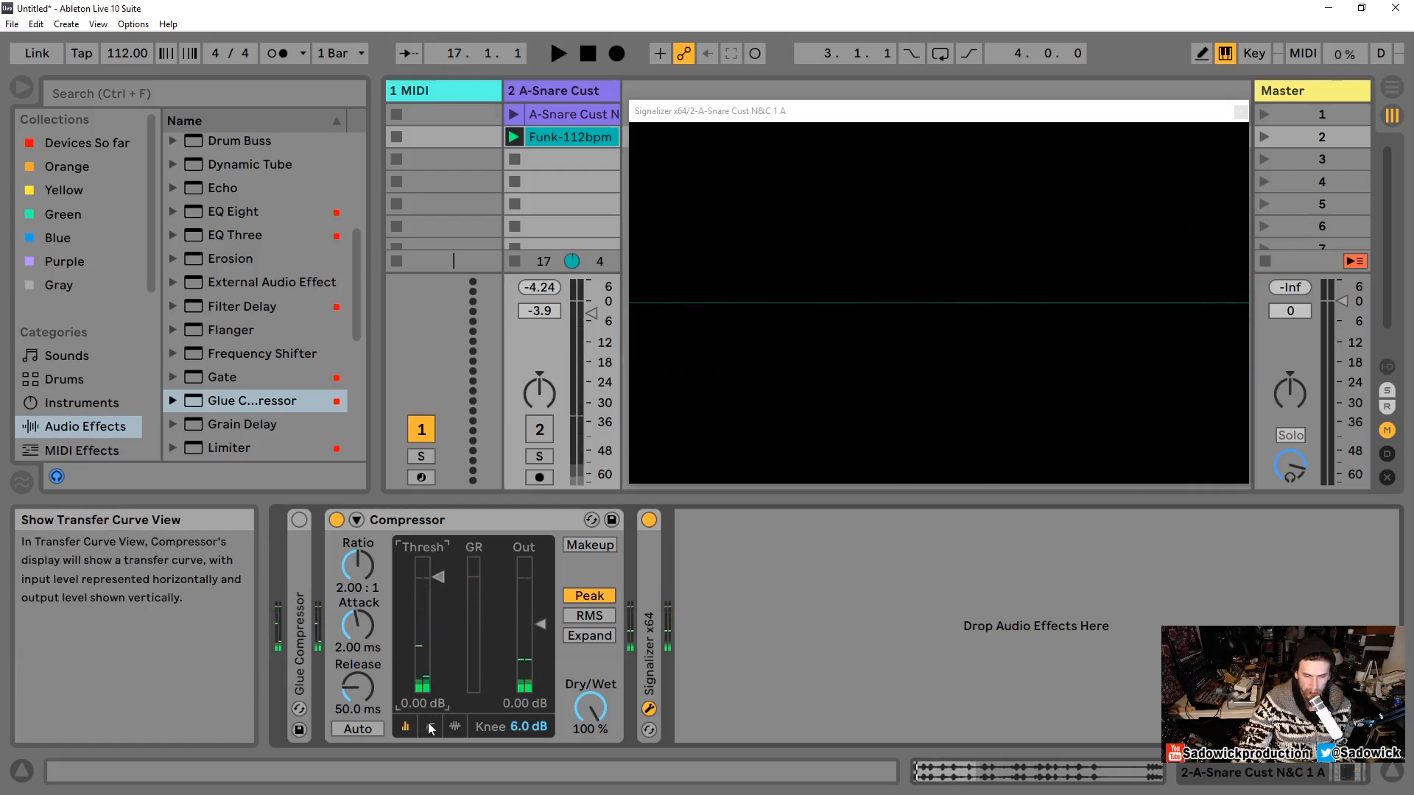
Step: Switch the Compressor to the transfer curve view and set the knee to 0.0 dB
{"action": "left_click", "coordinate": [430, 727]}
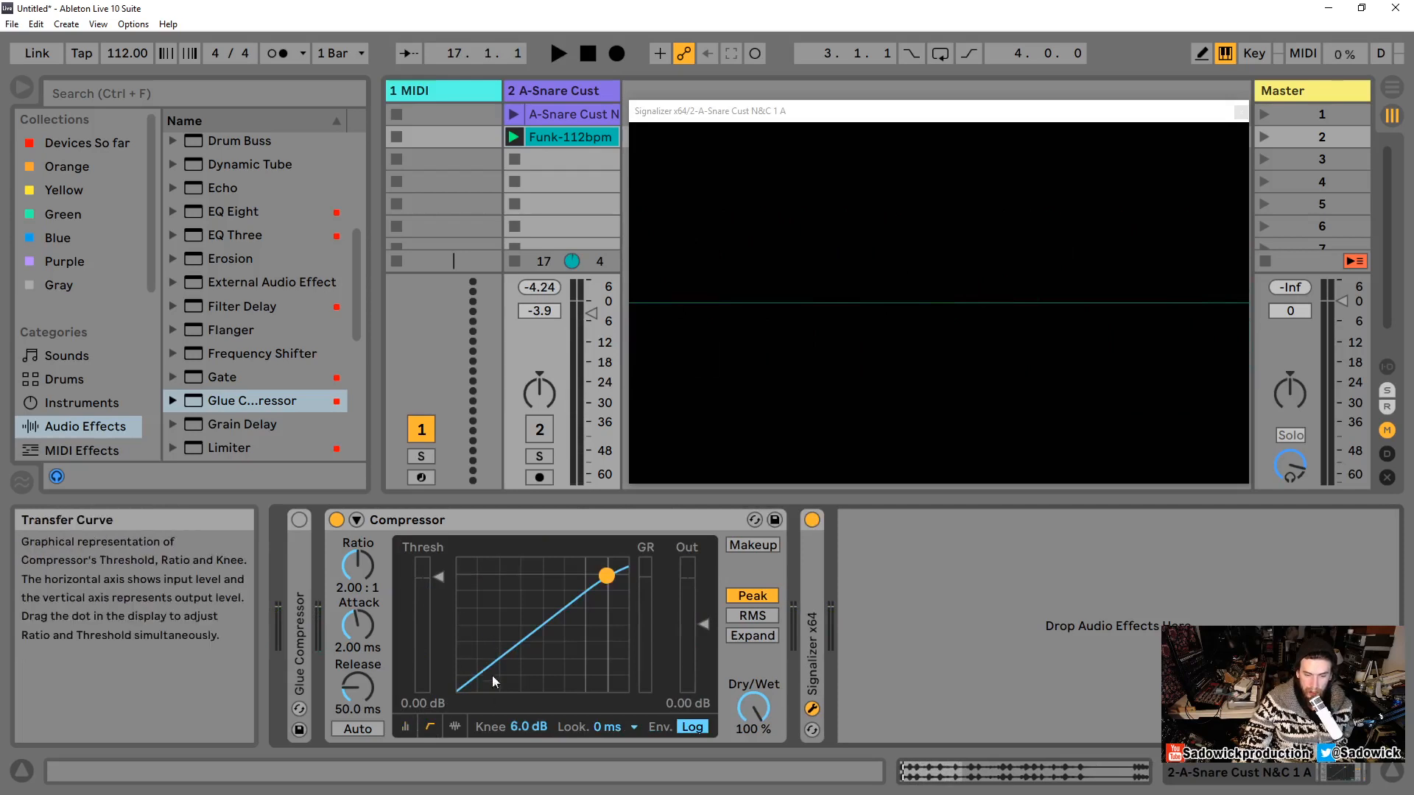
{"action": "left_click_drag", "start_coordinate": [520, 728], "coordinate": [519, 759]}
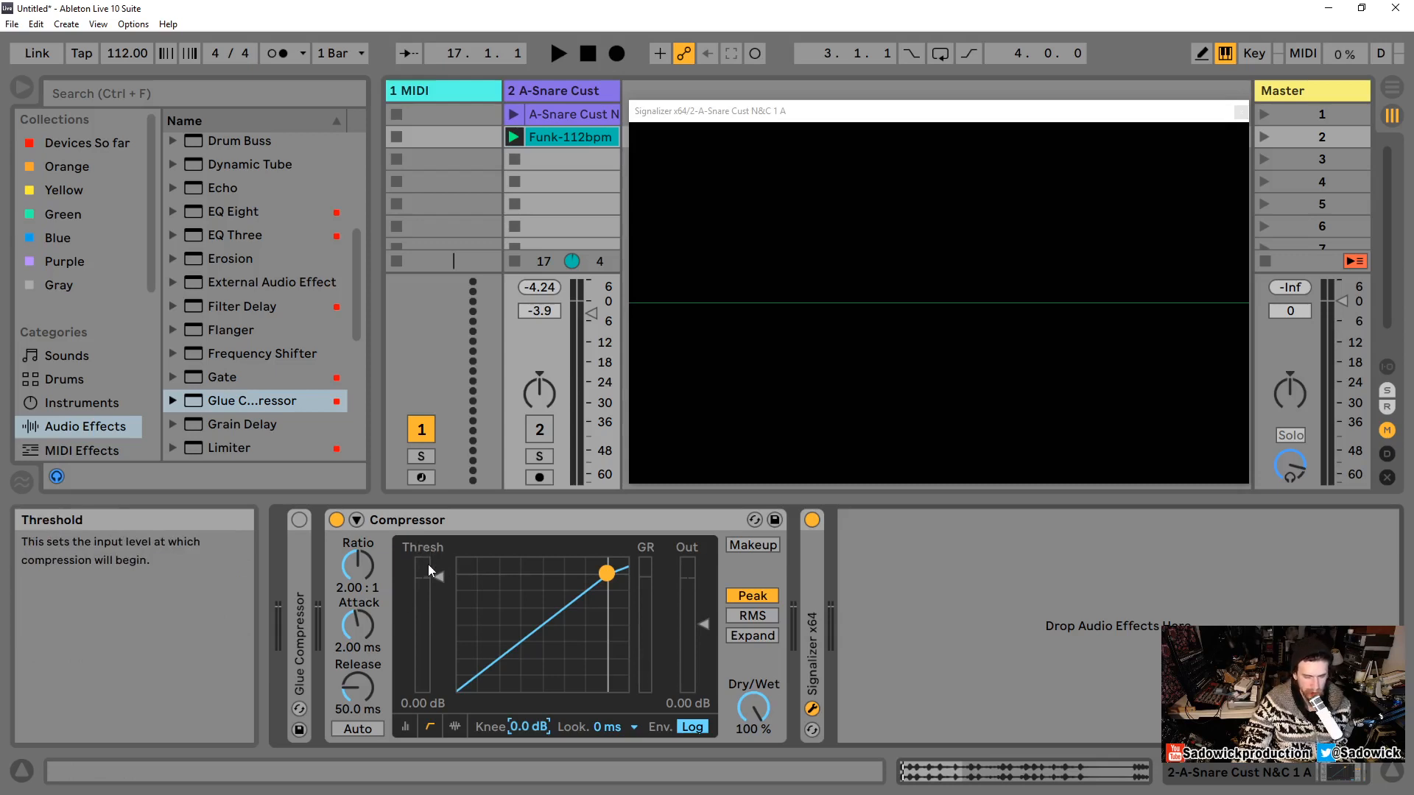
{"action": "mouse_move", "coordinate": [439, 570]}
{"action": "left_mouse_down"}
{"action": "mouse_move", "coordinate": [439, 688]}
{"action": "mouse_move", "coordinate": [434, 568]}
{"action": "left_mouse_up"}
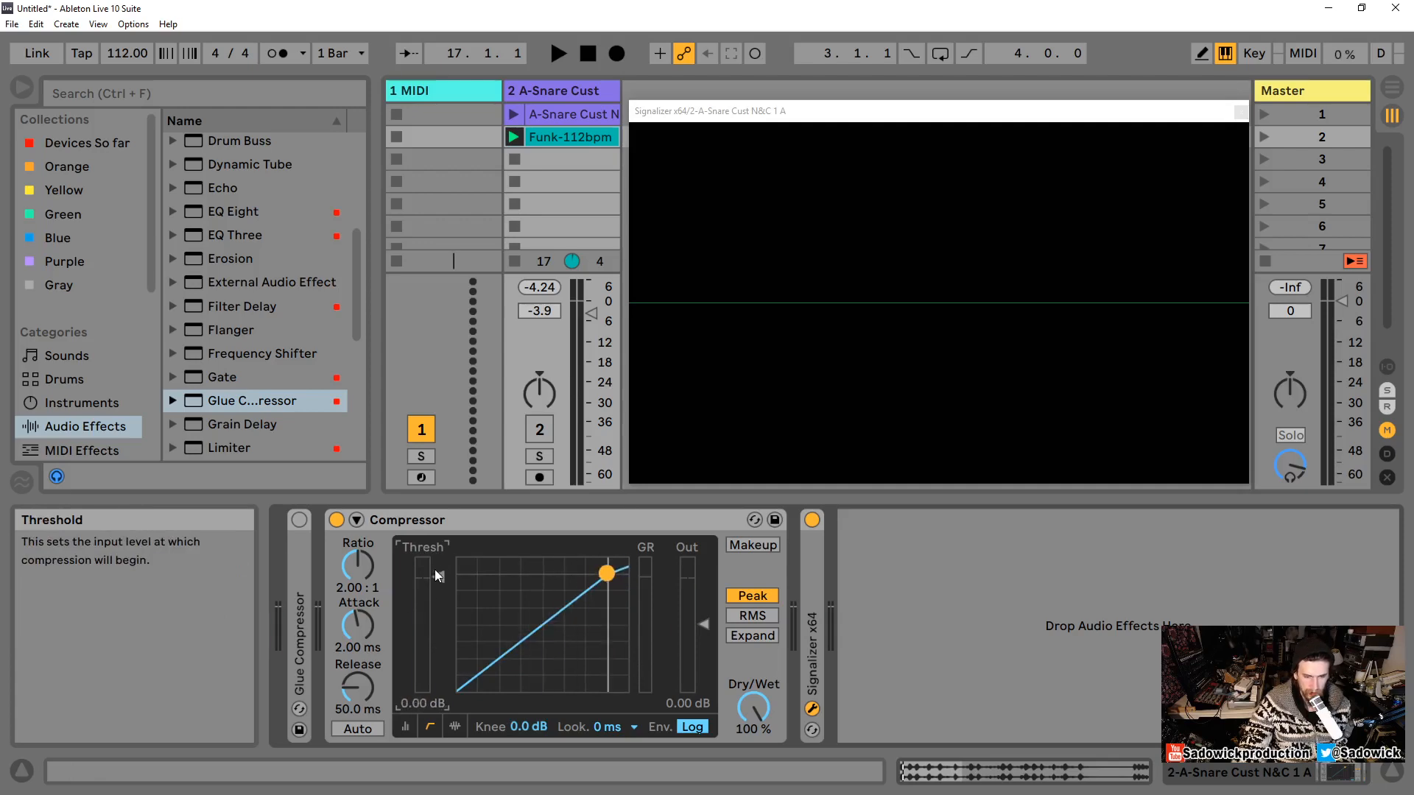
Step: Play the loop, lower the threshold to about -9 dB, return it to 0.00 dB, and stop playback
{"action": "key", "text": "space"}
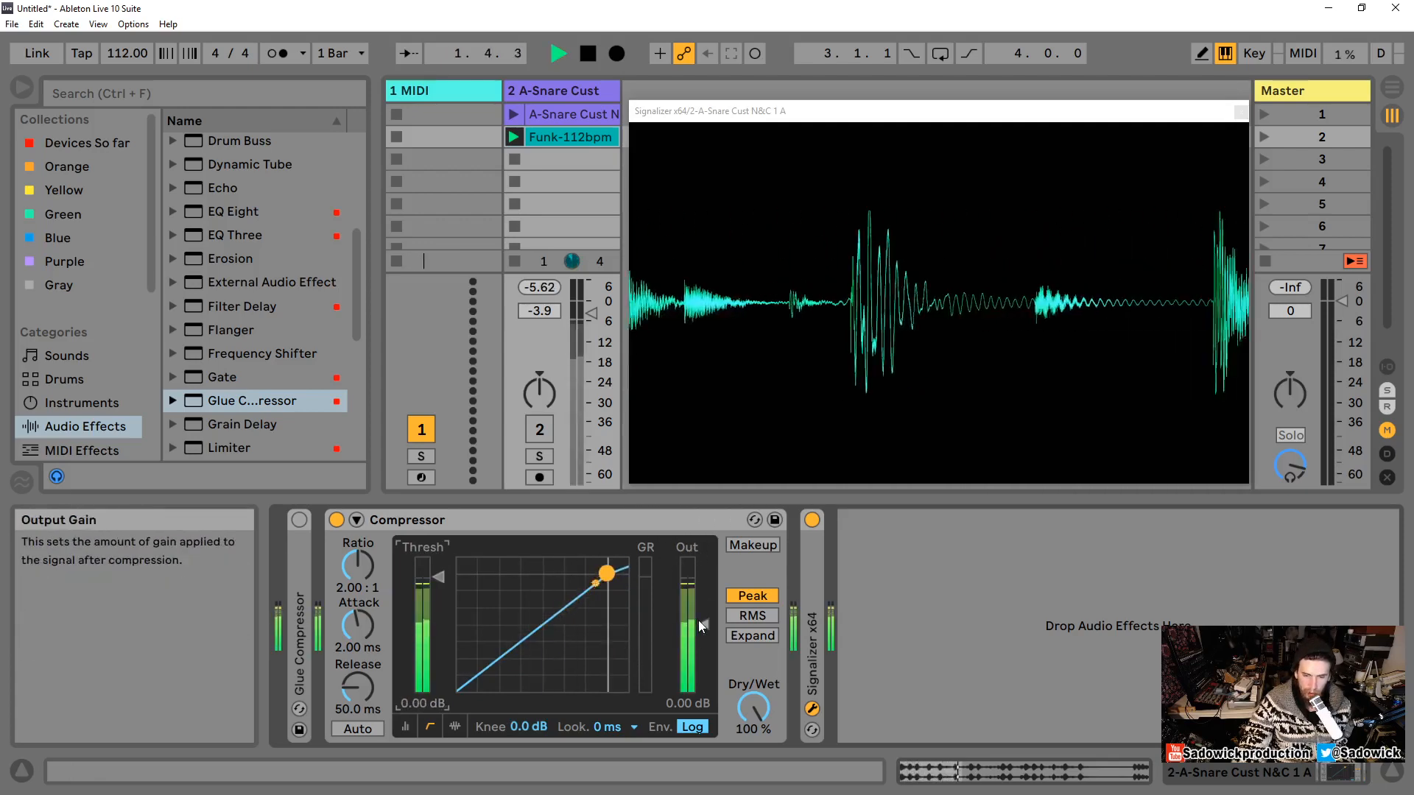
{"action": "left_click_drag", "start_coordinate": [703, 625], "coordinate": [703, 624]}
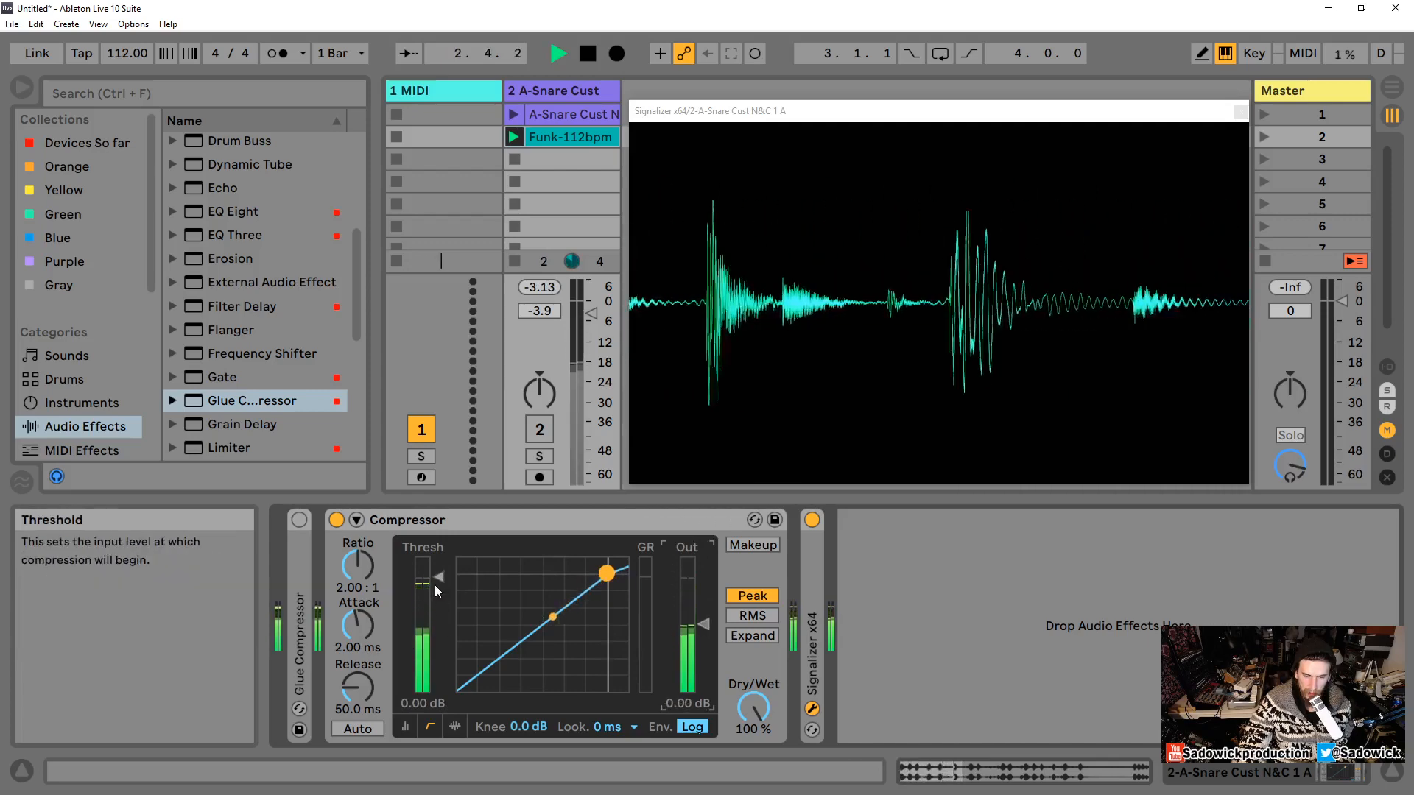
{"action": "left_click_drag", "start_coordinate": [437, 580], "coordinate": [439, 610]}
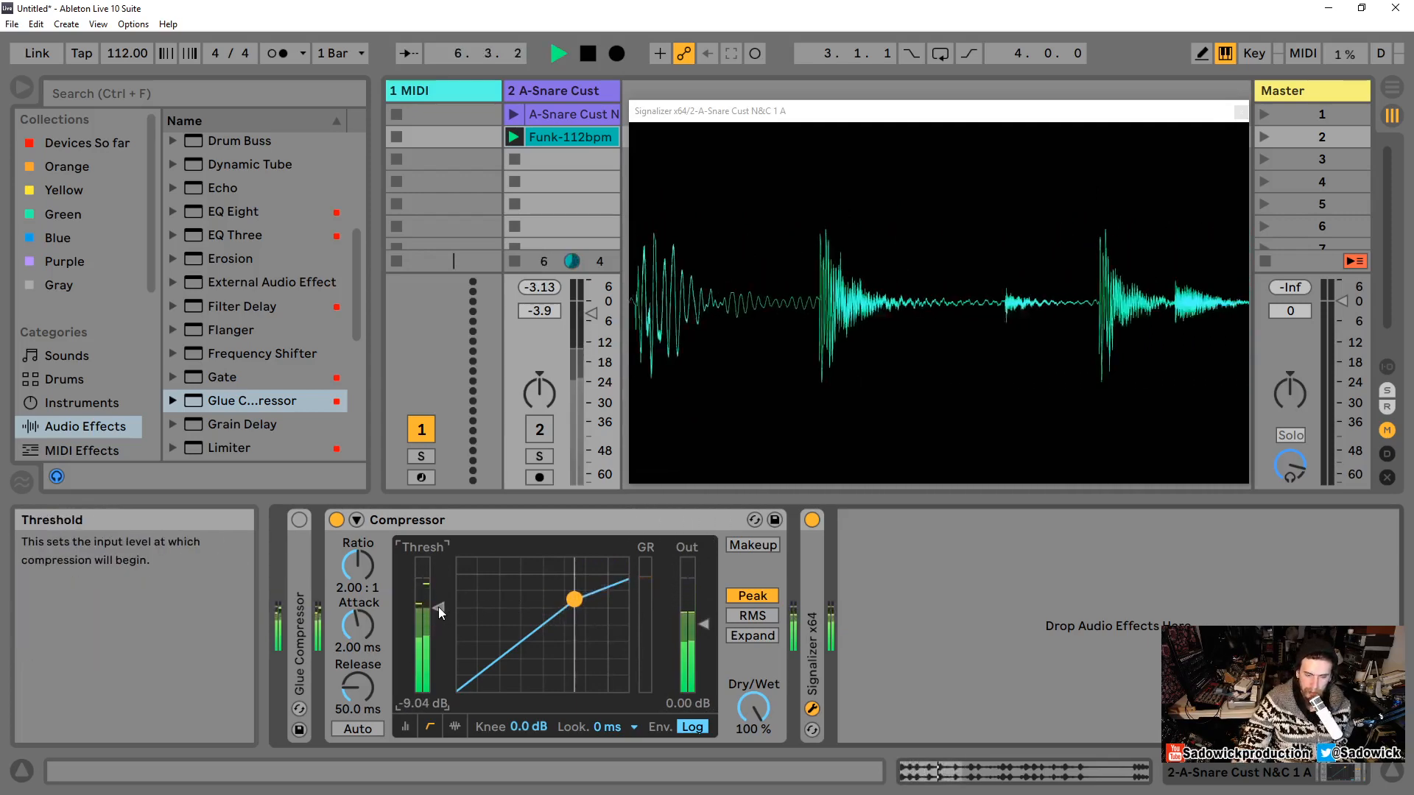
{"action": "left_click_drag", "start_coordinate": [439, 607], "coordinate": [439, 576]}
{"action": "key", "text": "space"}
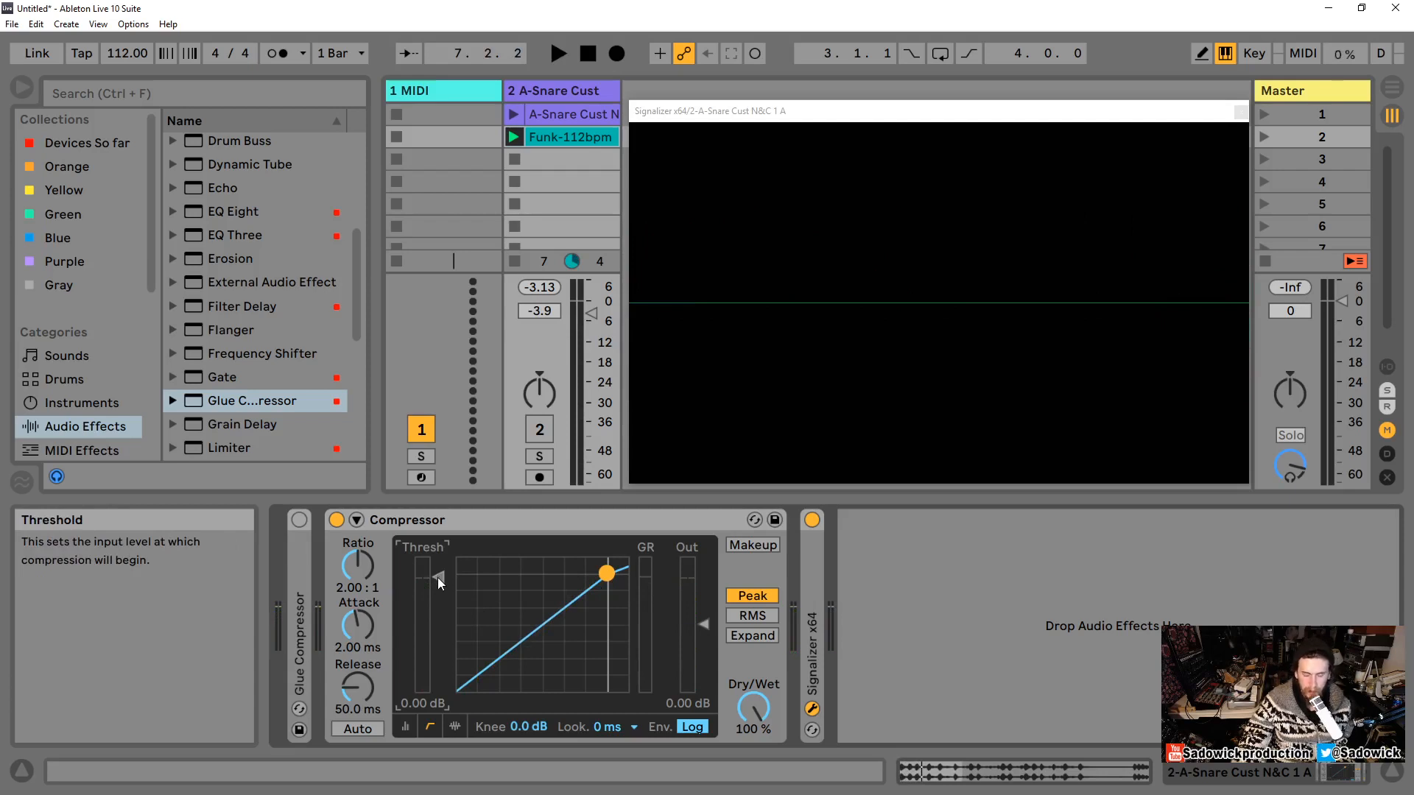
Step: Lower the Compressor threshold to -16.0 dB using the threshold slider and the transfer-curve dot
{"action": "left_click_drag", "start_coordinate": [437, 577], "coordinate": [437, 602]}
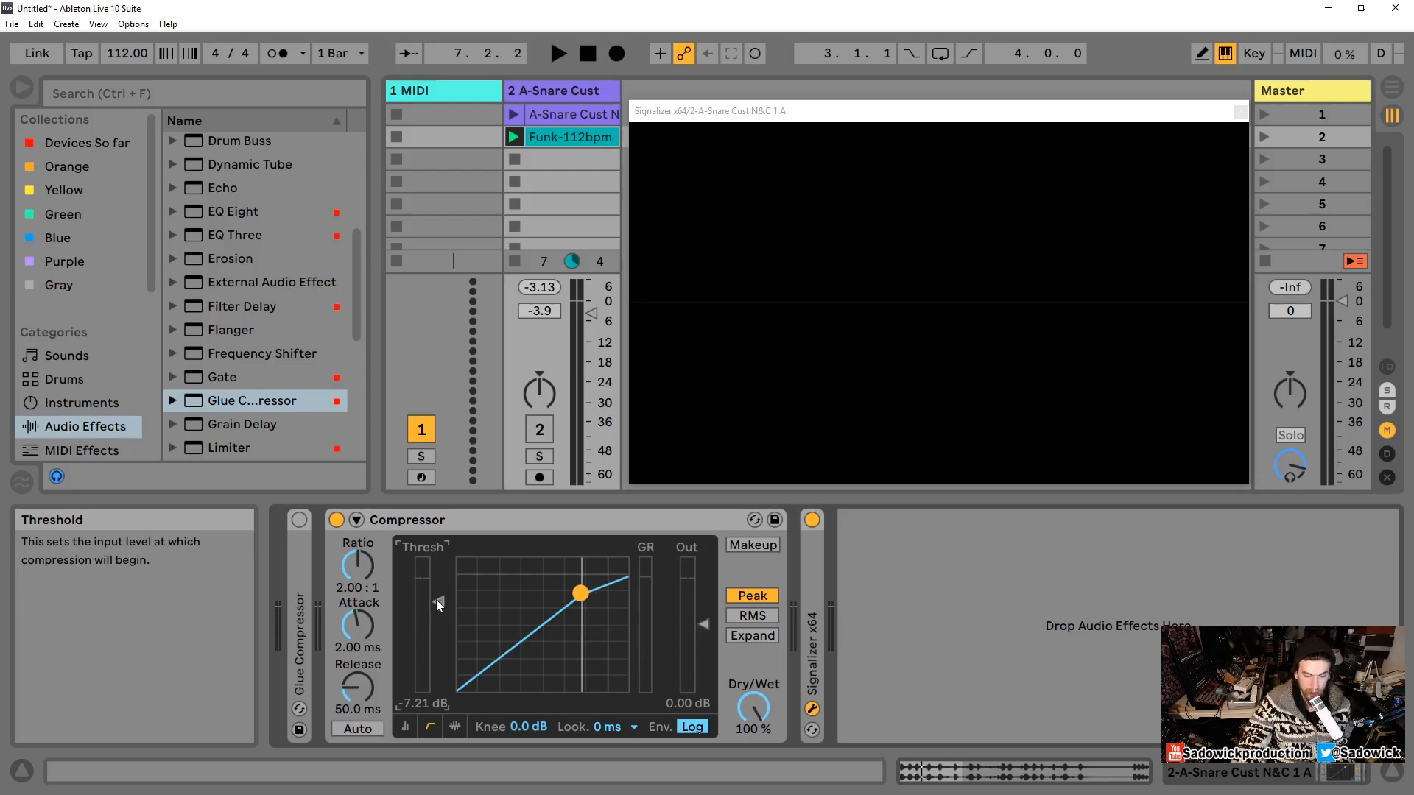
{"action": "left_click_drag", "start_coordinate": [436, 599], "coordinate": [438, 640]}
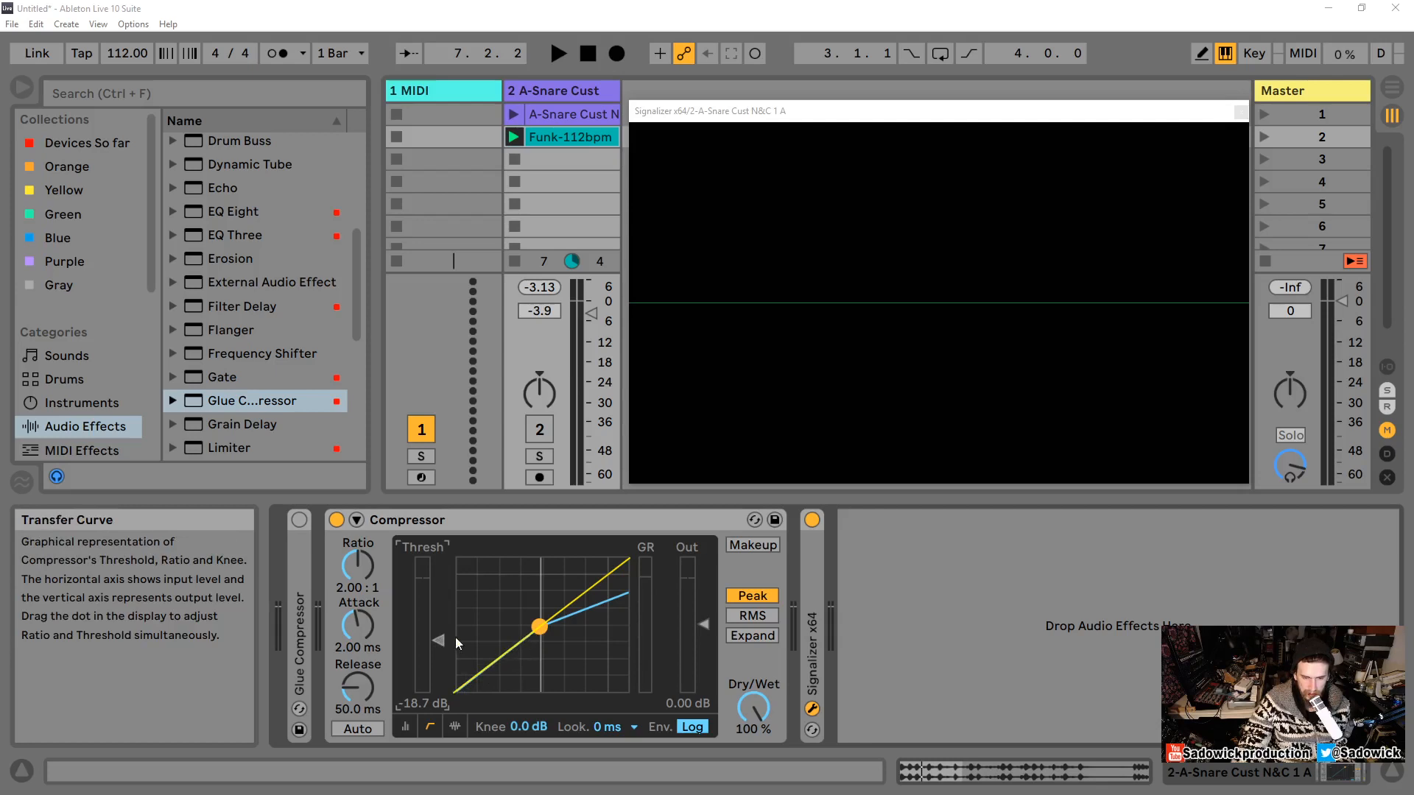
{"action": "mouse_move", "coordinate": [536, 631]}
{"action": "left_mouse_down"}
{"action": "mouse_move", "coordinate": [575, 597]}
{"action": "mouse_move", "coordinate": [538, 626]}
{"action": "mouse_move", "coordinate": [554, 618]}
{"action": "left_mouse_up"}
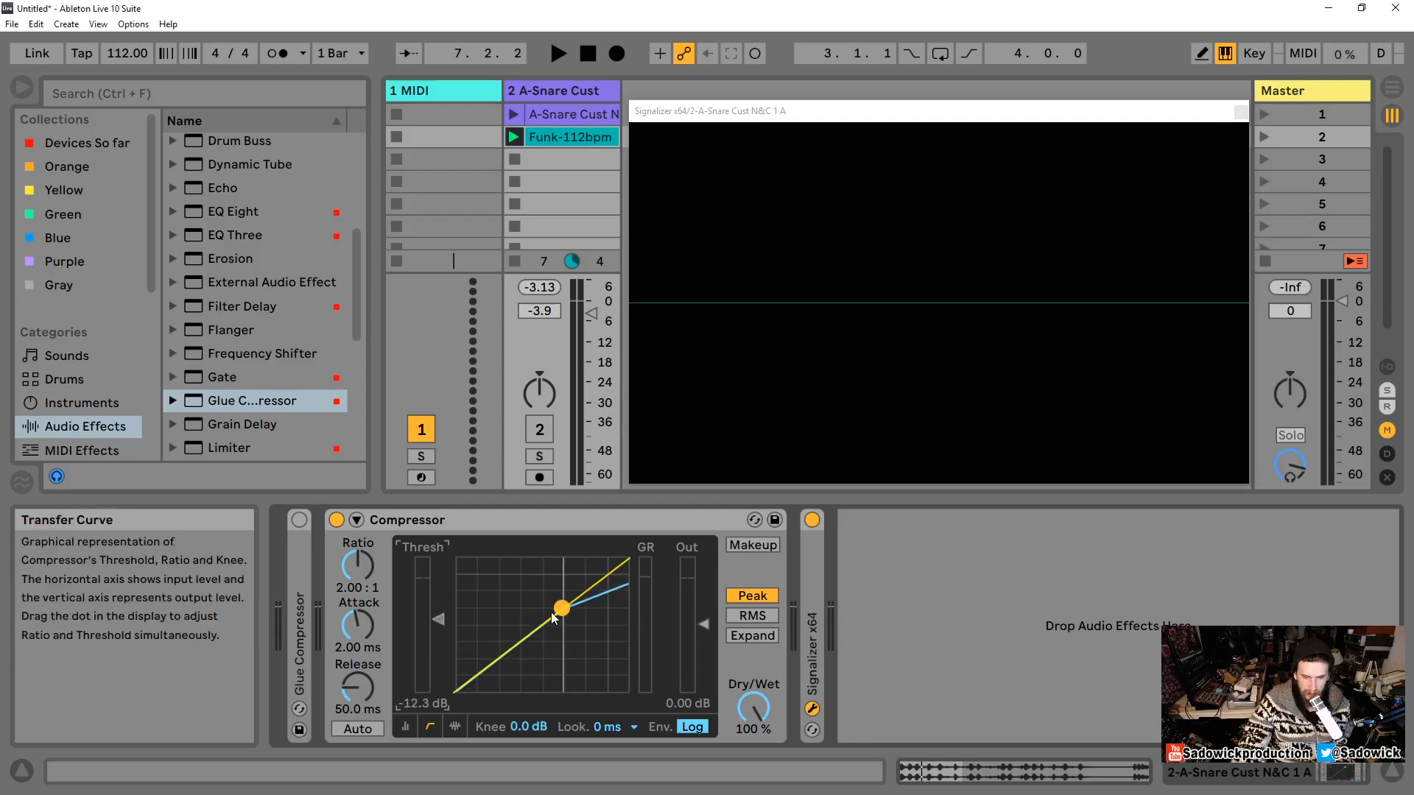
{"action": "mouse_move", "coordinate": [438, 619]}
{"action": "left_mouse_down"}
{"action": "mouse_move", "coordinate": [438, 602]}
{"action": "mouse_move", "coordinate": [438, 631]}
{"action": "mouse_move", "coordinate": [438, 599]}
{"action": "mouse_move", "coordinate": [438, 631]}
{"action": "left_mouse_up"}
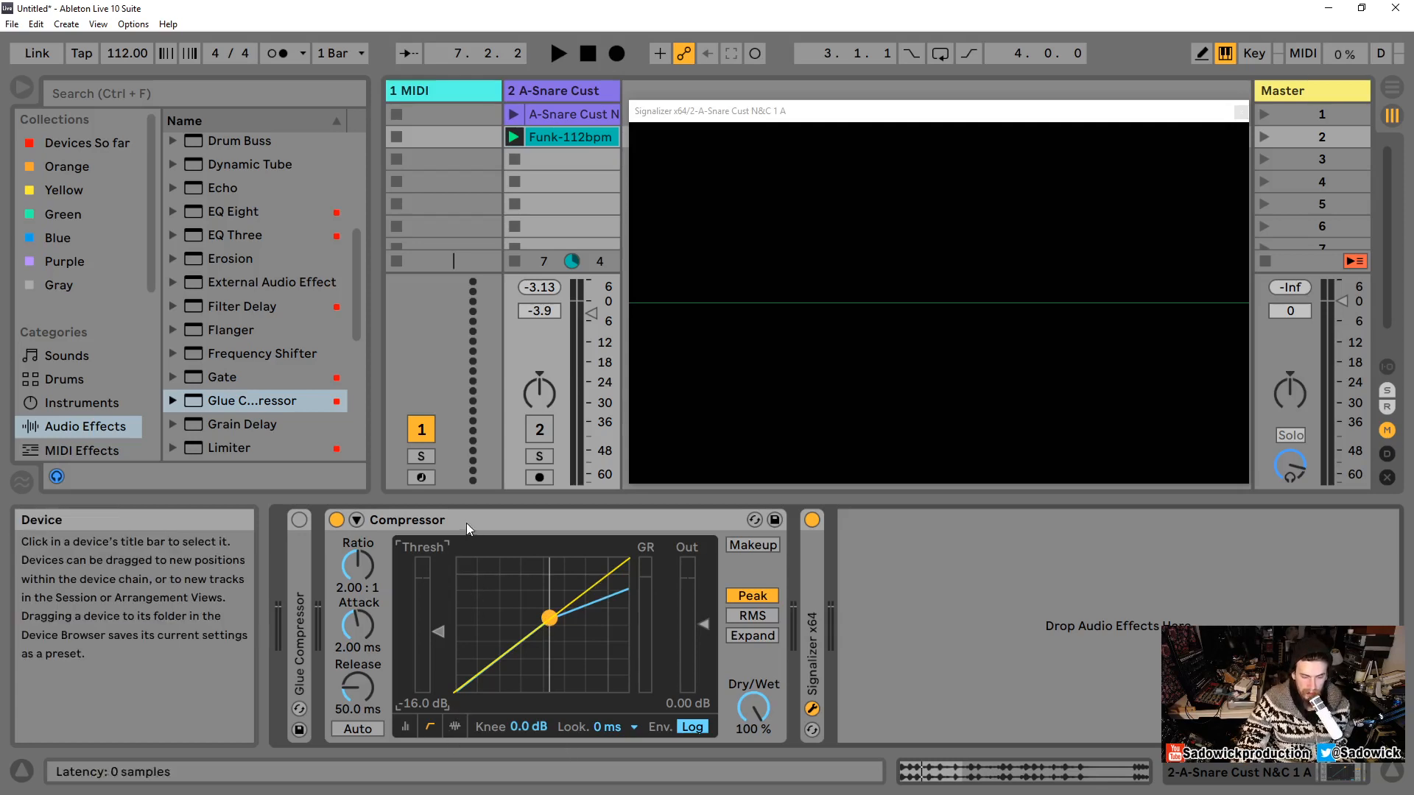
Step: Set the Compressor ratio to 1.00:1 and adjust the threshold to about -12.0 dB
{"action": "left_click", "coordinate": [364, 569]}
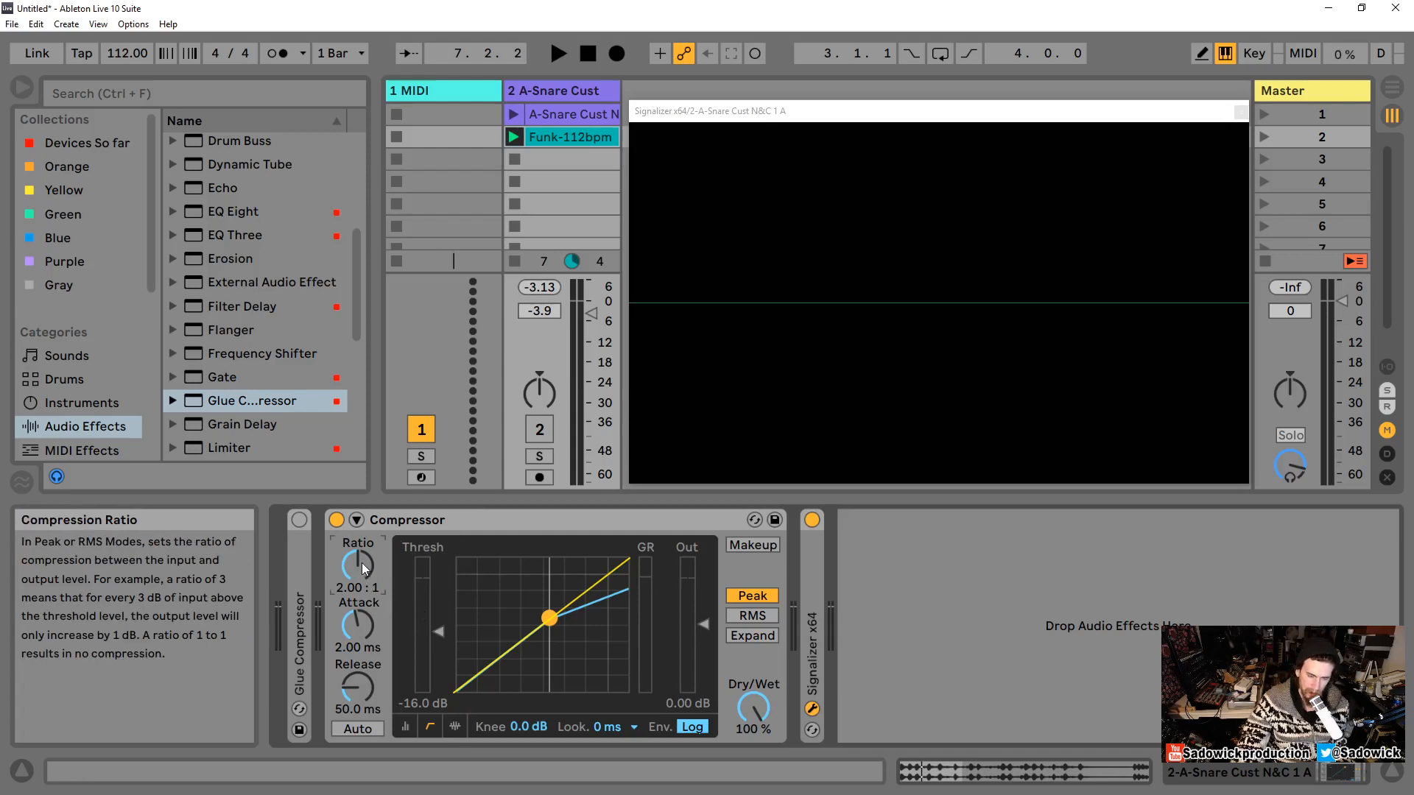
{"action": "left_click_drag", "start_coordinate": [361, 565], "coordinate": [361, 590]}
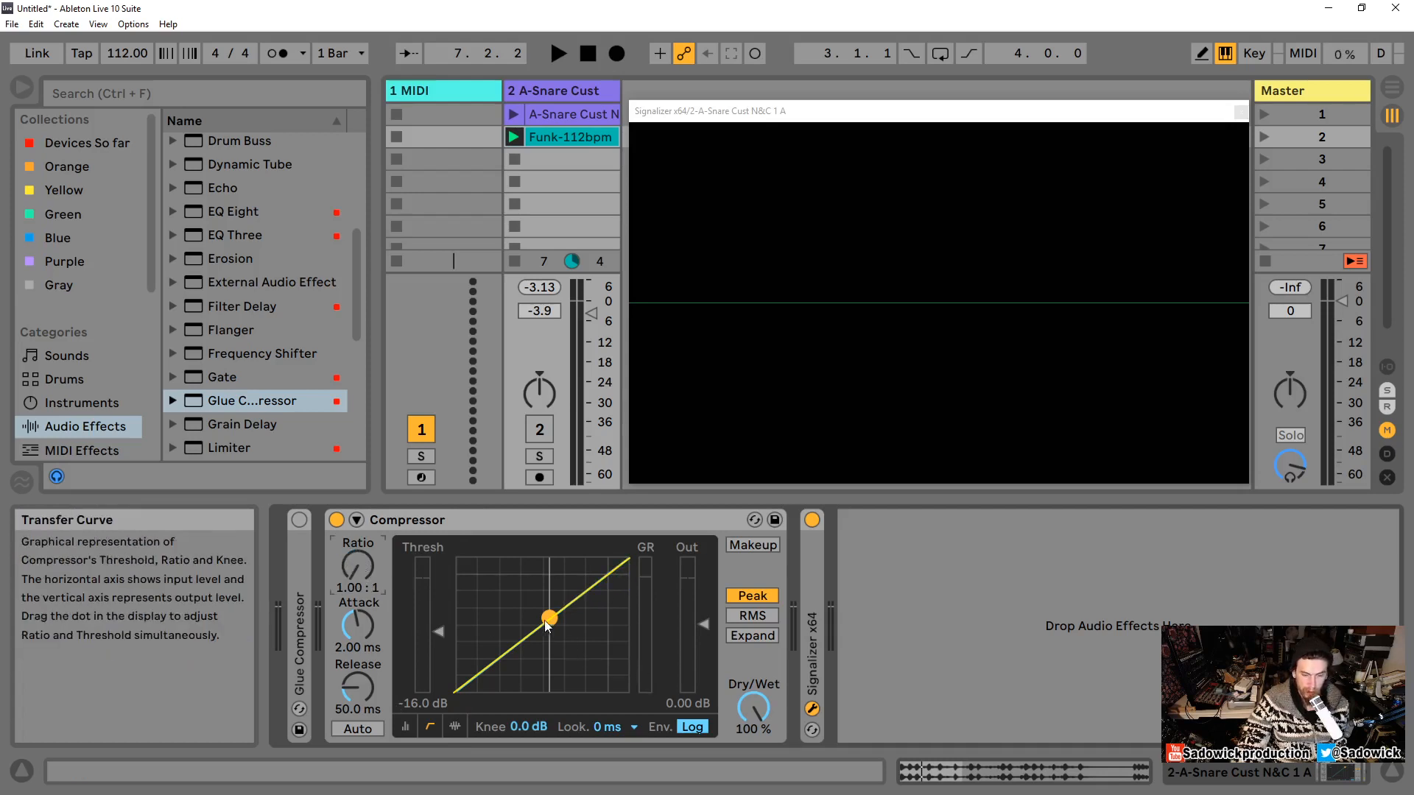
{"action": "left_click_drag", "start_coordinate": [436, 628], "coordinate": [436, 624]}
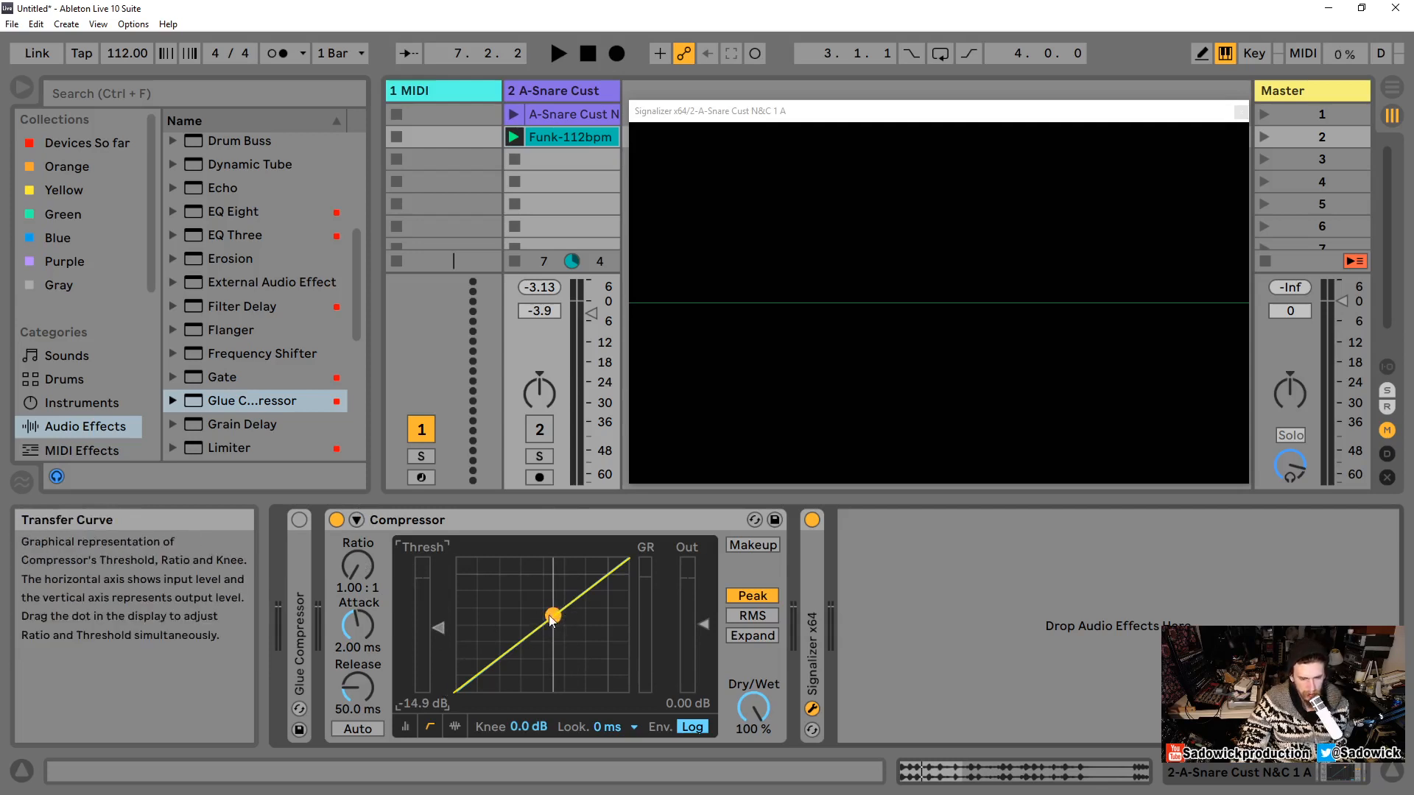
{"action": "left_click_drag", "start_coordinate": [439, 628], "coordinate": [439, 635]}
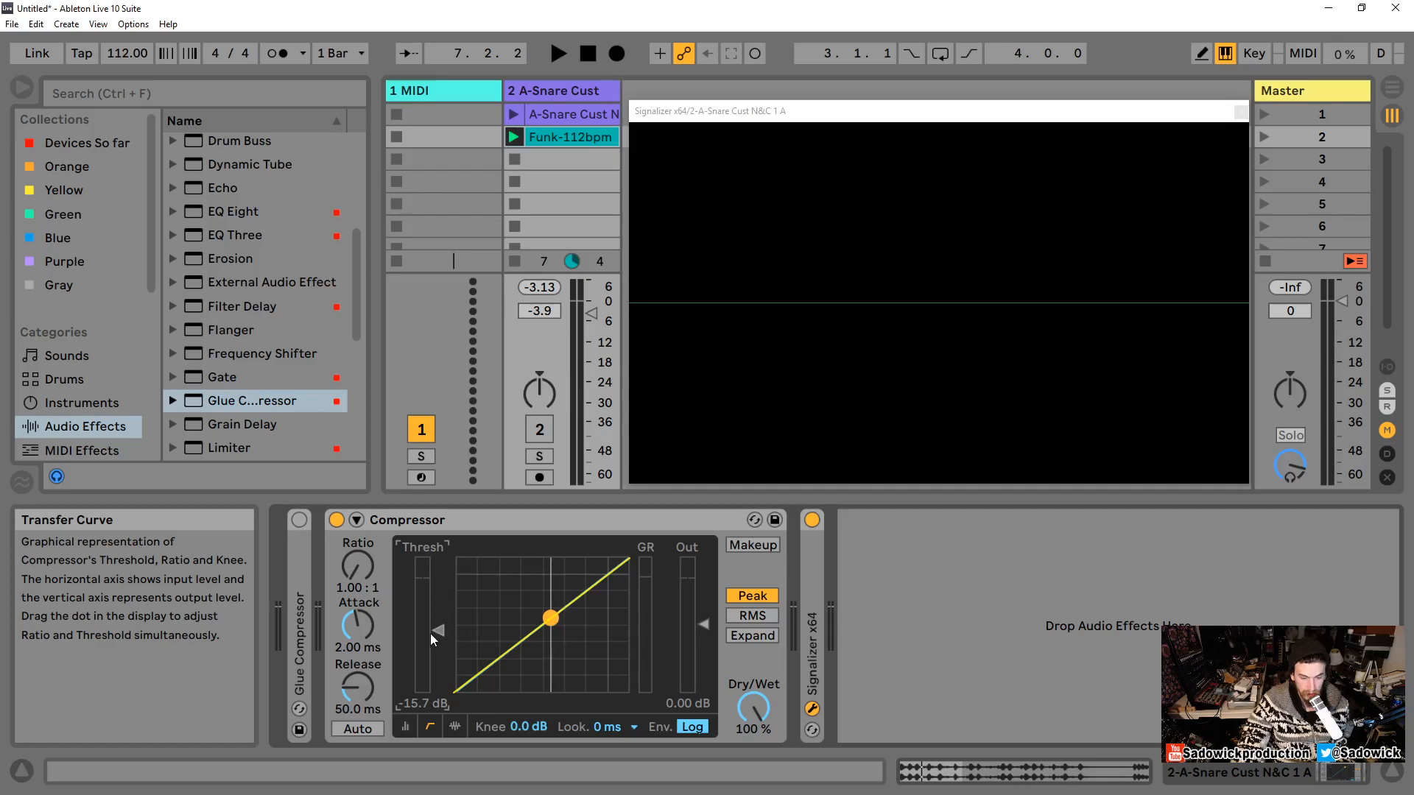
{"action": "mouse_move", "coordinate": [439, 630]}
{"action": "left_mouse_down"}
{"action": "mouse_move", "coordinate": [436, 558]}
{"action": "mouse_move", "coordinate": [436, 618]}
{"action": "left_mouse_up"}
Step: Reactivate the snare track and play and stop the loop
{"action": "left_click", "coordinate": [540, 430]}
{"action": "key", "text": "space"}
{"action": "key", "text": "space"}
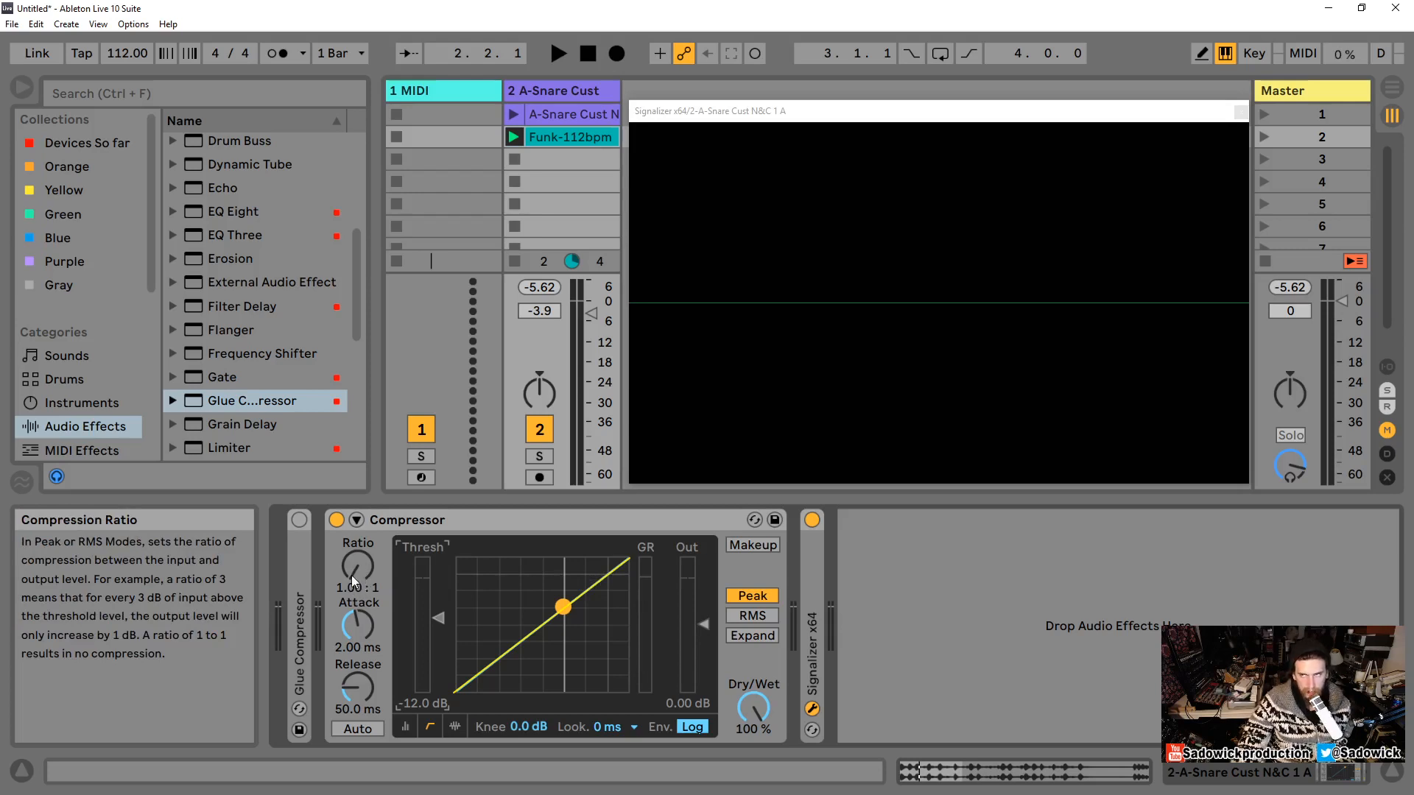
Step: Raise the Compressor ratio to inf:1 and start playback
{"action": "left_click_drag", "start_coordinate": [359, 567], "coordinate": [356, 572]}
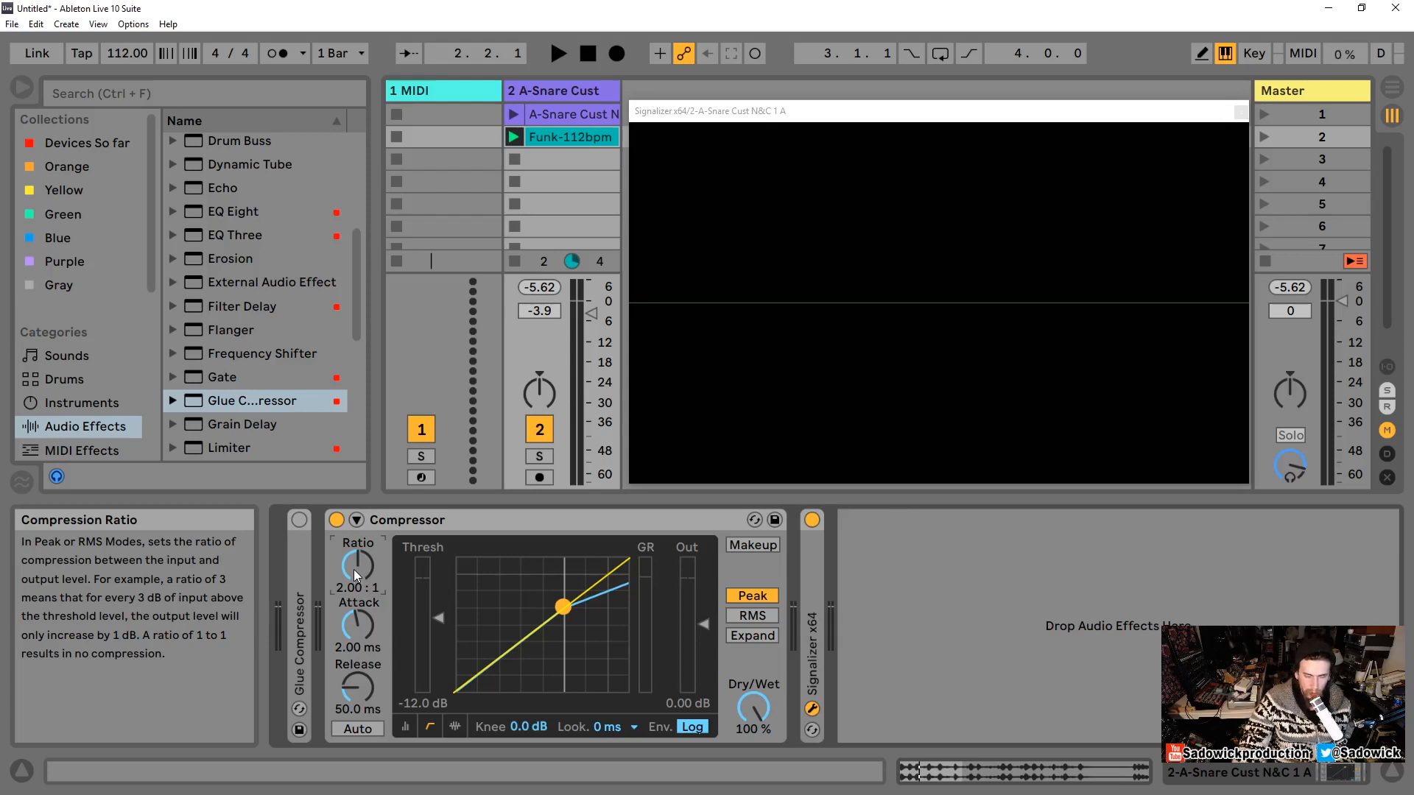
{"action": "left_click_drag", "start_coordinate": [367, 563], "coordinate": [367, 529]}
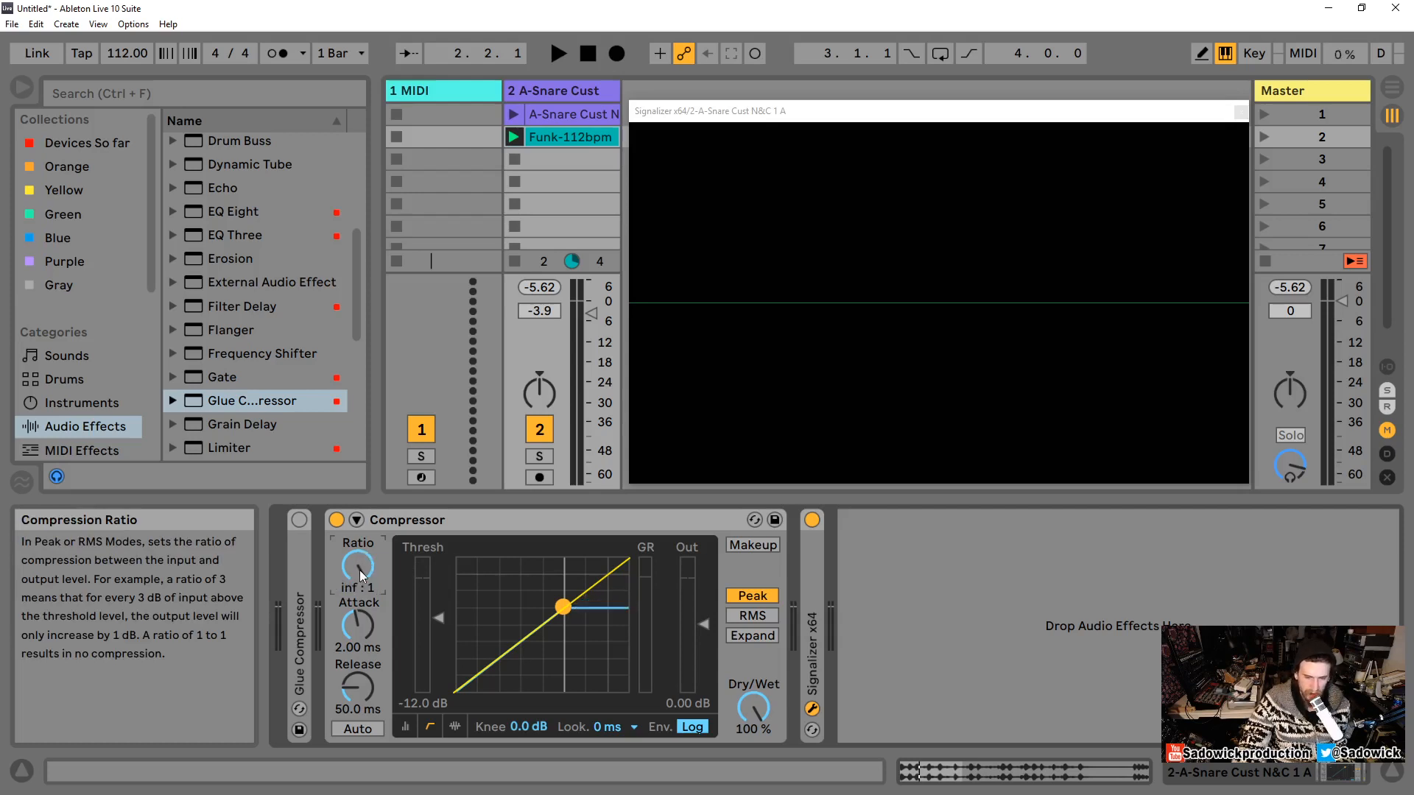
{"action": "key", "text": "space"}
Step: Lower the Compressor threshold to about -17.9 dB and replay the snare loop
{"action": "left_click", "coordinate": [444, 614]}
{"action": "left_click_drag", "start_coordinate": [441, 619], "coordinate": [437, 636]}
{"action": "key", "text": "space"}
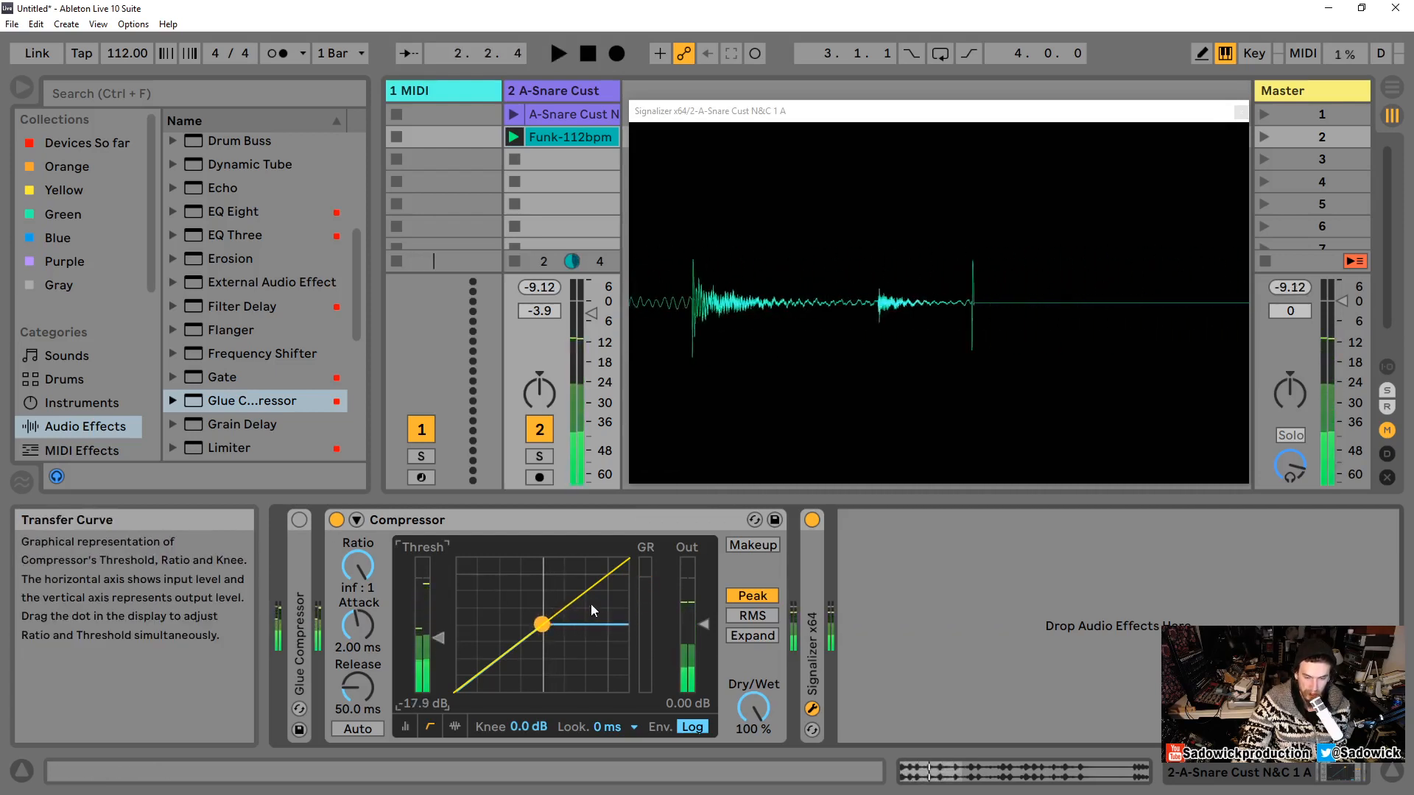
{"action": "key", "text": "space"}
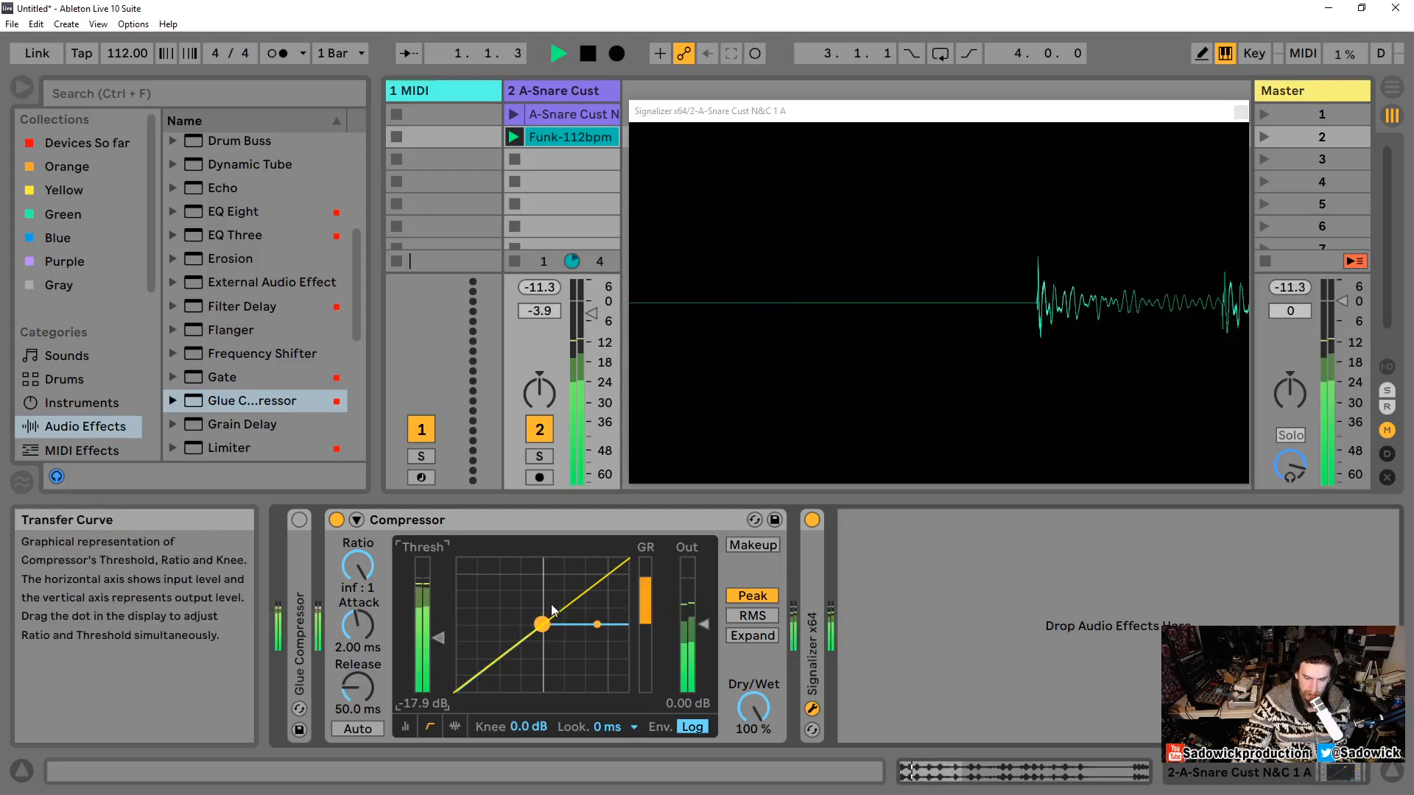
Step: Set the threshold to about -14.5 dB and the attack to 0.01 ms, auditioning the loop
{"action": "mouse_move", "coordinate": [440, 636]}
{"action": "left_mouse_down"}
{"action": "mouse_move", "coordinate": [440, 655]}
{"action": "mouse_move", "coordinate": [440, 643]}
{"action": "left_mouse_up"}
{"action": "key", "text": "space"}
{"action": "left_click_drag", "start_coordinate": [358, 626], "coordinate": [434, 627]}
{"action": "key", "text": "space"}
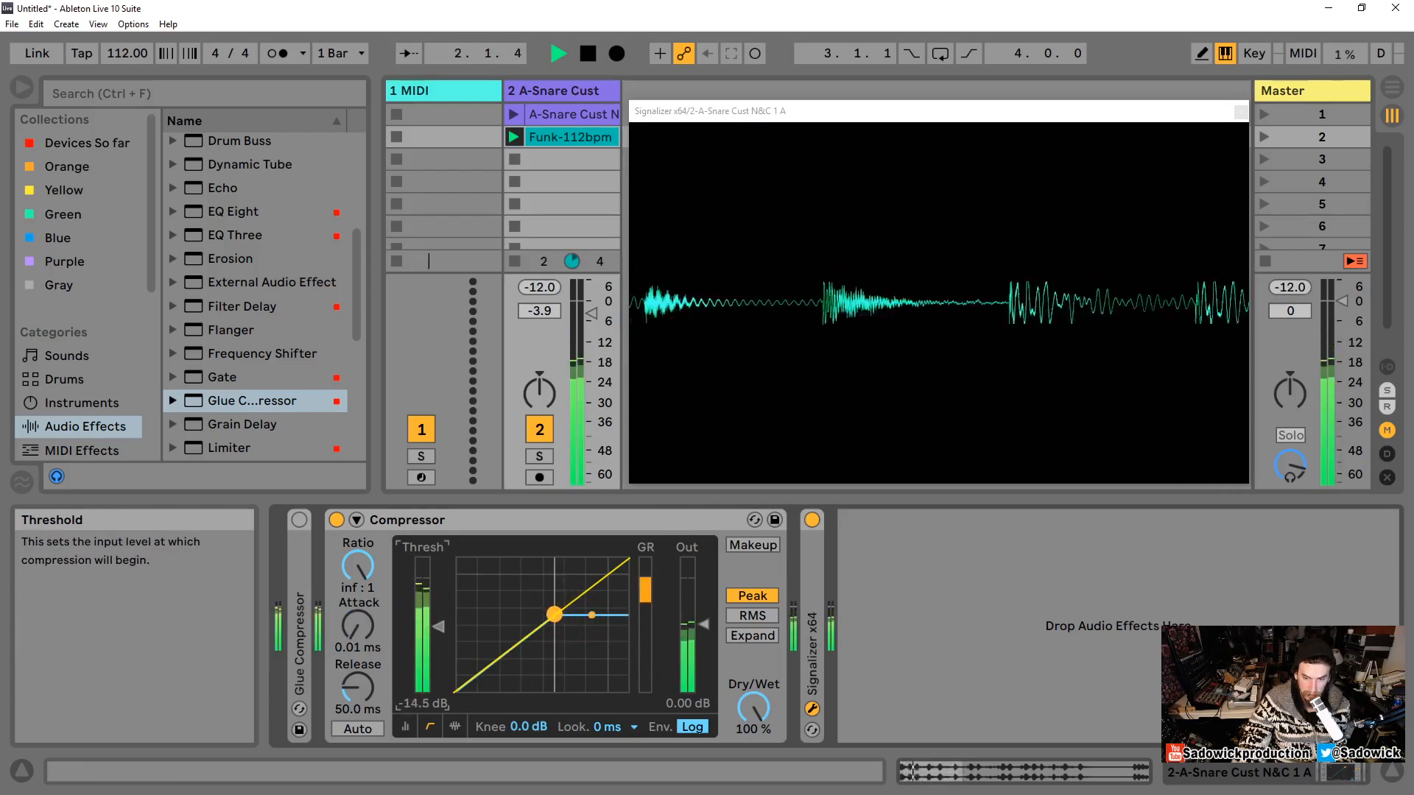
{"action": "key", "text": "space"}
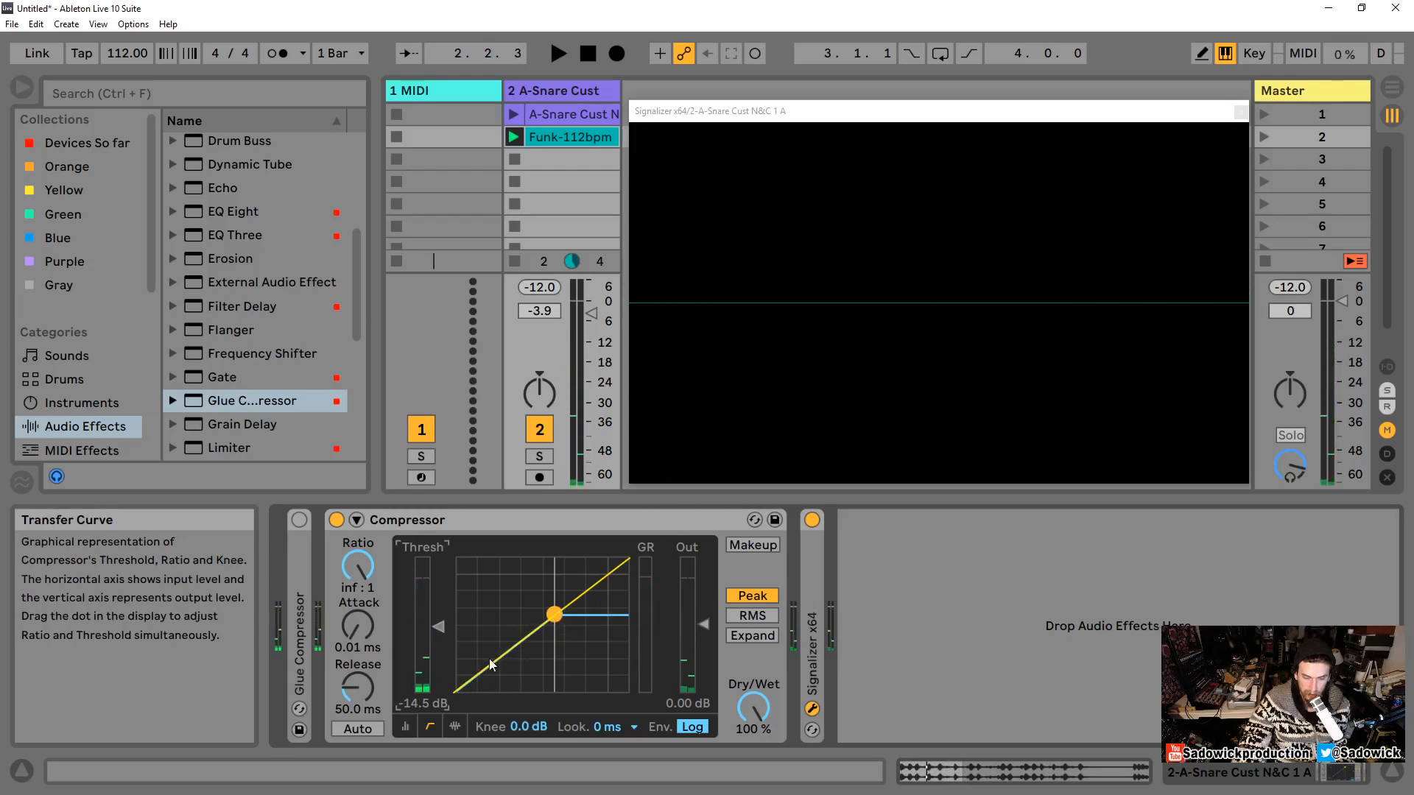
Step: Play and stop the snare loop, then restart it and raise the Compressor attack to about 11.4 ms
{"action": "key", "text": "space"}
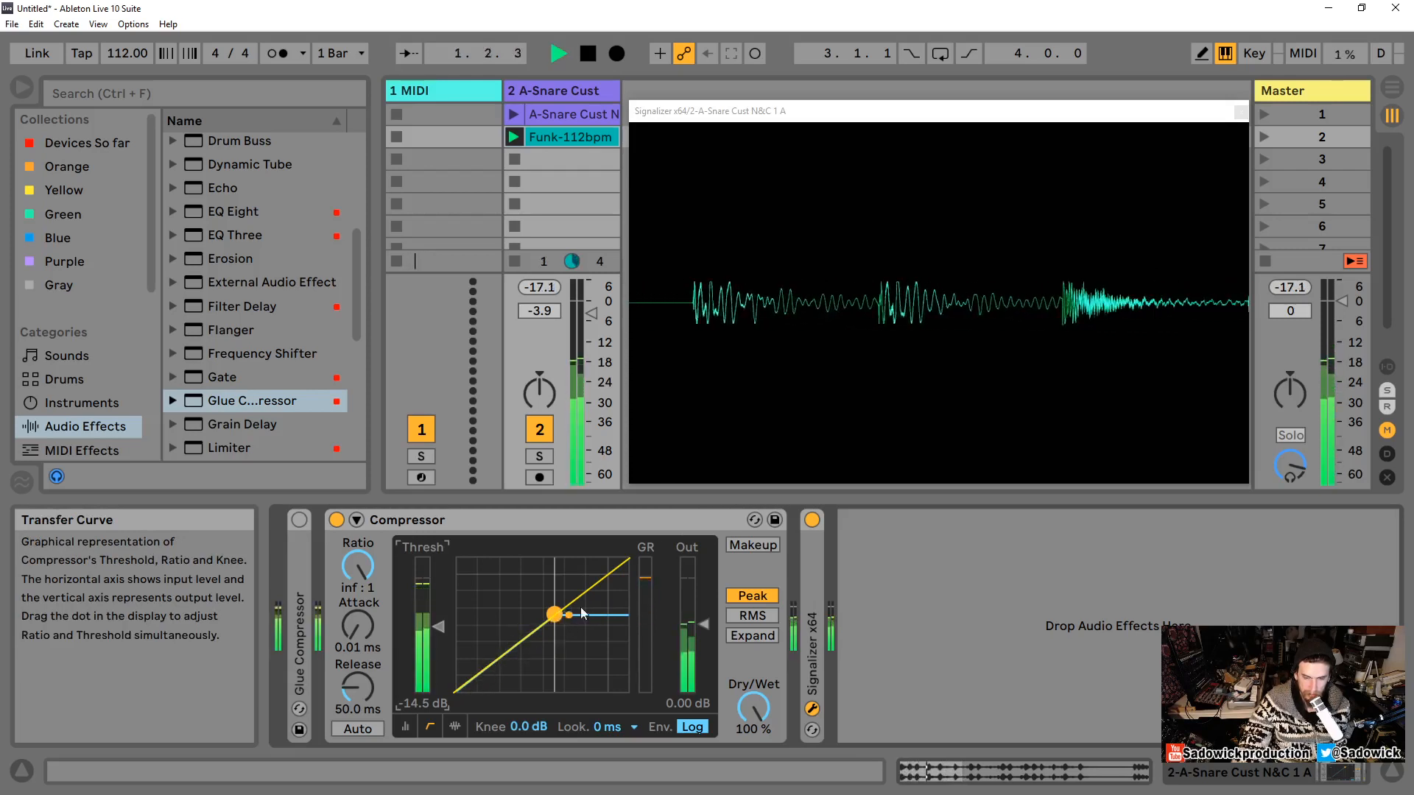
{"action": "key", "text": "space"}
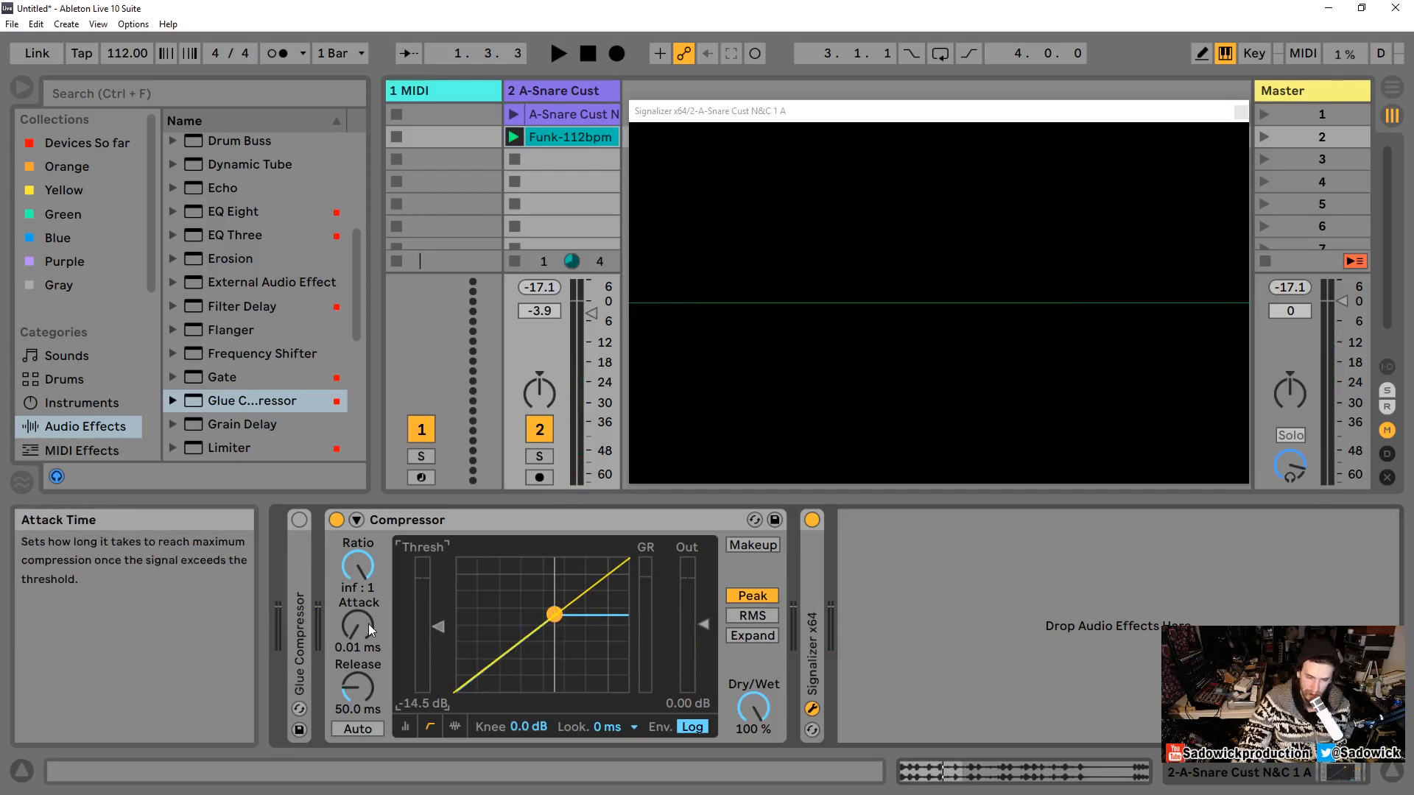
{"action": "key", "text": "space"}
{"action": "left_click_drag", "start_coordinate": [364, 629], "coordinate": [364, 581]}
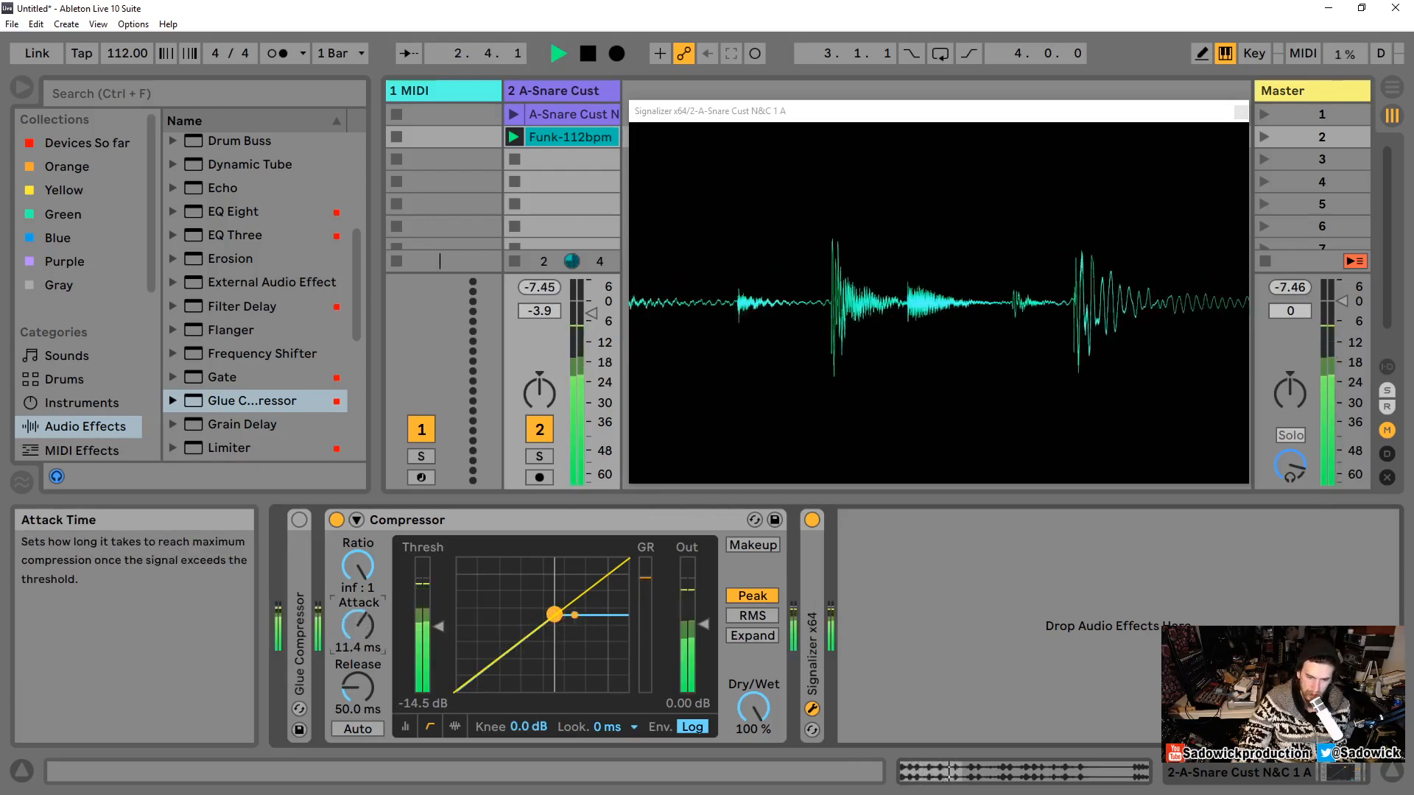
Step: Stop and restart playback, and return the attack to 0.01 ms
{"action": "key", "text": "space"}
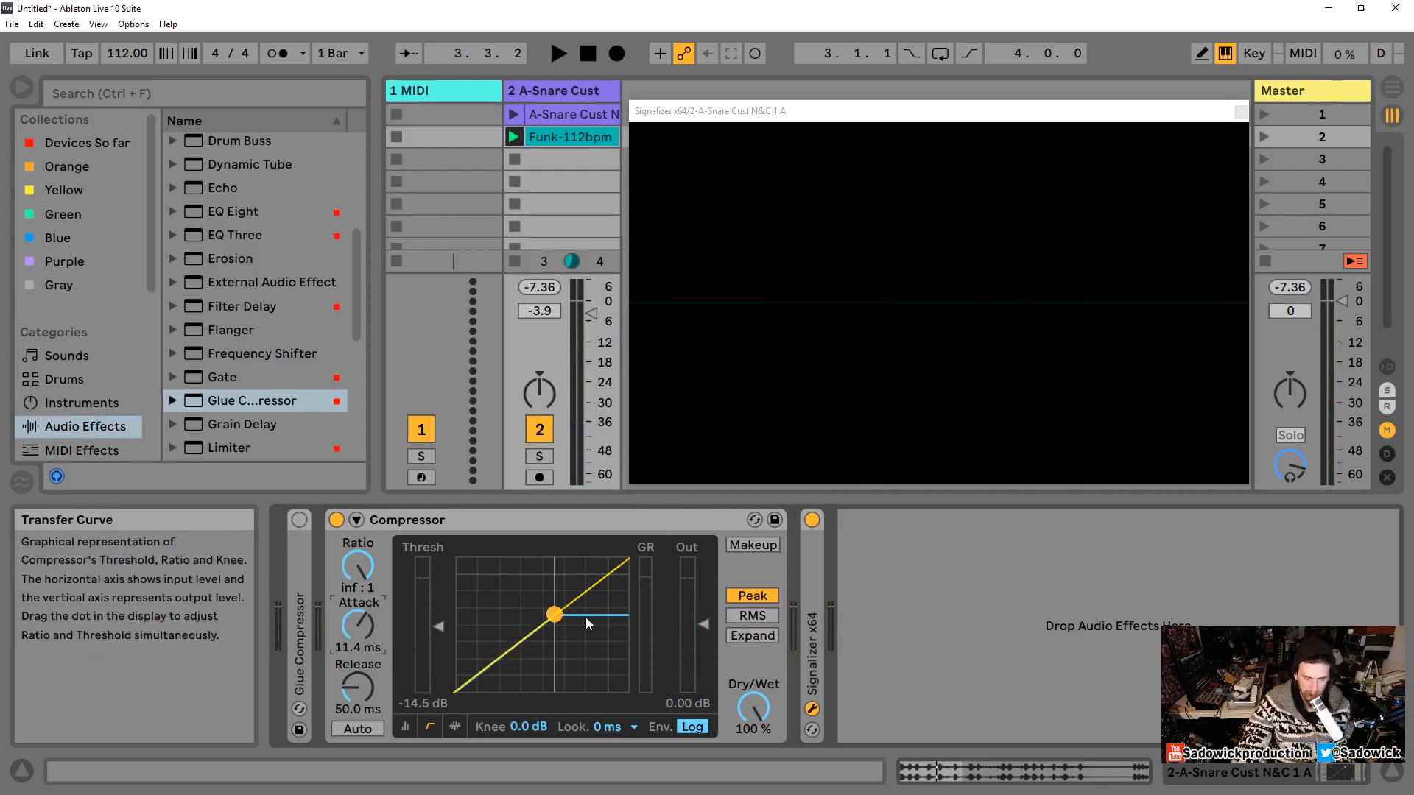
{"action": "key", "text": "space"}
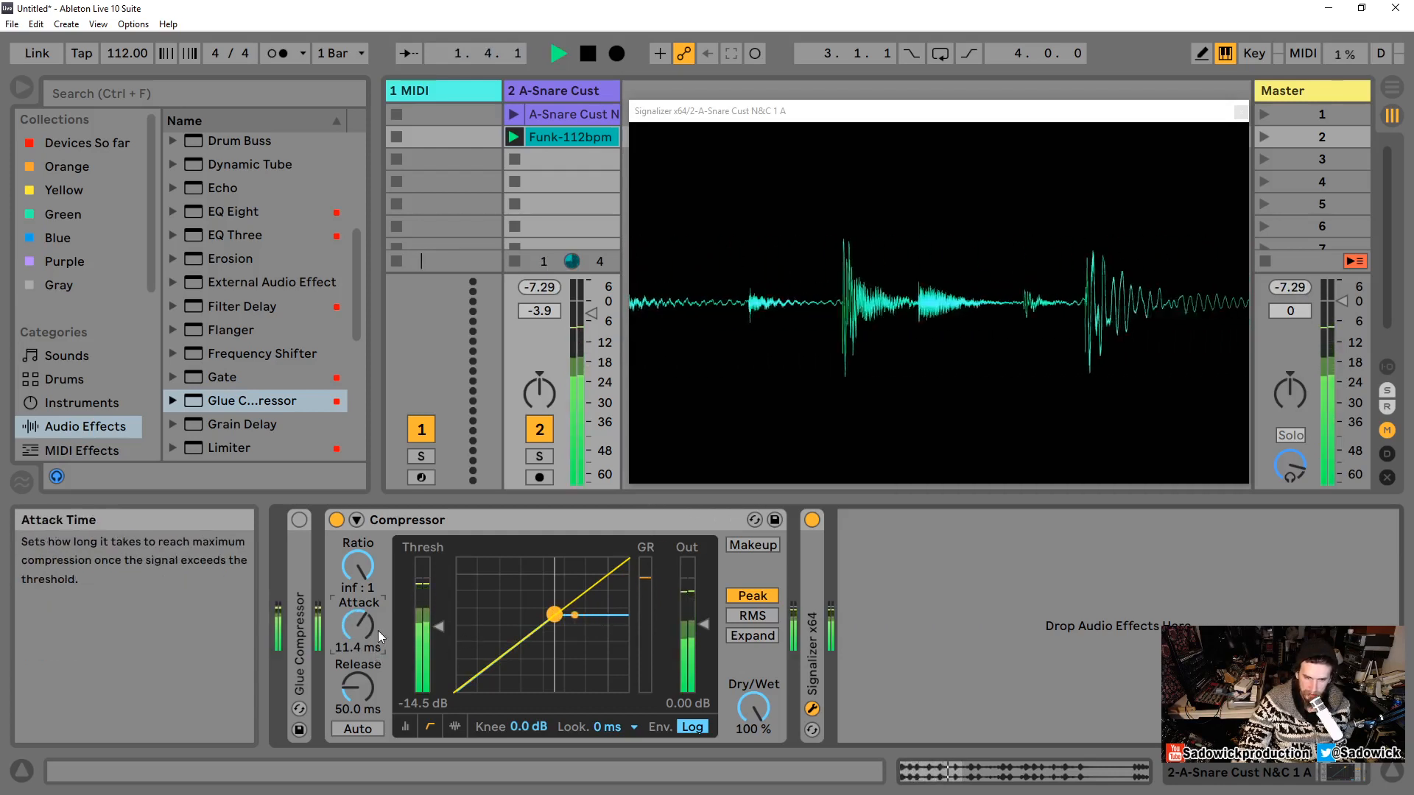
{"action": "left_click_drag", "start_coordinate": [373, 626], "coordinate": [373, 678]}
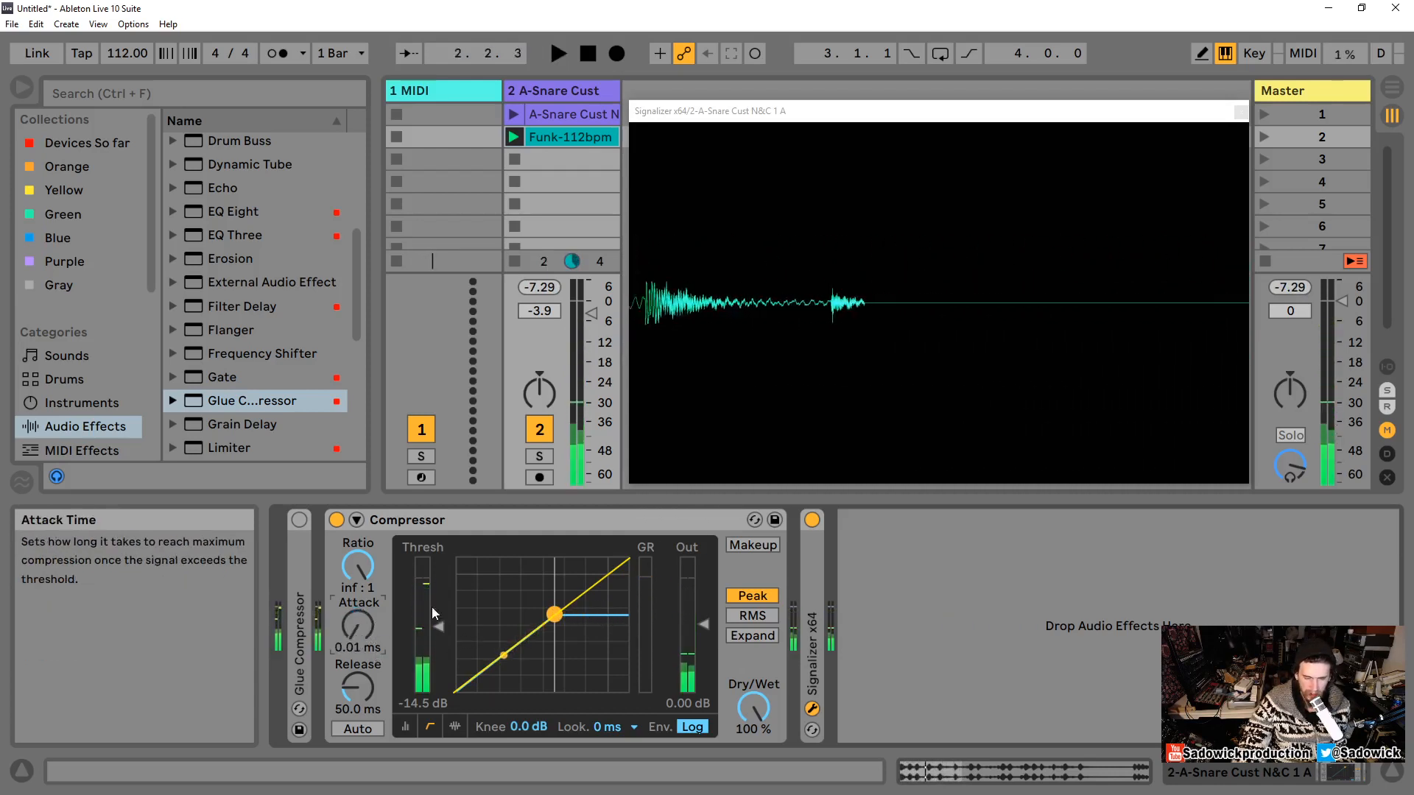
Step: Raise the threshold to about -10.5 dB and lower the ratio to about 2.52:1, then play and stop the loop
{"action": "left_click_drag", "start_coordinate": [432, 607], "coordinate": [431, 594]}
{"action": "left_click_drag", "start_coordinate": [350, 571], "coordinate": [350, 616]}
{"action": "key", "text": "space"}
{"action": "key", "text": "space"}
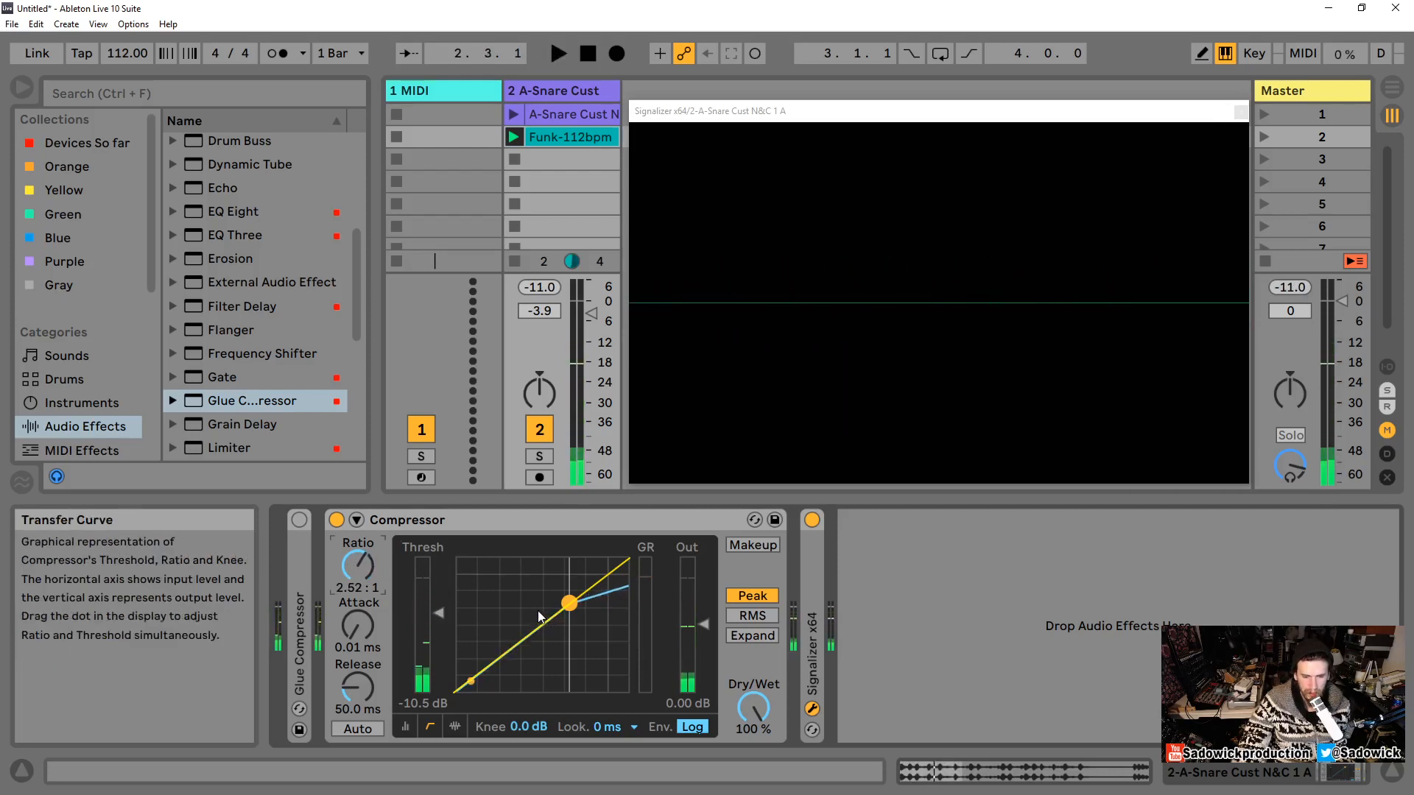
Step: Lower the ratio to 2.00:1 while playing and stopping the snare loop
{"action": "left_click_drag", "start_coordinate": [356, 566], "coordinate": [356, 571]}
{"action": "key", "text": "space"}
{"action": "key", "text": "space"}
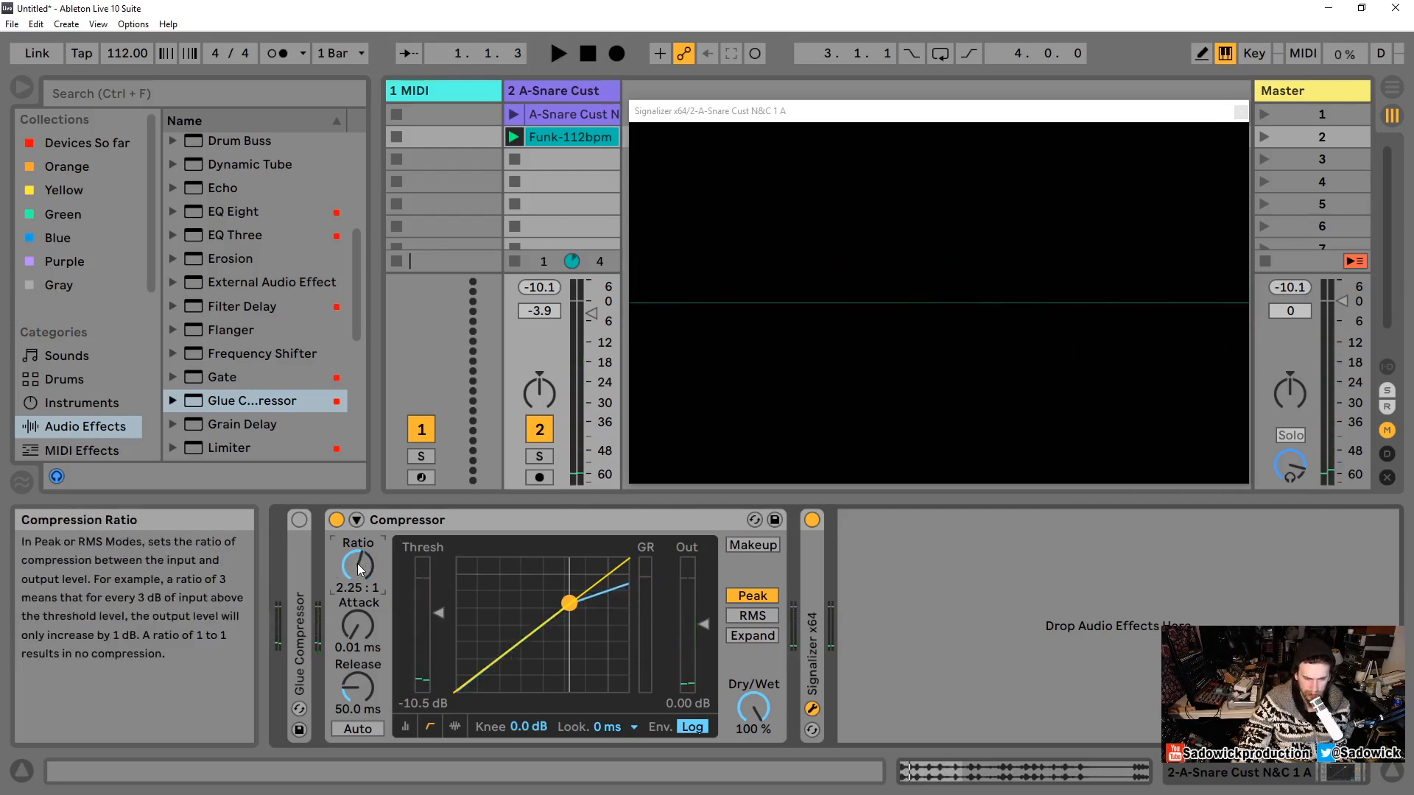
{"action": "key", "text": "space"}
{"action": "mouse_move", "coordinate": [360, 568]}
{"action": "left_mouse_down"}
{"action": "mouse_move", "coordinate": [360, 590]}
{"action": "mouse_move", "coordinate": [356, 543]}
{"action": "left_mouse_up"}
{"action": "key", "text": "space"}
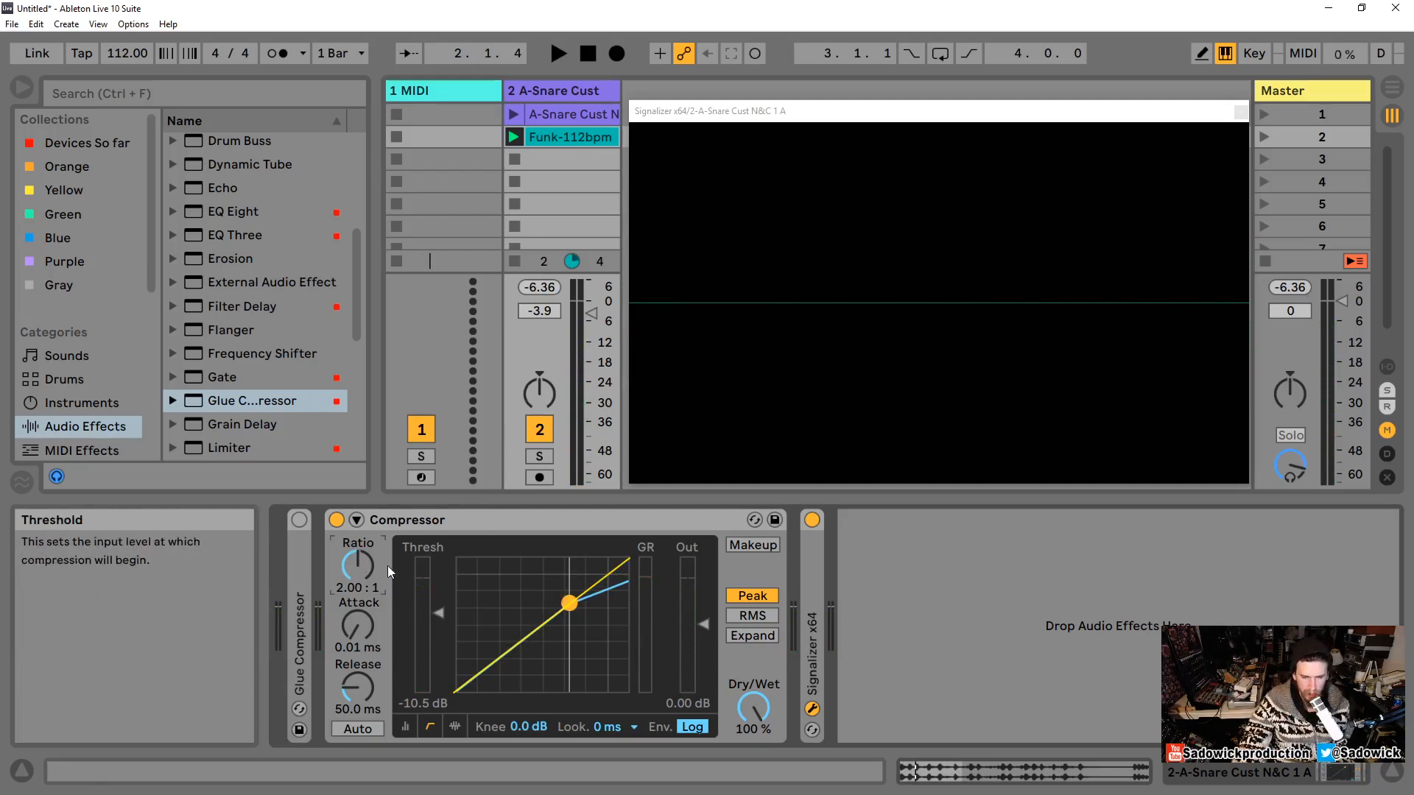
{"action": "mouse_move", "coordinate": [359, 569]}
{"action": "left_mouse_down"}
{"action": "mouse_move", "coordinate": [359, 538]}
{"action": "mouse_move", "coordinate": [356, 586]}
{"action": "left_mouse_up"}
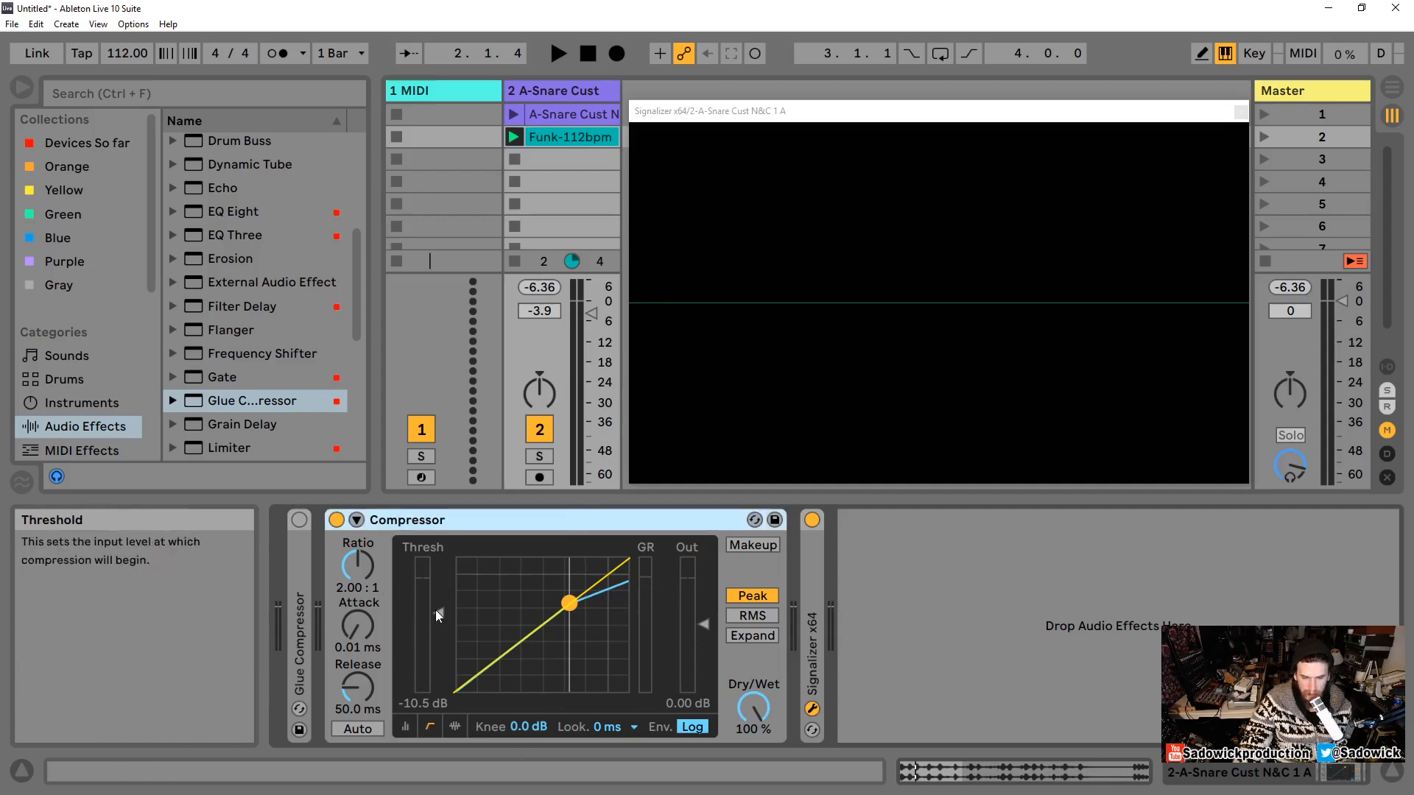
Step: Raise the threshold to 0.00 dB and play and stop the loop
{"action": "left_click_drag", "start_coordinate": [438, 612], "coordinate": [440, 570]}
{"action": "key", "text": "space"}
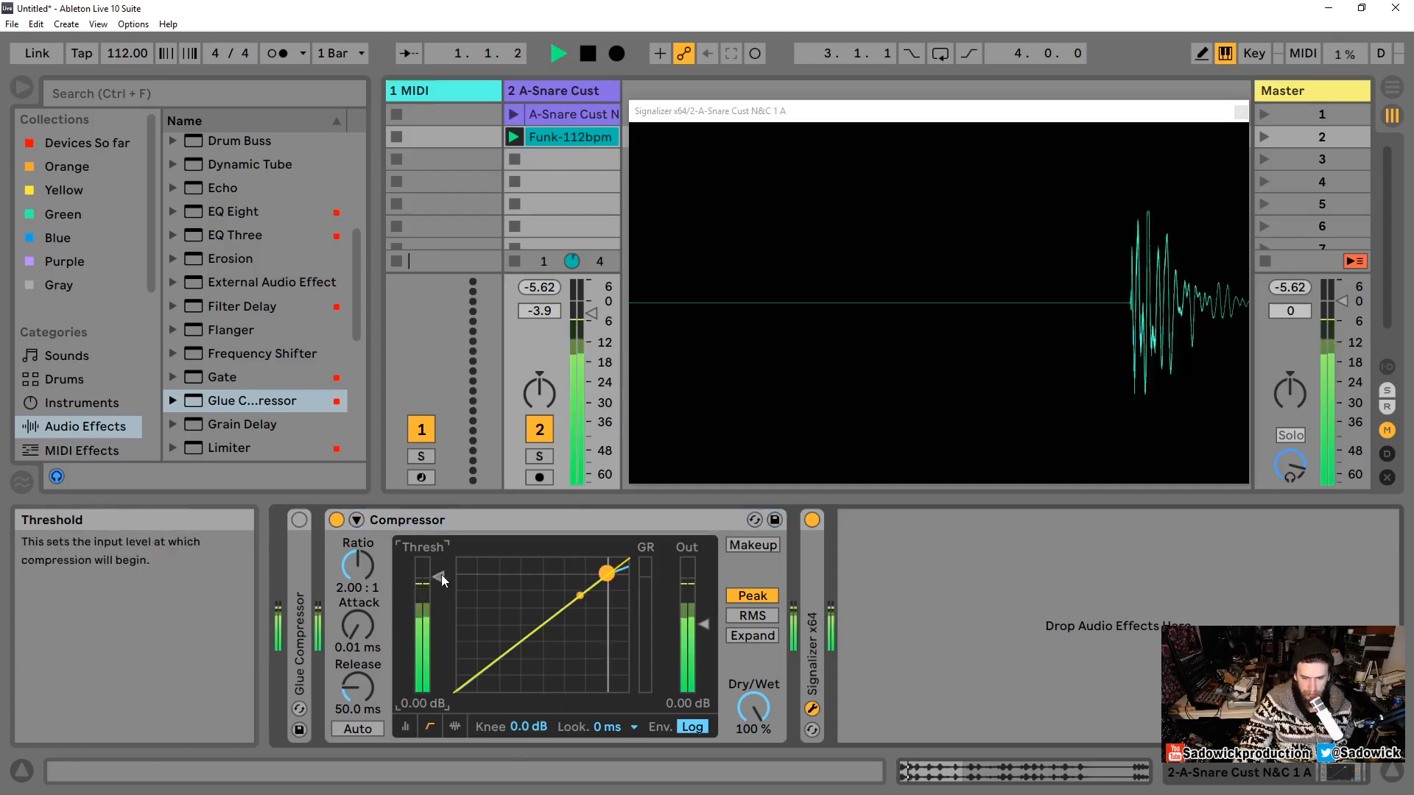
{"action": "key", "text": "space"}
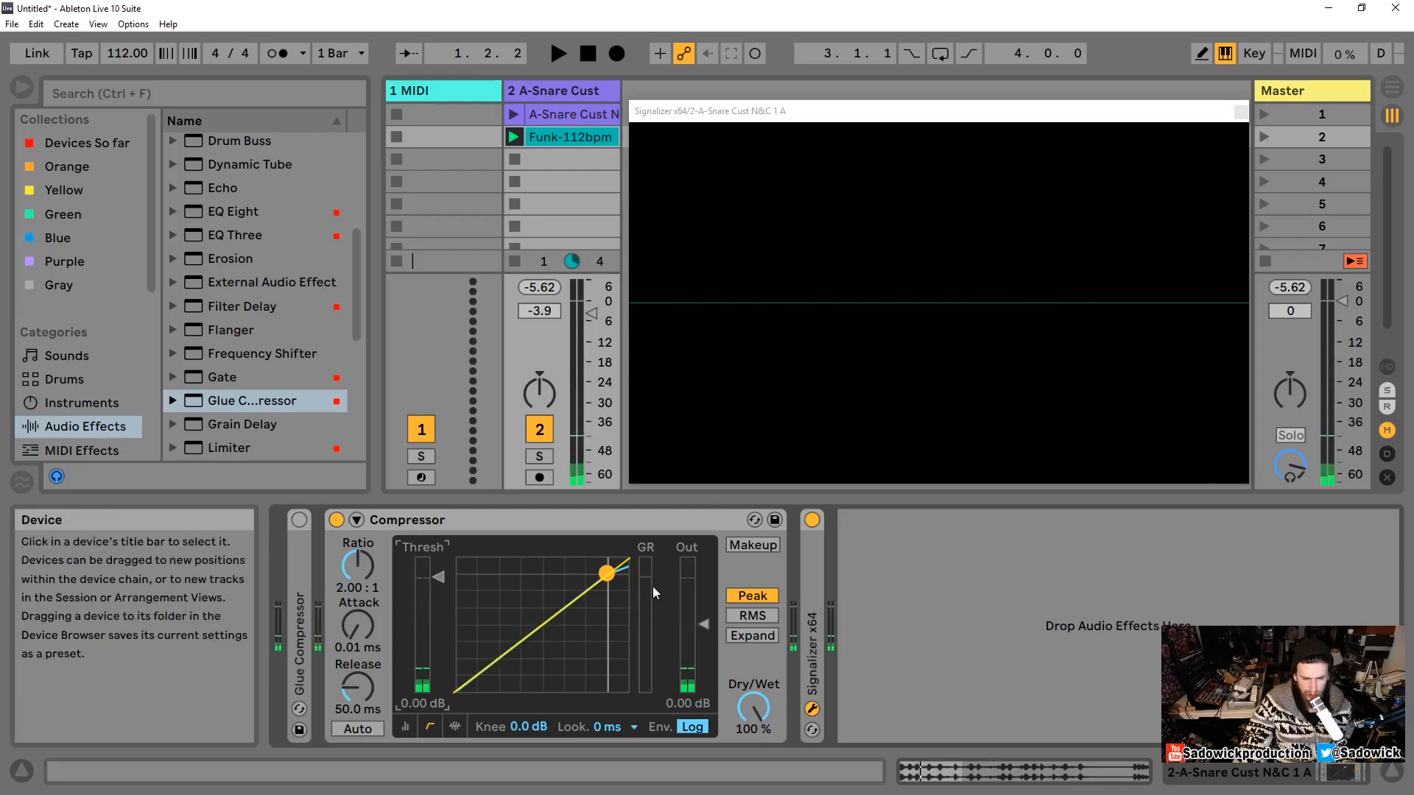
Step: Set the Compressor knee to 6.0 dB and audition the loop
{"action": "left_click", "coordinate": [407, 727]}
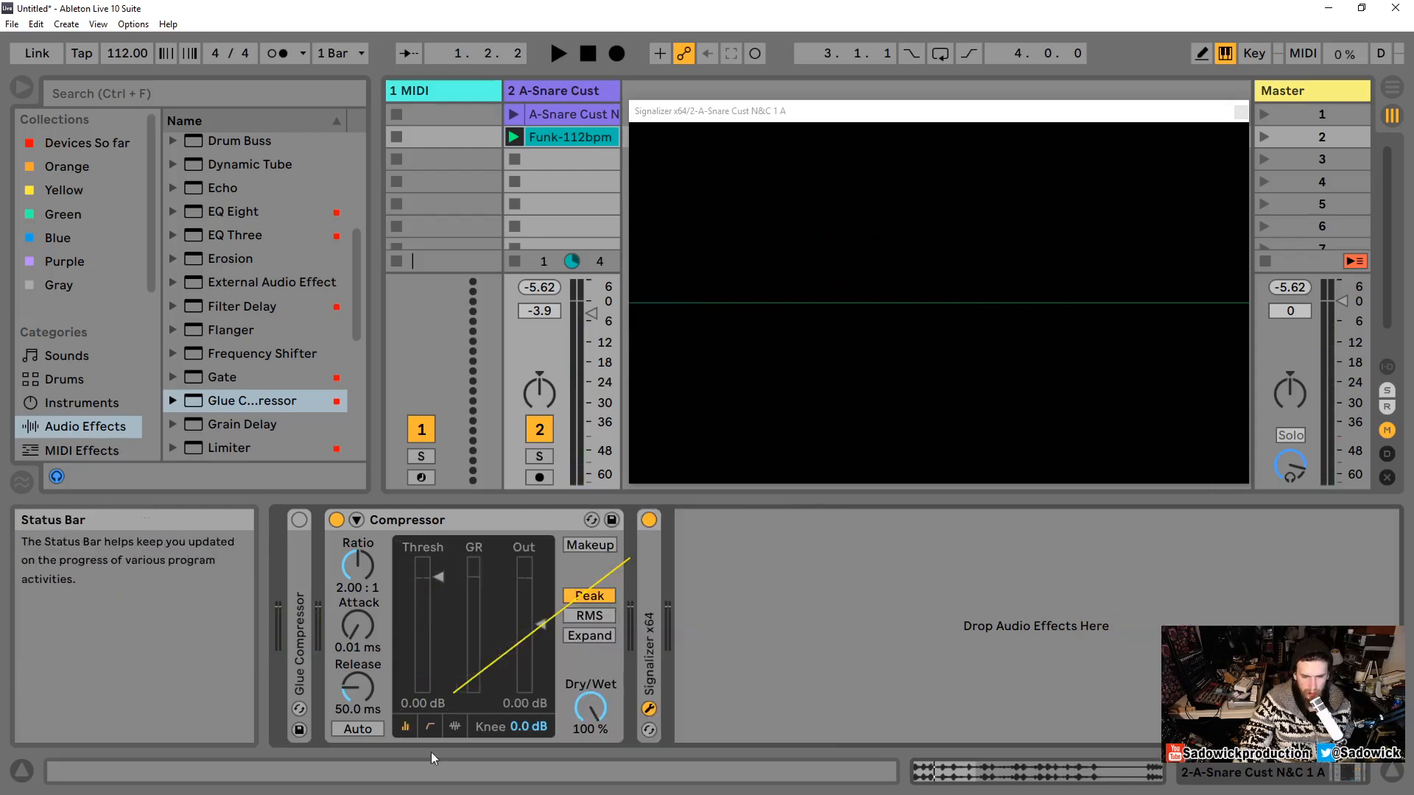
{"action": "left_click", "coordinate": [429, 728]}
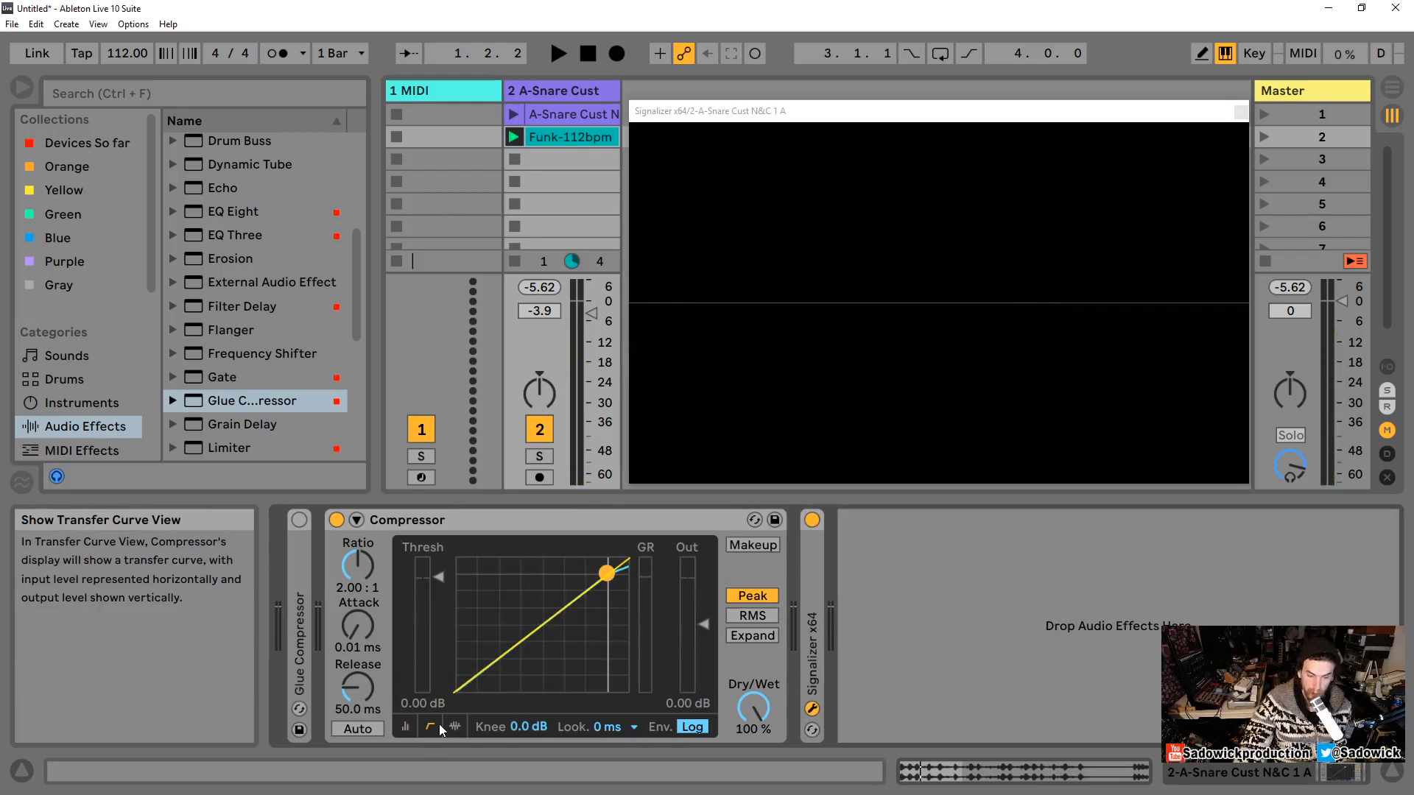
{"action": "left_click", "coordinate": [520, 726]}
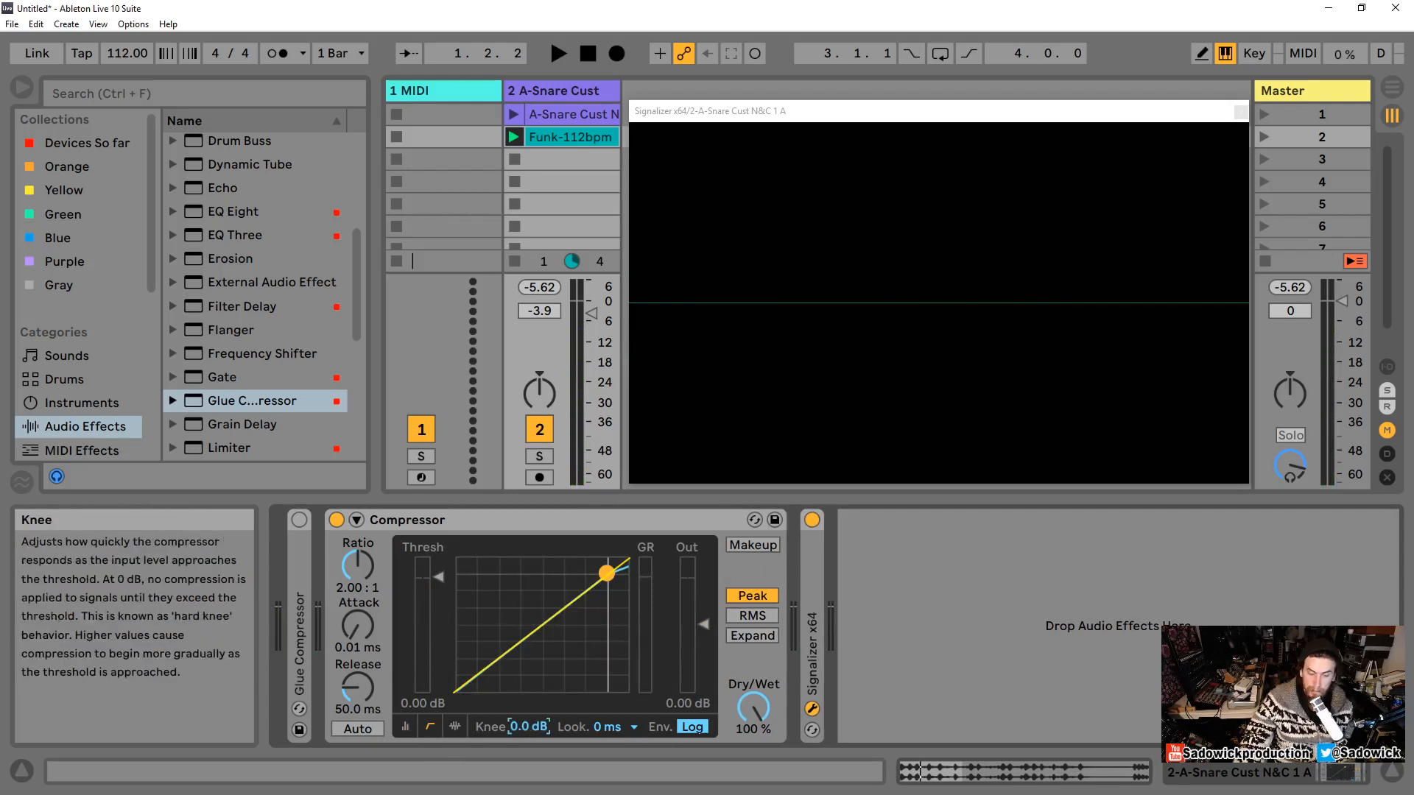
{"action": "double_click", "coordinate": [520, 727]}
{"action": "key", "text": "space"}
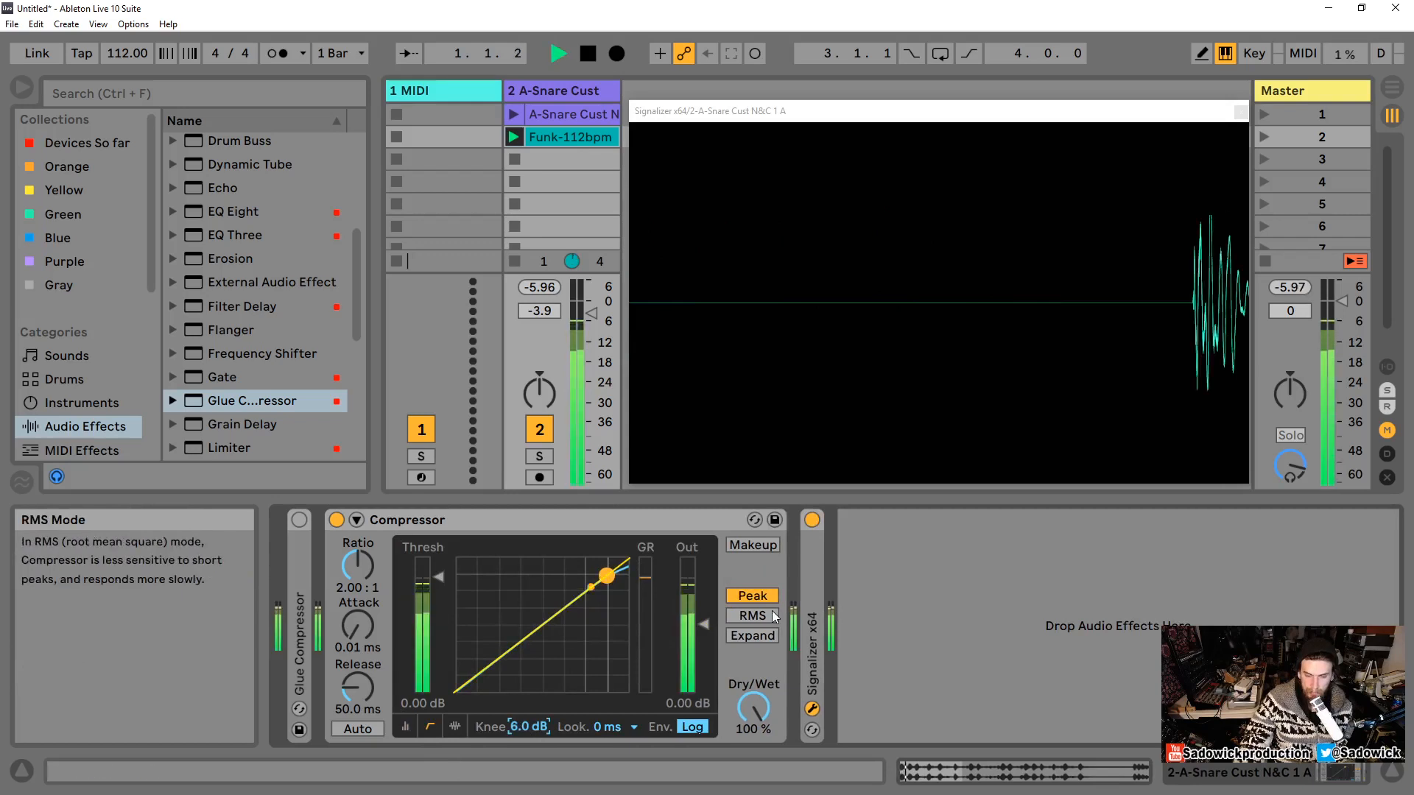
{"action": "key", "text": "space"}
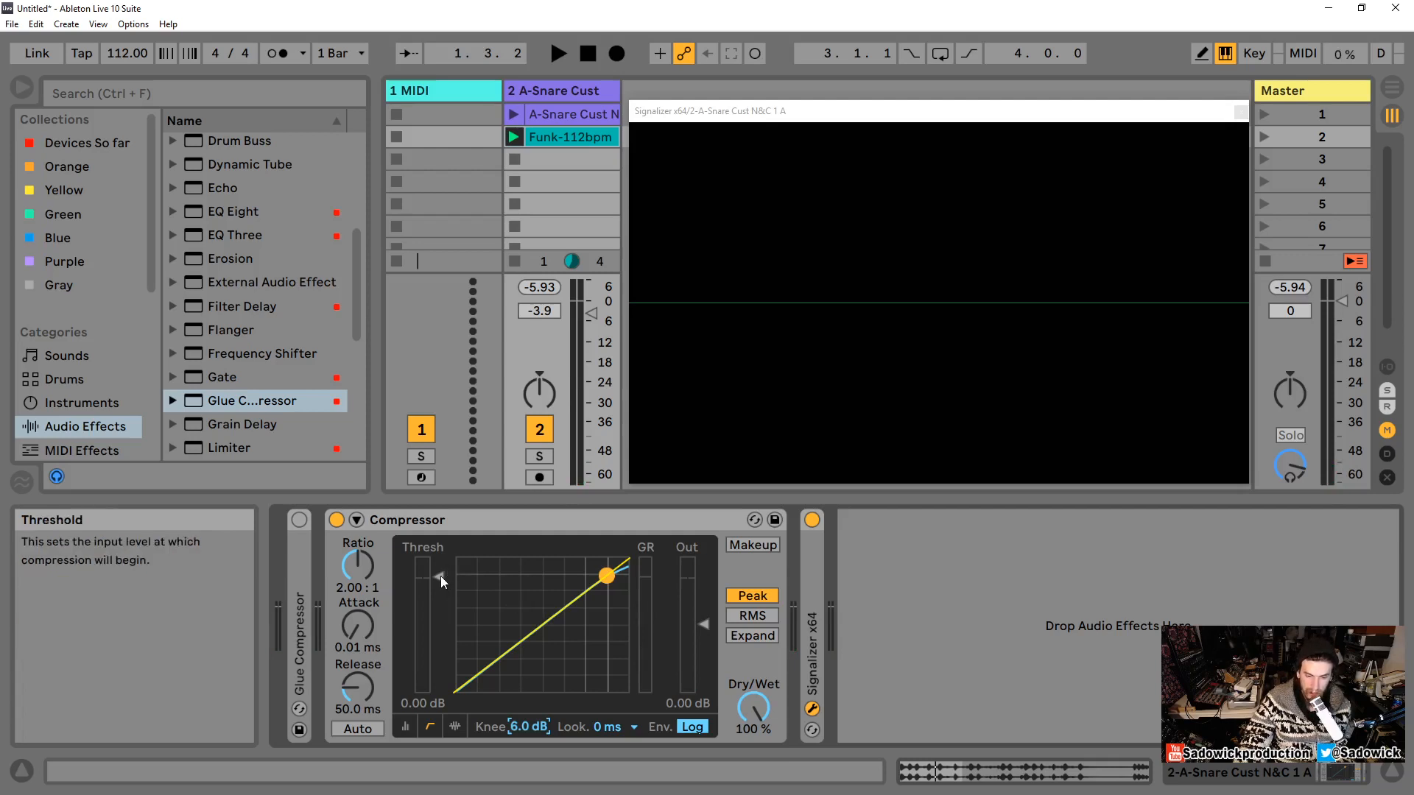
Step: Lower the threshold to about -14.9 dB and raise the ratio to inf:1
{"action": "left_click_drag", "start_coordinate": [440, 575], "coordinate": [440, 623]}
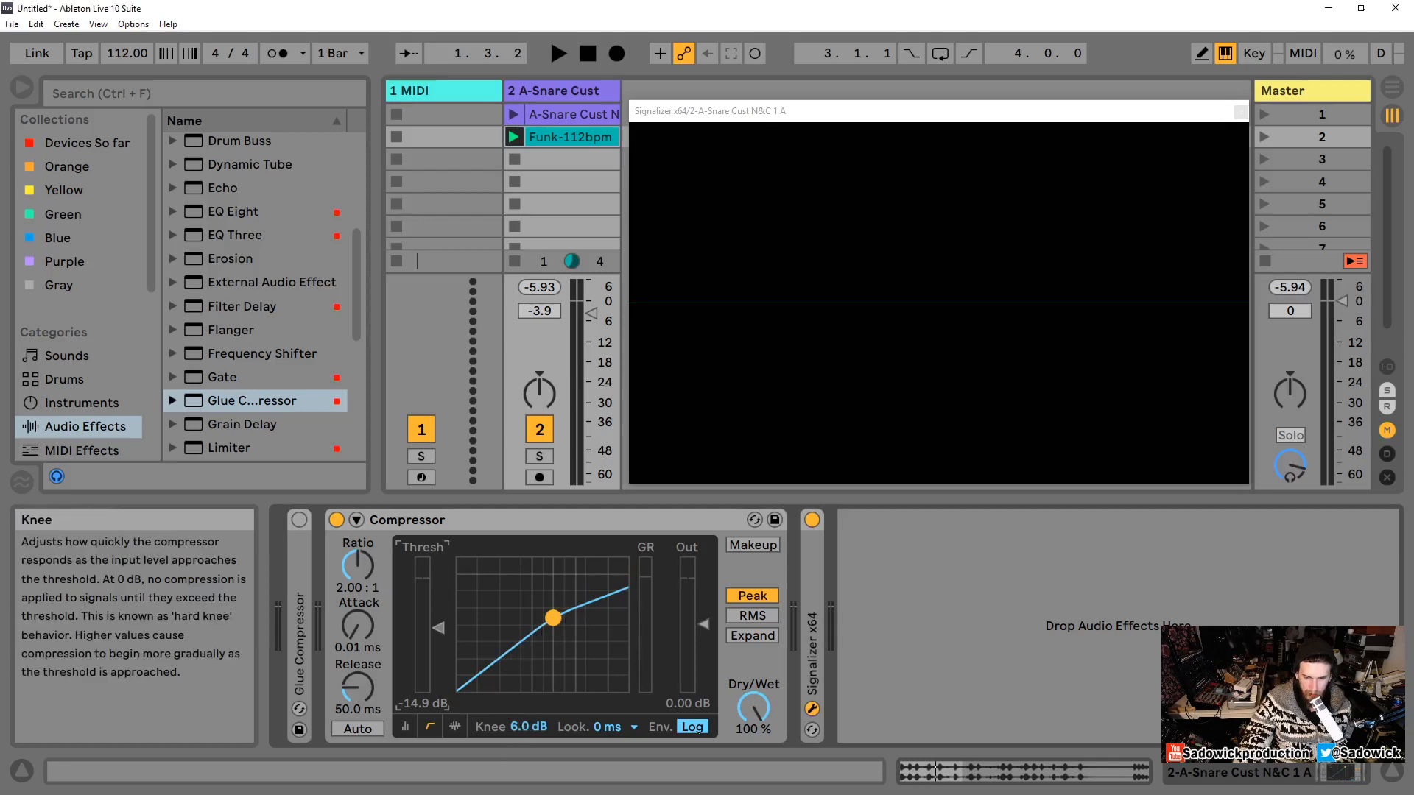
{"action": "mouse_move", "coordinate": [528, 727]}
{"action": "left_mouse_down"}
{"action": "mouse_move", "coordinate": [528, 770]}
{"action": "mouse_move", "coordinate": [528, 689]}
{"action": "mouse_move", "coordinate": [528, 748]}
{"action": "left_mouse_up"}
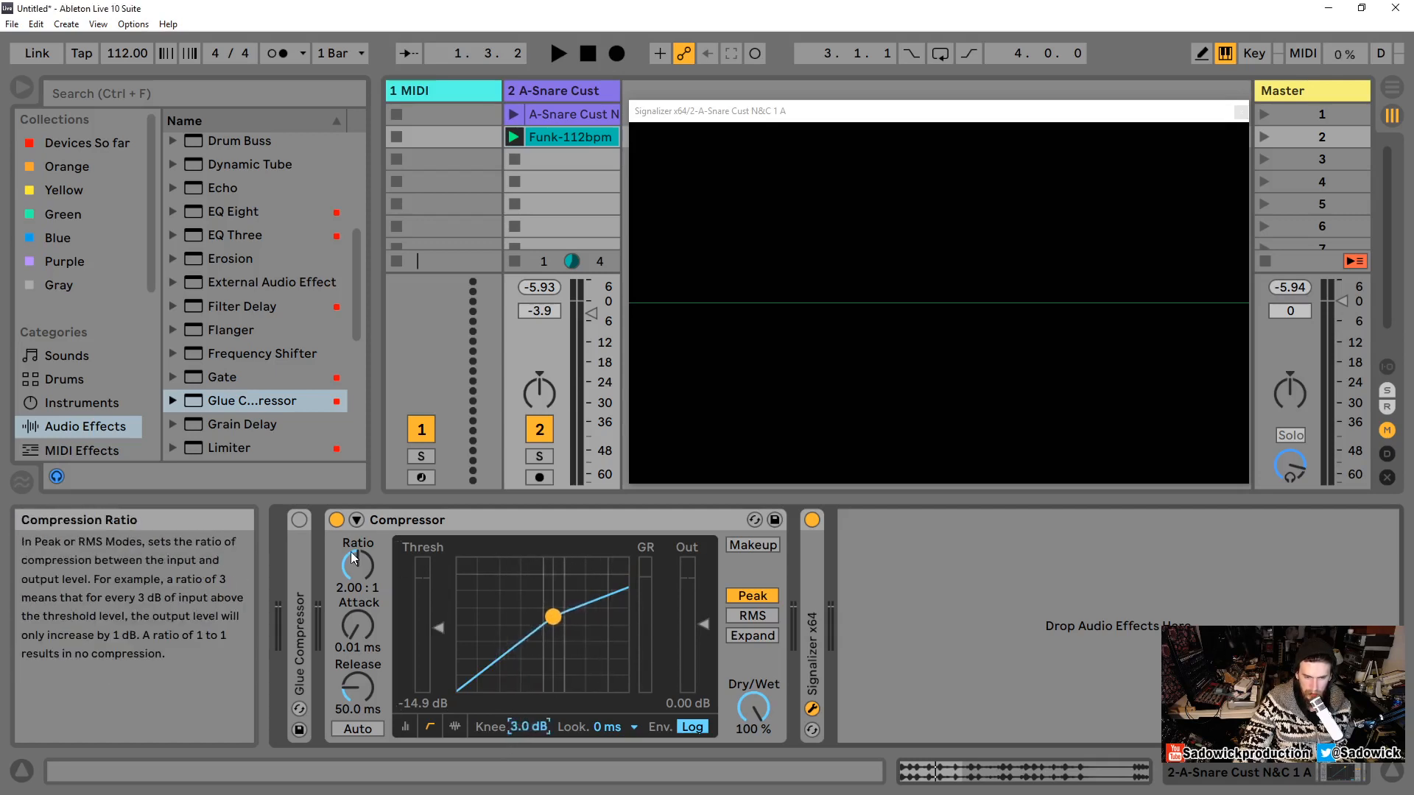
{"action": "left_click_drag", "start_coordinate": [350, 551], "coordinate": [351, 508]}
Step: Set the threshold to about -11.6 dB and the knee to 6.0 dB
{"action": "mouse_move", "coordinate": [536, 728]}
{"action": "left_mouse_down"}
{"action": "mouse_move", "coordinate": [536, 751]}
{"action": "mouse_move", "coordinate": [536, 705]}
{"action": "mouse_move", "coordinate": [536, 751]}
{"action": "left_mouse_up"}
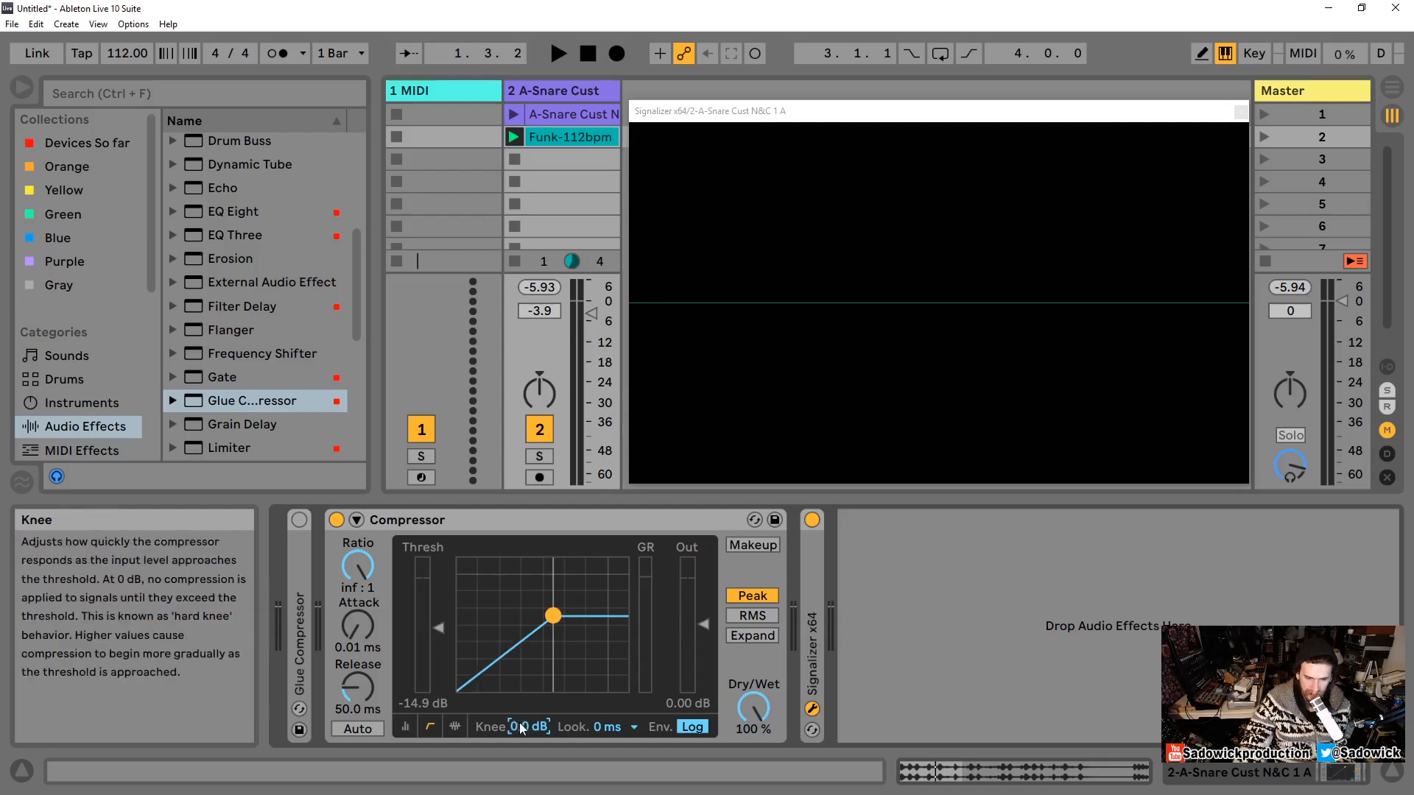
{"action": "mouse_move", "coordinate": [522, 730]}
{"action": "left_mouse_down"}
{"action": "mouse_move", "coordinate": [522, 689]}
{"action": "mouse_move", "coordinate": [520, 725]}
{"action": "left_mouse_up"}
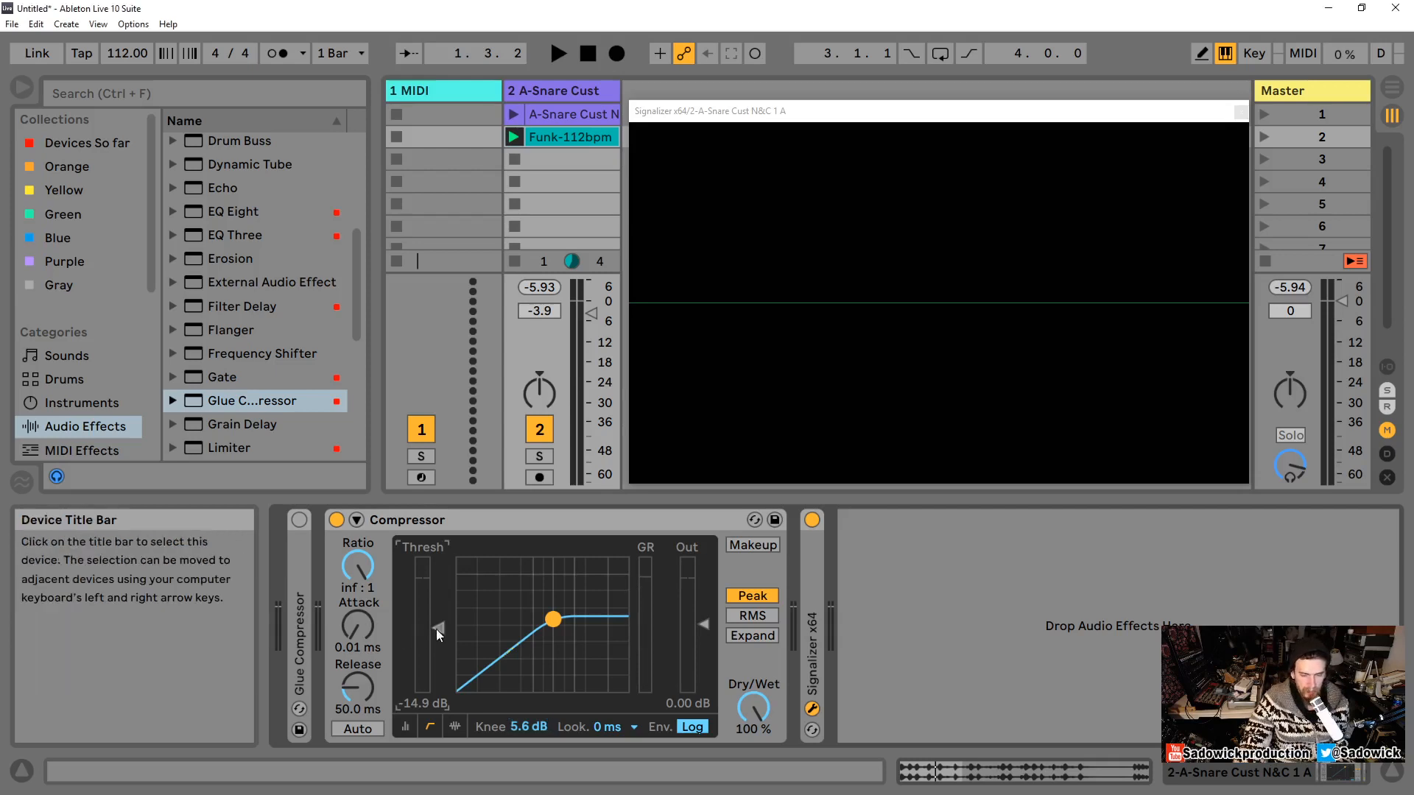
{"action": "mouse_move", "coordinate": [437, 635]}
{"action": "left_mouse_down"}
{"action": "mouse_move", "coordinate": [437, 575]}
{"action": "mouse_move", "coordinate": [444, 602]}
{"action": "left_mouse_up"}
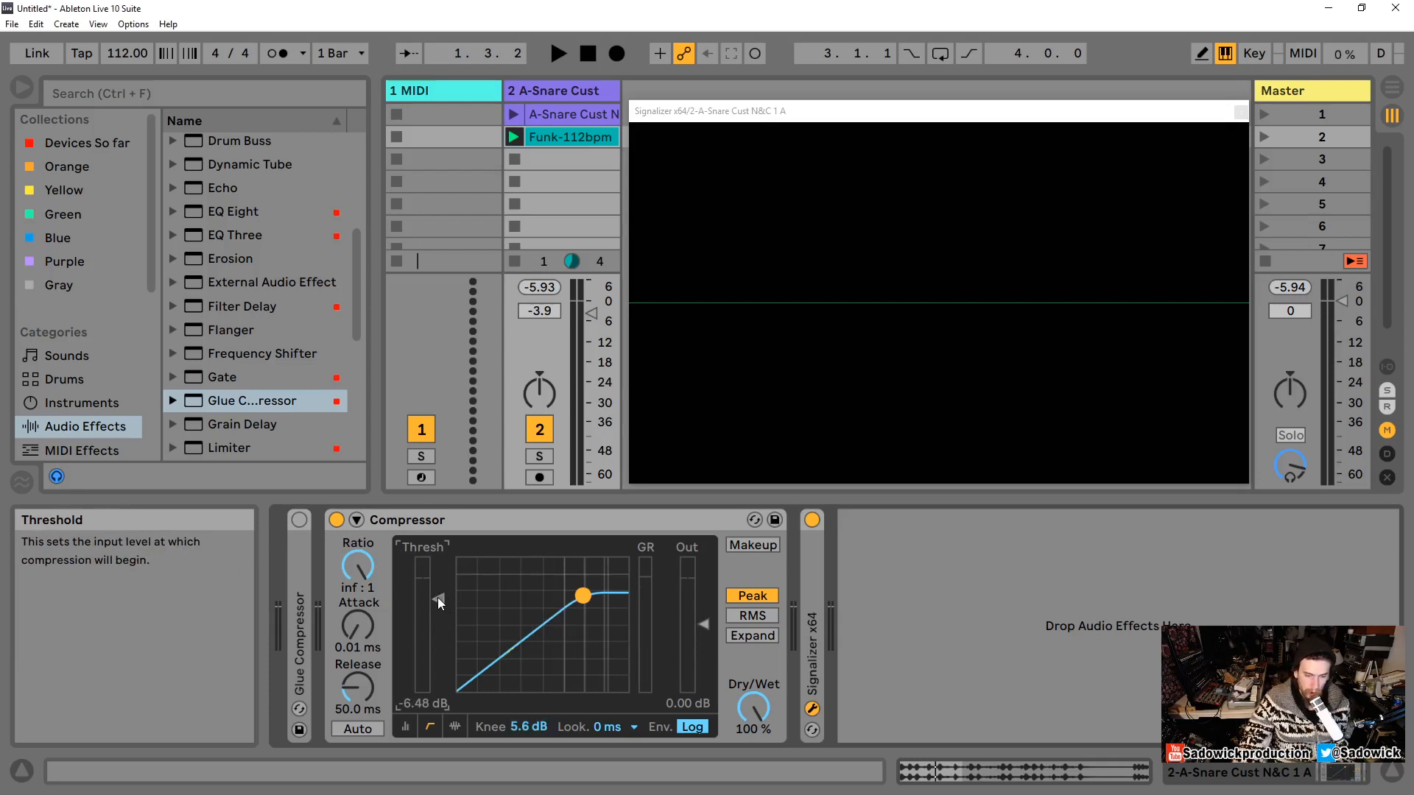
{"action": "mouse_move", "coordinate": [438, 599]}
{"action": "left_mouse_down"}
{"action": "mouse_move", "coordinate": [438, 582]}
{"action": "mouse_move", "coordinate": [438, 616]}
{"action": "left_mouse_up"}
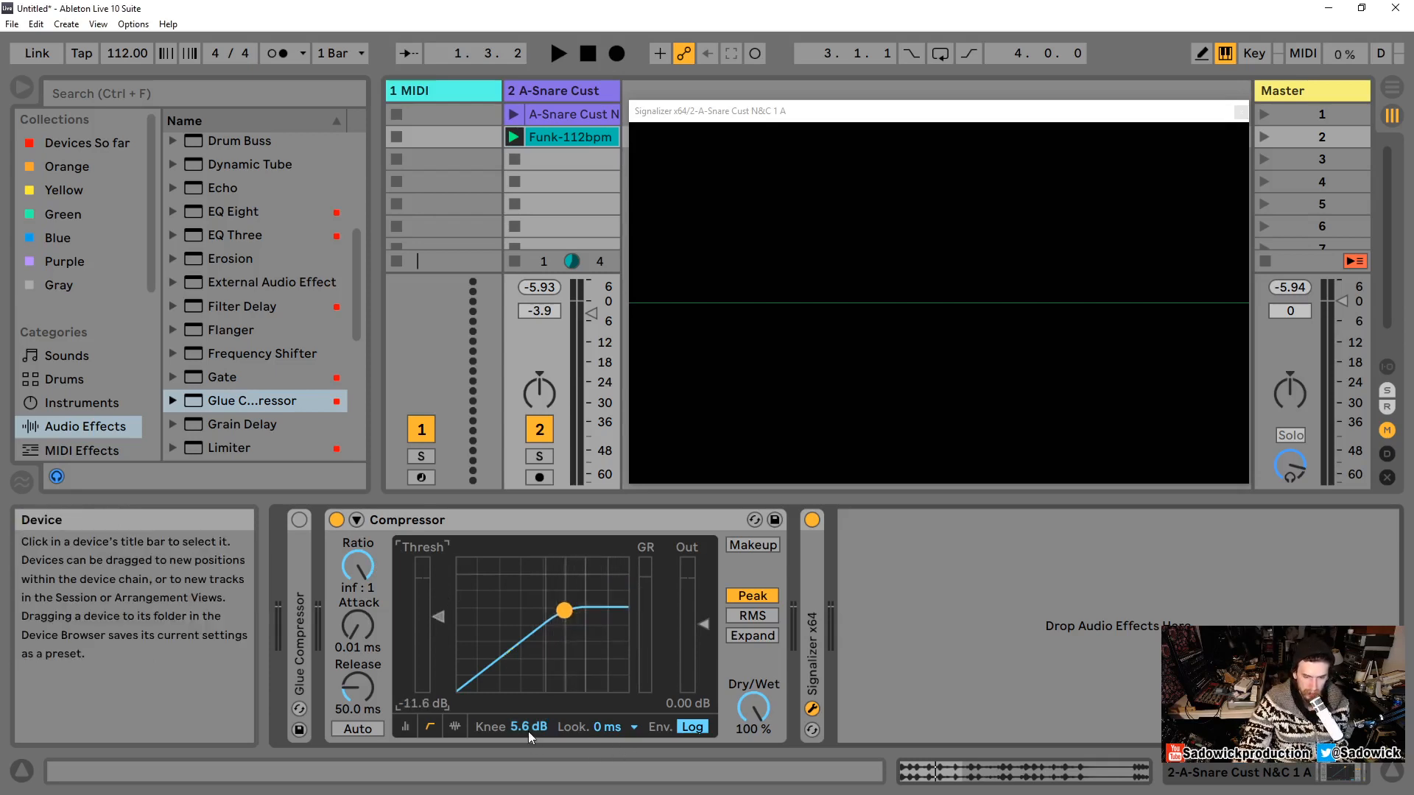
{"action": "left_click_drag", "start_coordinate": [526, 727], "coordinate": [526, 759]}
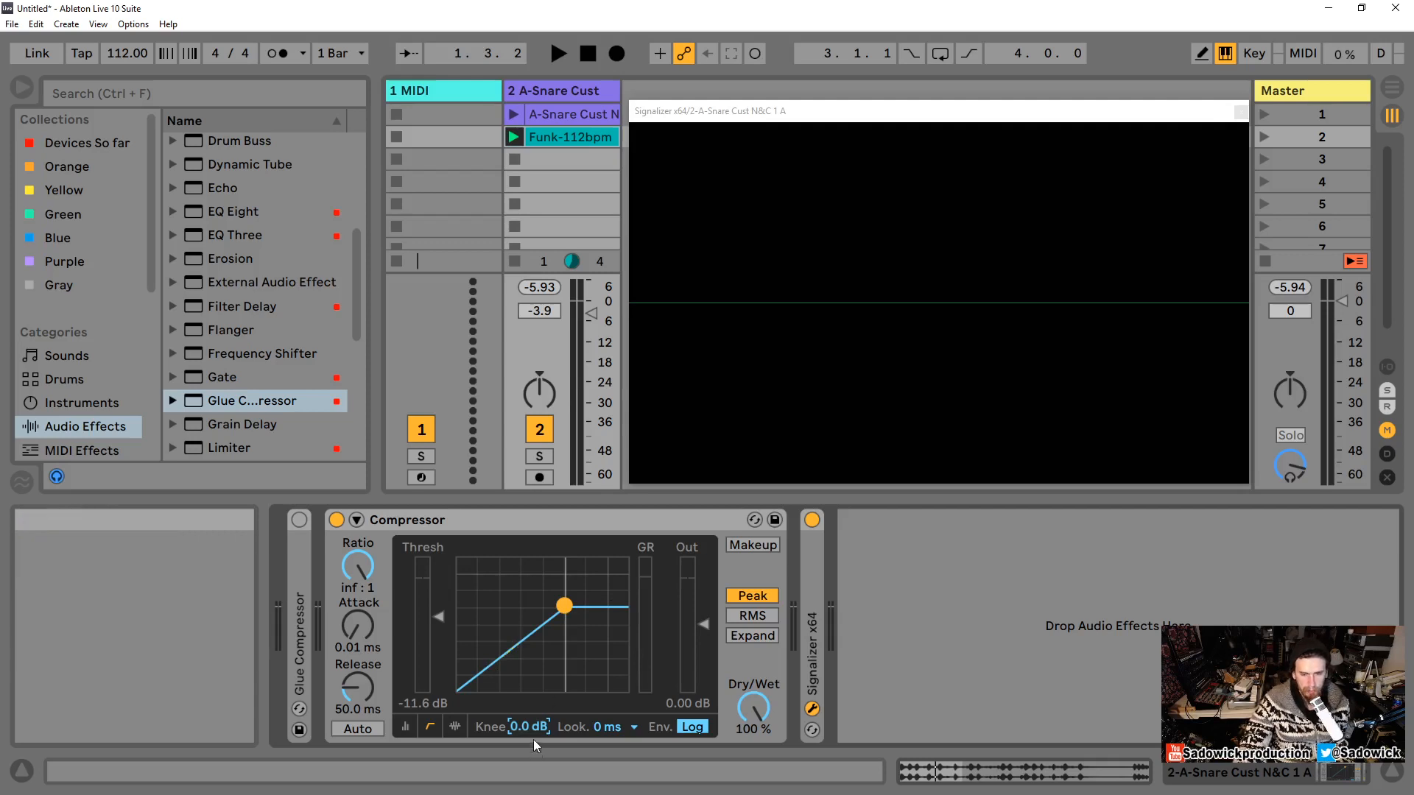
{"action": "left_click_drag", "start_coordinate": [518, 731], "coordinate": [518, 728]}
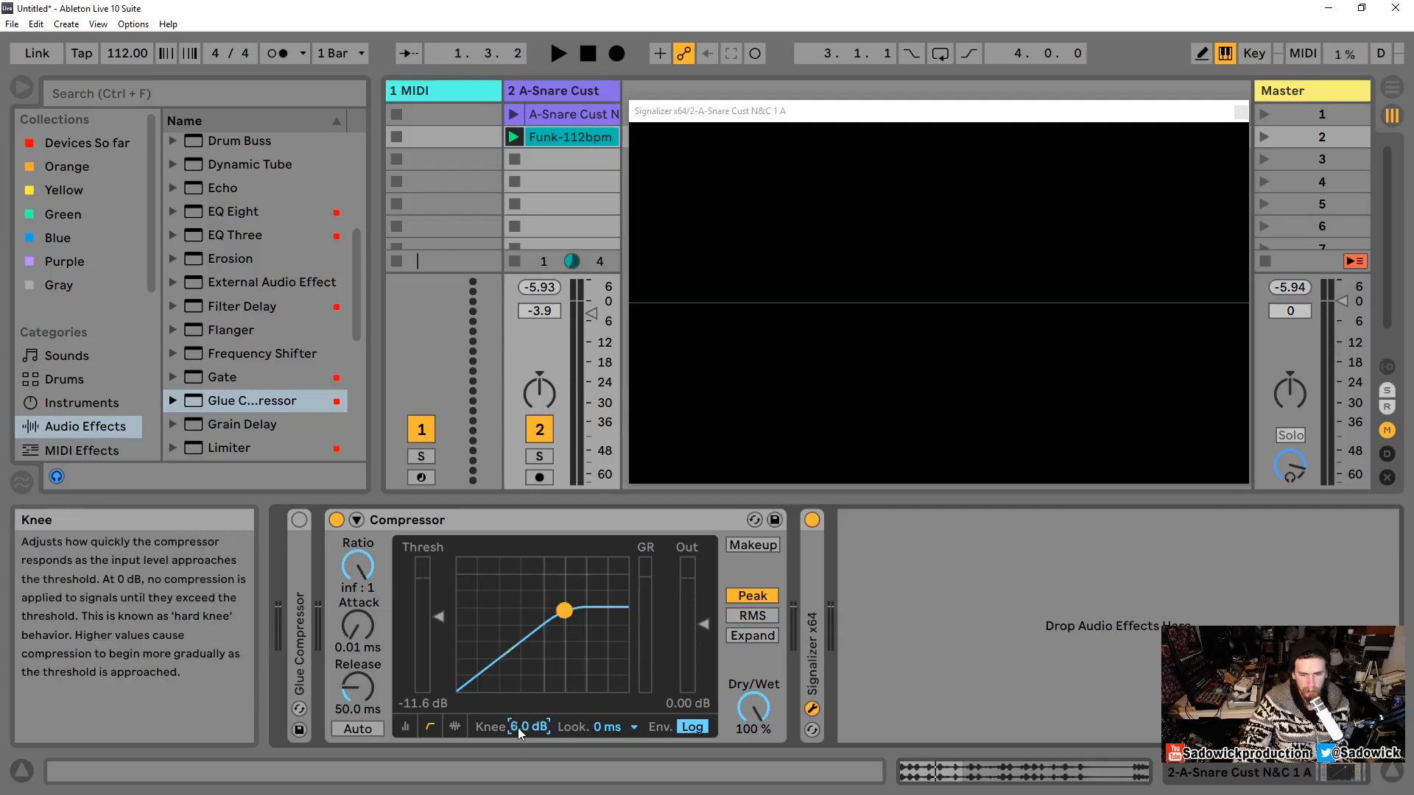
Step: Enable Makeup on the Compressor and start the snare loop
{"action": "double_click", "coordinate": [295, 634]}
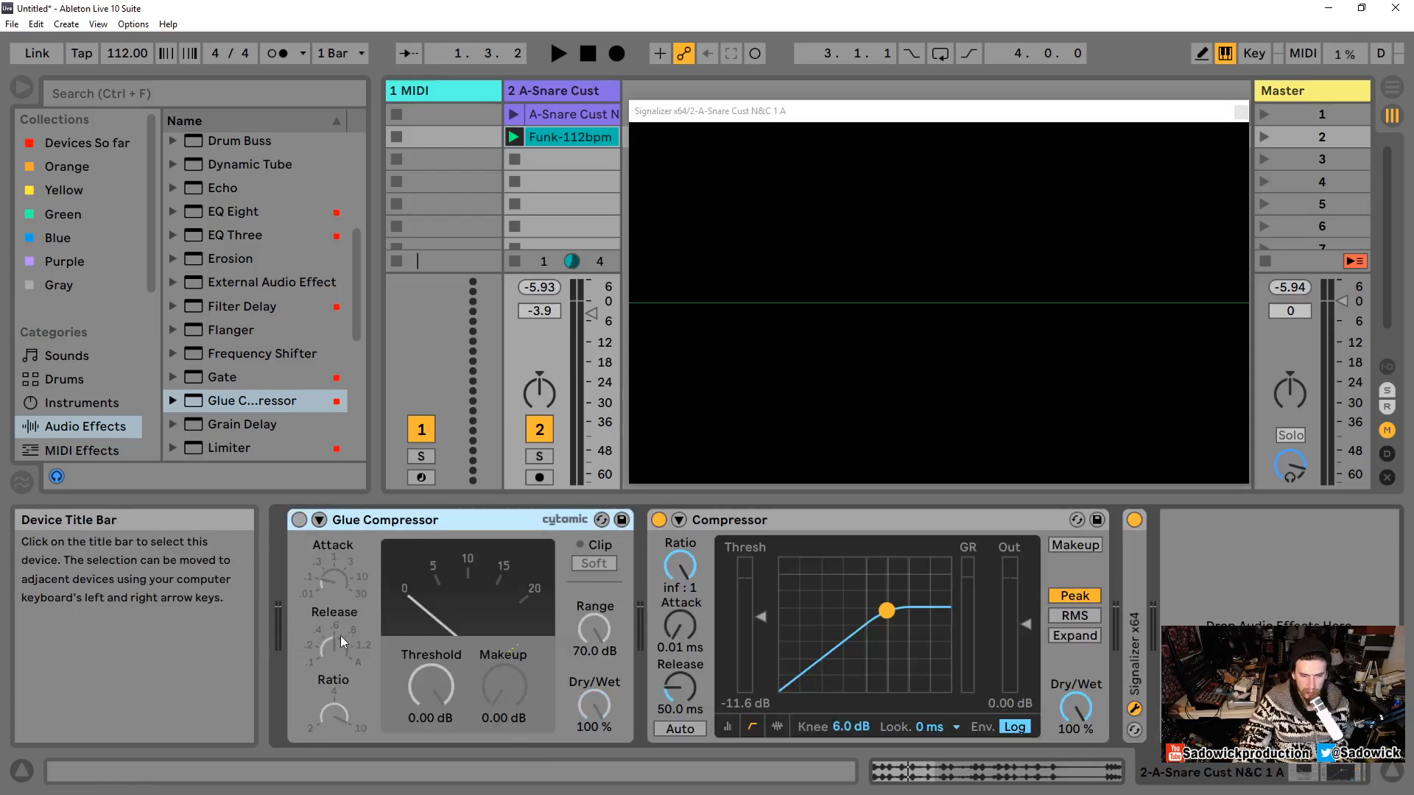
{"action": "double_click", "coordinate": [505, 521]}
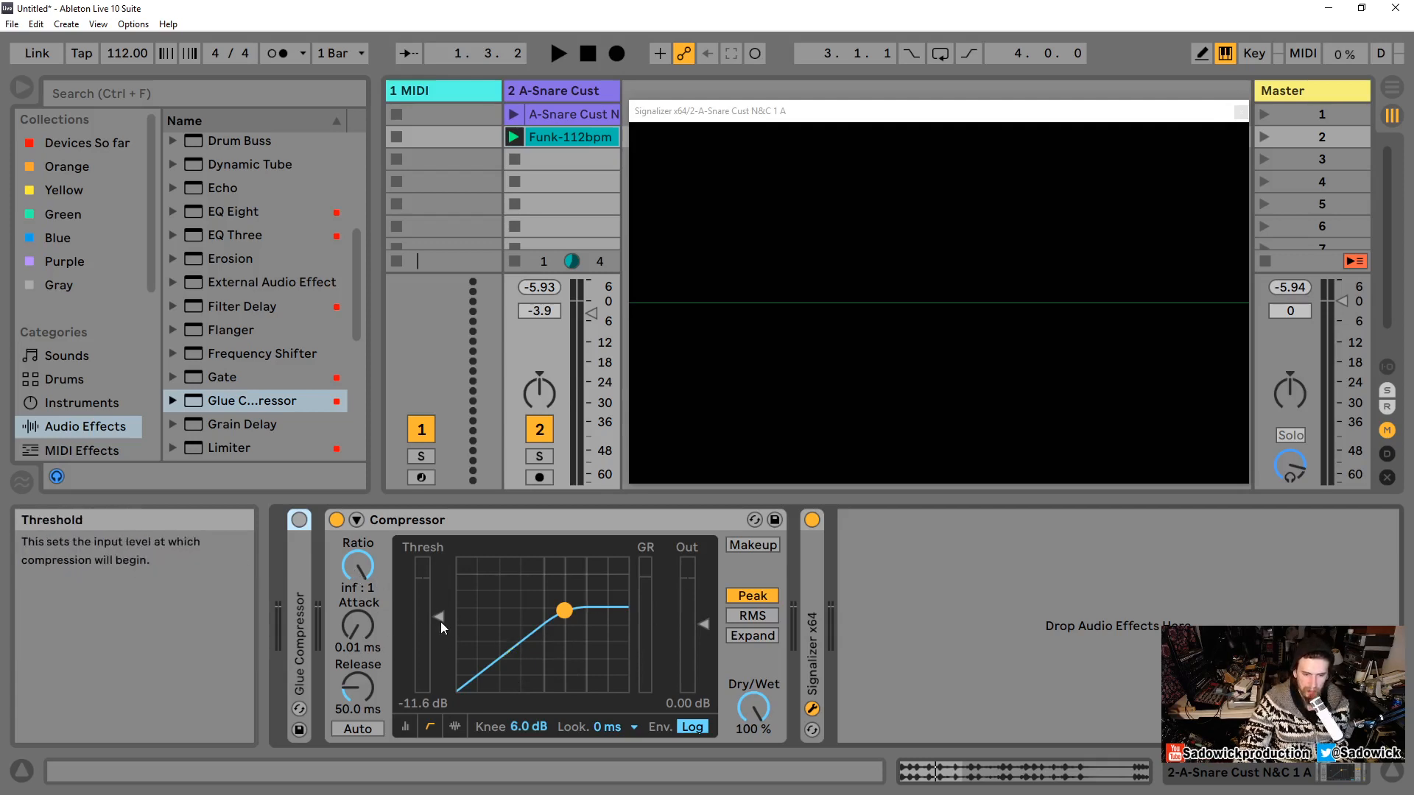
{"action": "left_click_drag", "start_coordinate": [439, 619], "coordinate": [440, 617]}
{"action": "key", "text": "space"}
{"action": "left_click", "coordinate": [759, 545]}
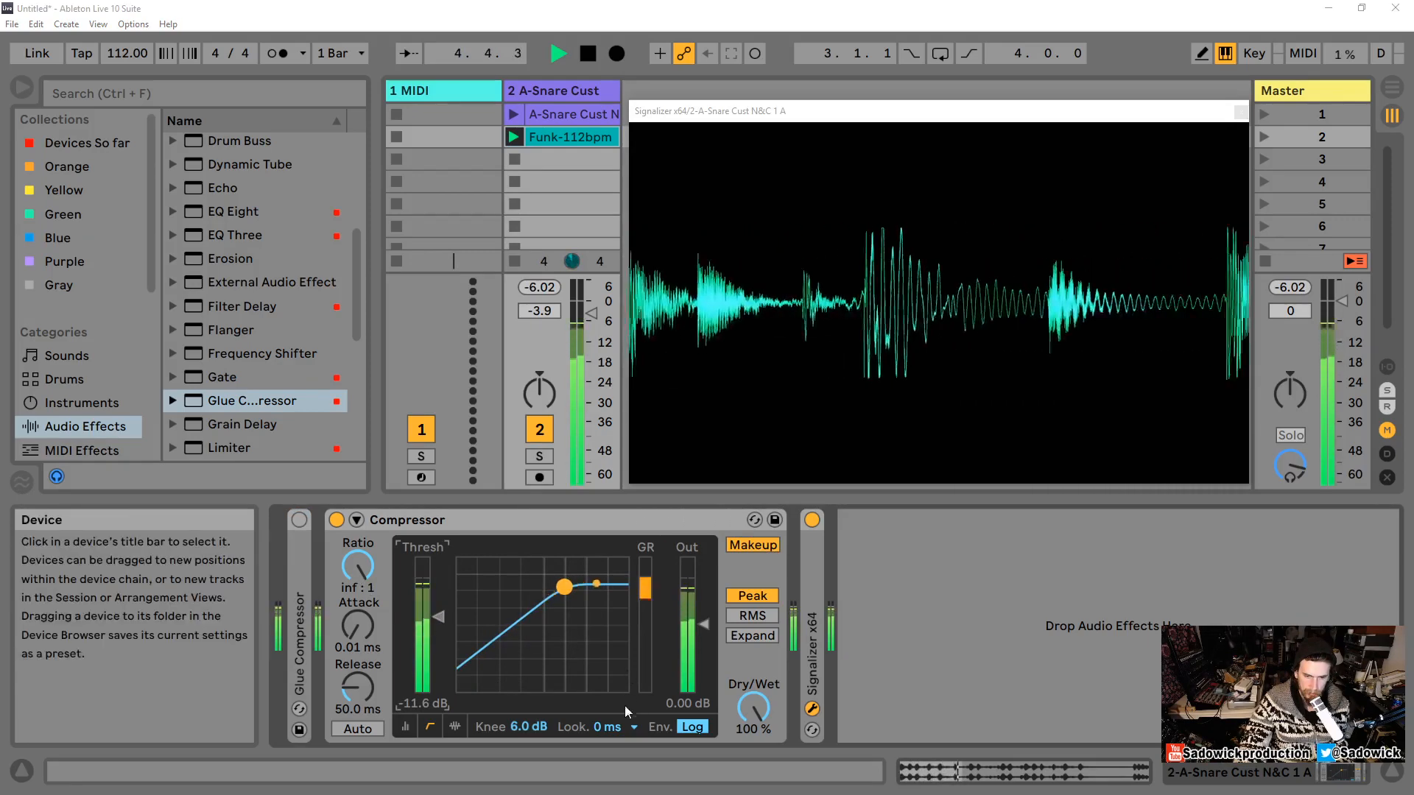
Step: Raise the threshold to about -7.58 dB and set the attack to 0.10 ms
{"action": "left_click_drag", "start_coordinate": [528, 727], "coordinate": [529, 770]}
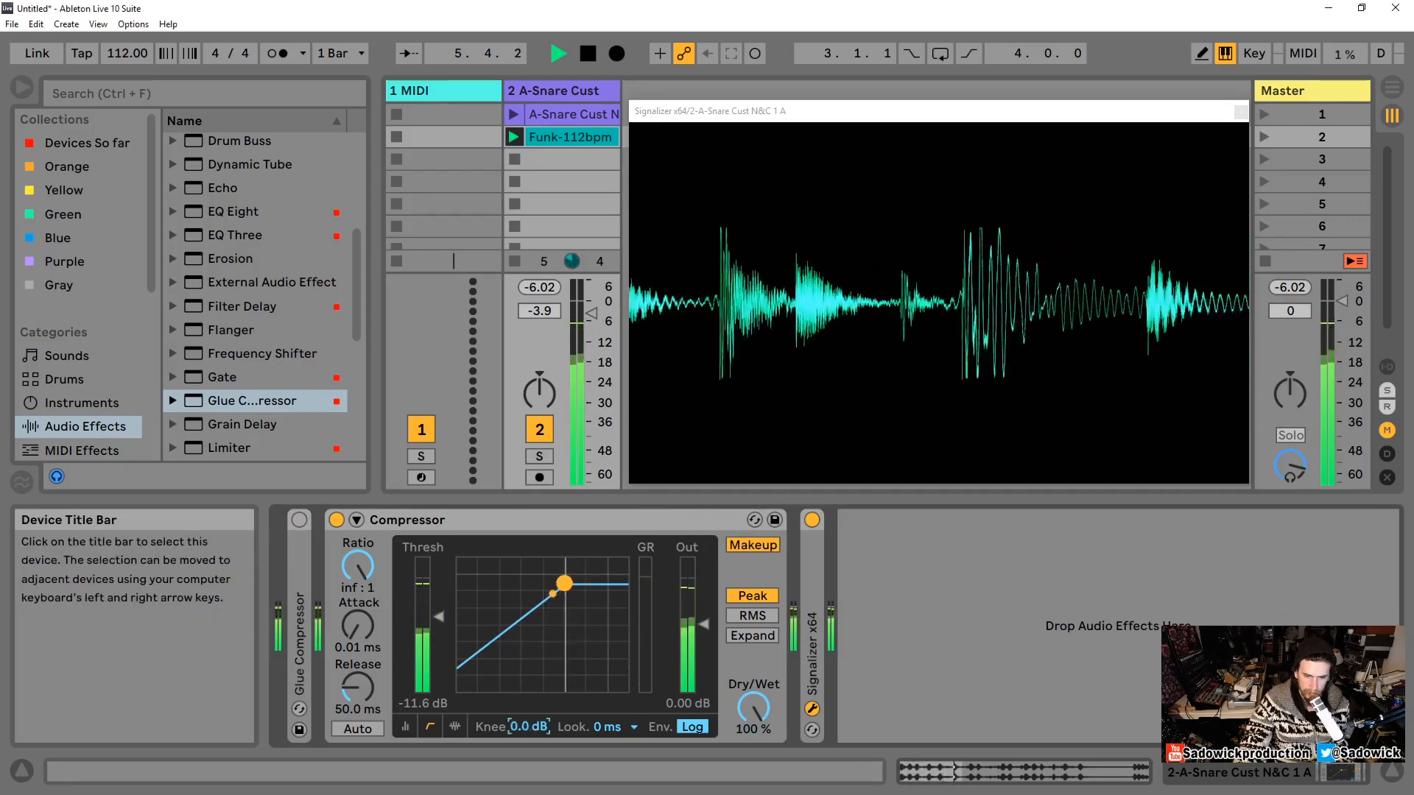
{"action": "left_click_drag", "start_coordinate": [440, 617], "coordinate": [440, 604]}
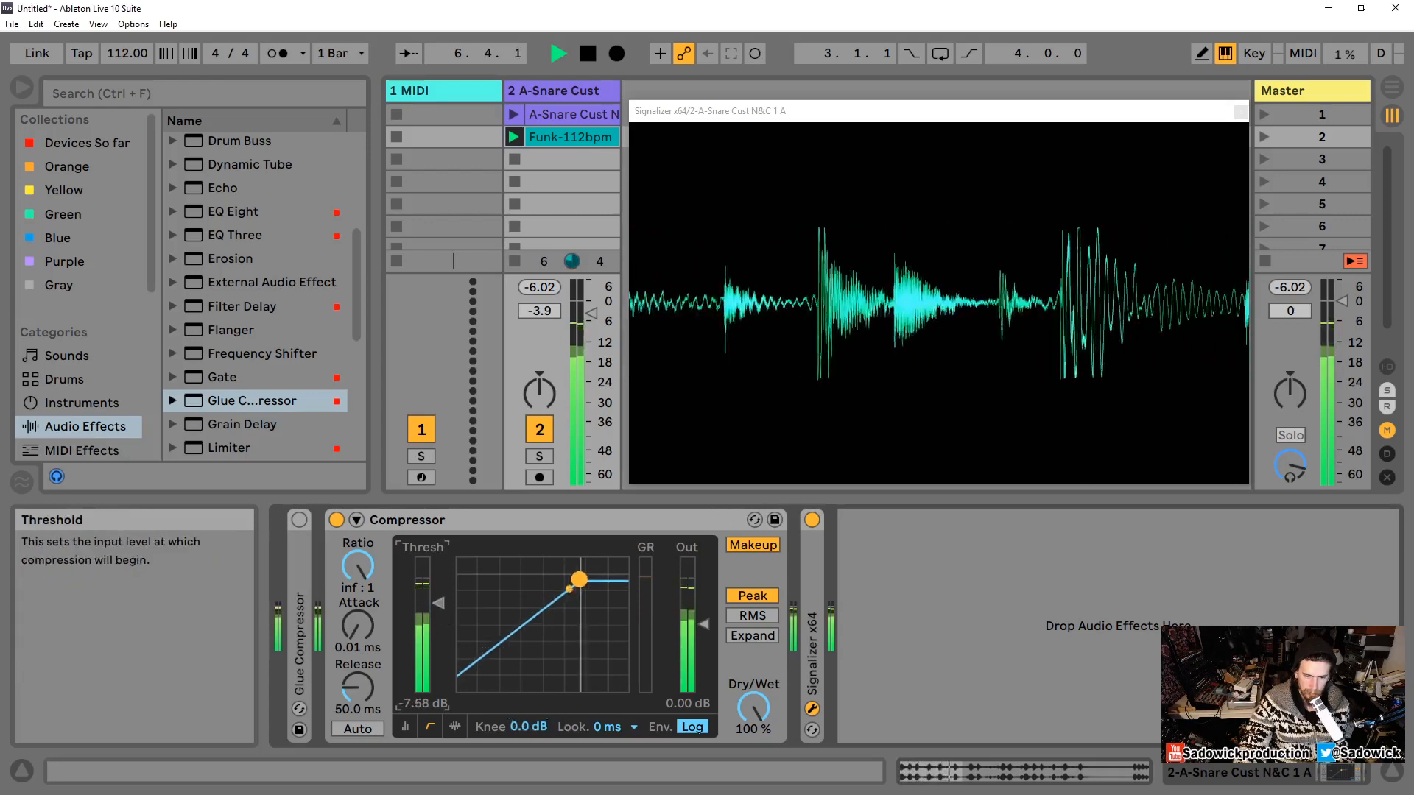
{"action": "left_click_drag", "start_coordinate": [360, 627], "coordinate": [360, 604]}
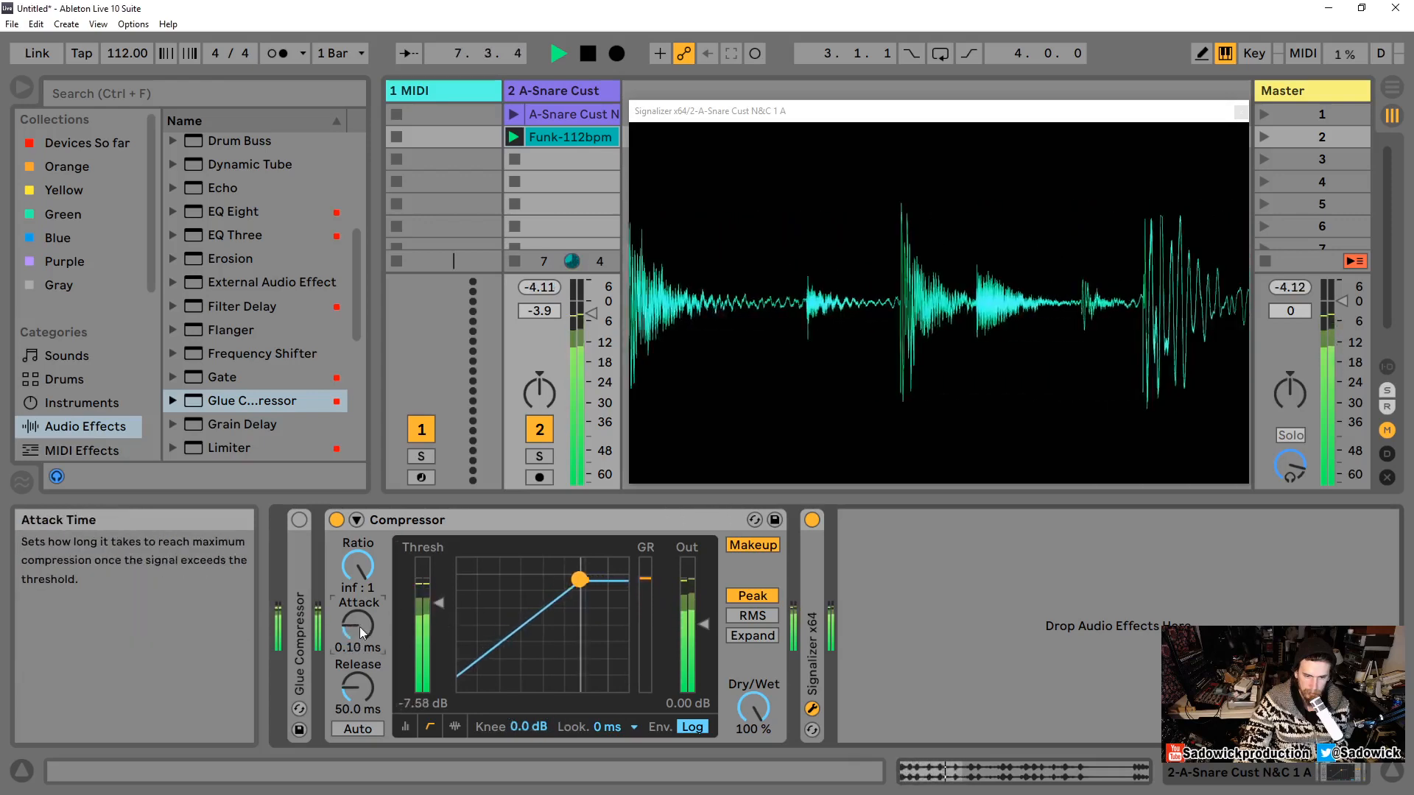
Step: Set the knee to 18 dB, stop playback, and lower the threshold to about -19.6 dB
{"action": "left_click_drag", "start_coordinate": [528, 727], "coordinate": [528, 699]}
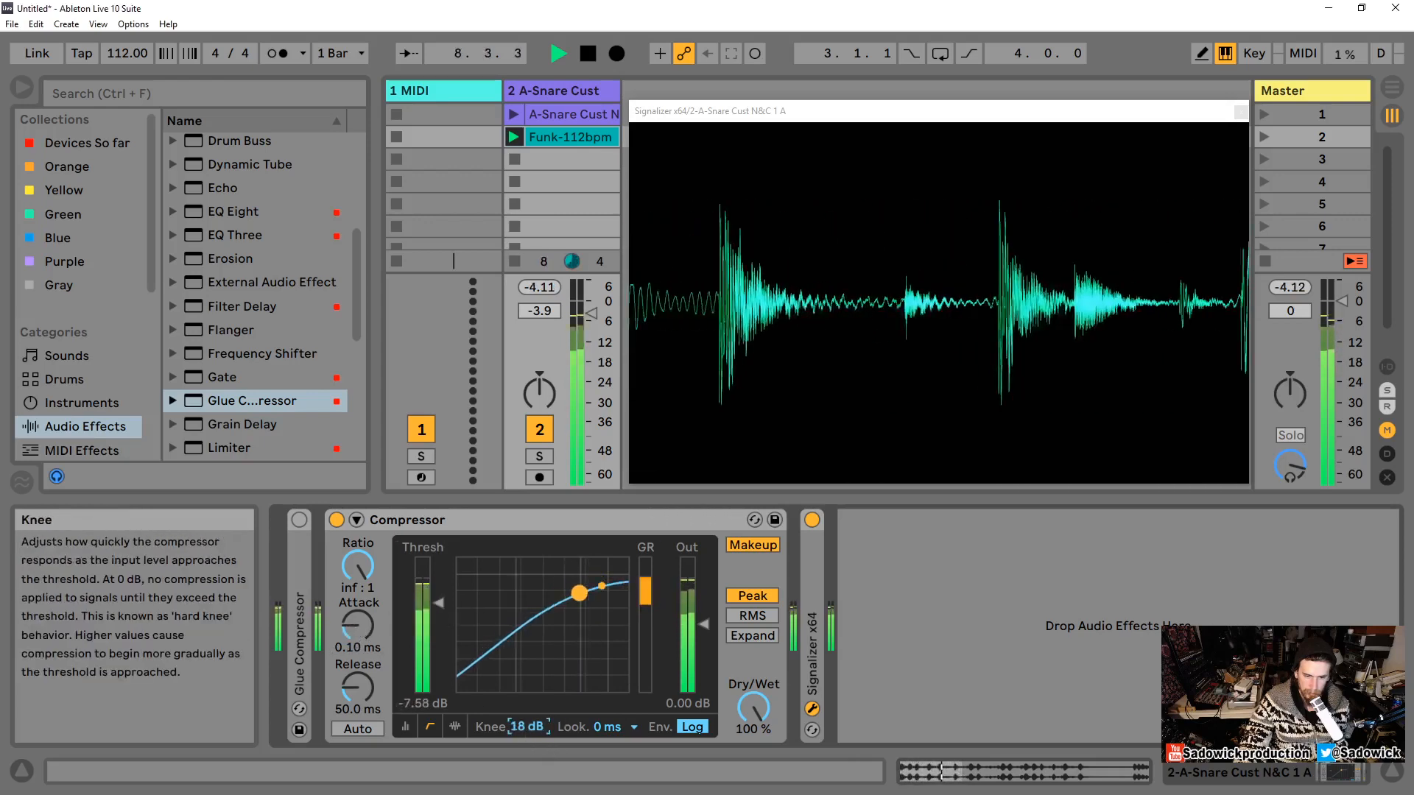
{"action": "key", "text": "space"}
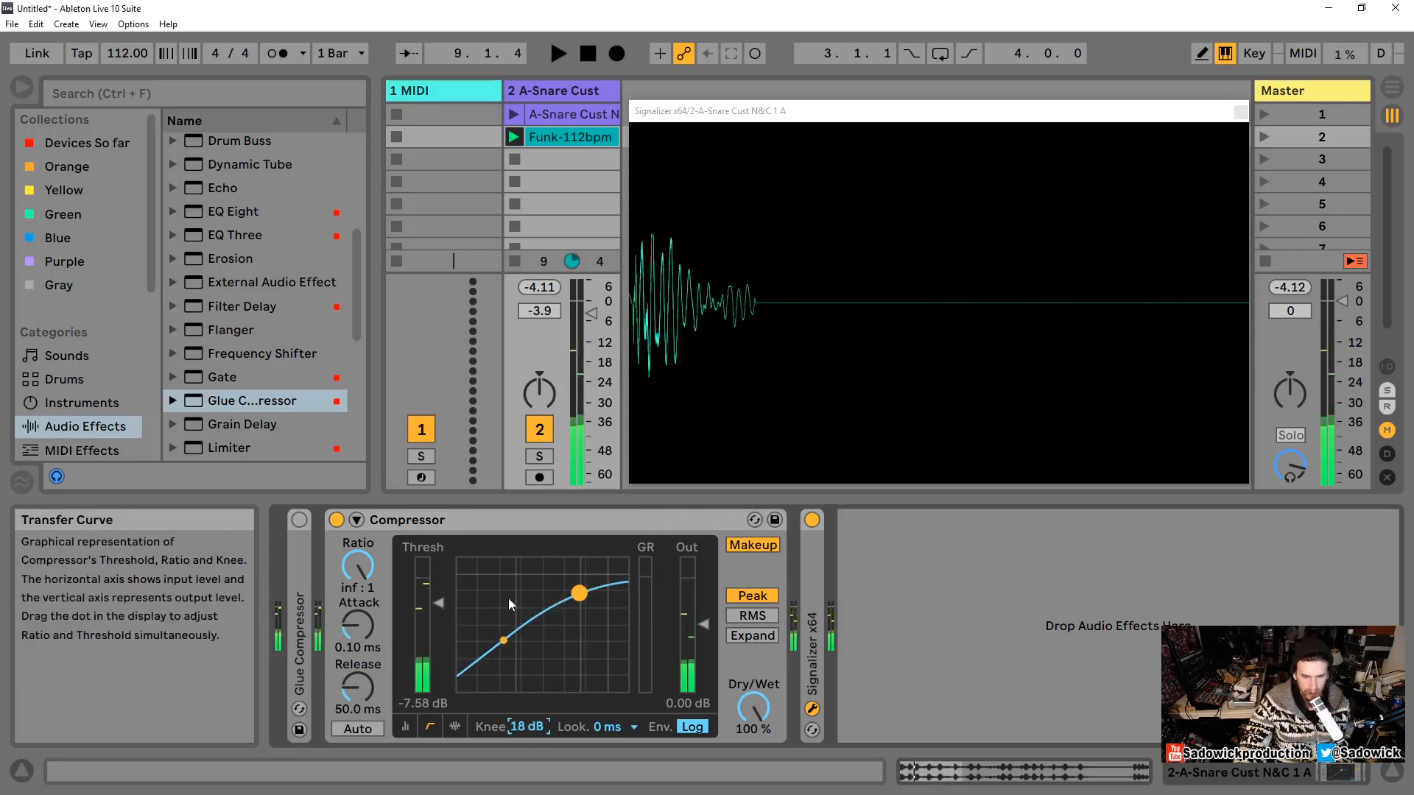
{"action": "left_click_drag", "start_coordinate": [434, 601], "coordinate": [435, 641]}
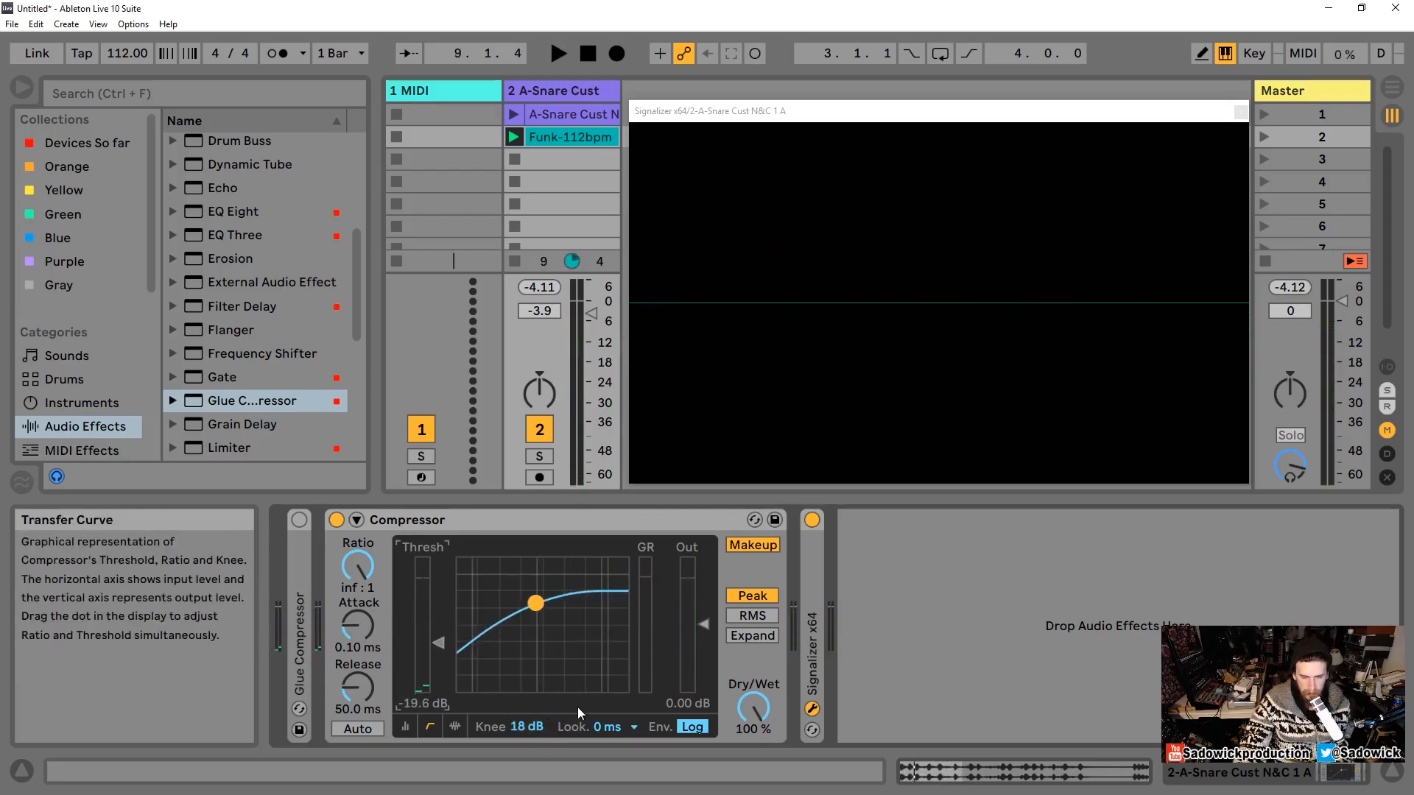
{"action": "left_click_drag", "start_coordinate": [528, 726], "coordinate": [528, 721]}
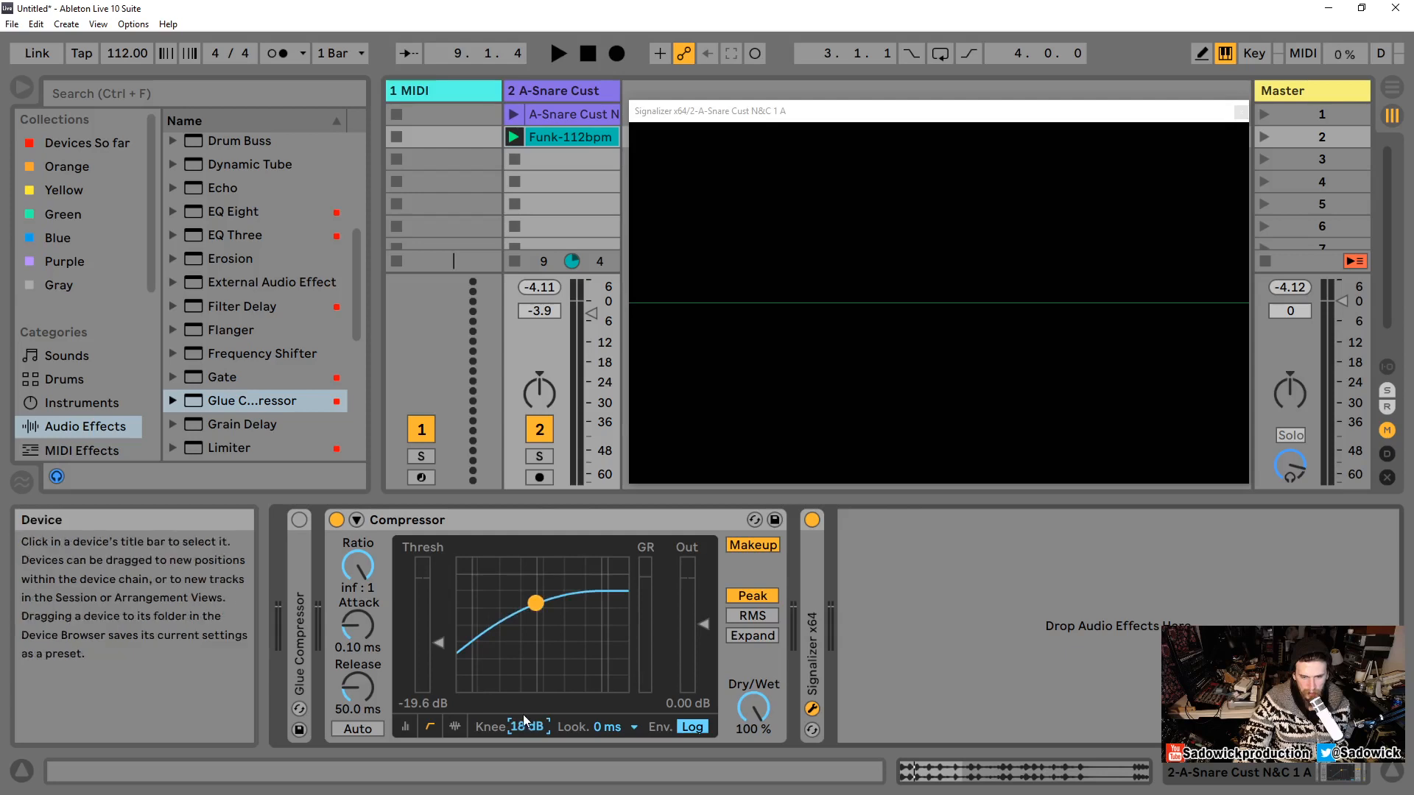
Step: Lower the Compressor threshold to about -20.6 dB, start the loop, and try a 0 dB knee before undoing it
{"action": "mouse_move", "coordinate": [537, 603]}
{"action": "left_mouse_down"}
{"action": "mouse_move", "coordinate": [558, 600]}
{"action": "mouse_move", "coordinate": [518, 605]}
{"action": "mouse_move", "coordinate": [534, 609]}
{"action": "left_mouse_up"}
{"action": "key", "text": "space"}
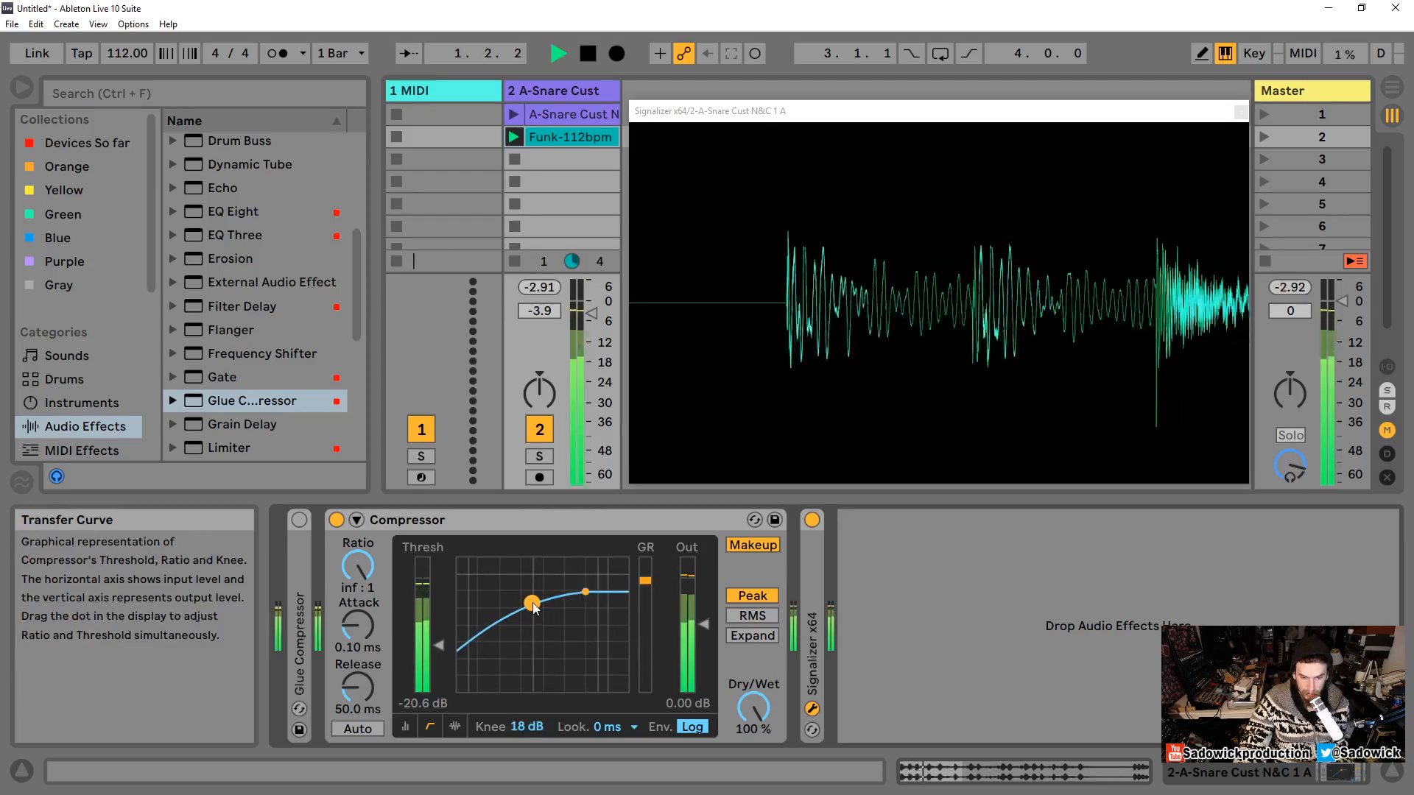
{"action": "left_click_drag", "start_coordinate": [524, 727], "coordinate": [524, 744]}
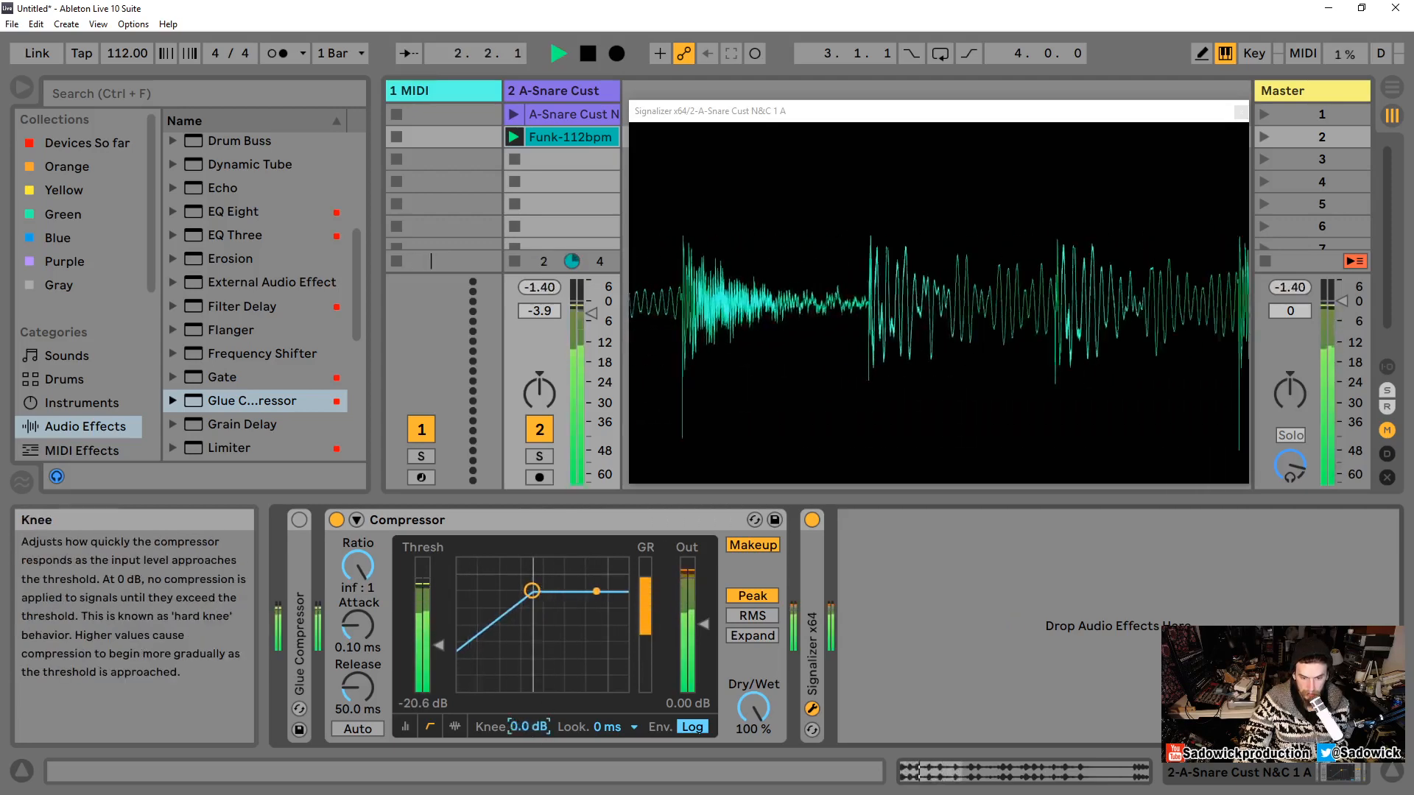
{"action": "key", "text": "ctrl+z"}
Step: Set the attack to about 2.19 ms and the ratio to about 4.06:1, stopping and restarting the loop
{"action": "left_click_drag", "start_coordinate": [358, 647], "coordinate": [358, 619]}
{"action": "key", "text": "space"}
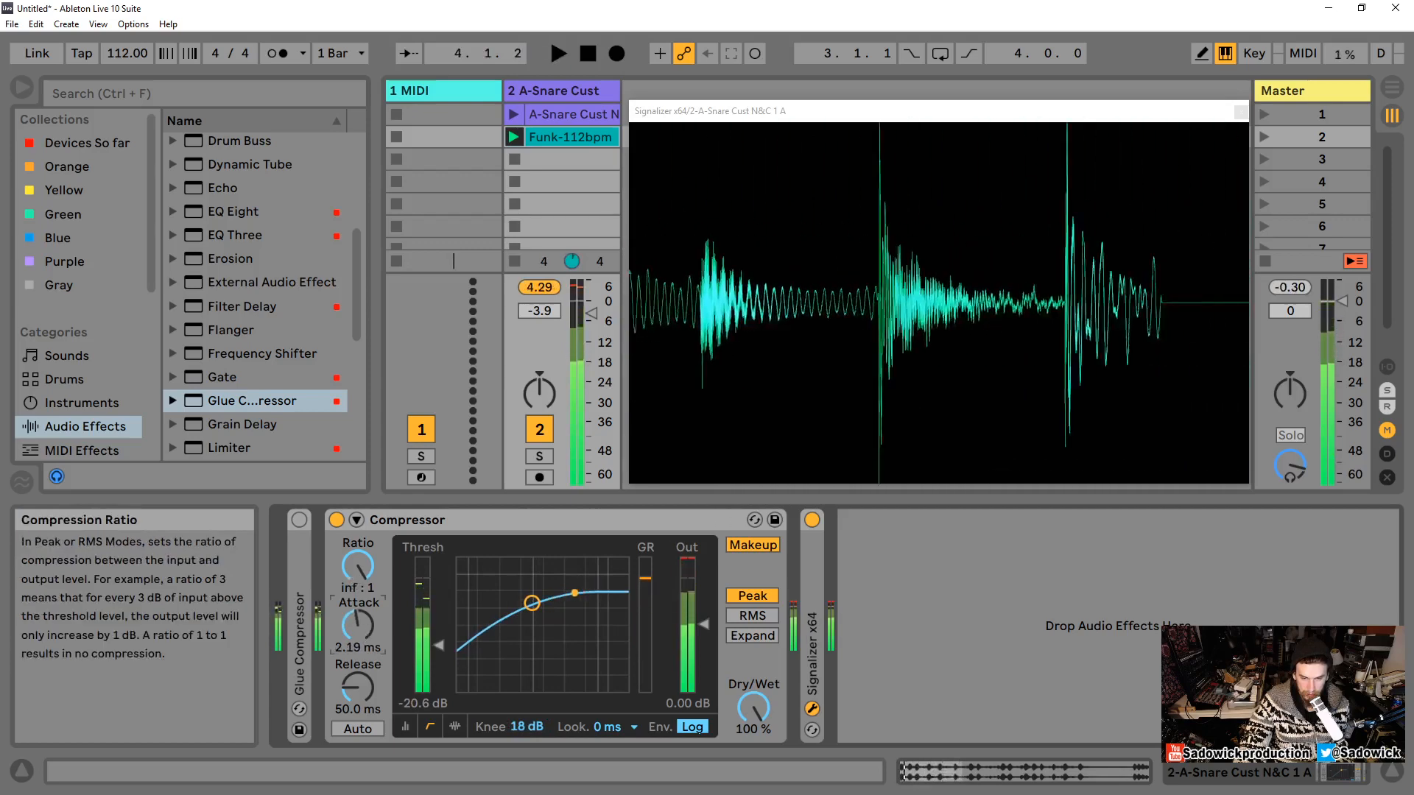
{"action": "left_click_drag", "start_coordinate": [357, 567], "coordinate": [358, 590]}
{"action": "key", "text": "space"}
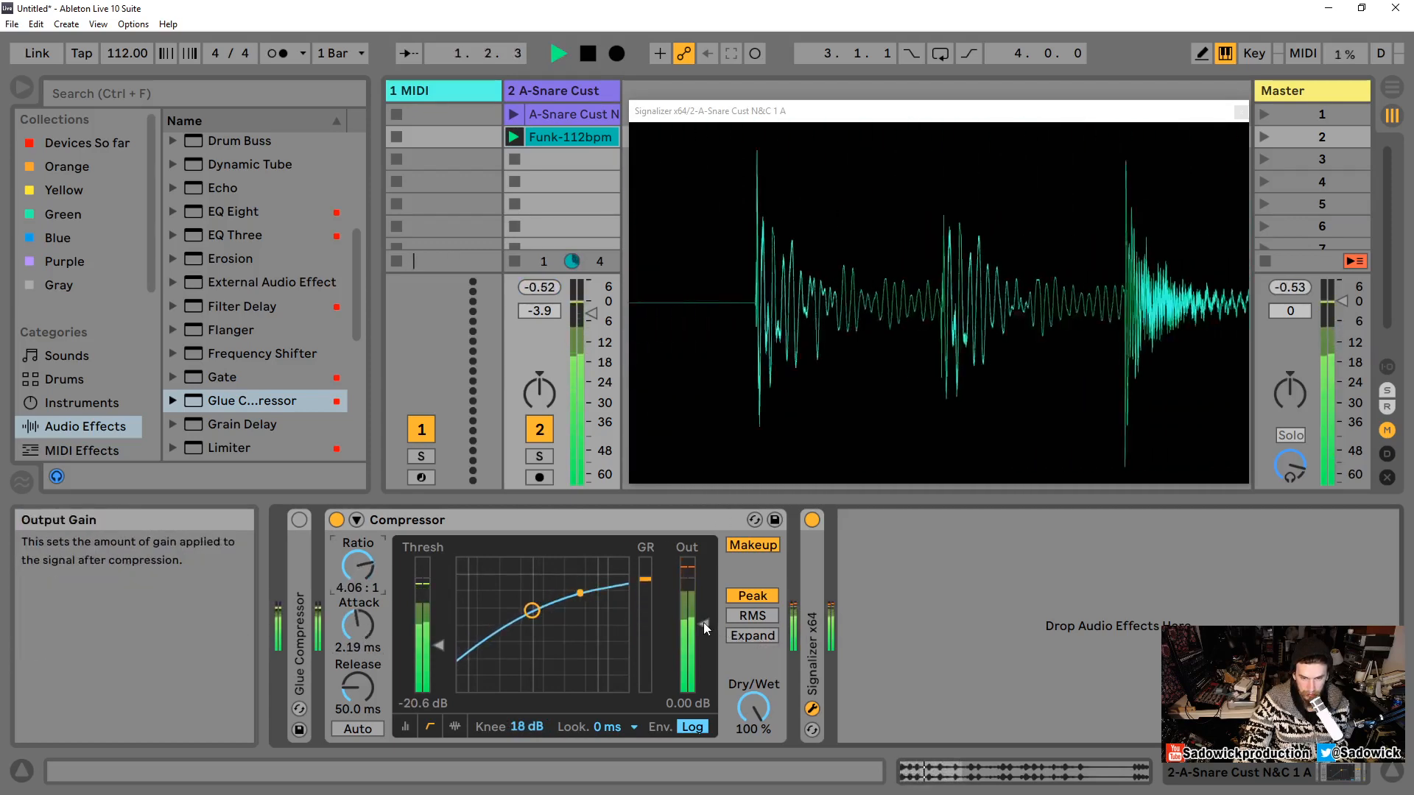
Step: Raise the output gain to 6.94 dB and switch Makeup off
{"action": "left_click", "coordinate": [745, 543]}
{"action": "left_click_drag", "start_coordinate": [704, 624], "coordinate": [704, 609]}
{"action": "key", "text": "space"}
{"action": "left_click", "coordinate": [745, 545]}
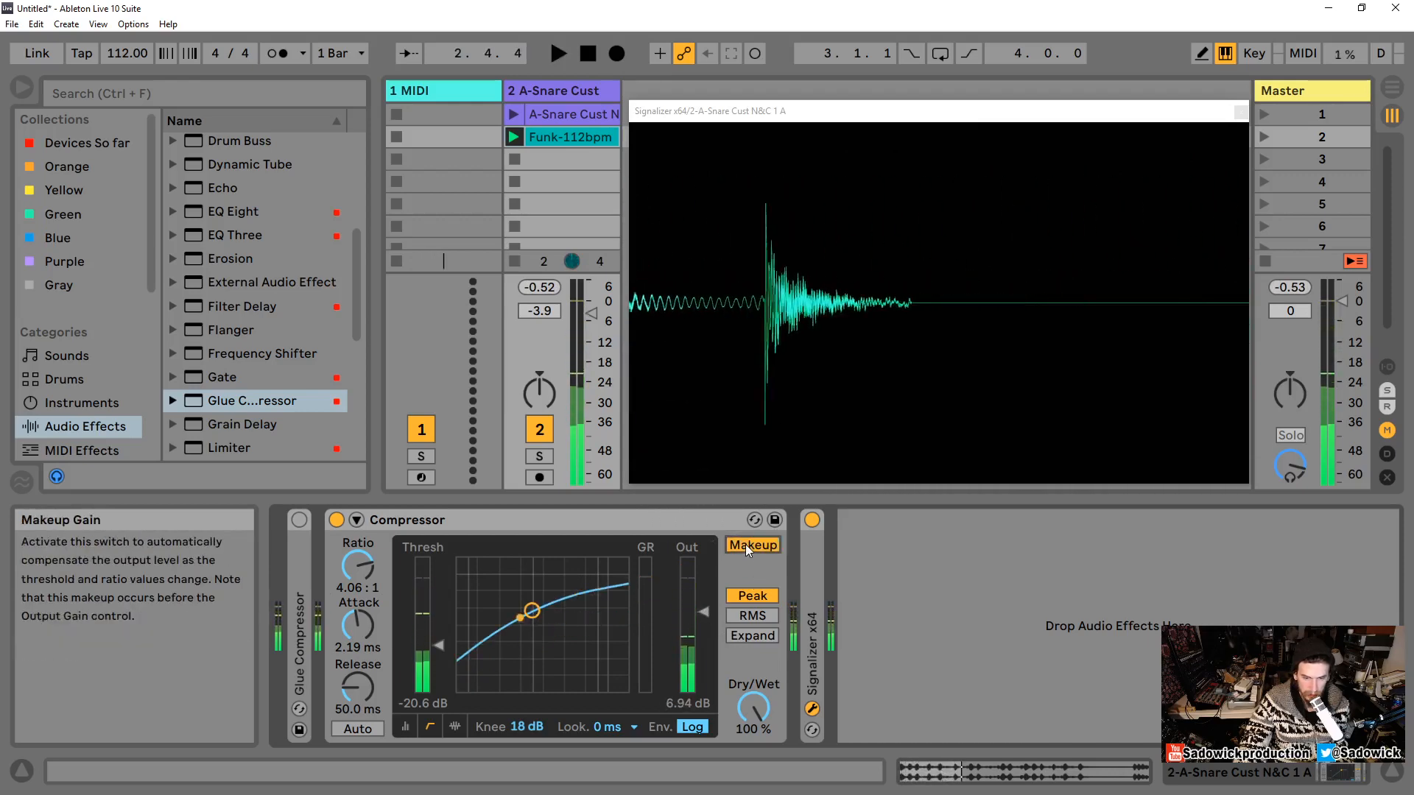
{"action": "left_click", "coordinate": [746, 545]}
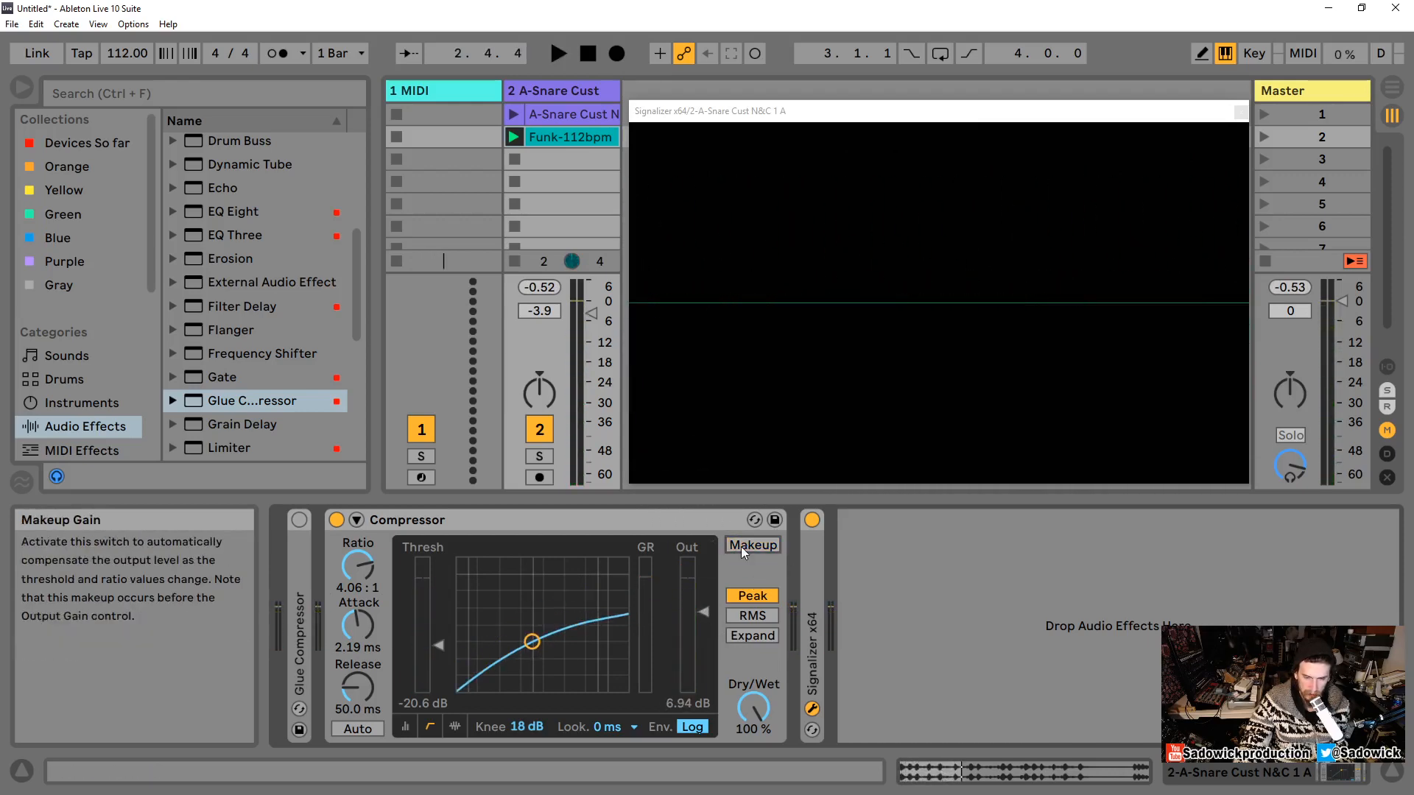
Step: Start the loop and shorten the release to about 27.7 ms
{"action": "key", "text": "space"}
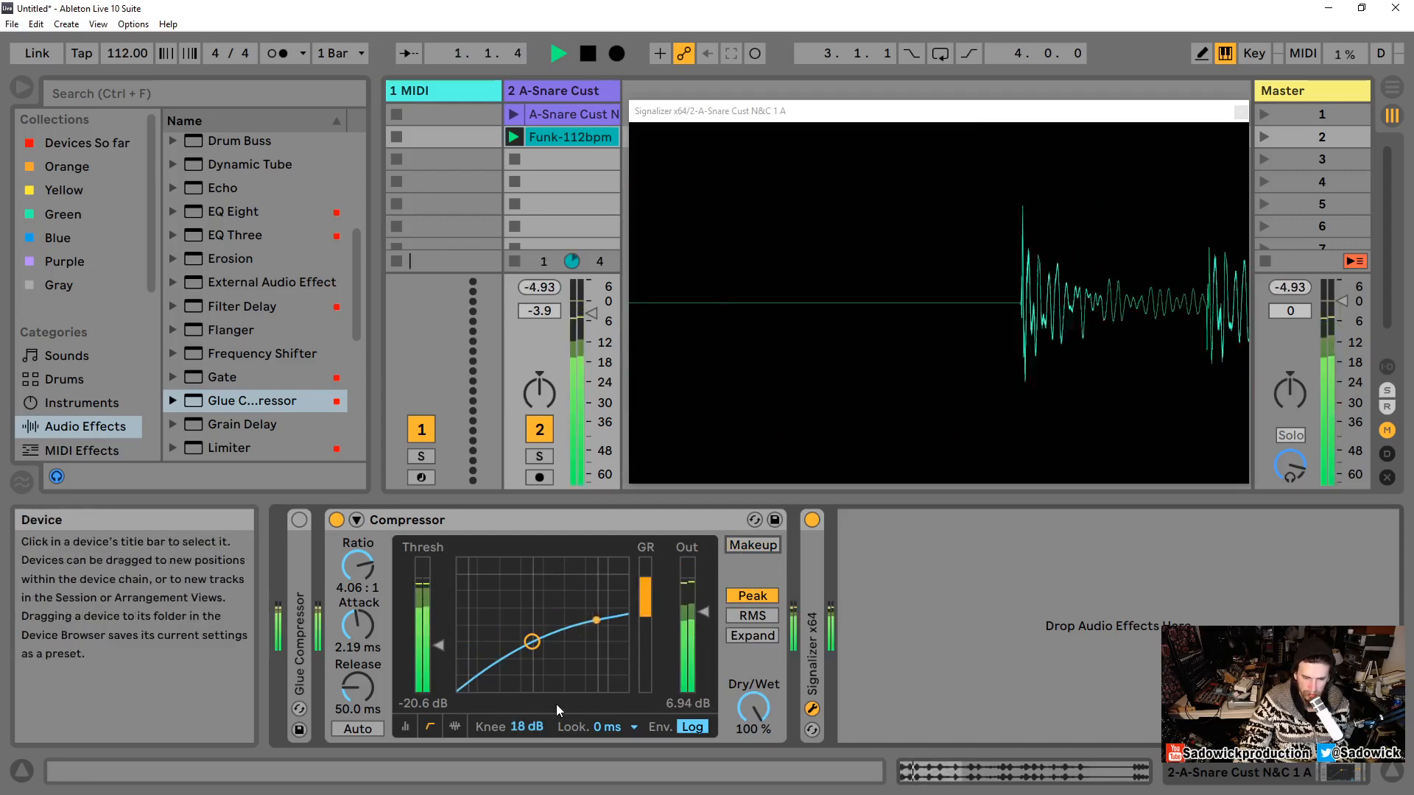
{"action": "mouse_move", "coordinate": [524, 727]}
{"action": "left_mouse_down"}
{"action": "mouse_move", "coordinate": [525, 758]}
{"action": "mouse_move", "coordinate": [524, 722]}
{"action": "left_mouse_up"}
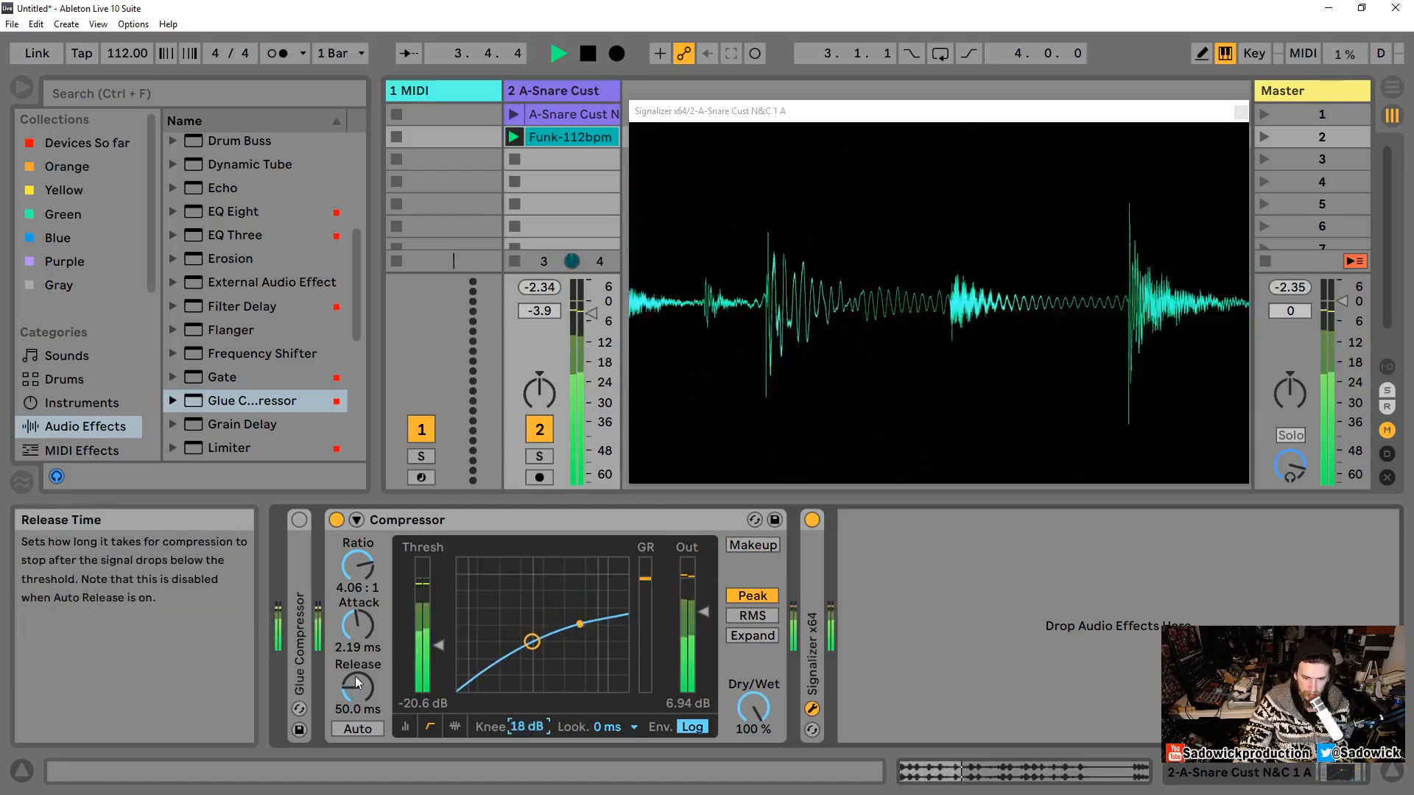
{"action": "mouse_move", "coordinate": [357, 687]}
{"action": "left_mouse_down"}
{"action": "mouse_move", "coordinate": [358, 718]}
{"action": "mouse_move", "coordinate": [357, 700]}
{"action": "left_mouse_up"}
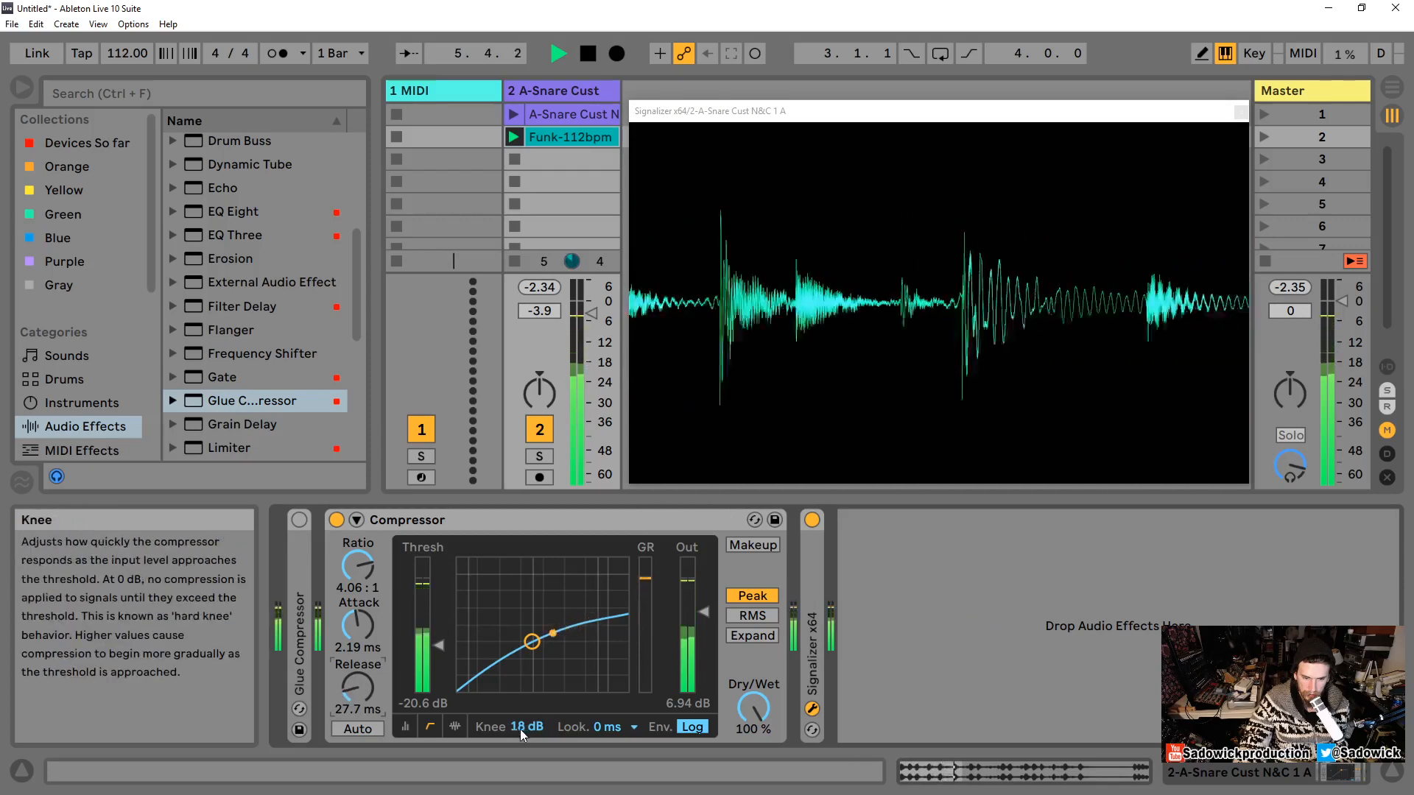
Step: Raise the threshold to about -14.2 dB, set the attack to 0.01 ms, and restart the loop
{"action": "left_click_drag", "start_coordinate": [520, 729], "coordinate": [550, 666]}
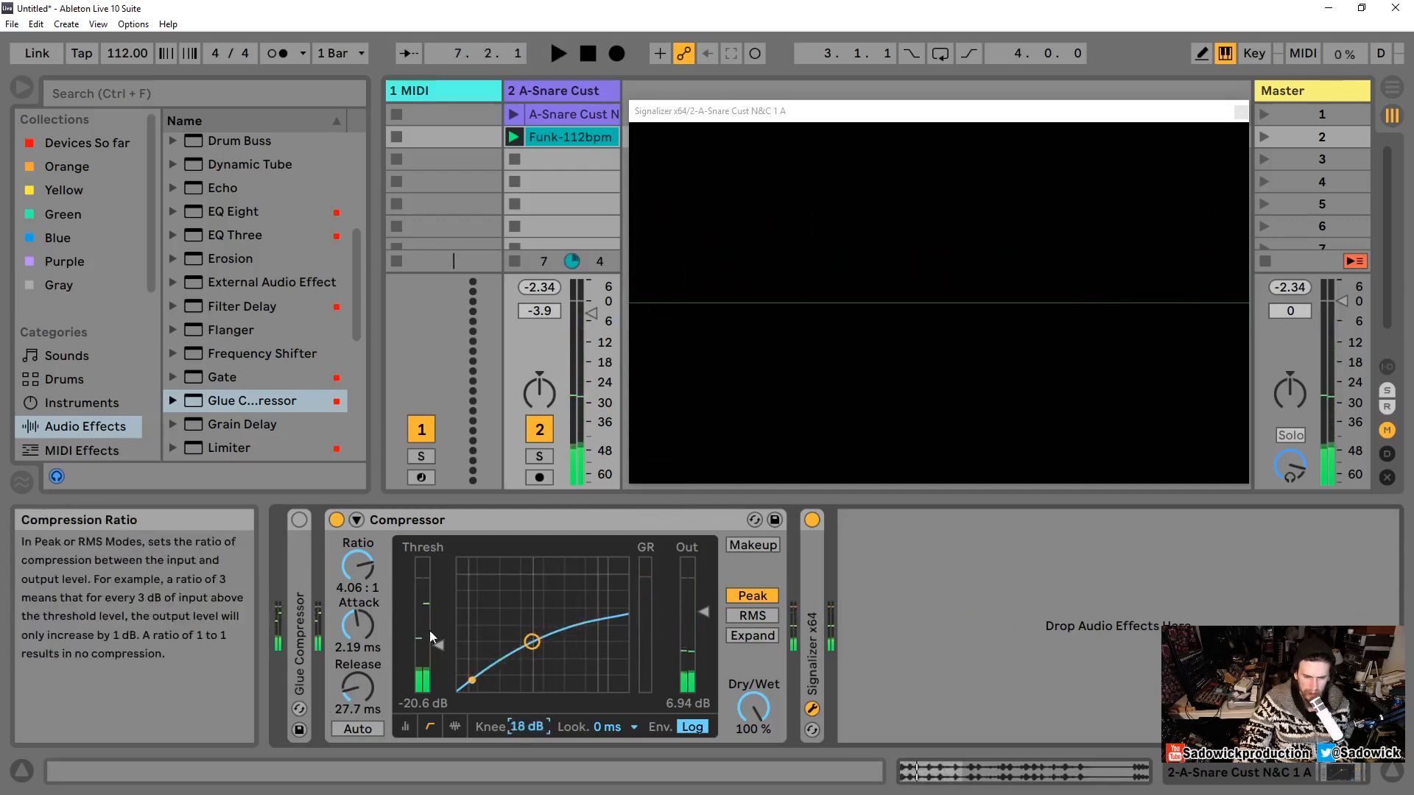
{"action": "left_click_drag", "start_coordinate": [434, 638], "coordinate": [359, 696]}
{"action": "key", "text": "space"}
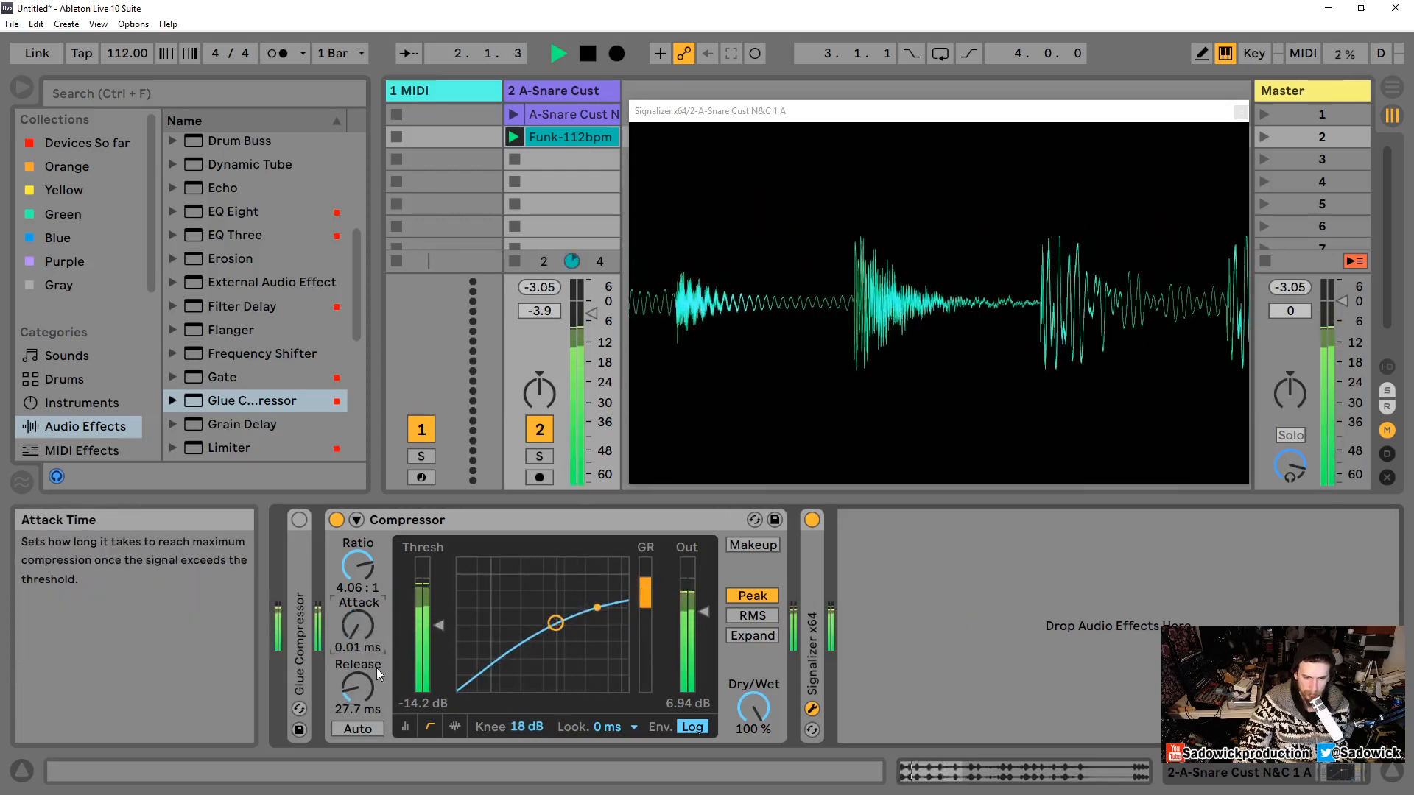
Step: Set the knee to 0 dB and raise the threshold to about -10.5 dB, replaying the loop
{"action": "left_click_drag", "start_coordinate": [543, 729], "coordinate": [543, 746]}
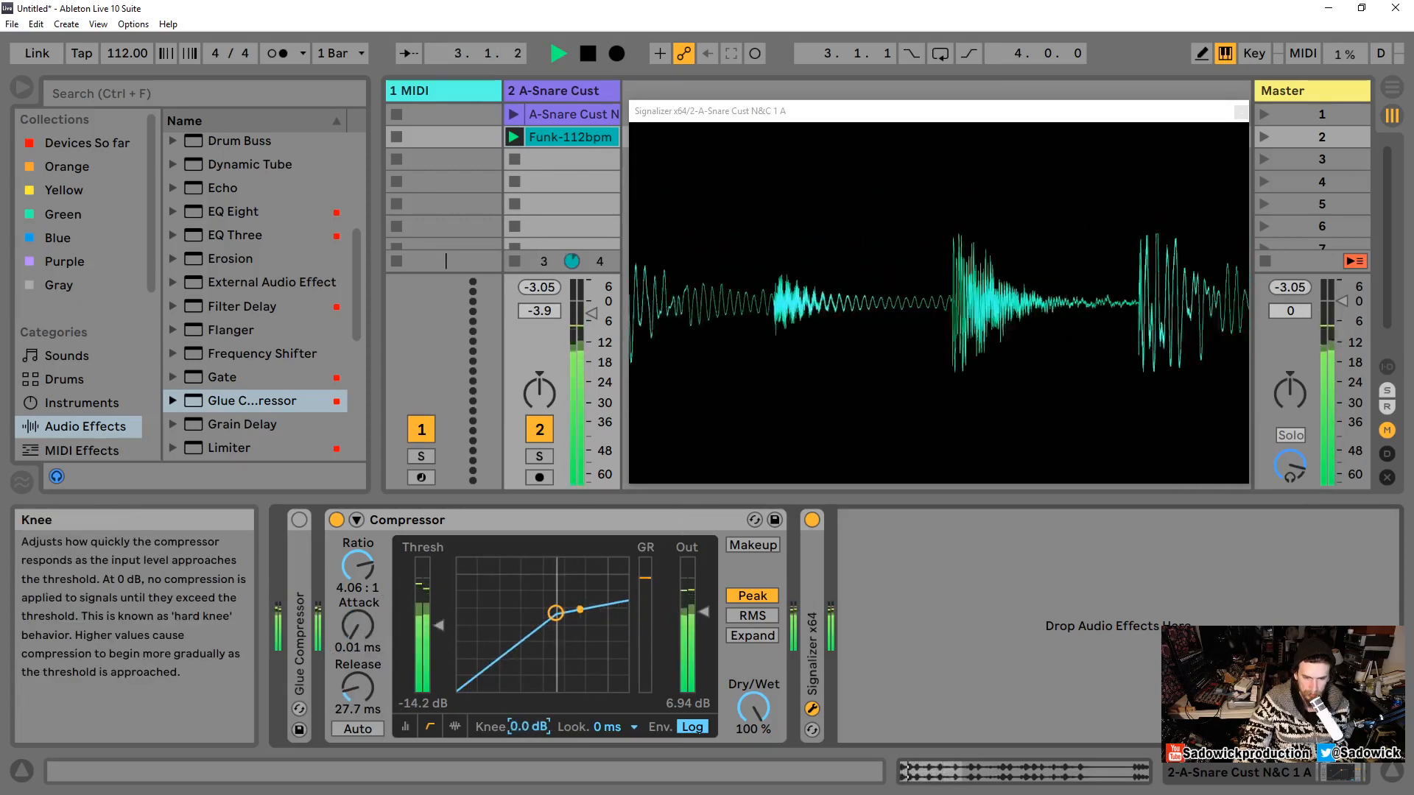
{"action": "key", "text": "space"}
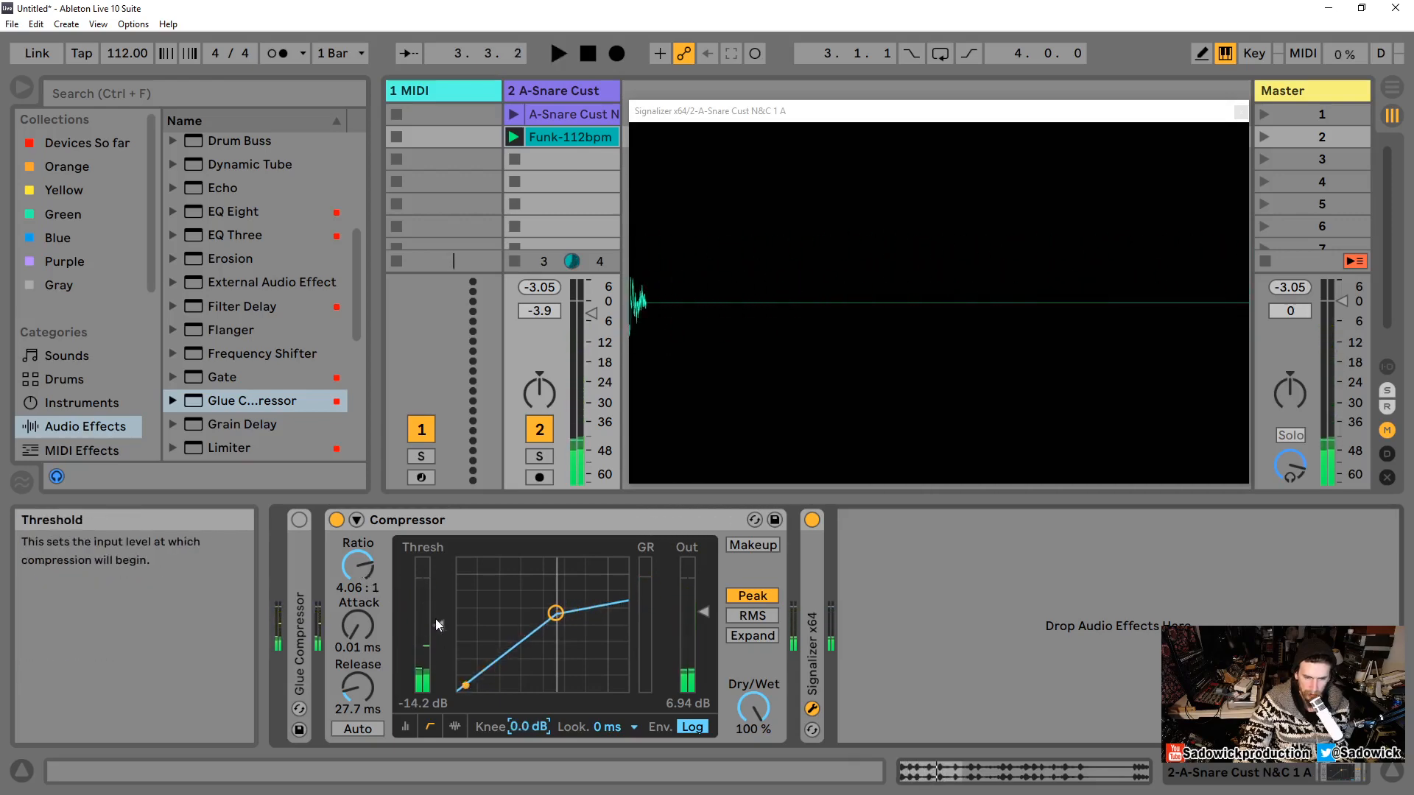
{"action": "left_click_drag", "start_coordinate": [438, 626], "coordinate": [438, 613]}
{"action": "key", "text": "space"}
Step: Set the ratio to inf:1 and raise the threshold to about -4.30 dB on the transfer curve
{"action": "left_click_drag", "start_coordinate": [361, 569], "coordinate": [361, 531]}
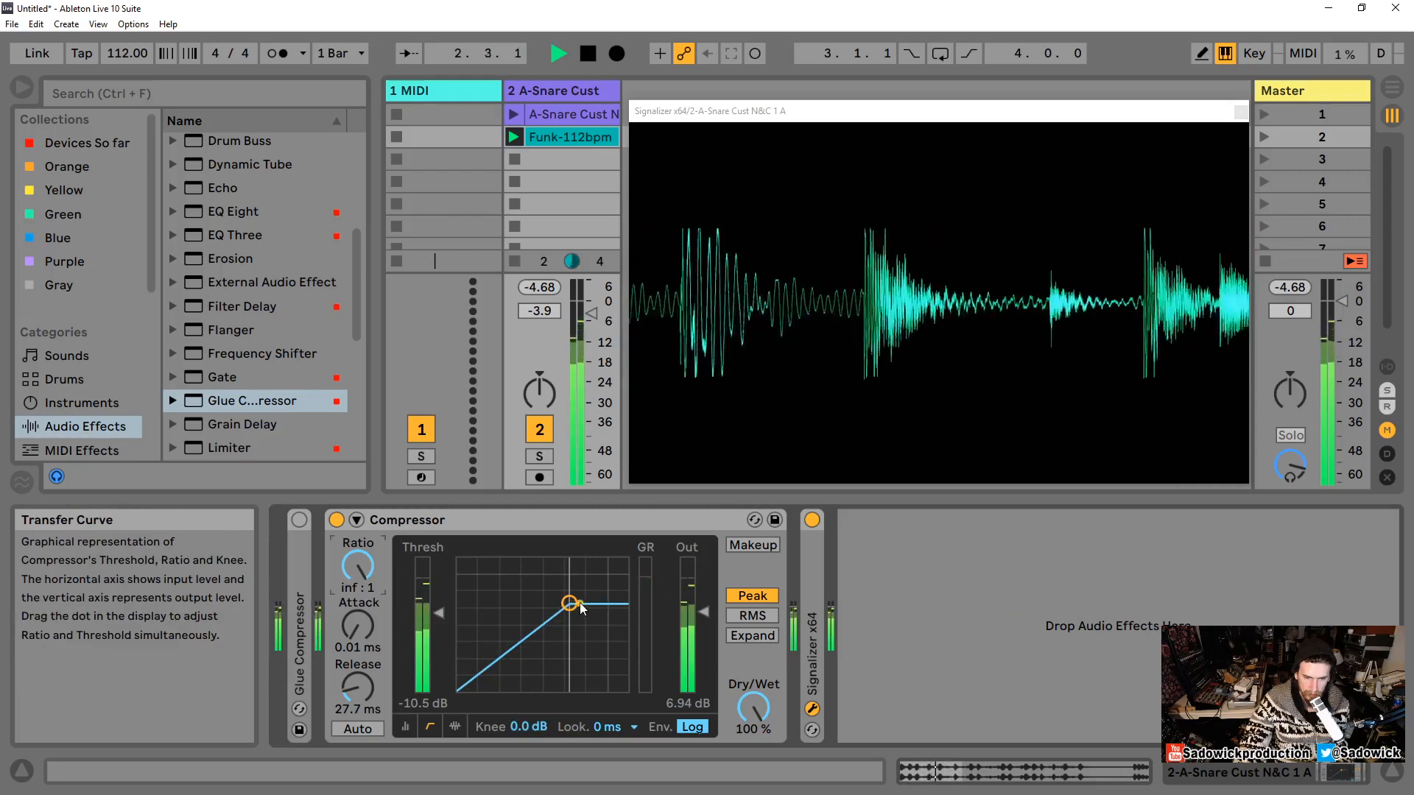
{"action": "left_click_drag", "start_coordinate": [569, 603], "coordinate": [591, 586]}
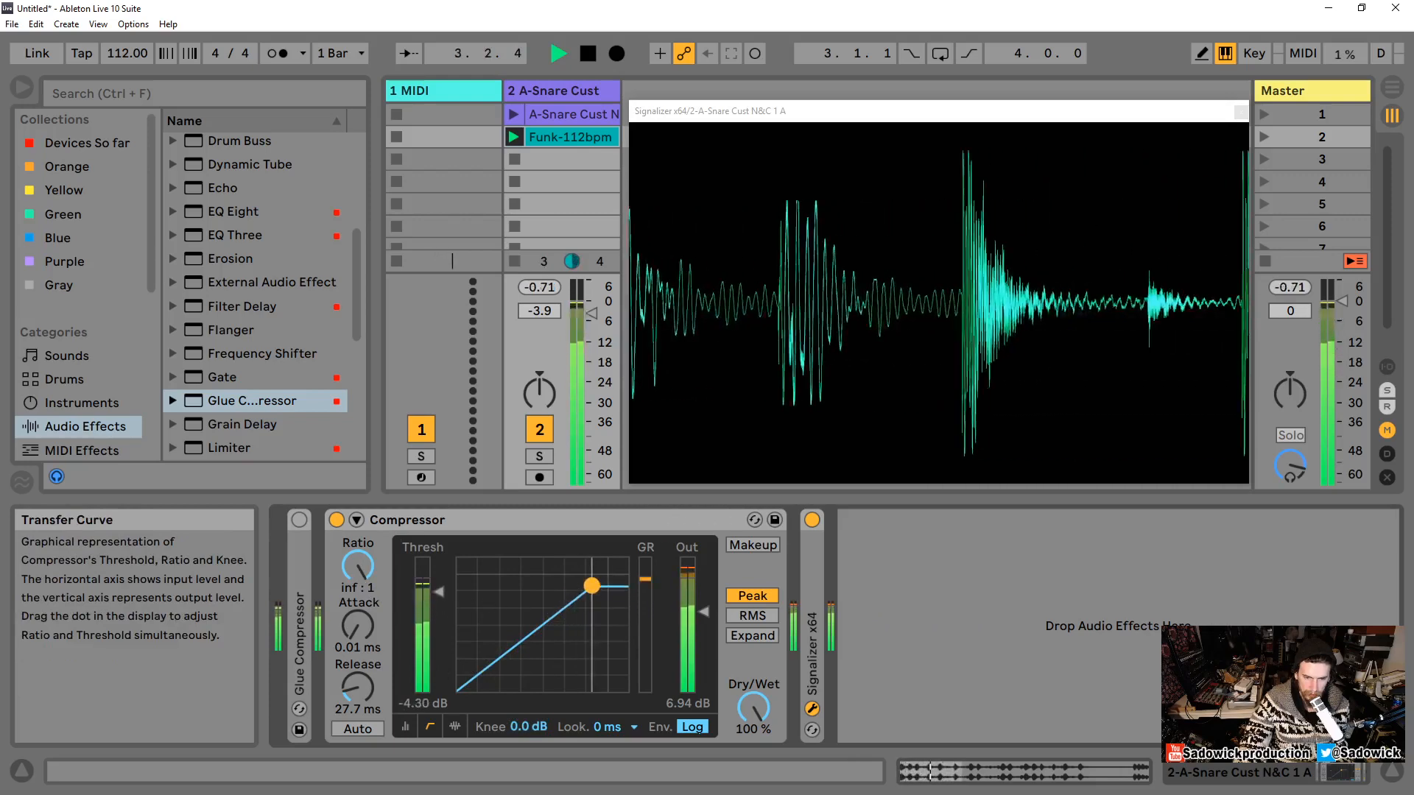
{"action": "key", "text": "space"}
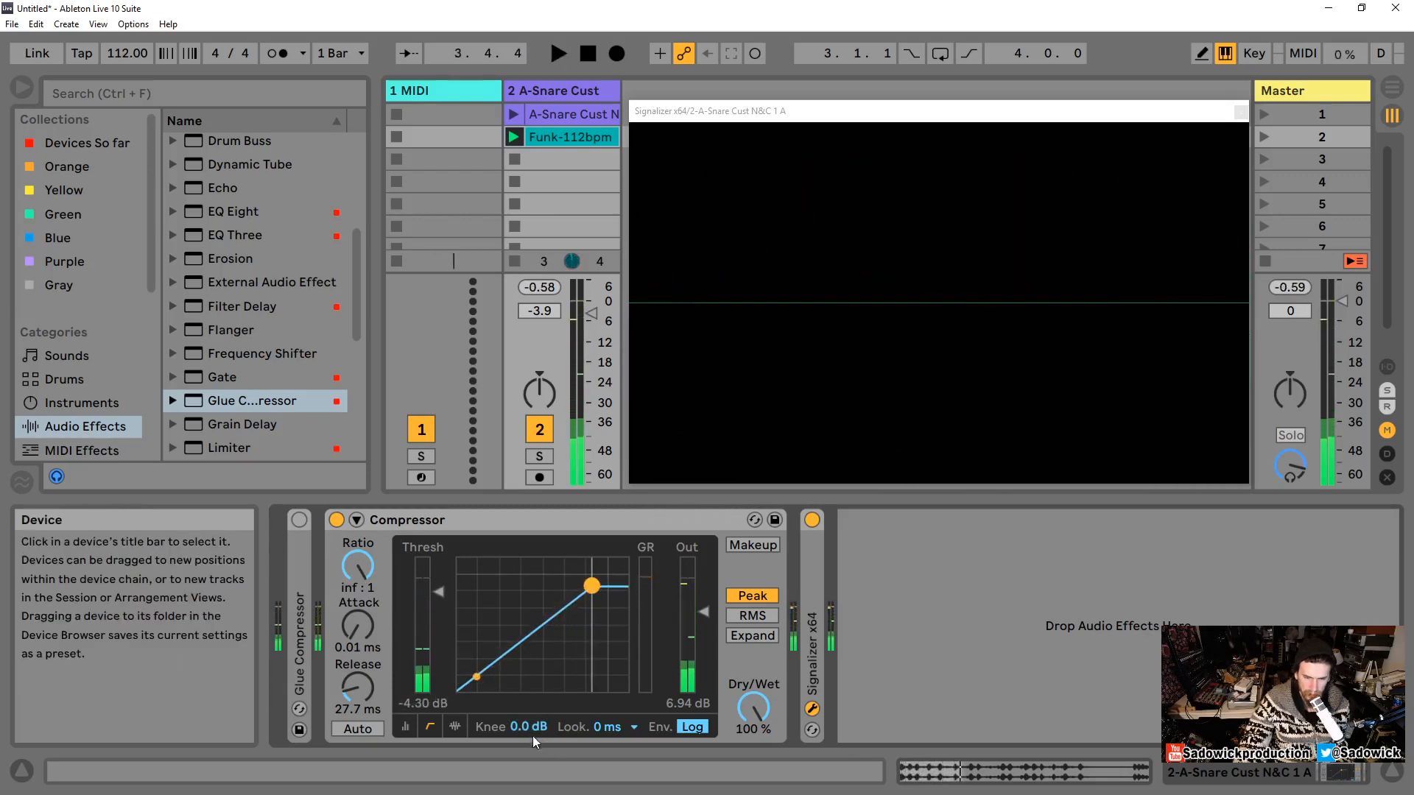
{"action": "key", "text": "space"}
Step: Set the knee to 14 dB, playing the loop and stopping it
{"action": "mouse_move", "coordinate": [524, 728]}
{"action": "left_mouse_down"}
{"action": "mouse_move", "coordinate": [524, 705]}
{"action": "mouse_move", "coordinate": [524, 737]}
{"action": "left_mouse_up"}
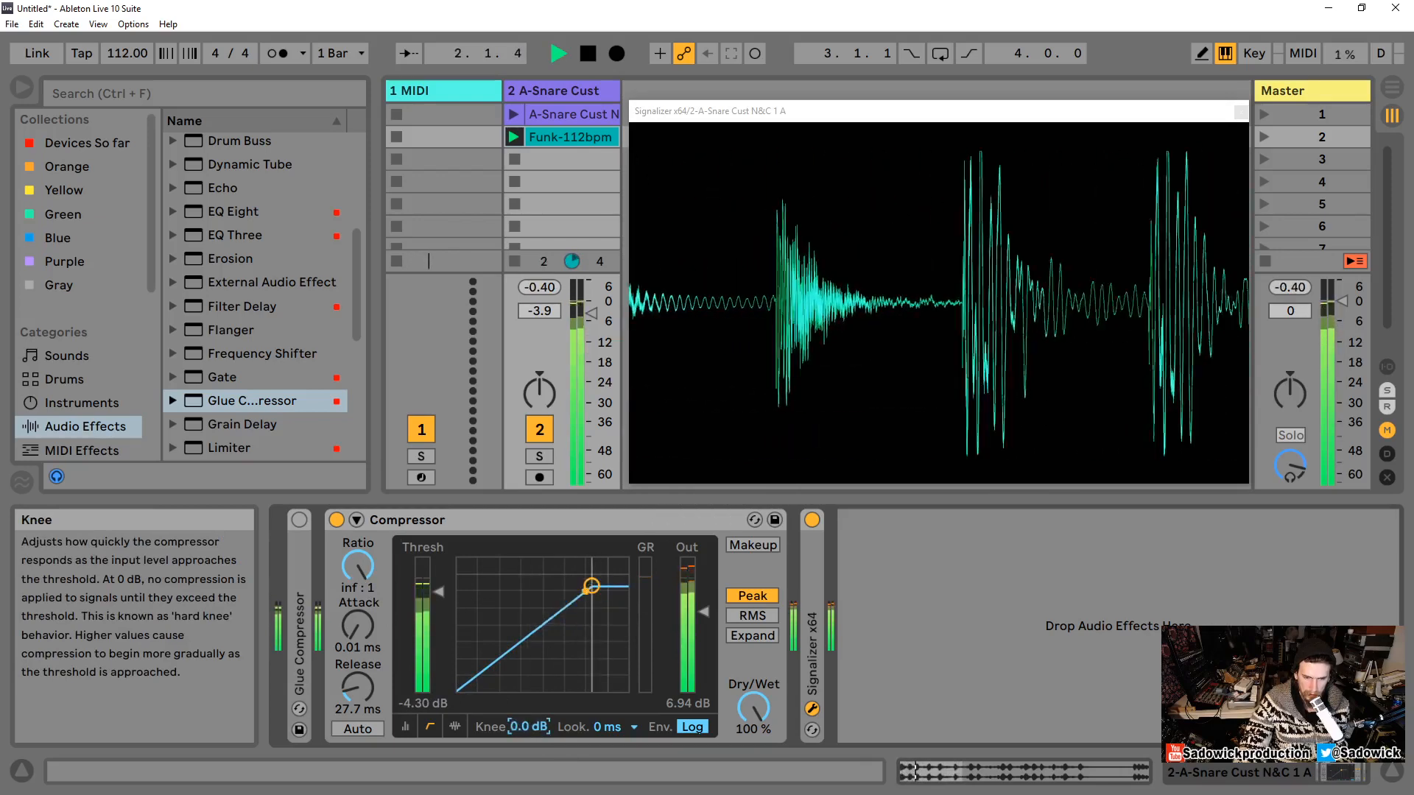
{"action": "key", "text": "space"}
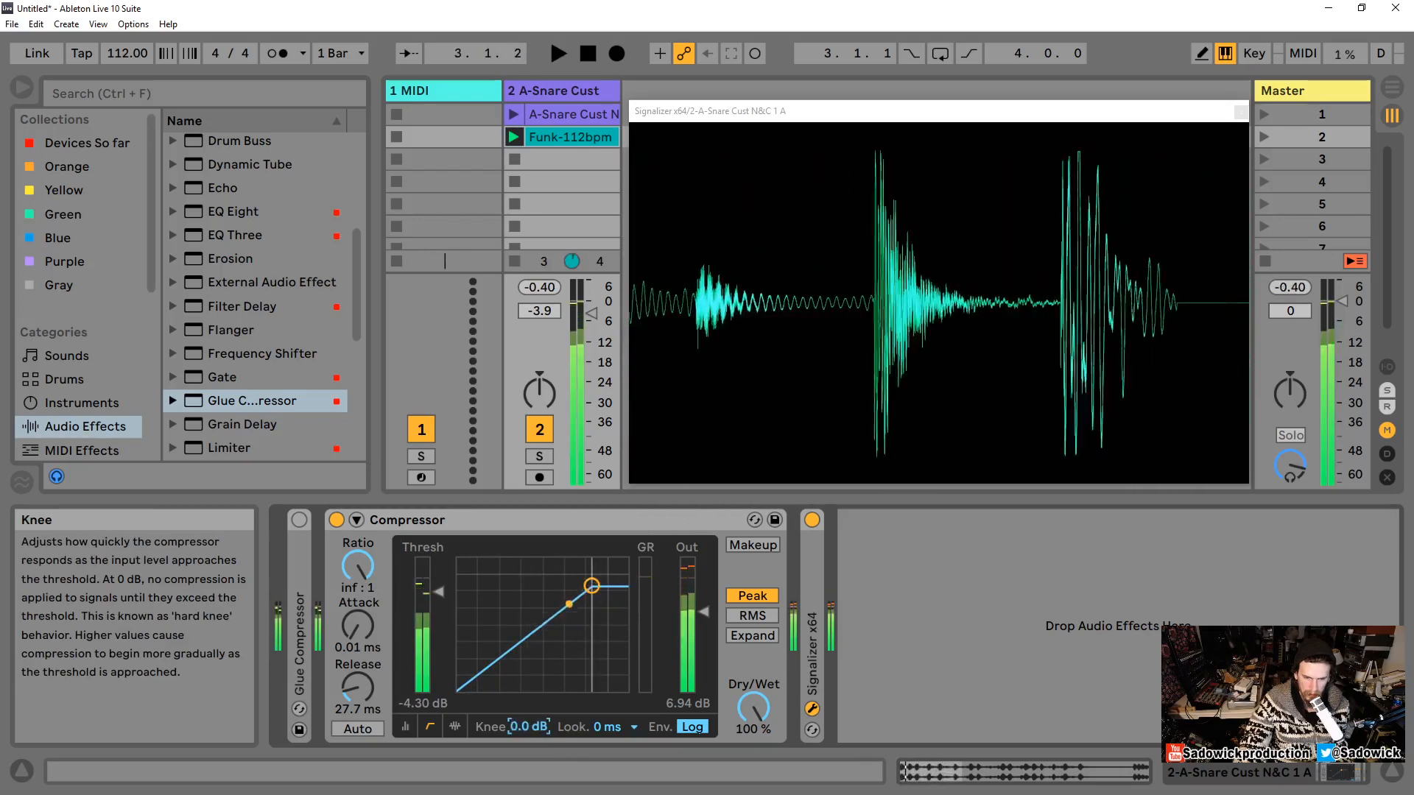
{"action": "left_click_drag", "start_coordinate": [524, 726], "coordinate": [525, 711]}
{"action": "key", "text": "space"}
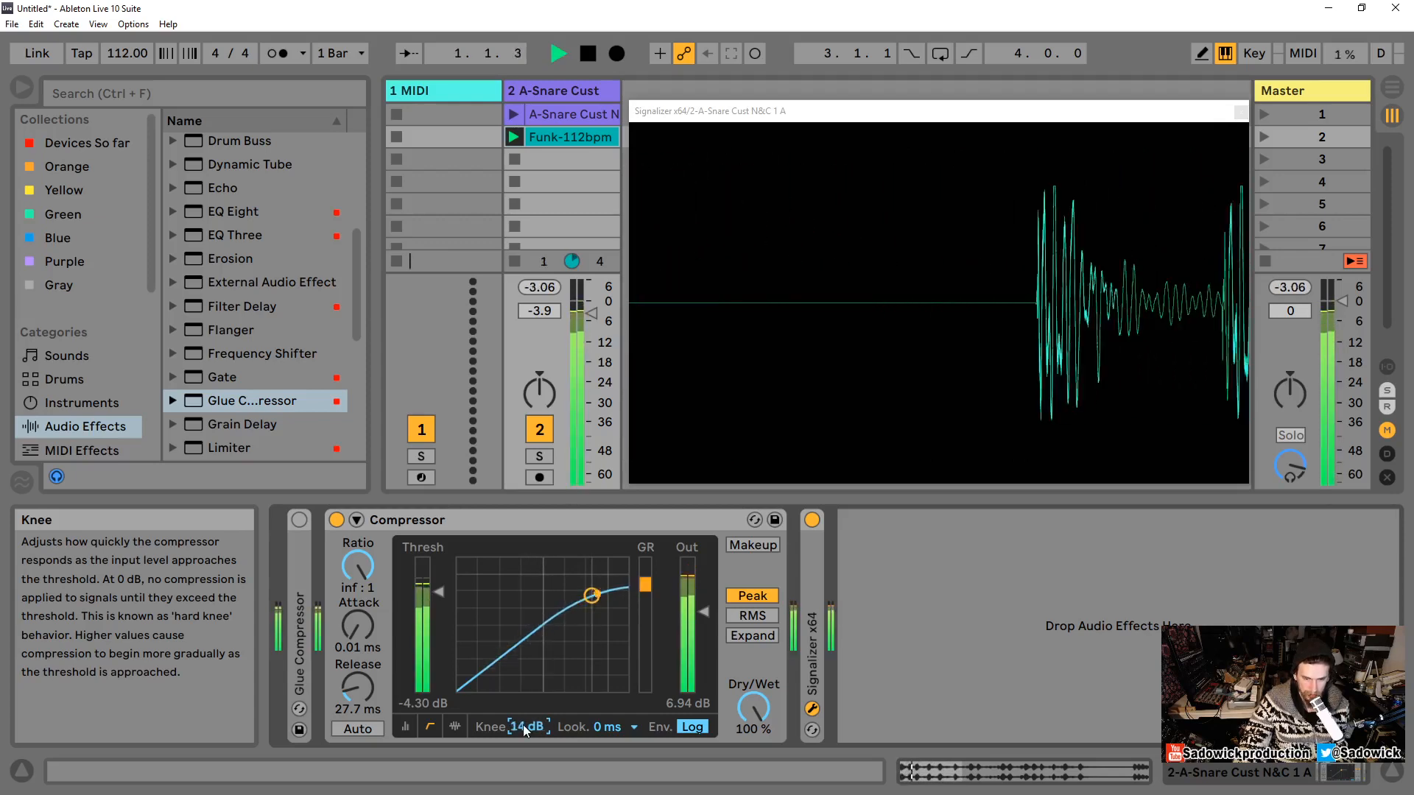
{"action": "key", "text": "space"}
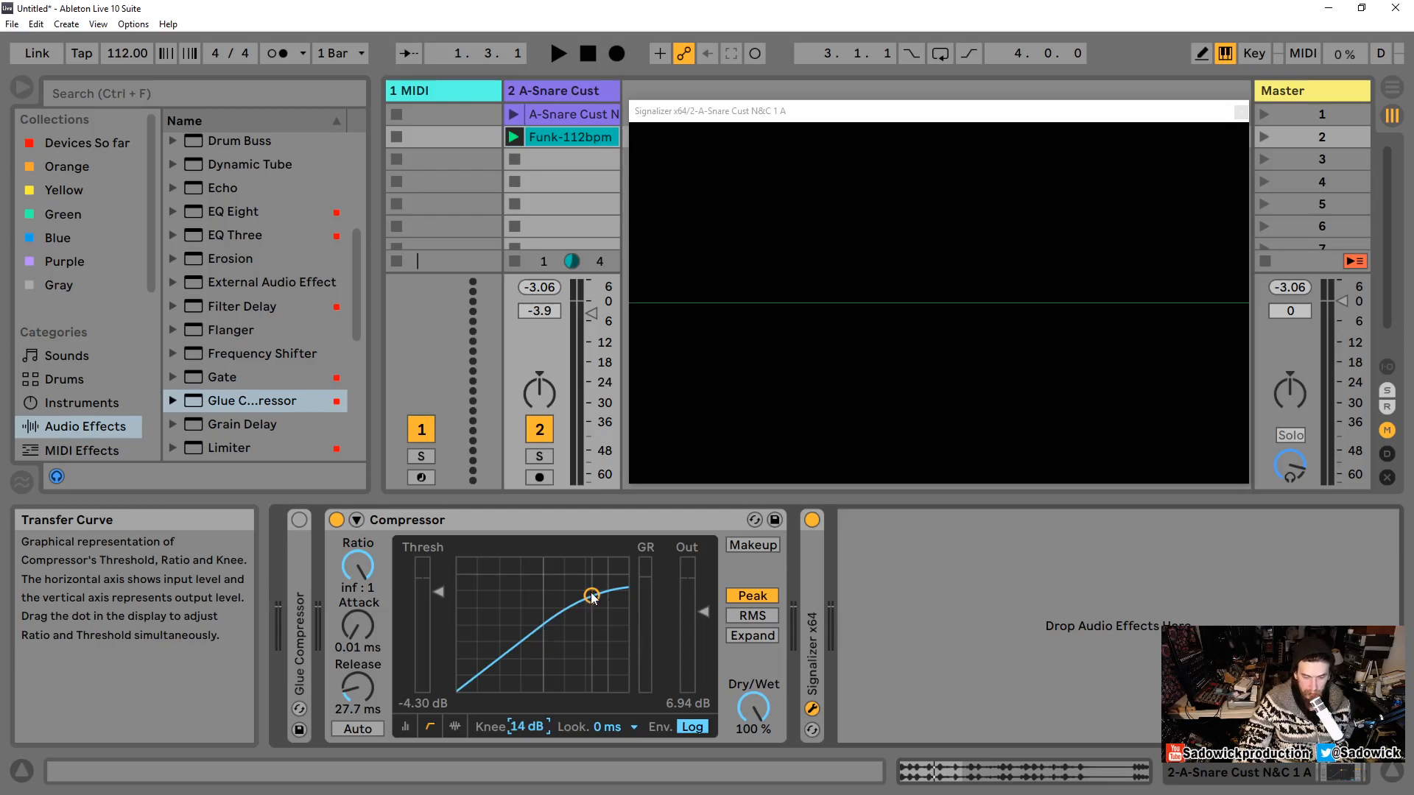
Step: Reshape the transfer curve to a ratio of about 9.91:1, threshold about -9.48 dB, and knee 4.2 dB
{"action": "left_click_drag", "start_coordinate": [592, 595], "coordinate": [572, 611]}
{"action": "left_click_drag", "start_coordinate": [524, 647], "coordinate": [588, 598]}
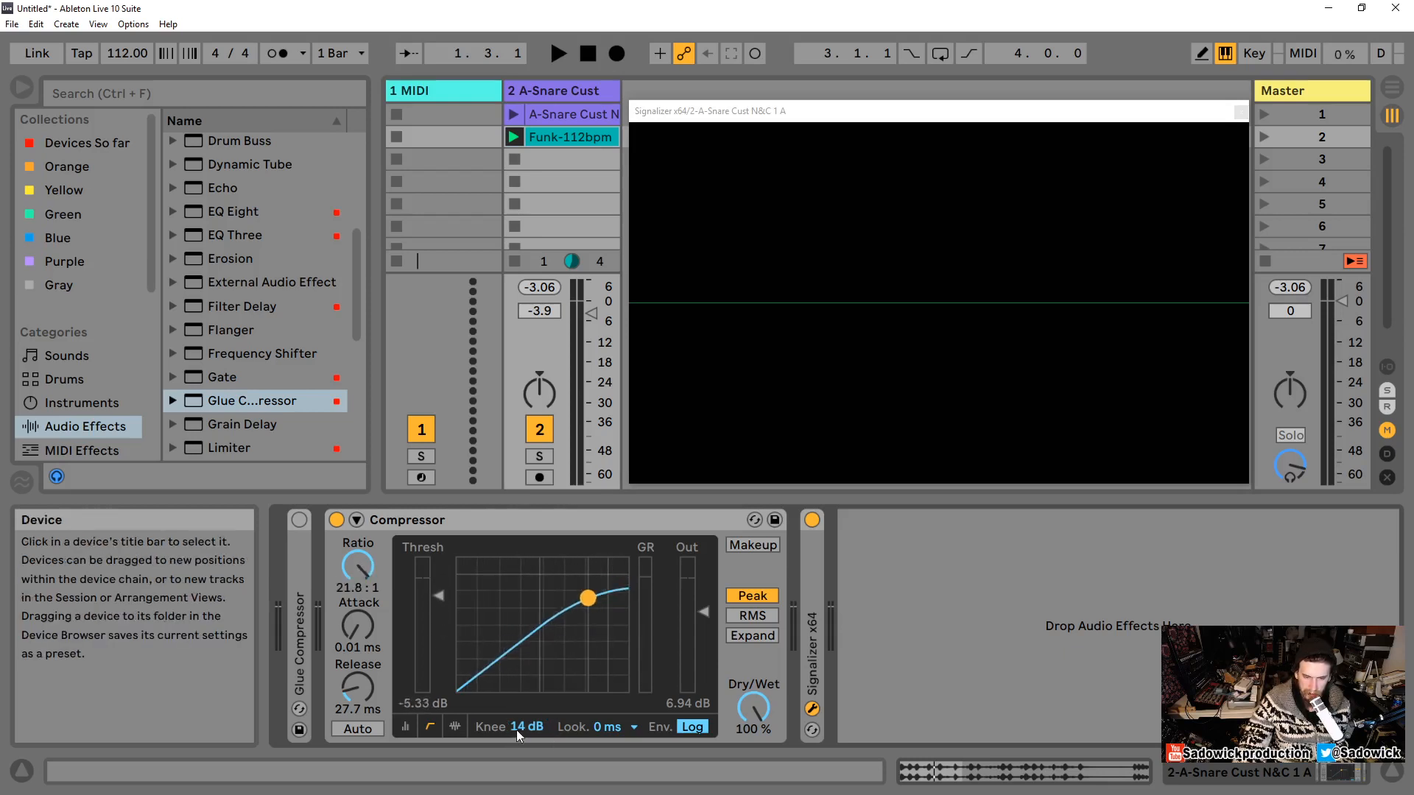
{"action": "mouse_move", "coordinate": [517, 729]}
{"action": "left_mouse_down"}
{"action": "mouse_move", "coordinate": [517, 744]}
{"action": "mouse_move", "coordinate": [519, 718]}
{"action": "left_mouse_up"}
{"action": "left_click_drag", "start_coordinate": [589, 592], "coordinate": [573, 603]}
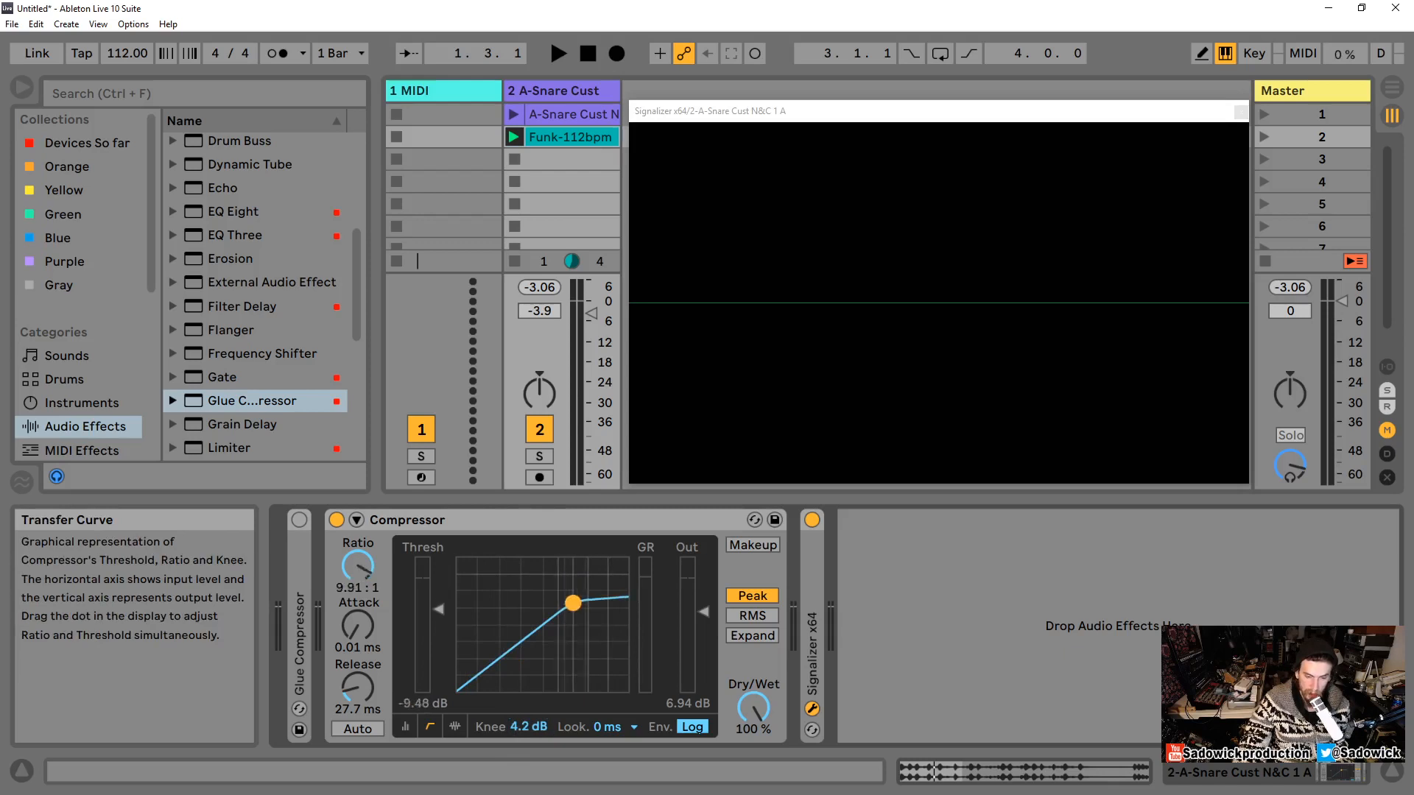
Step: Set the knee to 0 dB, the ratio to inf:1, and the threshold to about -12.3 dB
{"action": "left_click_drag", "start_coordinate": [519, 732], "coordinate": [519, 746]}
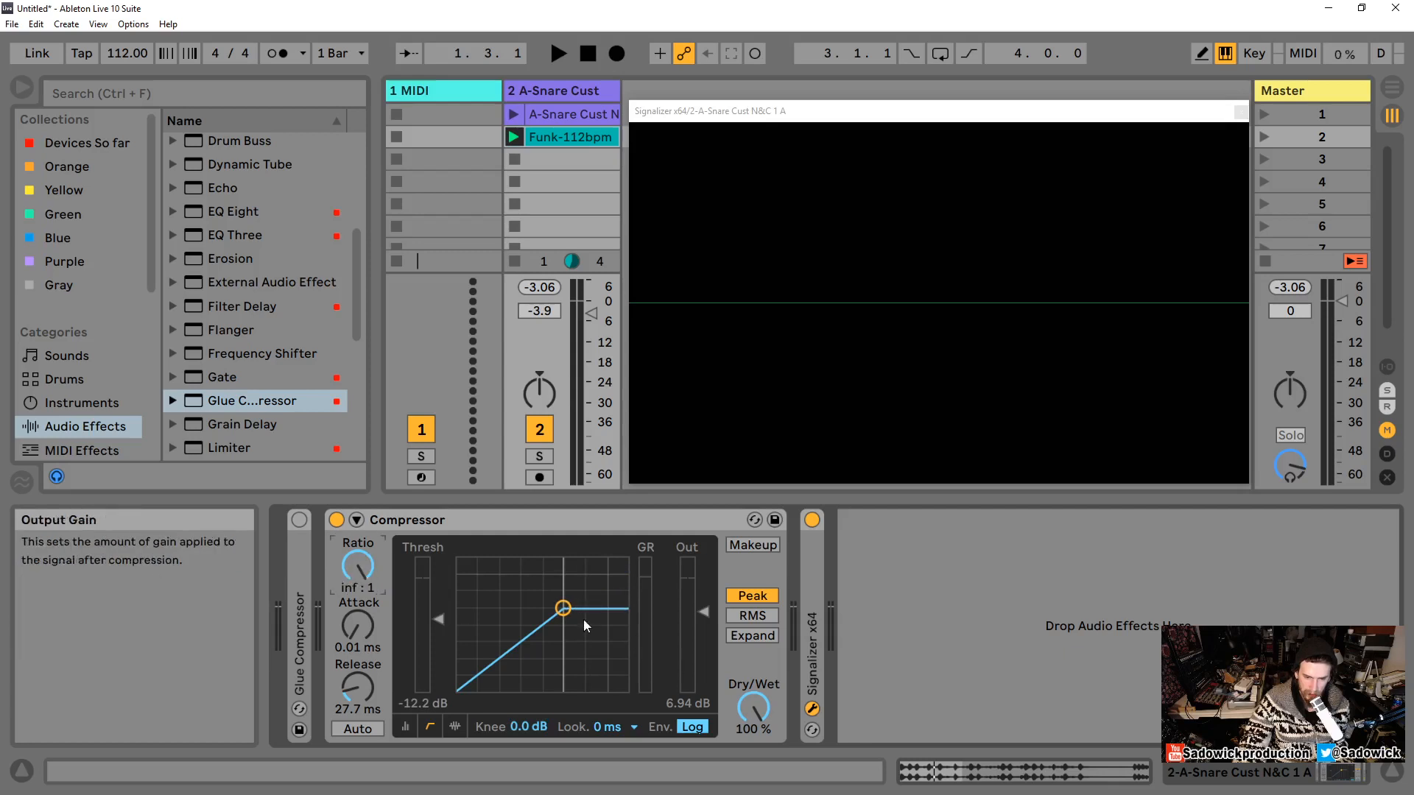
{"action": "left_click_drag", "start_coordinate": [598, 581], "coordinate": [533, 632]}
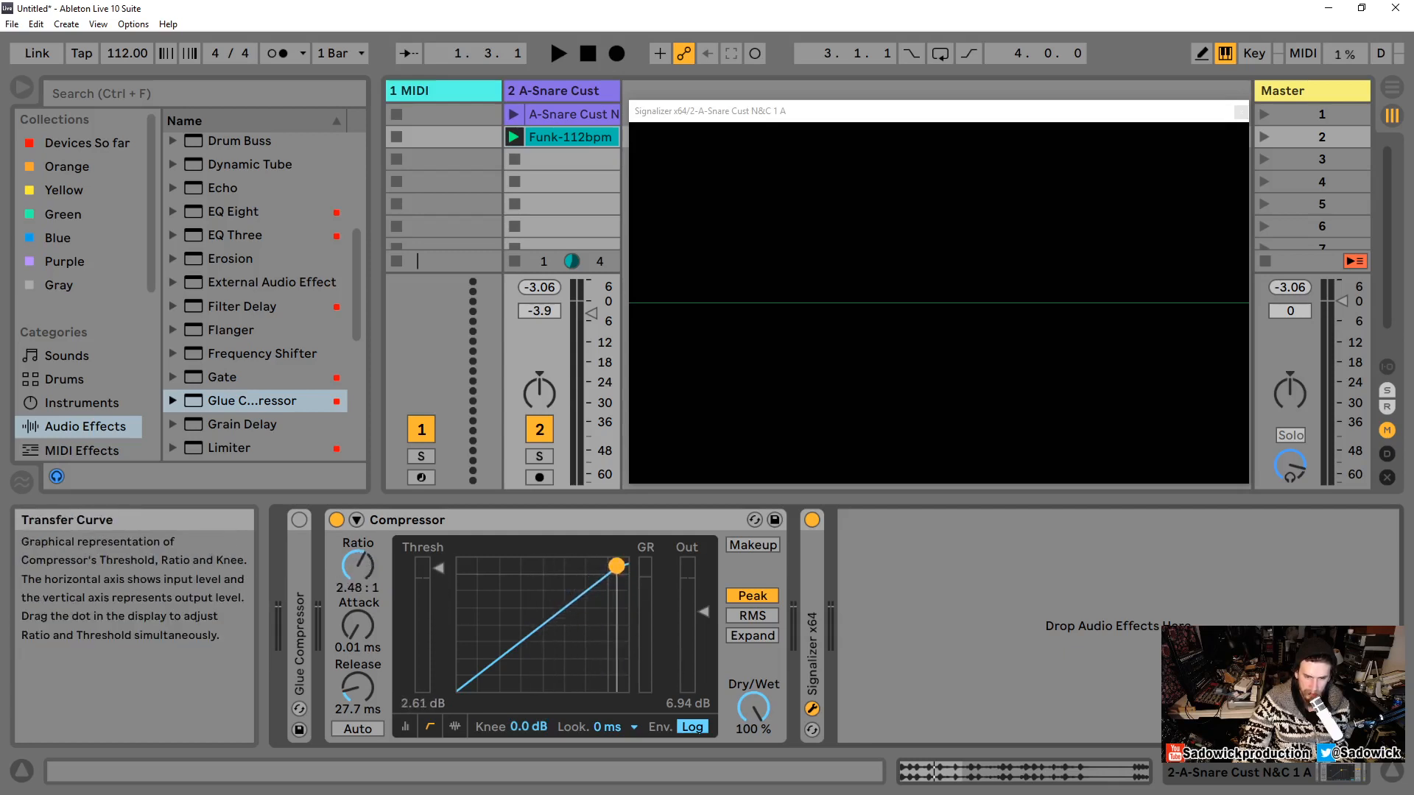
{"action": "left_click_drag", "start_coordinate": [358, 566], "coordinate": [358, 516]}
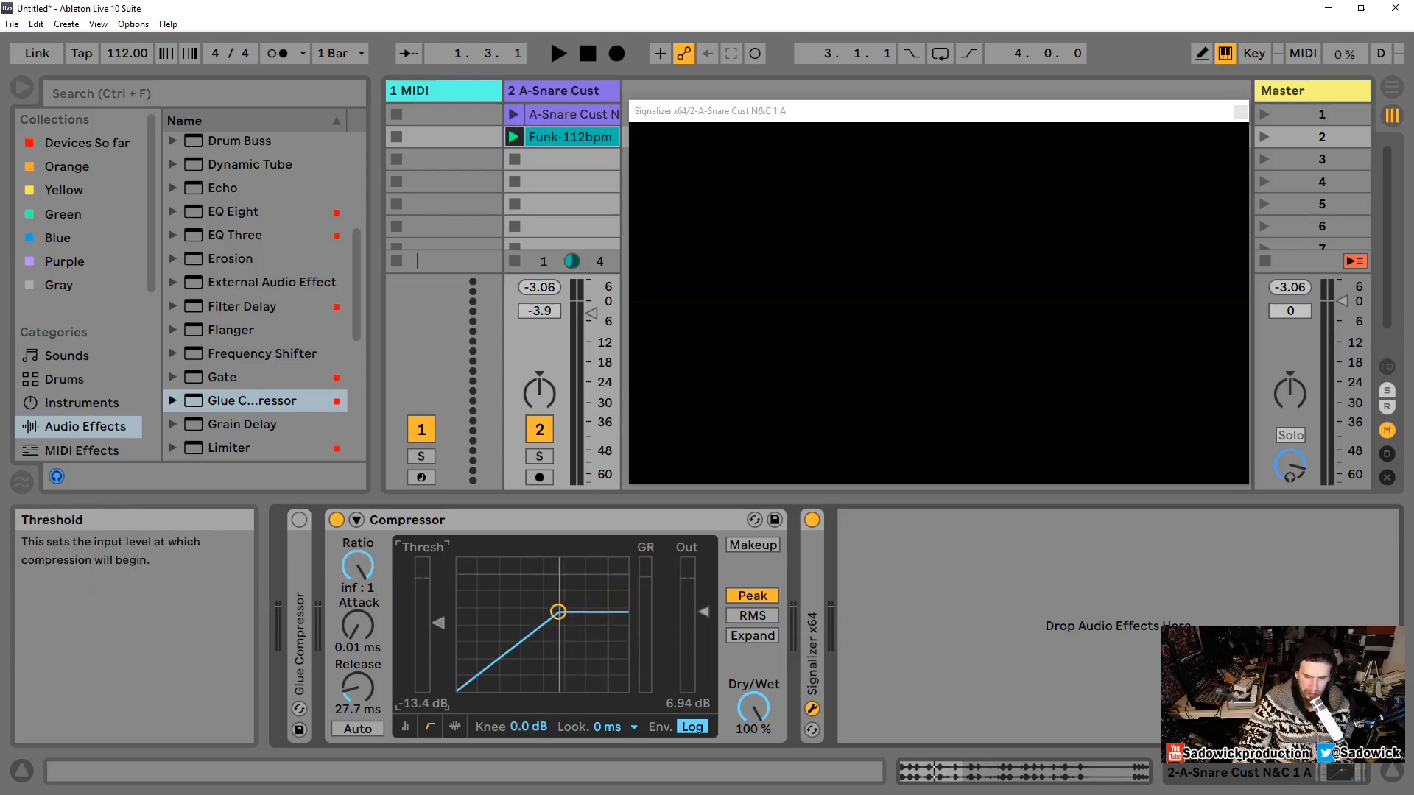
{"action": "left_click_drag", "start_coordinate": [438, 635], "coordinate": [438, 619]}
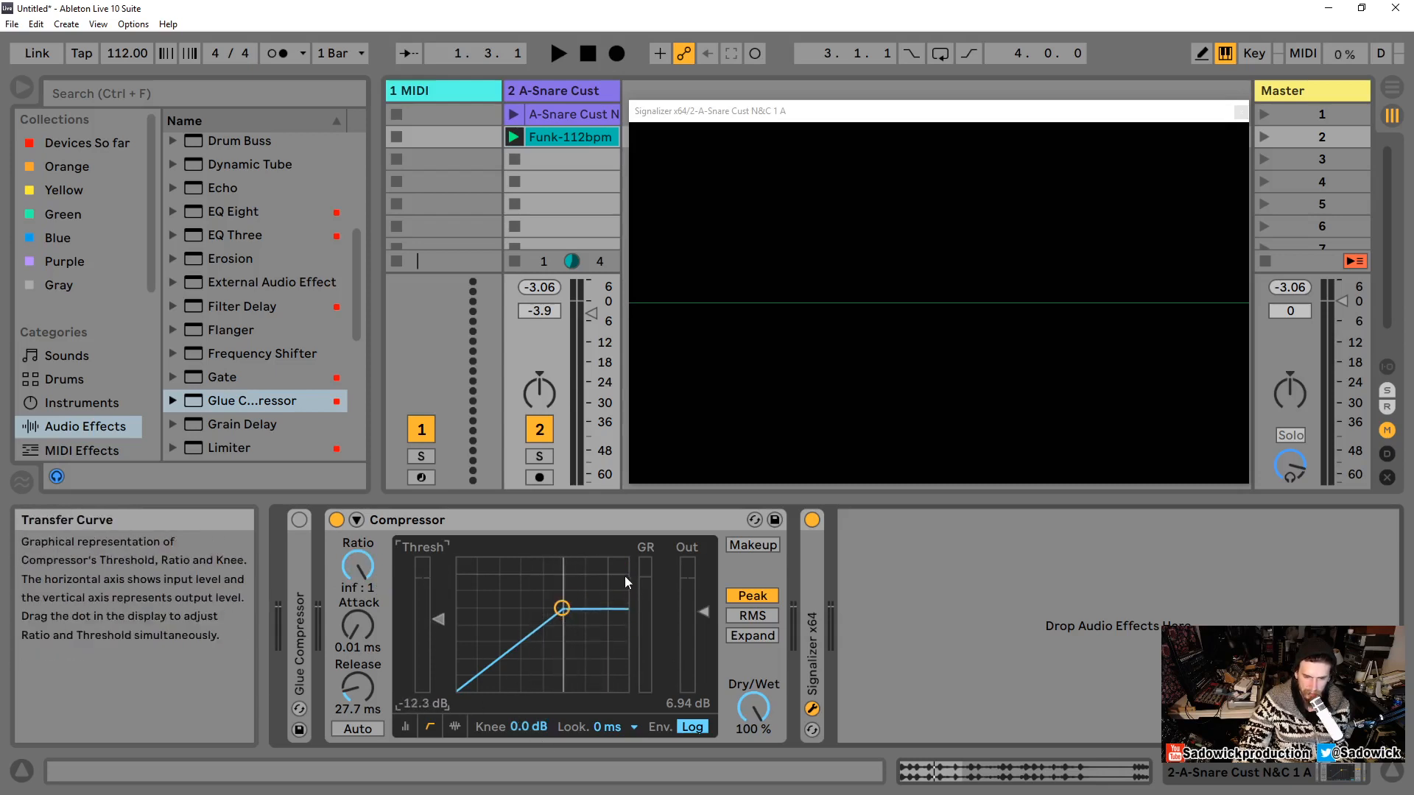
Step: Set the knee to 3.1 dB and switch the display to the gain reduction view
{"action": "left_click_drag", "start_coordinate": [519, 728], "coordinate": [519, 708]}
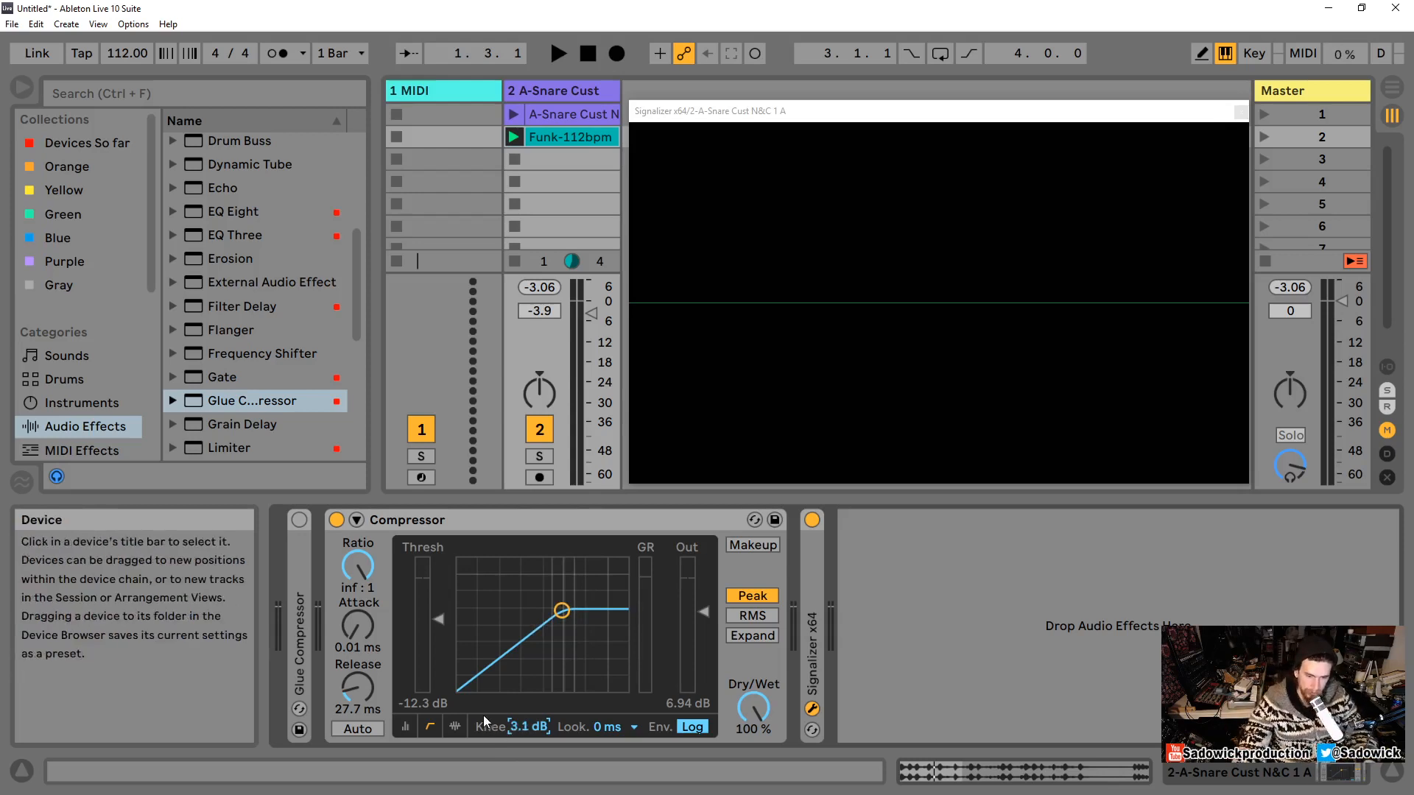
{"action": "left_click", "coordinate": [457, 726]}
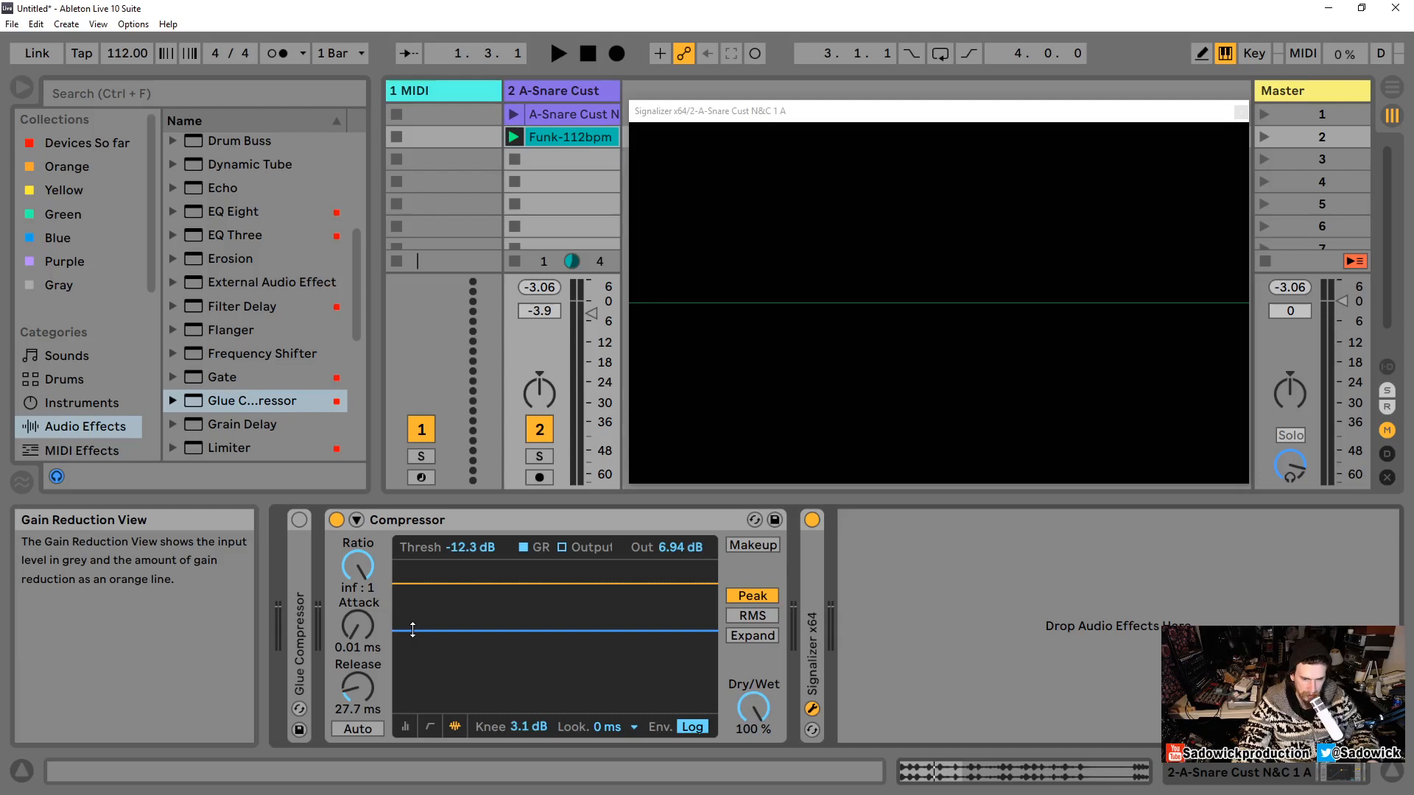
Step: Delete the Compressor and insert a fresh Compressor after the Glue Compressor, showing its activity view
{"action": "right_click", "coordinate": [440, 516]}
{"action": "left_click", "coordinate": [460, 527]}
{"action": "scroll", "coordinate": [245, 365], "scroll_direction": "up", "scroll_amount": 3}
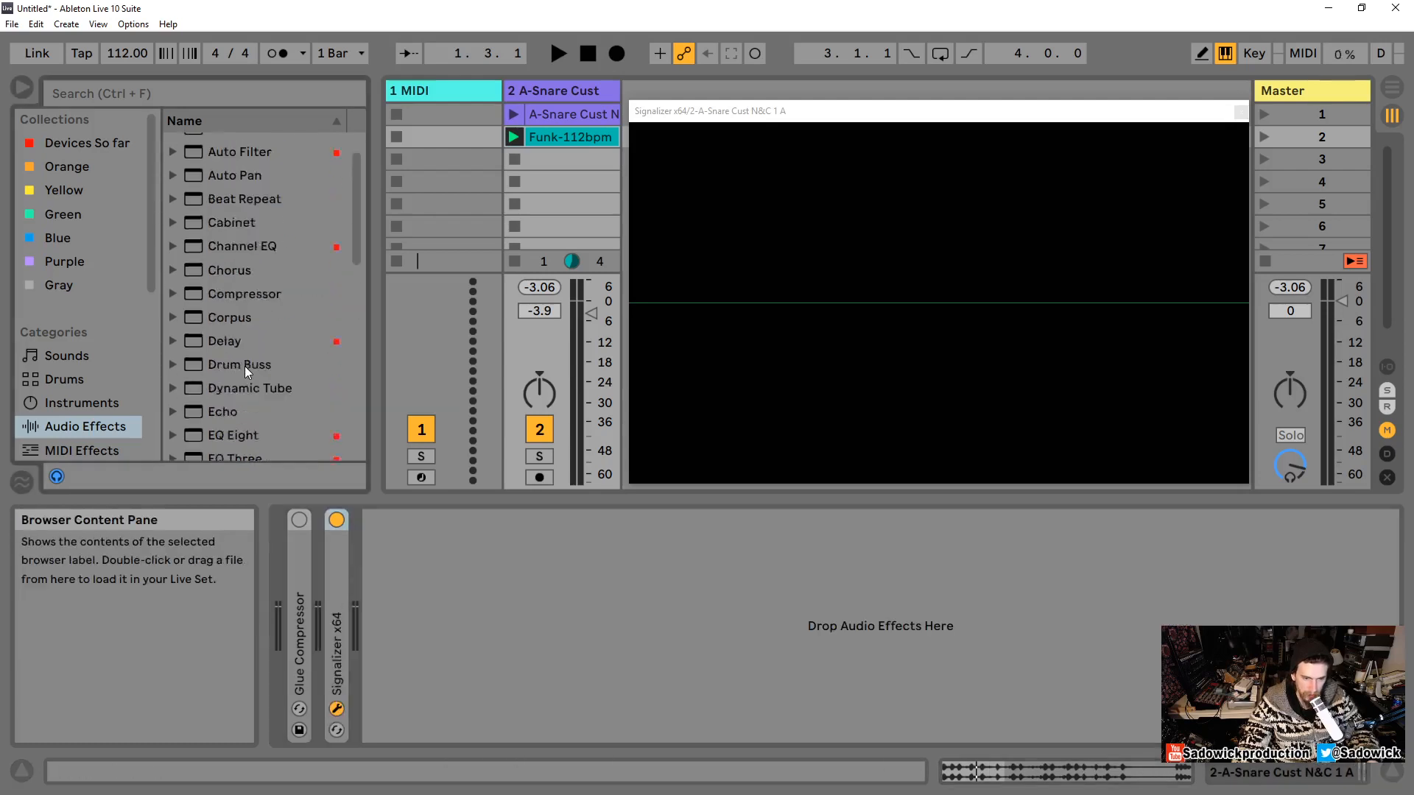
{"action": "scroll", "coordinate": [245, 329], "scroll_direction": "up", "scroll_amount": 2}
{"action": "left_click_drag", "start_coordinate": [241, 332], "coordinate": [338, 612]}
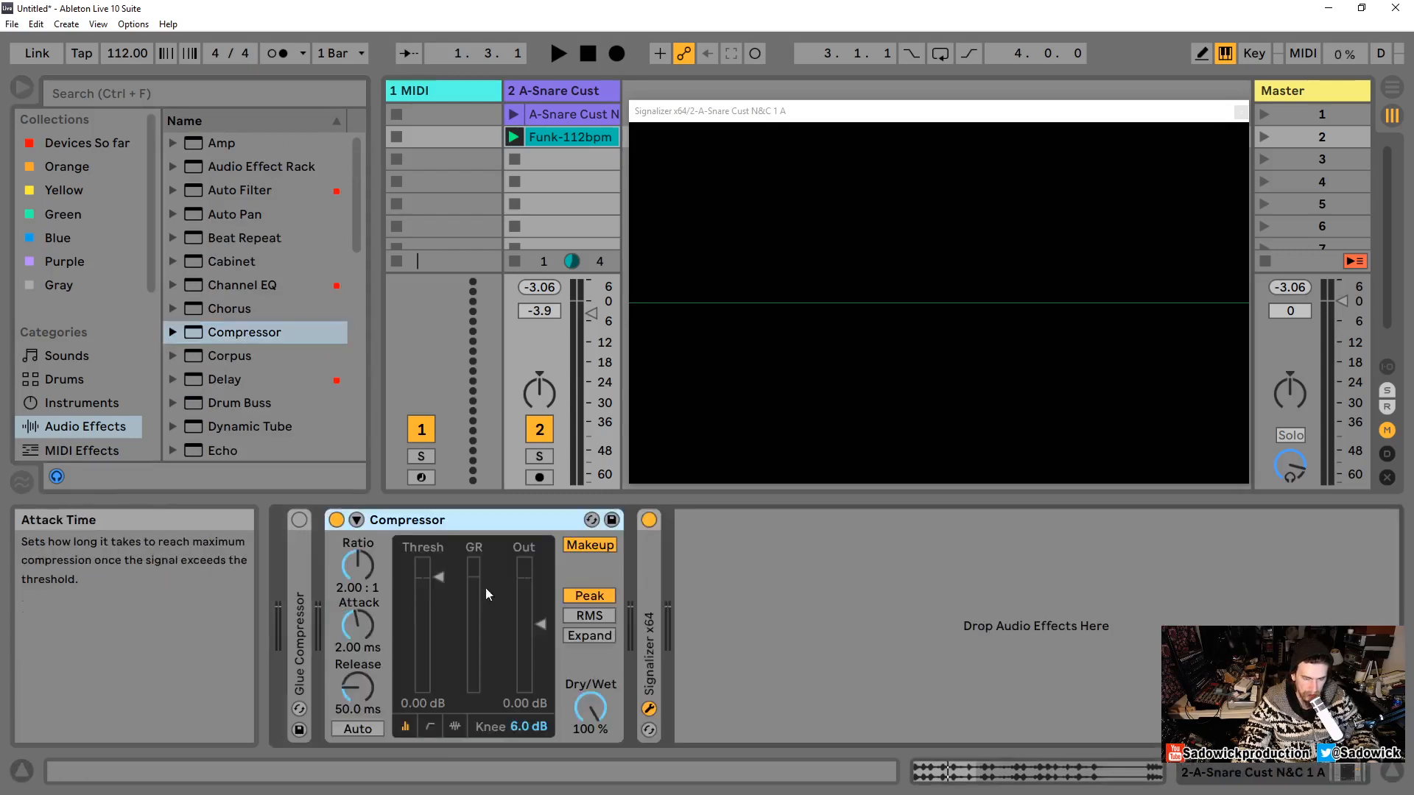
{"action": "left_click", "coordinate": [454, 728]}
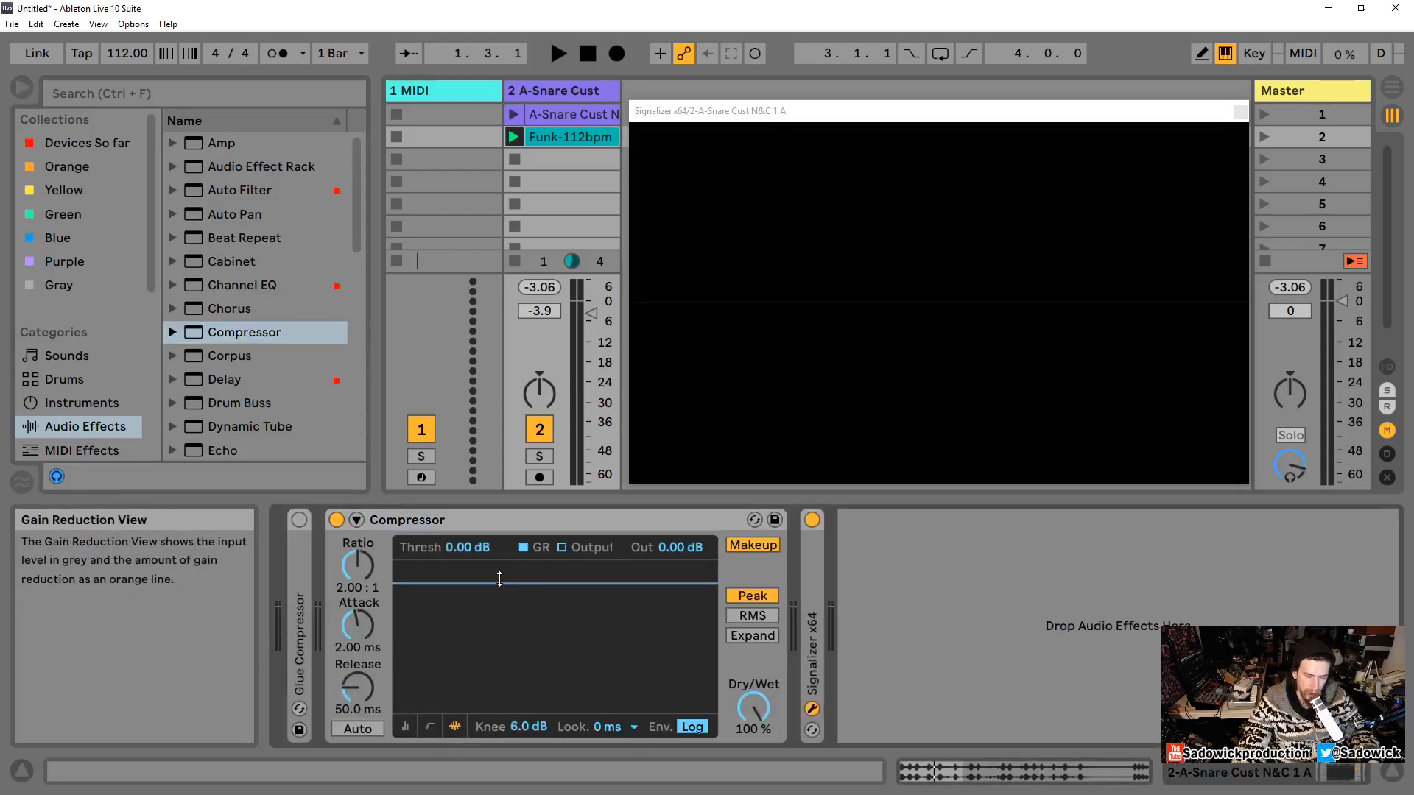
Step: Play the snare loop and set the new Compressor's threshold to about -10.9 dB
{"action": "key", "text": "space"}
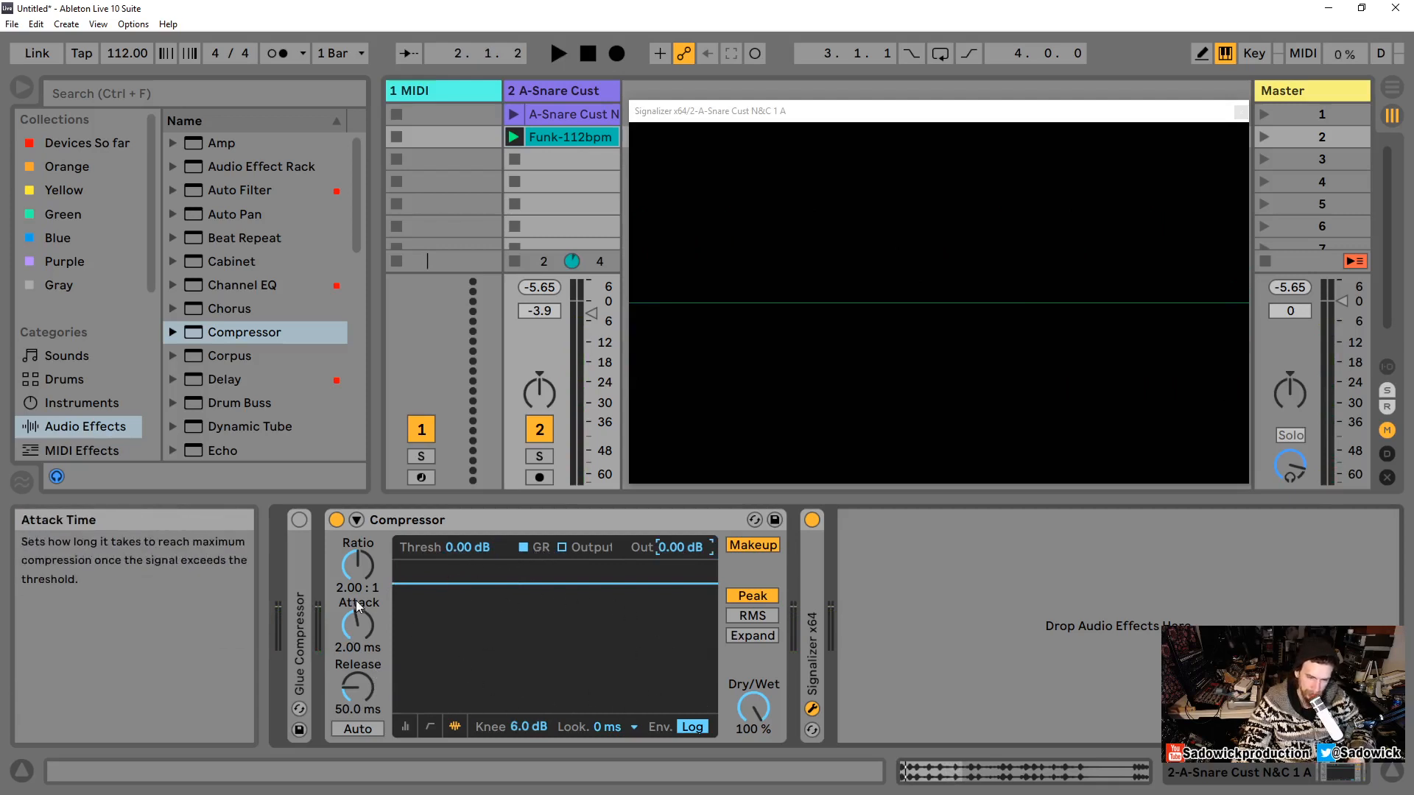
{"action": "left_click", "coordinate": [468, 547]}
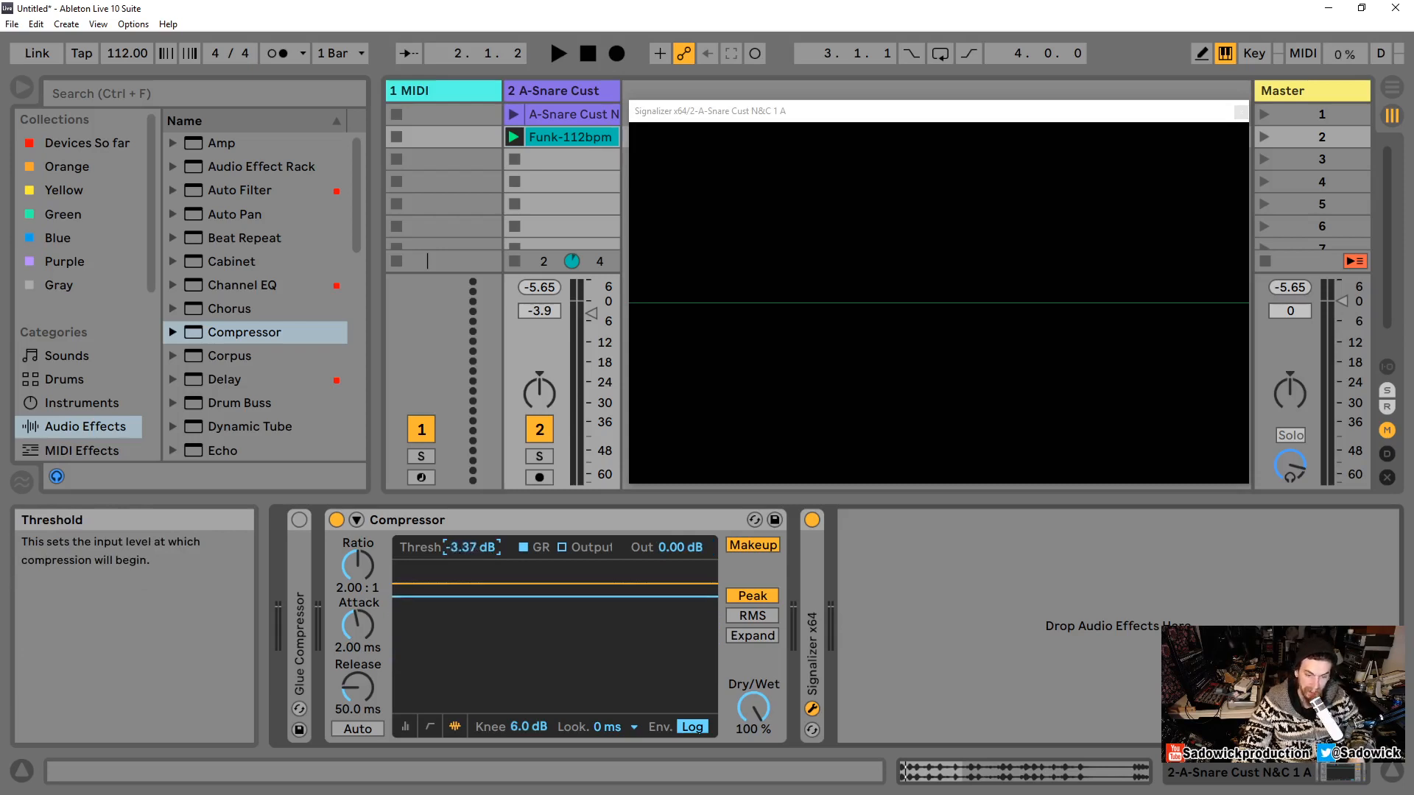
{"action": "key", "text": "space"}
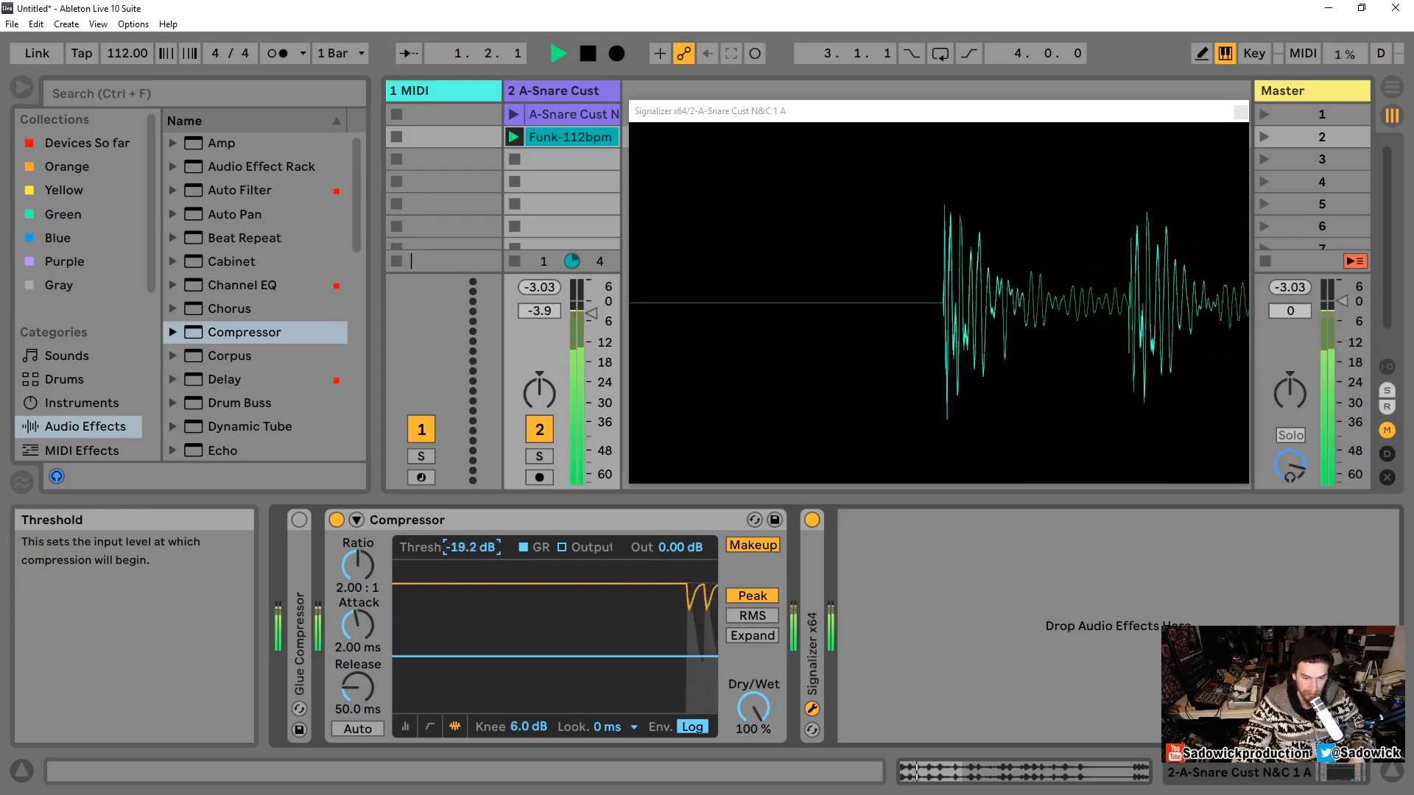
{"action": "left_click_drag", "start_coordinate": [518, 637], "coordinate": [518, 626]}
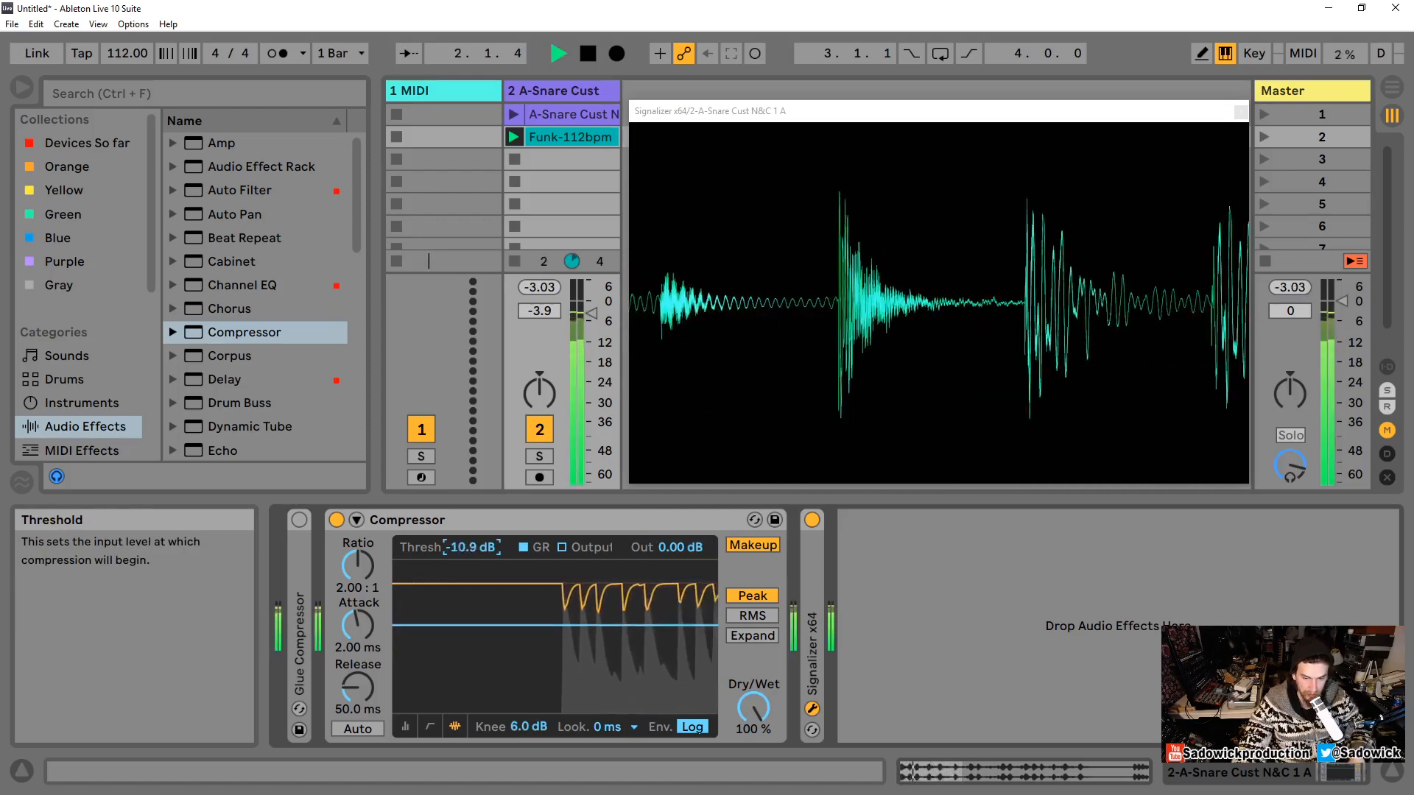
Step: Set the Compressor's attack to 0.01 ms and restart playback of the snare loop
{"action": "key", "text": "space"}
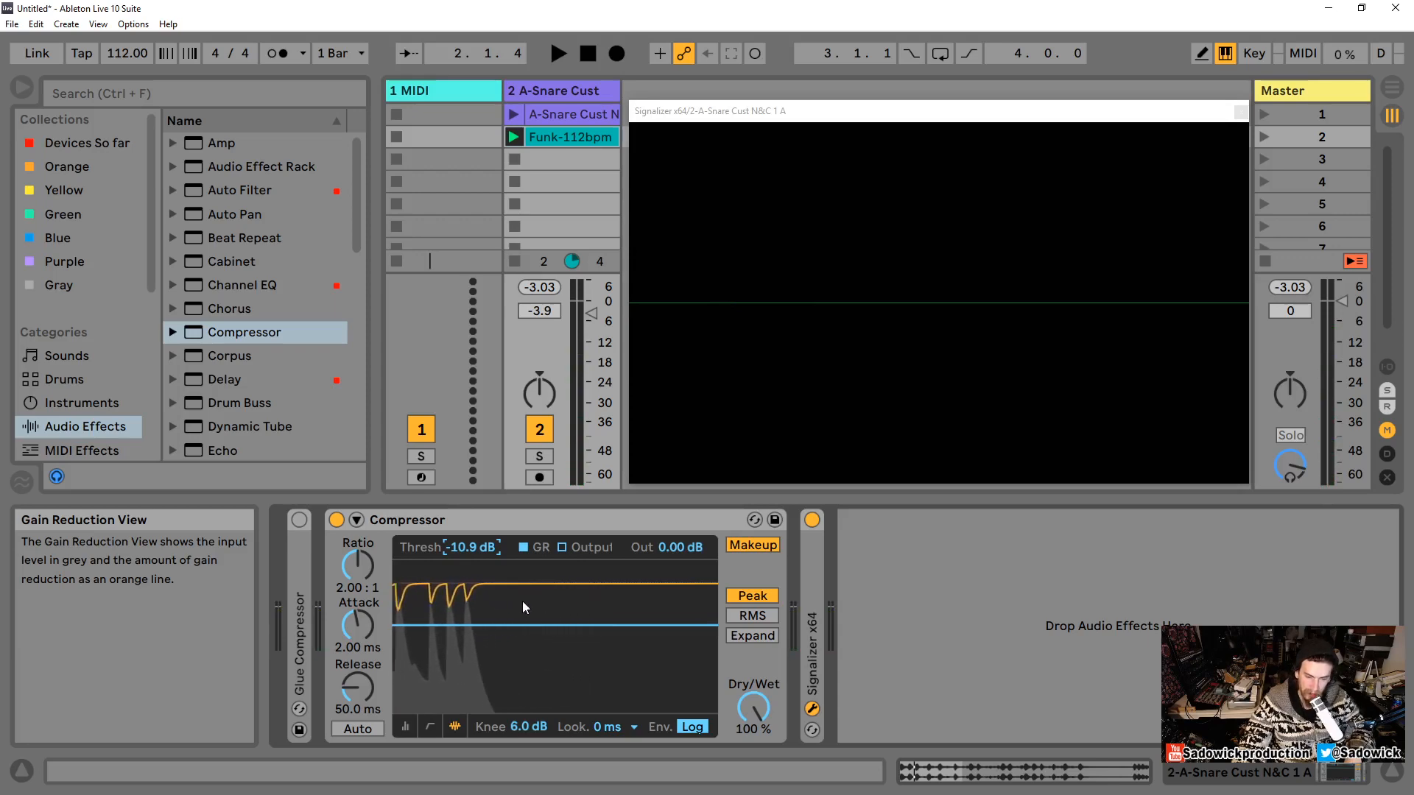
{"action": "left_click_drag", "start_coordinate": [356, 615], "coordinate": [357, 648]}
{"action": "key", "text": "space"}
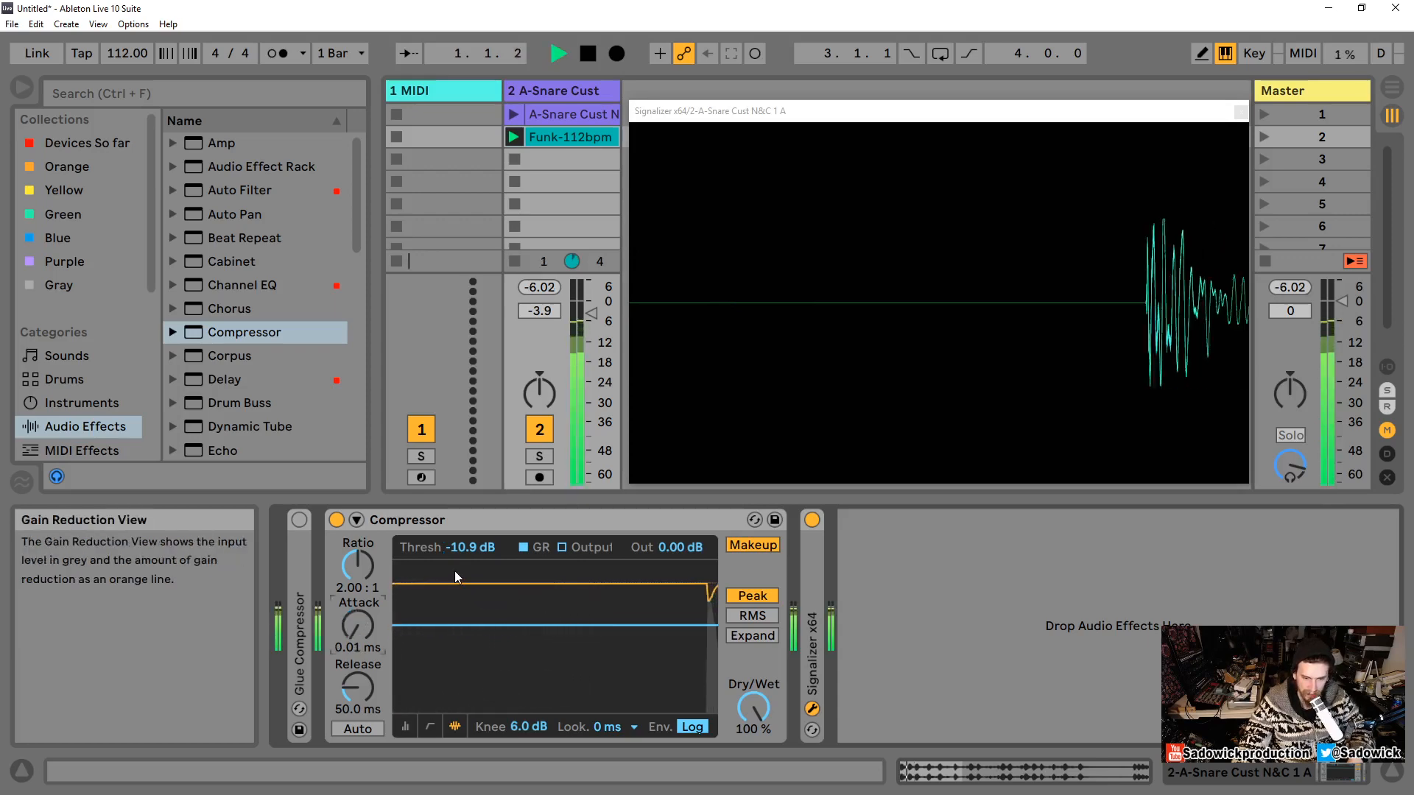
Step: Lower the threshold to about -15.5 dB, then raise it to about -10.6 dB while auditioning the loop
{"action": "left_click_drag", "start_coordinate": [528, 613], "coordinate": [528, 632]}
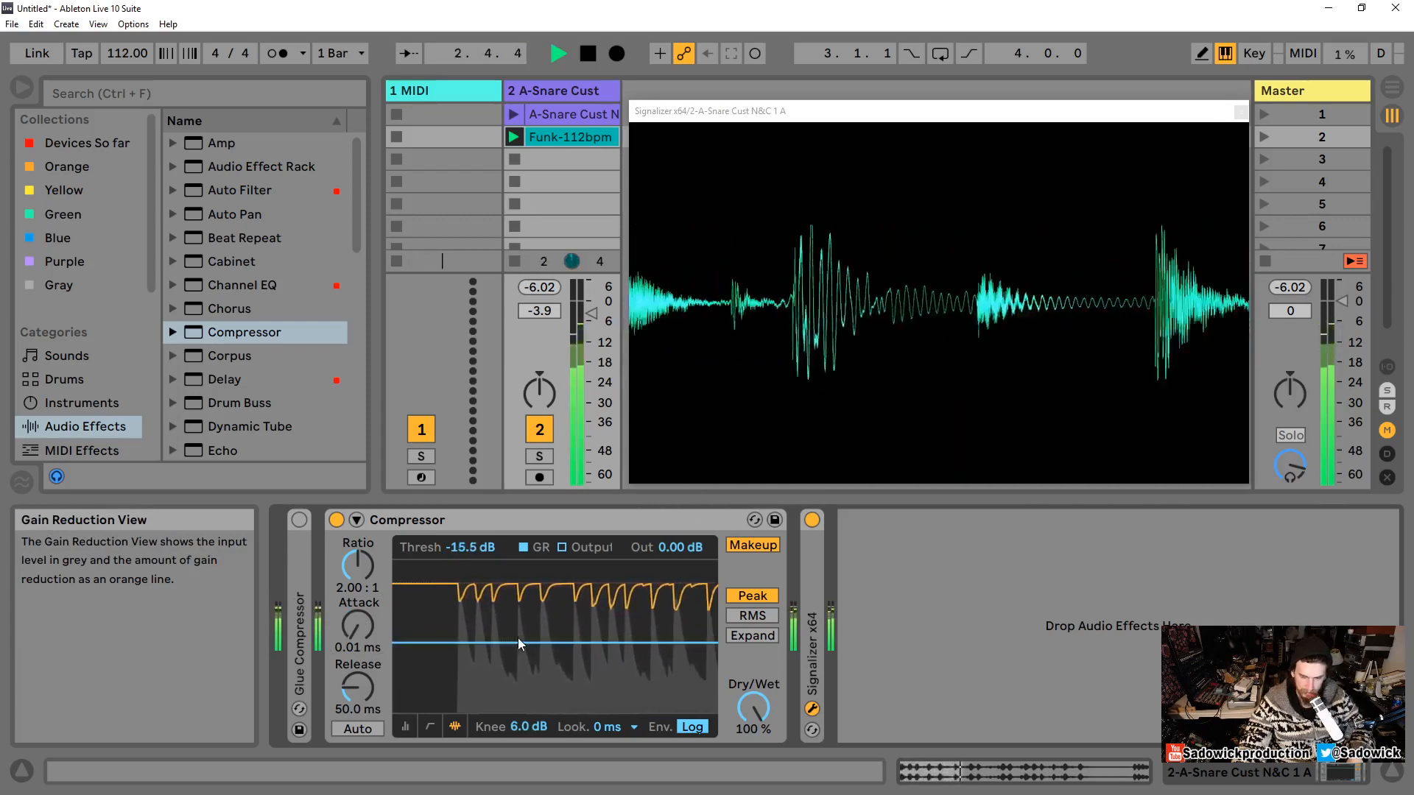
{"action": "key", "text": "space"}
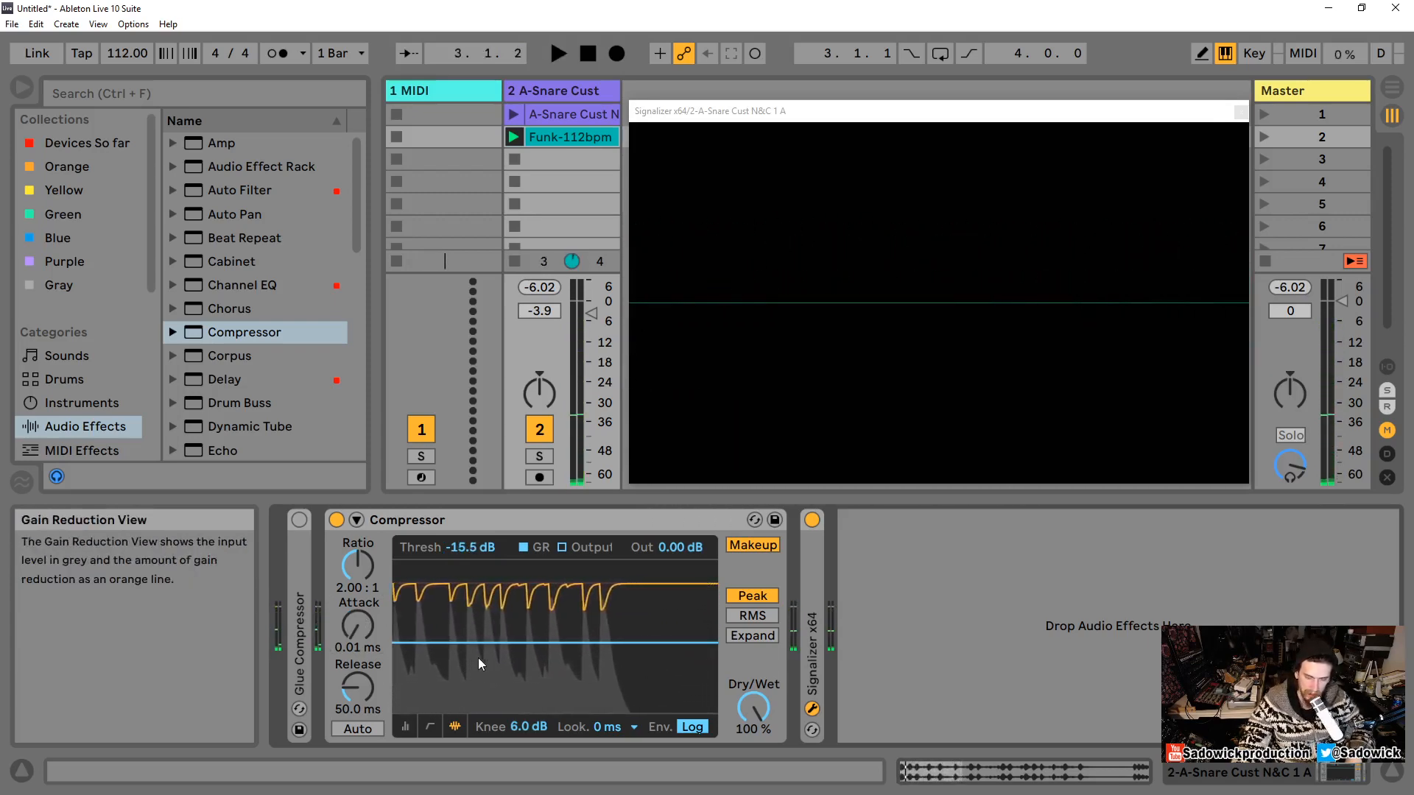
{"action": "key", "text": "space"}
{"action": "left_click_drag", "start_coordinate": [478, 652], "coordinate": [479, 633]}
{"action": "key", "text": "space"}
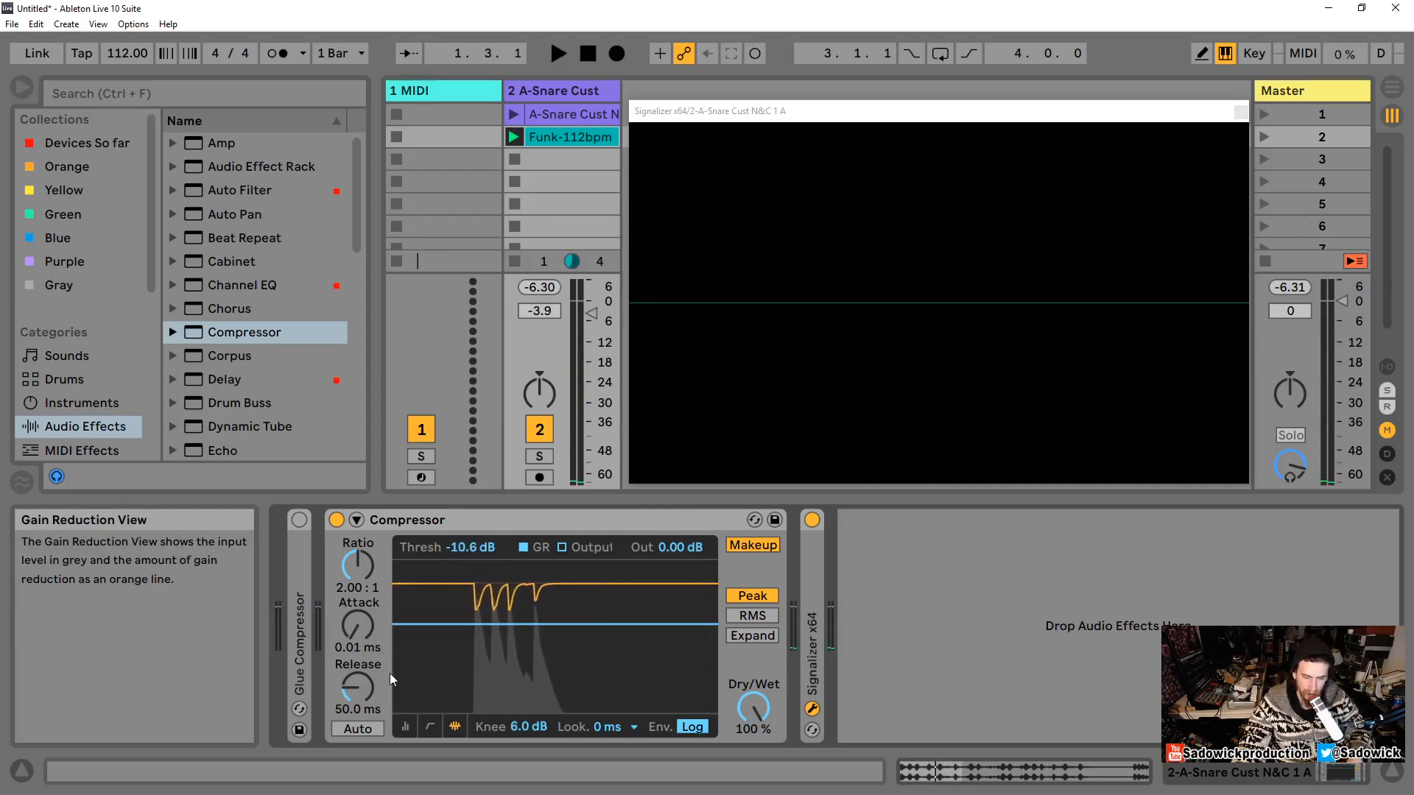
Step: Try a different release time, then reset the release to its default 50.0 ms
{"action": "mouse_move", "coordinate": [352, 687]}
{"action": "left_mouse_down"}
{"action": "mouse_move", "coordinate": [352, 729]}
{"action": "mouse_move", "coordinate": [352, 659]}
{"action": "left_mouse_up"}
{"action": "key", "text": "space"}
{"action": "key", "text": "space"}
{"action": "double_click", "coordinate": [352, 688]}
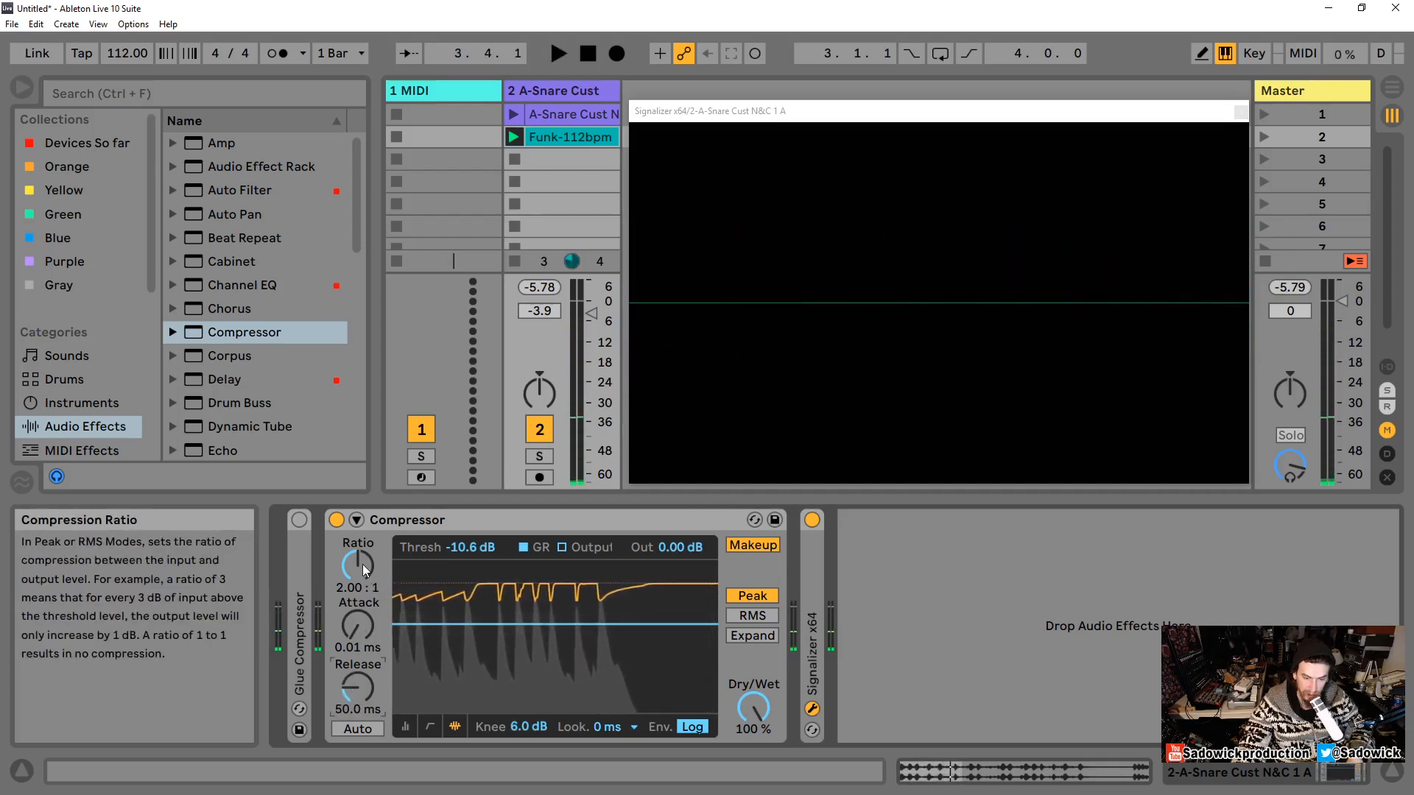
Step: Set the ratio to inf:1 and the threshold to about -17.1 dB, and play the loop
{"action": "left_click_drag", "start_coordinate": [362, 564], "coordinate": [363, 516]}
{"action": "left_click_drag", "start_coordinate": [506, 576], "coordinate": [506, 649]}
{"action": "key", "text": "space"}
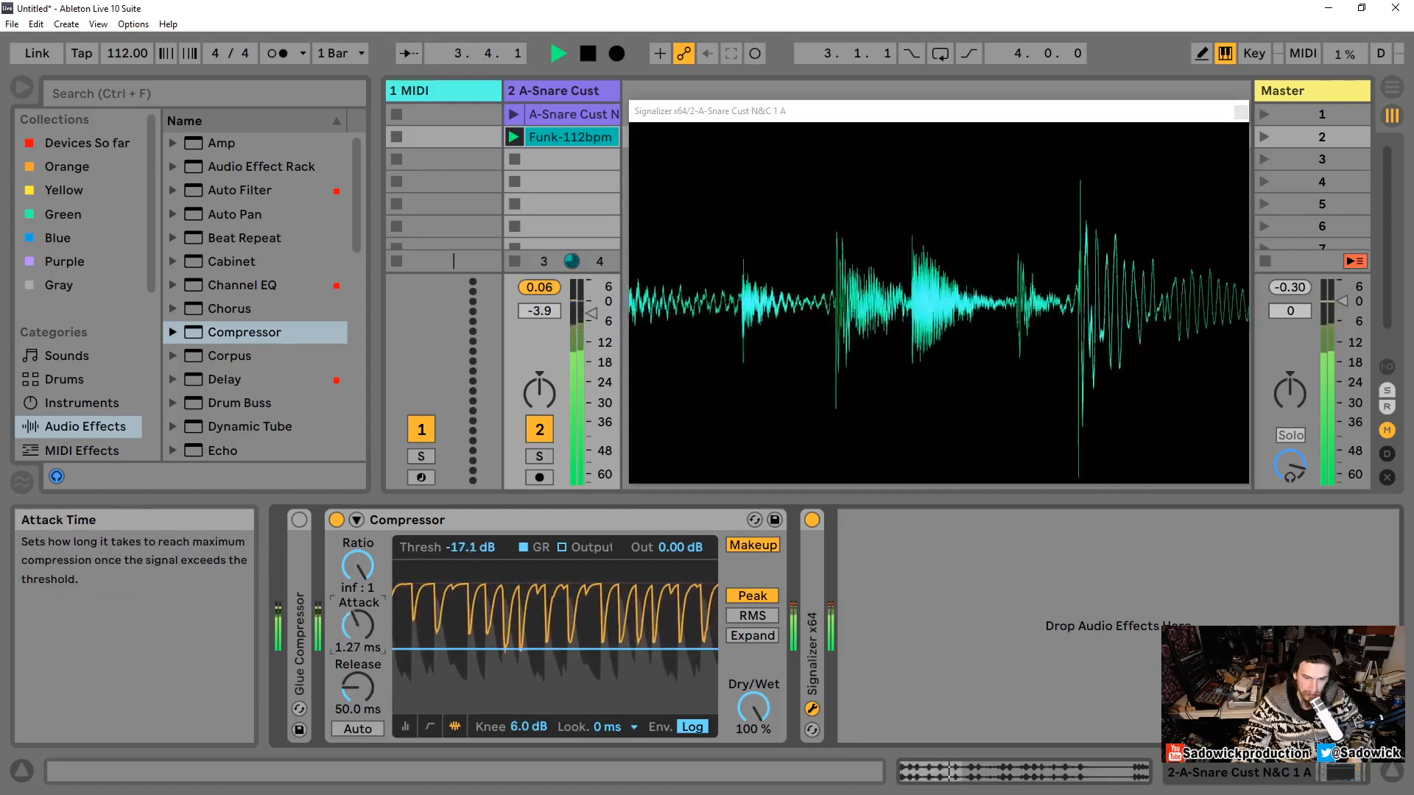
{"action": "mouse_move", "coordinate": [358, 685]}
{"action": "left_mouse_down"}
{"action": "mouse_move", "coordinate": [358, 635]}
{"action": "mouse_move", "coordinate": [346, 683]}
{"action": "left_mouse_up"}
{"action": "key", "text": "space"}
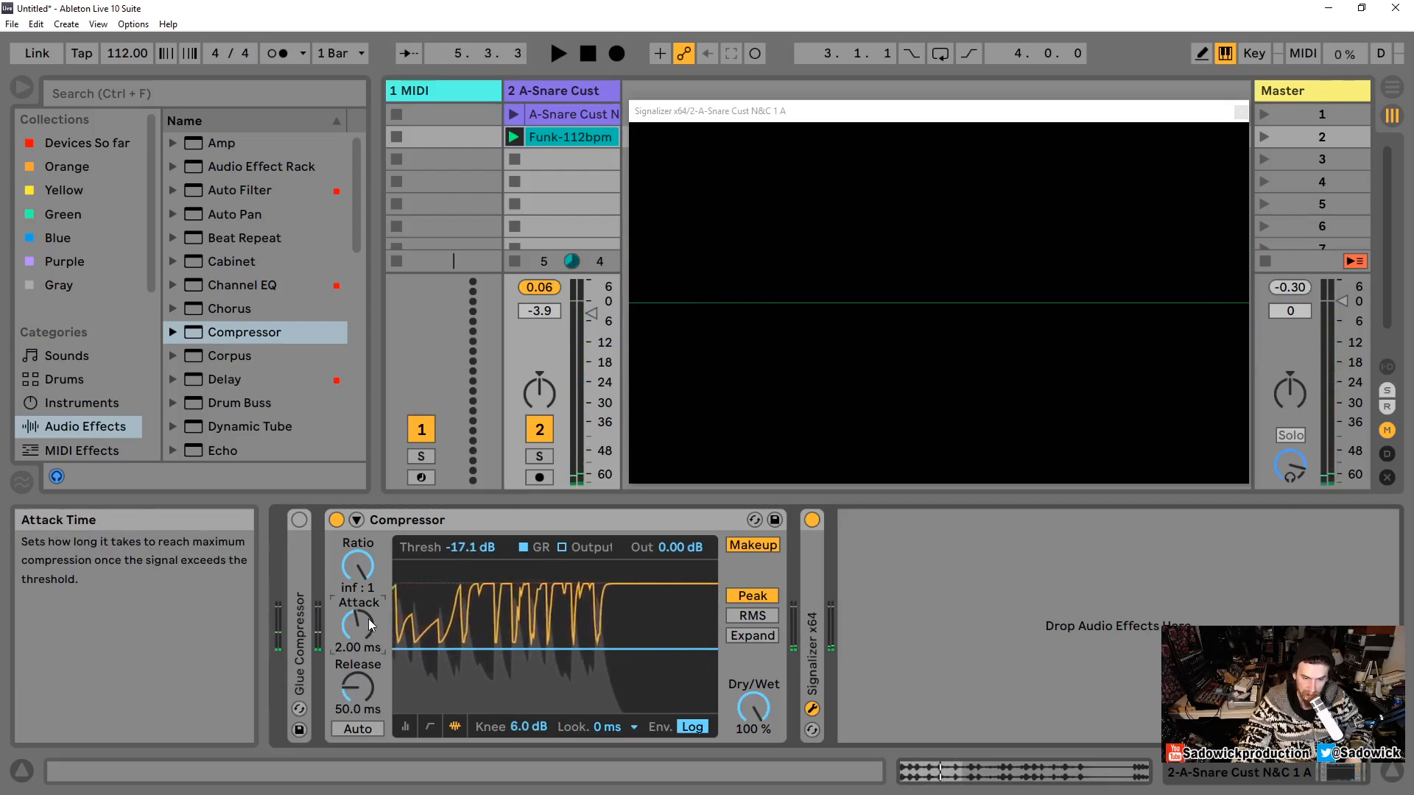
Step: Set the ratio back to 2.00:1 and the threshold to about -12.9 dB, auditioning the result
{"action": "left_click_drag", "start_coordinate": [369, 619], "coordinate": [368, 604]}
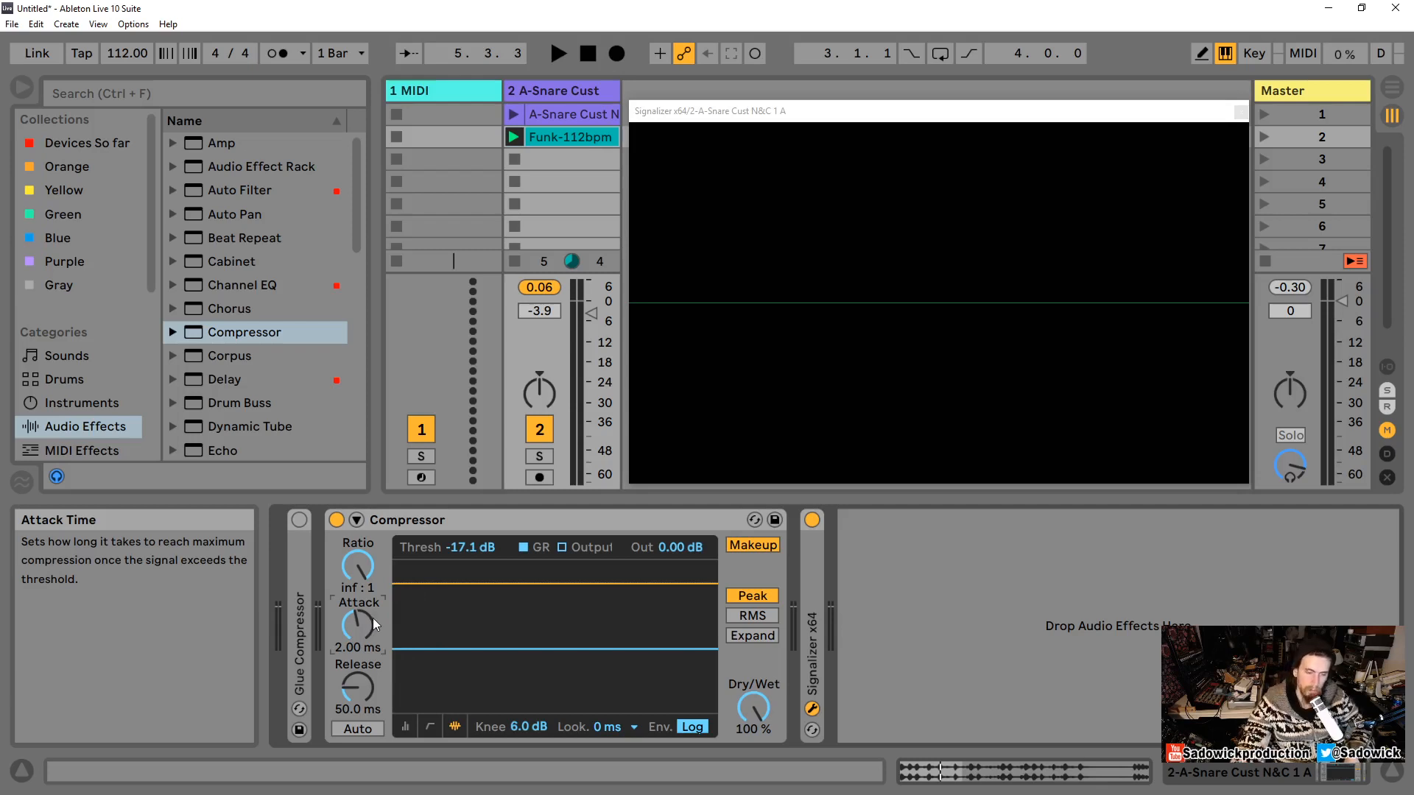
{"action": "left_click_drag", "start_coordinate": [365, 571], "coordinate": [365, 604]}
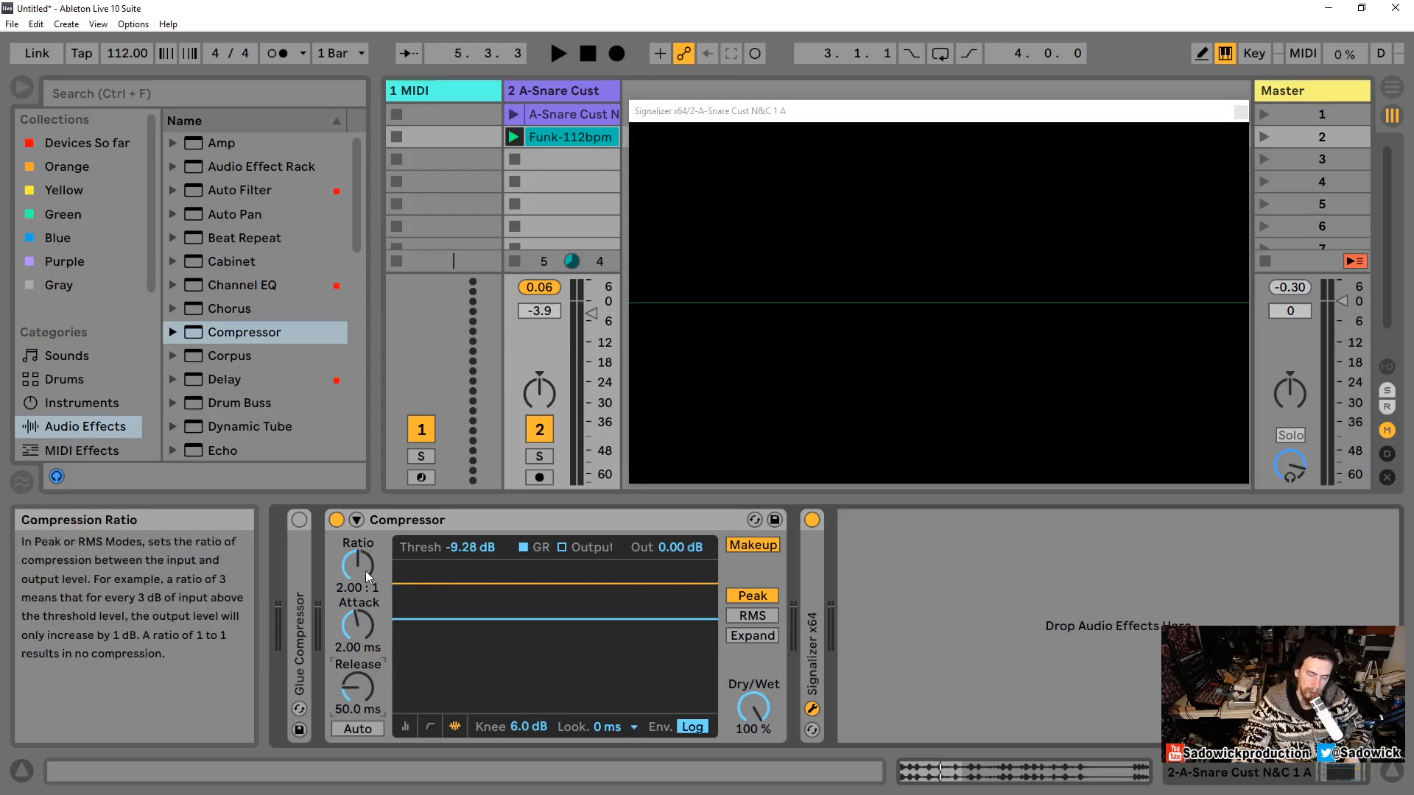
{"action": "key", "text": "space"}
{"action": "left_click_drag", "start_coordinate": [457, 623], "coordinate": [490, 635]}
{"action": "key", "text": "space"}
{"action": "key", "text": "space"}
{"action": "key", "text": "space"}
{"action": "key", "text": "space"}
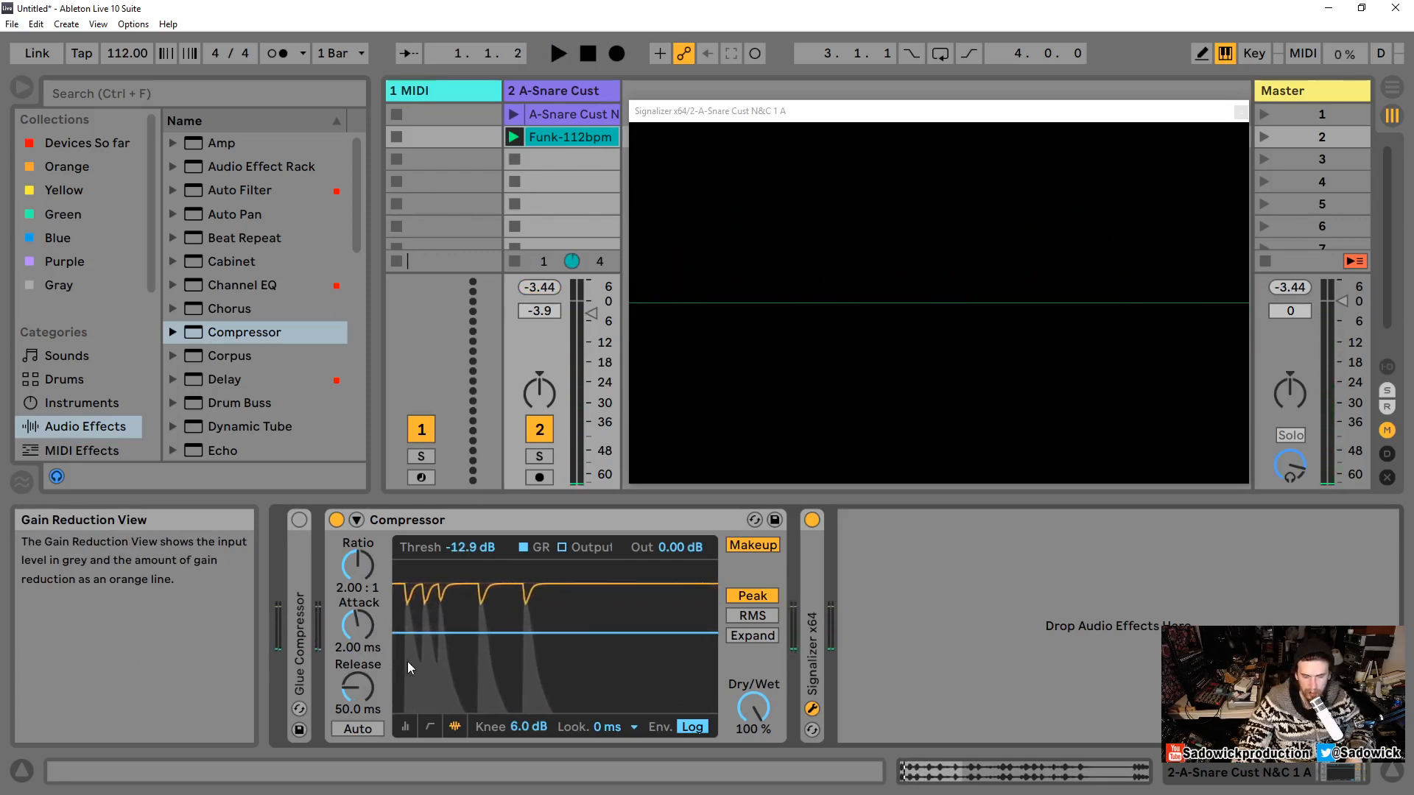
Step: Set the attack to about 31.1 ms and audition the snare loop repeatedly
{"action": "key", "text": "space"}
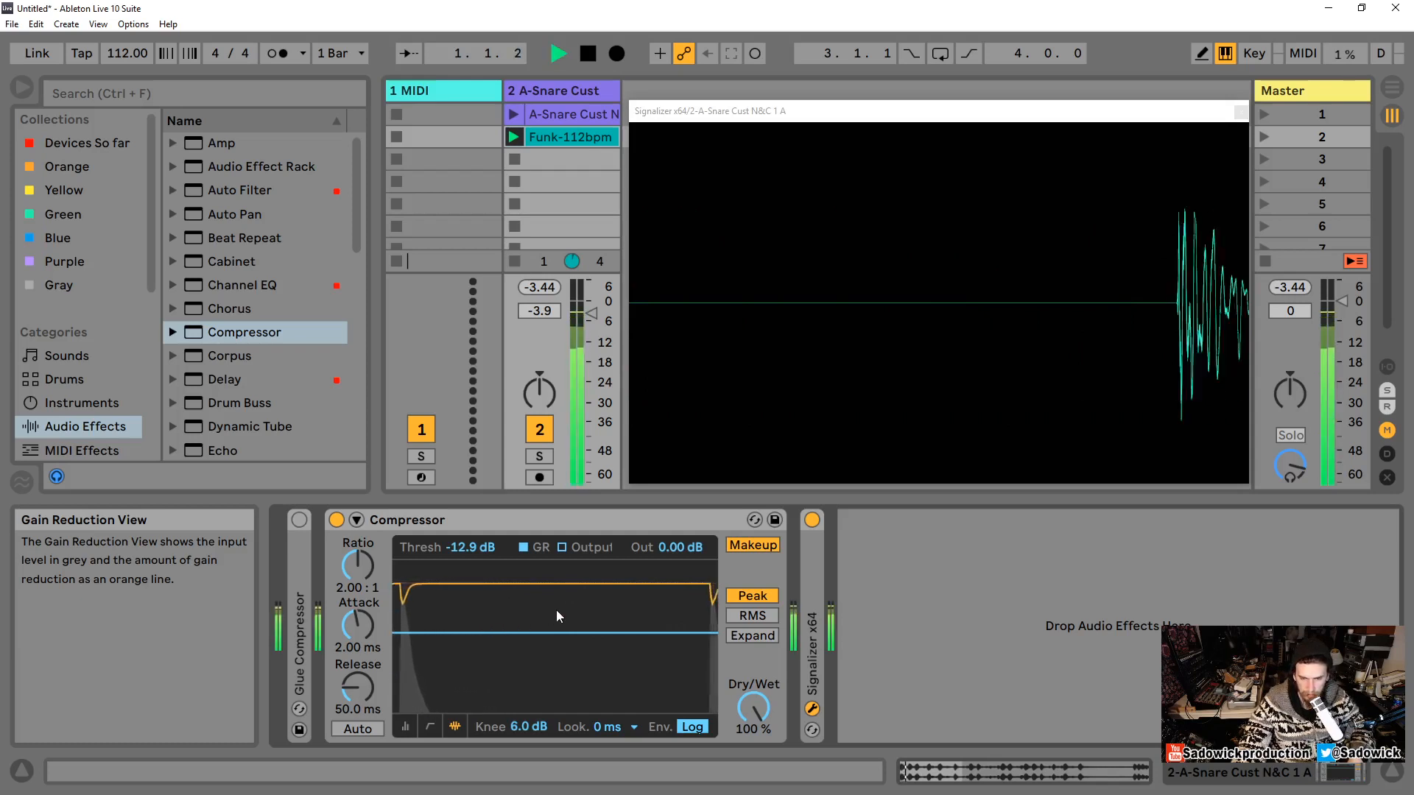
{"action": "key", "text": "space"}
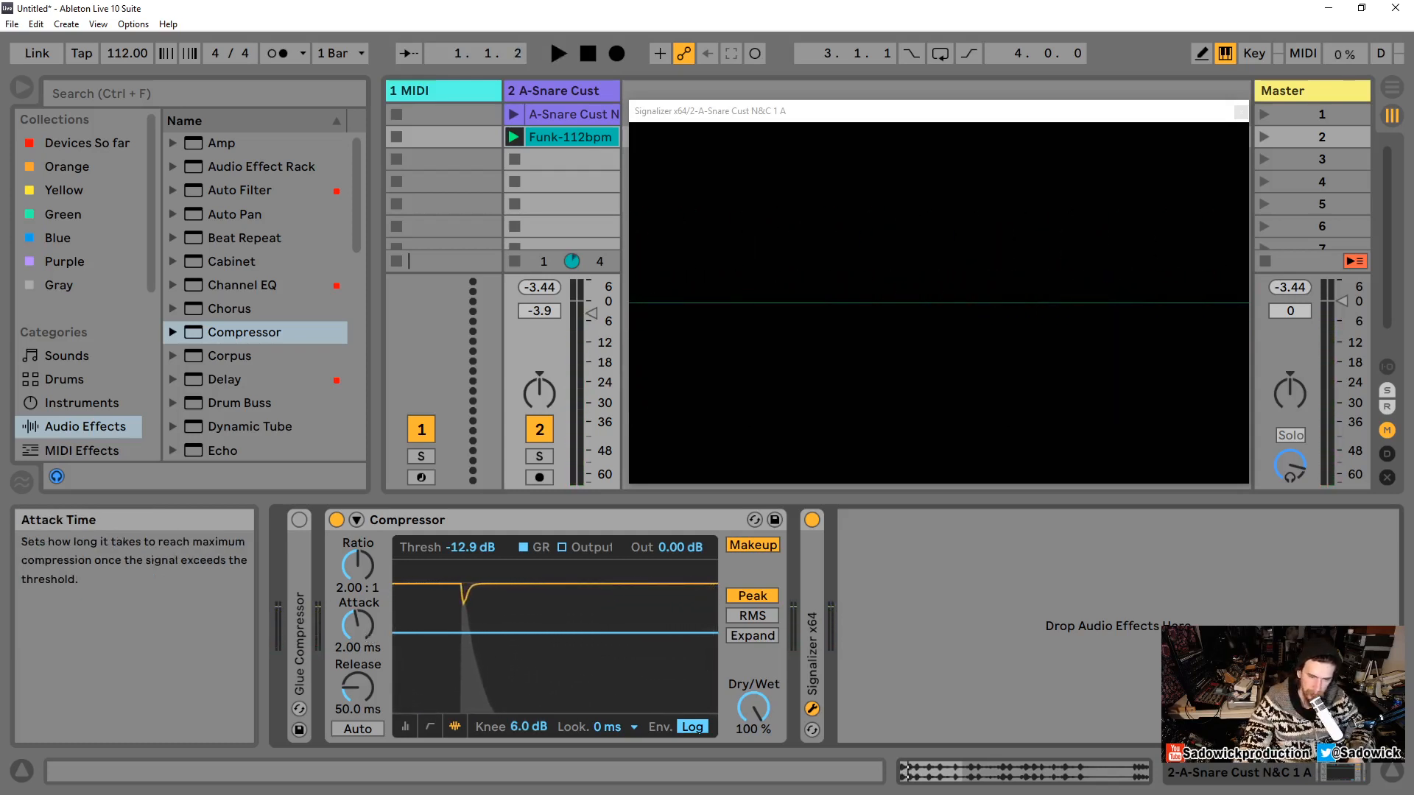
{"action": "key", "text": "space"}
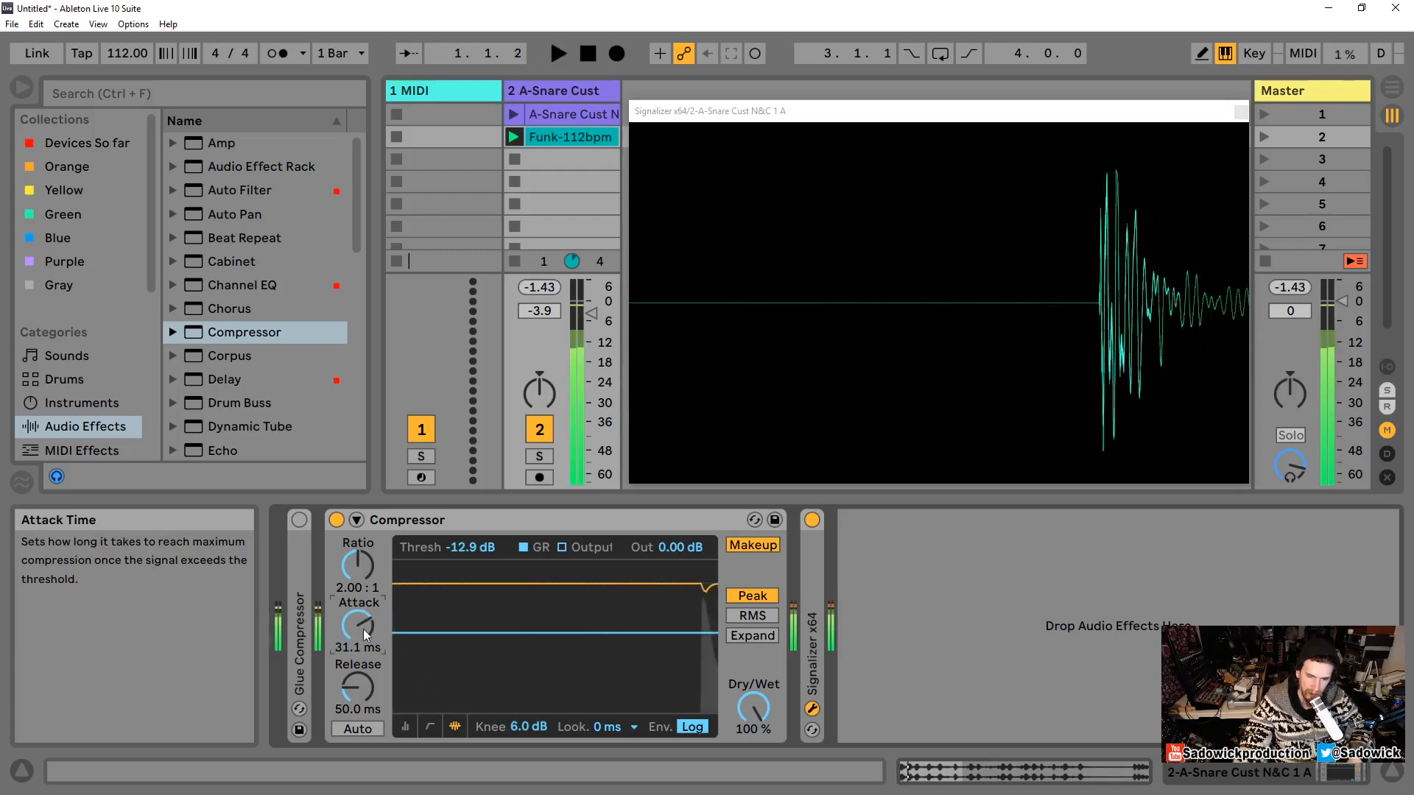
{"action": "key", "text": "space"}
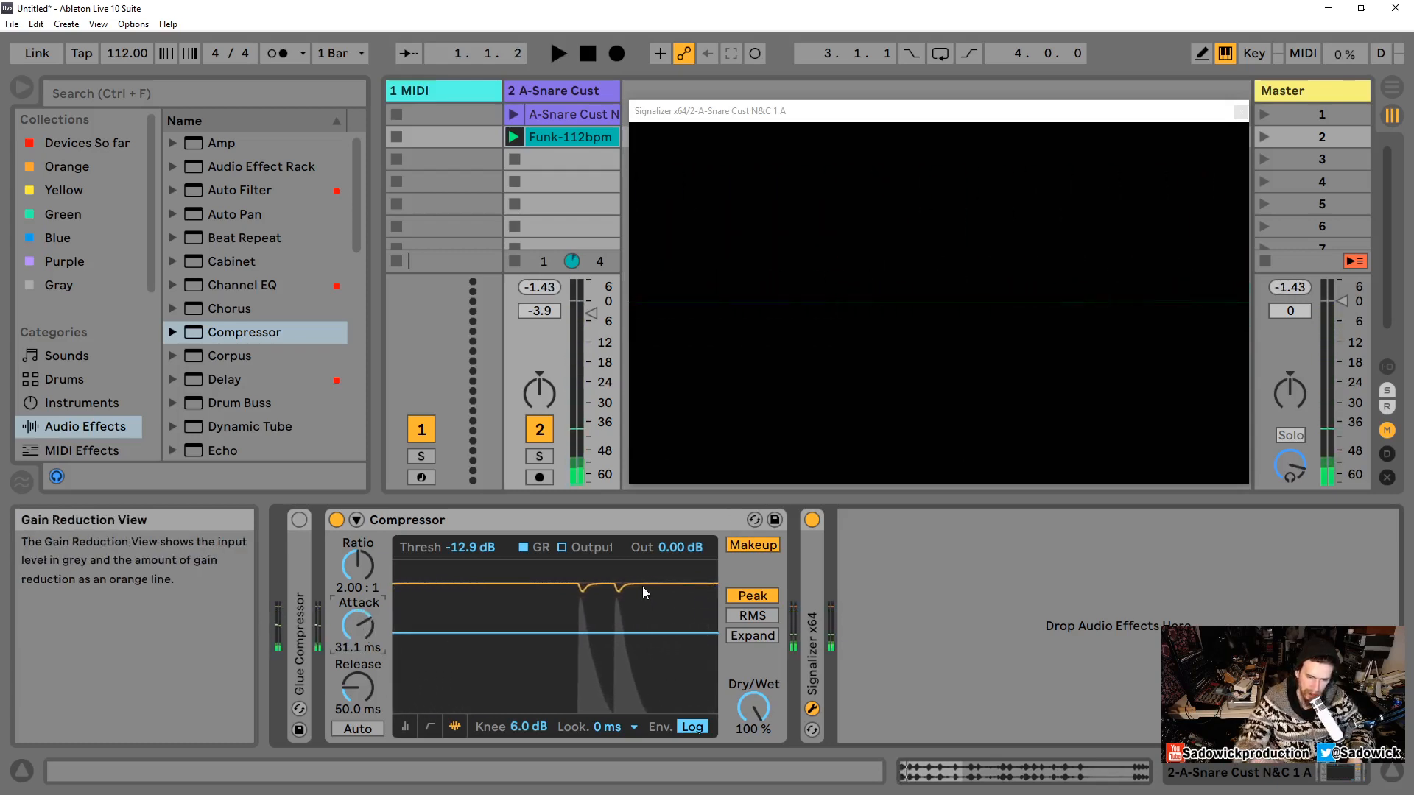
{"action": "key", "text": "space"}
{"action": "key", "text": "space"}
{"action": "key", "text": "space"}
{"action": "key", "text": "space"}
{"action": "key", "text": "space"}
{"action": "key", "text": "space"}
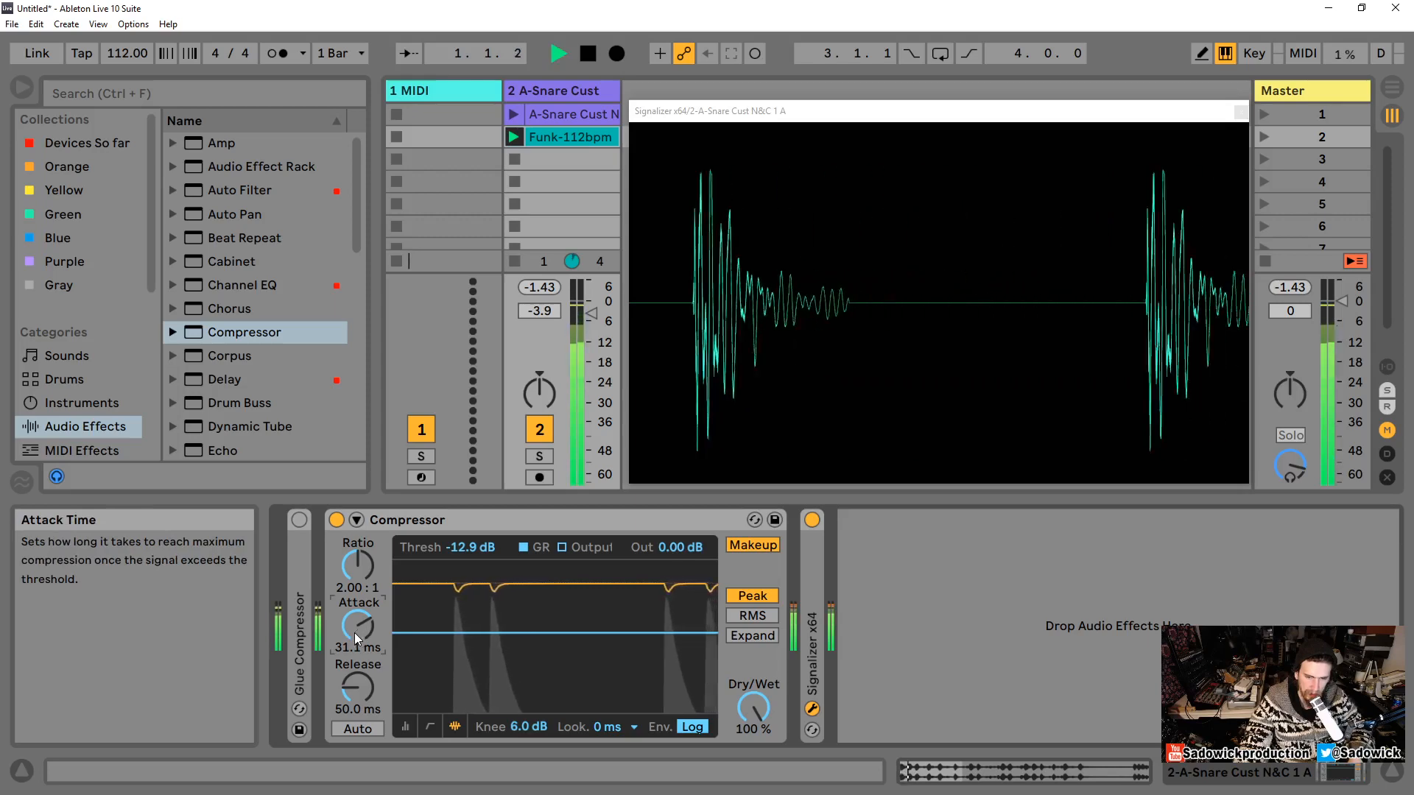
Step: Sweep the attack between 0.01 ms and 49.0 ms while listening, then reset it to 2.00 ms
{"action": "left_click_drag", "start_coordinate": [357, 628], "coordinate": [358, 574]}
{"action": "key", "text": "space"}
{"action": "key", "text": "space"}
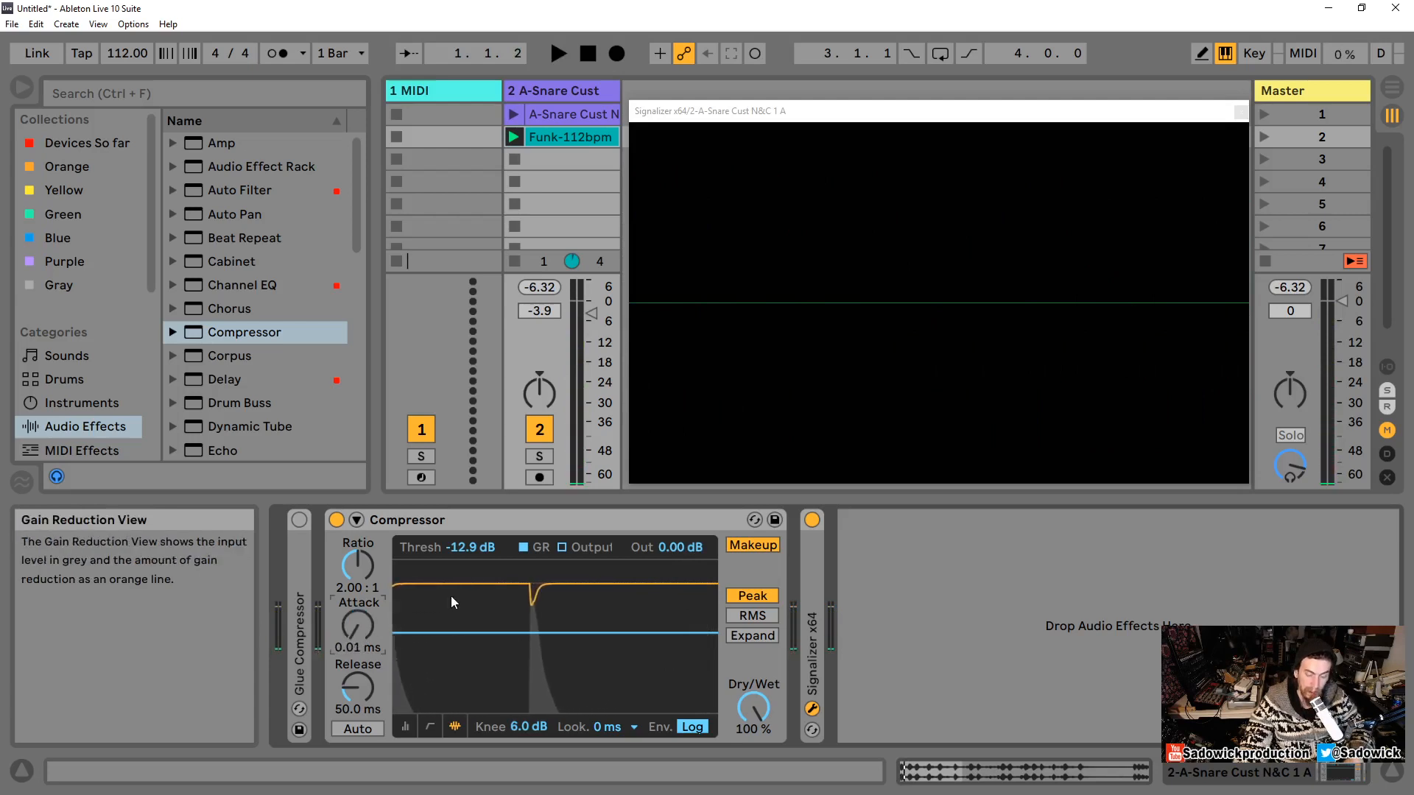
{"action": "left_click_drag", "start_coordinate": [358, 627], "coordinate": [359, 678]}
{"action": "left_click_drag", "start_coordinate": [358, 627], "coordinate": [360, 616]}
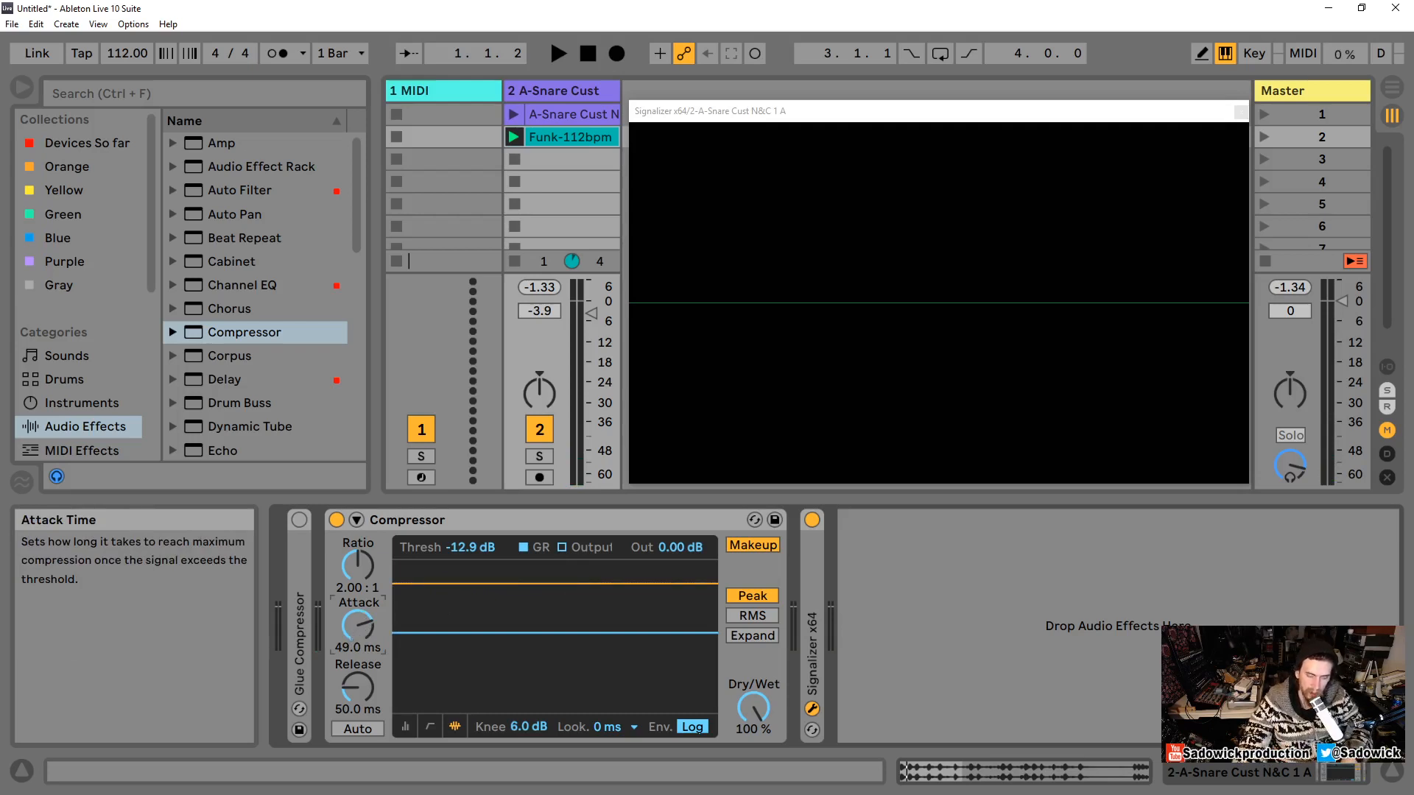
{"action": "double_click", "coordinate": [351, 629]}
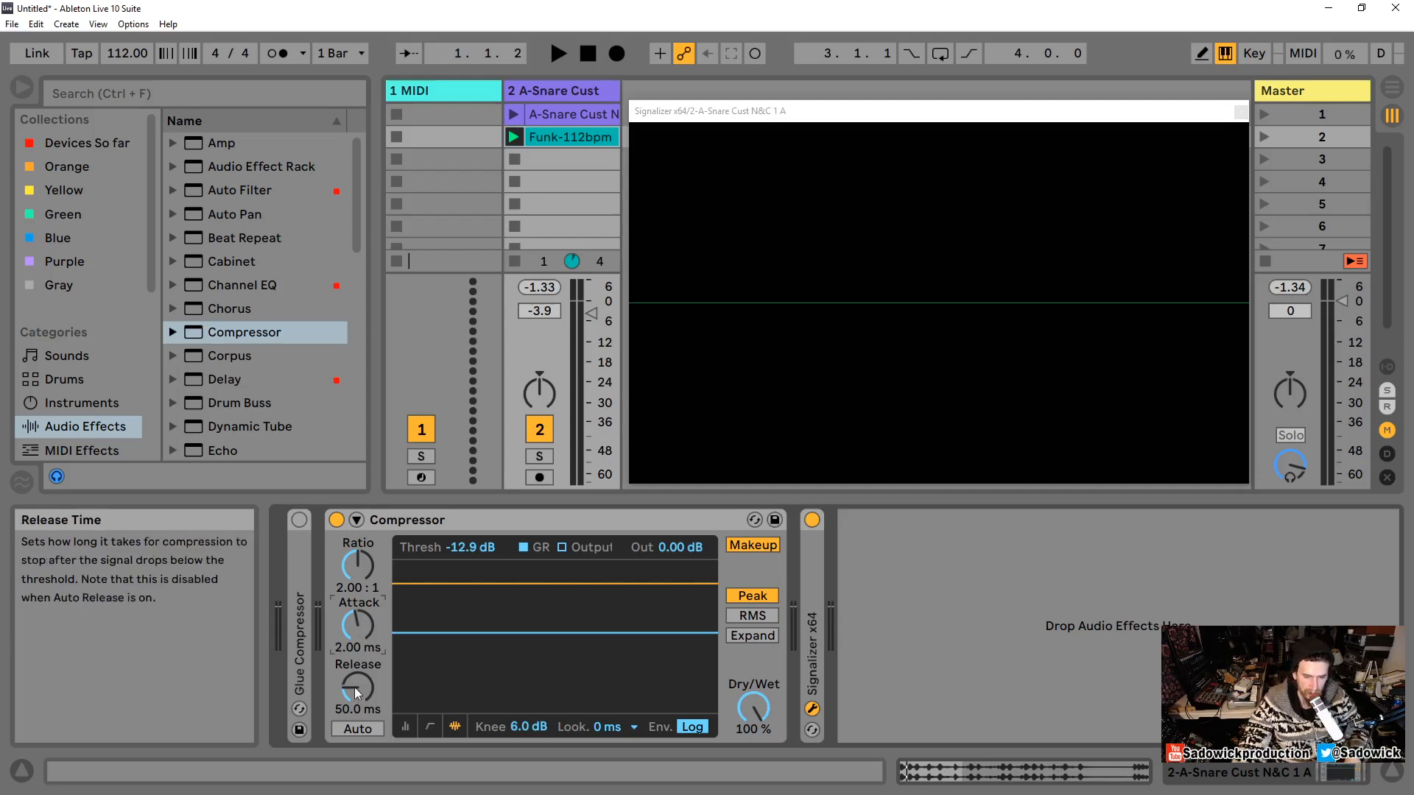
Step: Try a 605 ms release, settle on 113 ms, and switch the release envelope to Lin
{"action": "left_click_drag", "start_coordinate": [353, 692], "coordinate": [354, 703]}
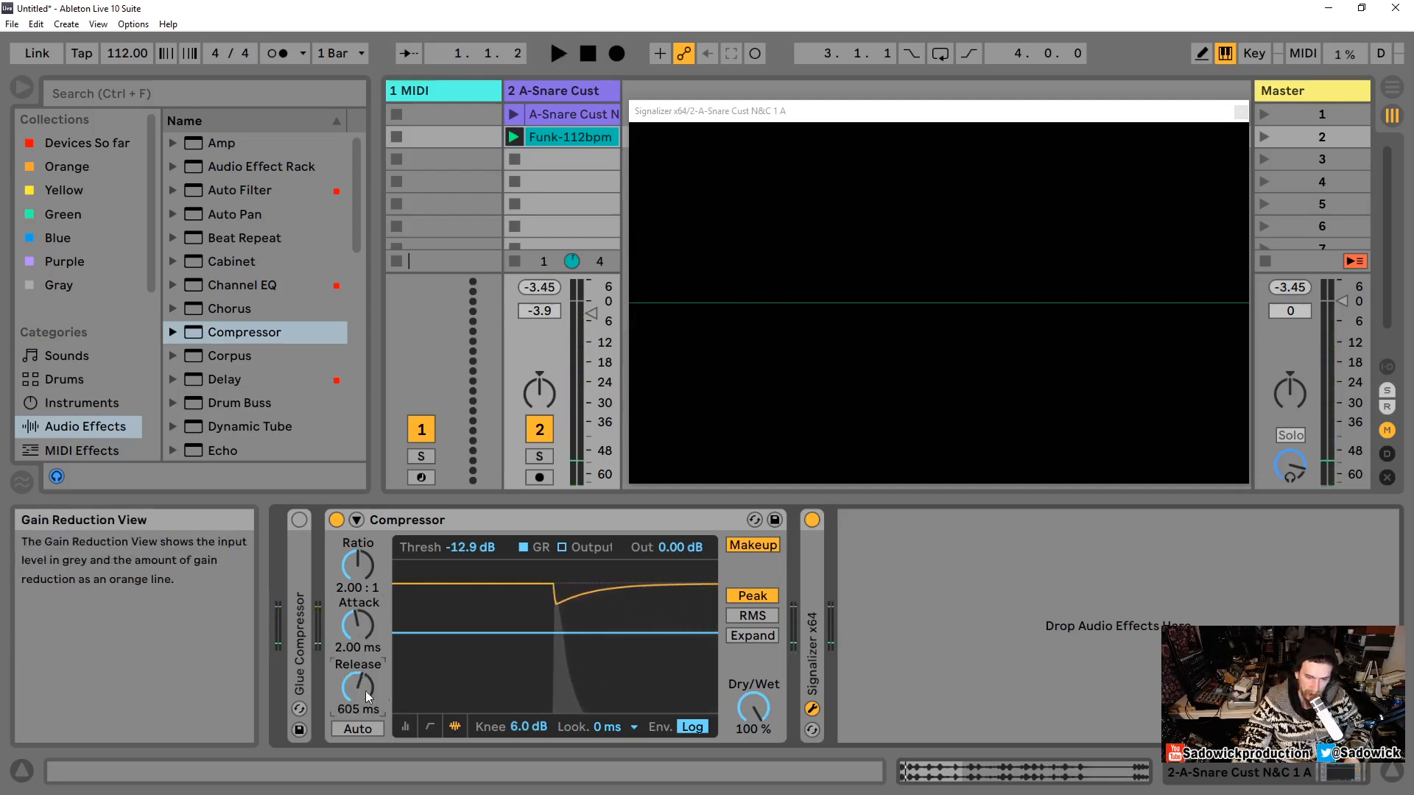
{"action": "left_click_drag", "start_coordinate": [359, 689], "coordinate": [359, 646]}
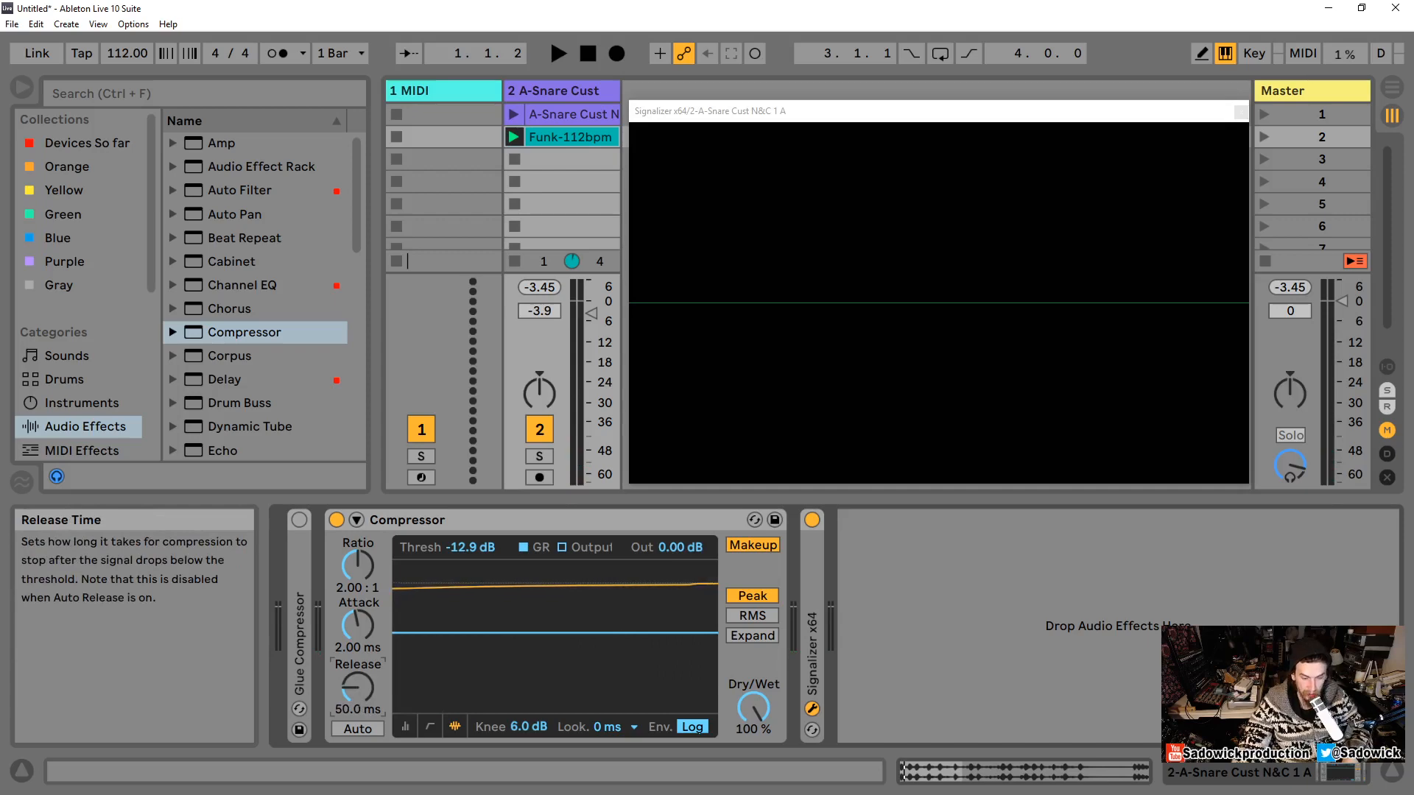
{"action": "left_click_drag", "start_coordinate": [359, 690], "coordinate": [359, 666]}
{"action": "key", "text": "space"}
{"action": "key", "text": "space"}
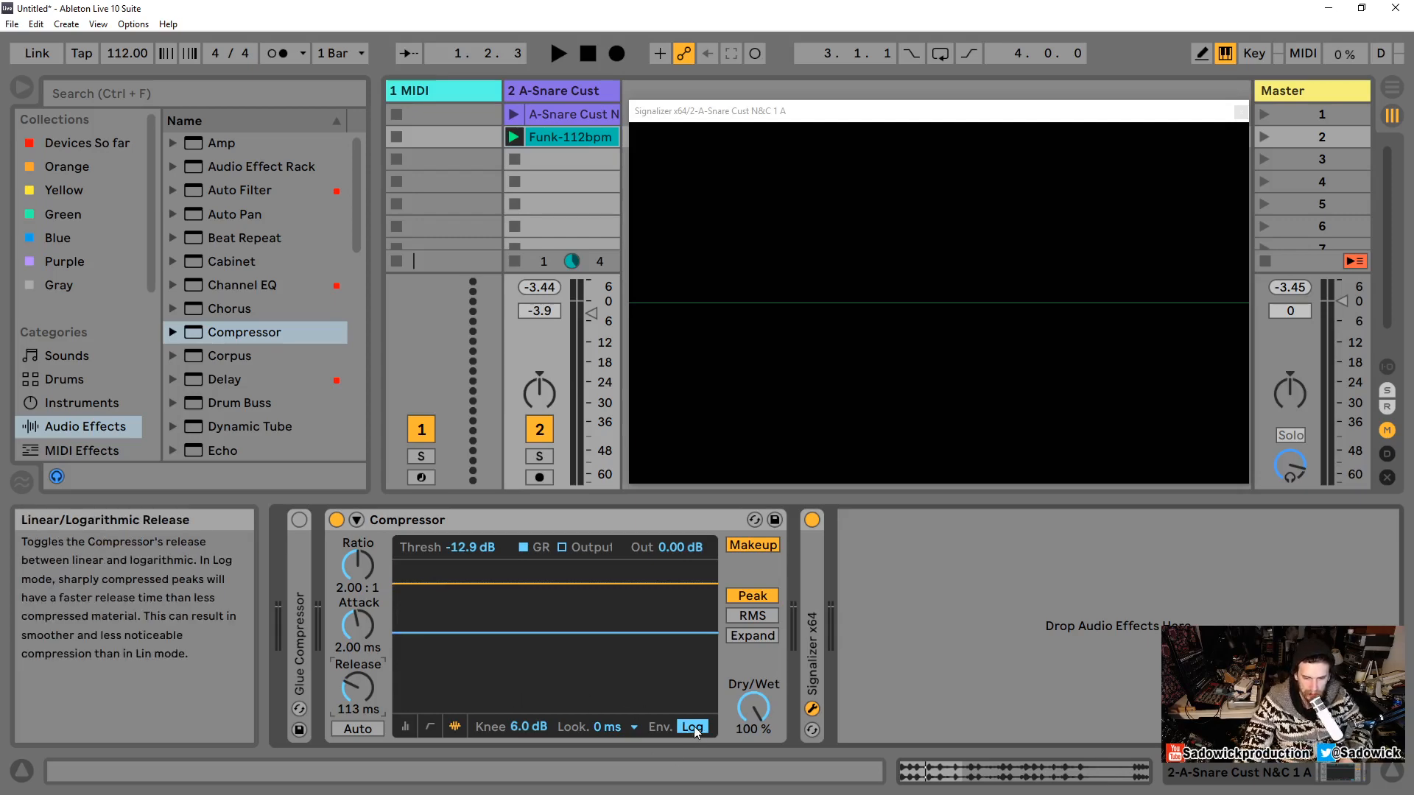
{"action": "key", "text": "space"}
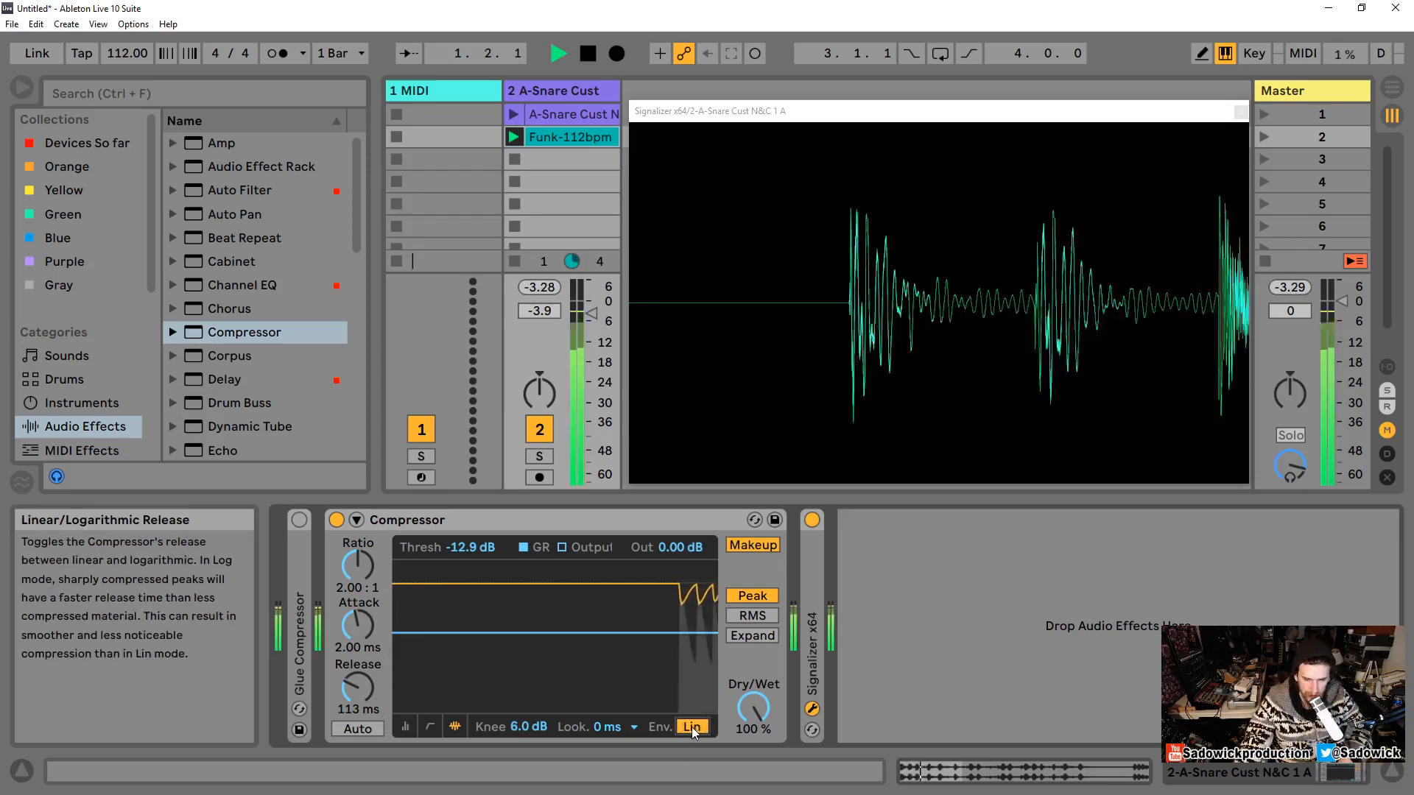
{"action": "key", "text": "space"}
Step: Set the ratio to inf:1 and the threshold to about -8.63 dB while playing the loop
{"action": "left_click_drag", "start_coordinate": [354, 571], "coordinate": [353, 545]}
{"action": "left_click_drag", "start_coordinate": [454, 633], "coordinate": [453, 617]}
{"action": "key", "text": "space"}
{"action": "left_click_drag", "start_coordinate": [363, 569], "coordinate": [363, 516]}
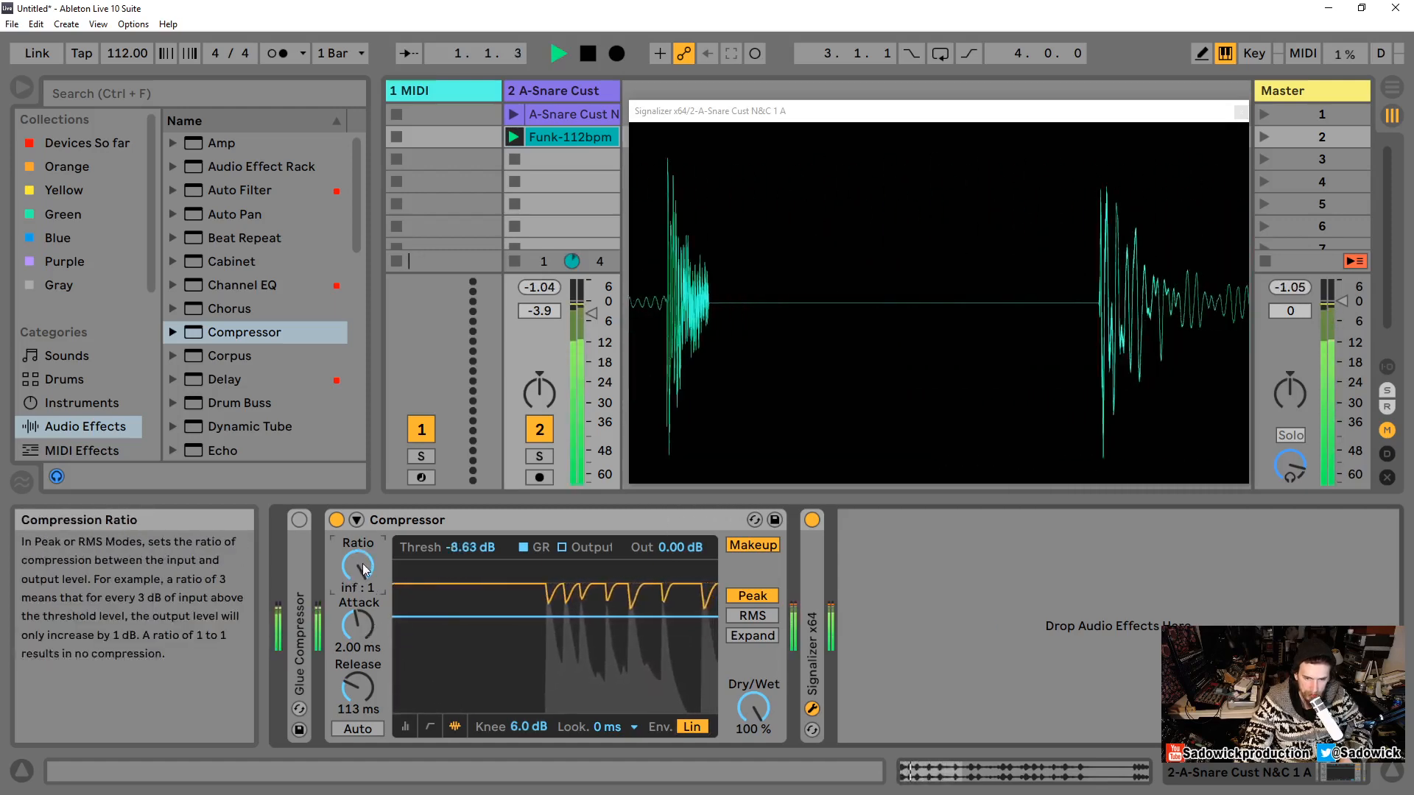
{"action": "key", "text": "space"}
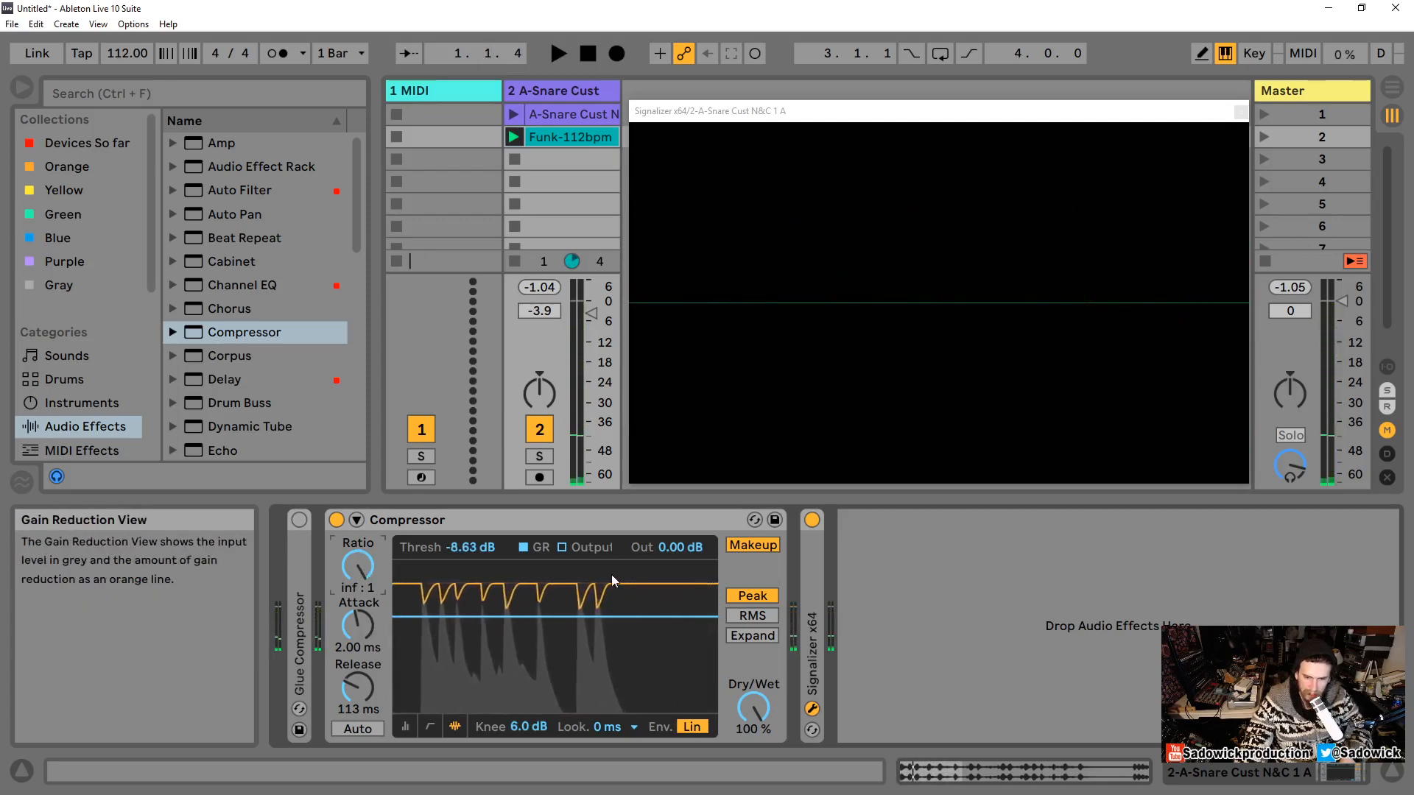
Step: Set the knee to 0.0 dB, audition it, then sweep the knee up to 9.0 dB and back to 0.0 dB
{"action": "left_click_drag", "start_coordinate": [529, 727], "coordinate": [580, 728]}
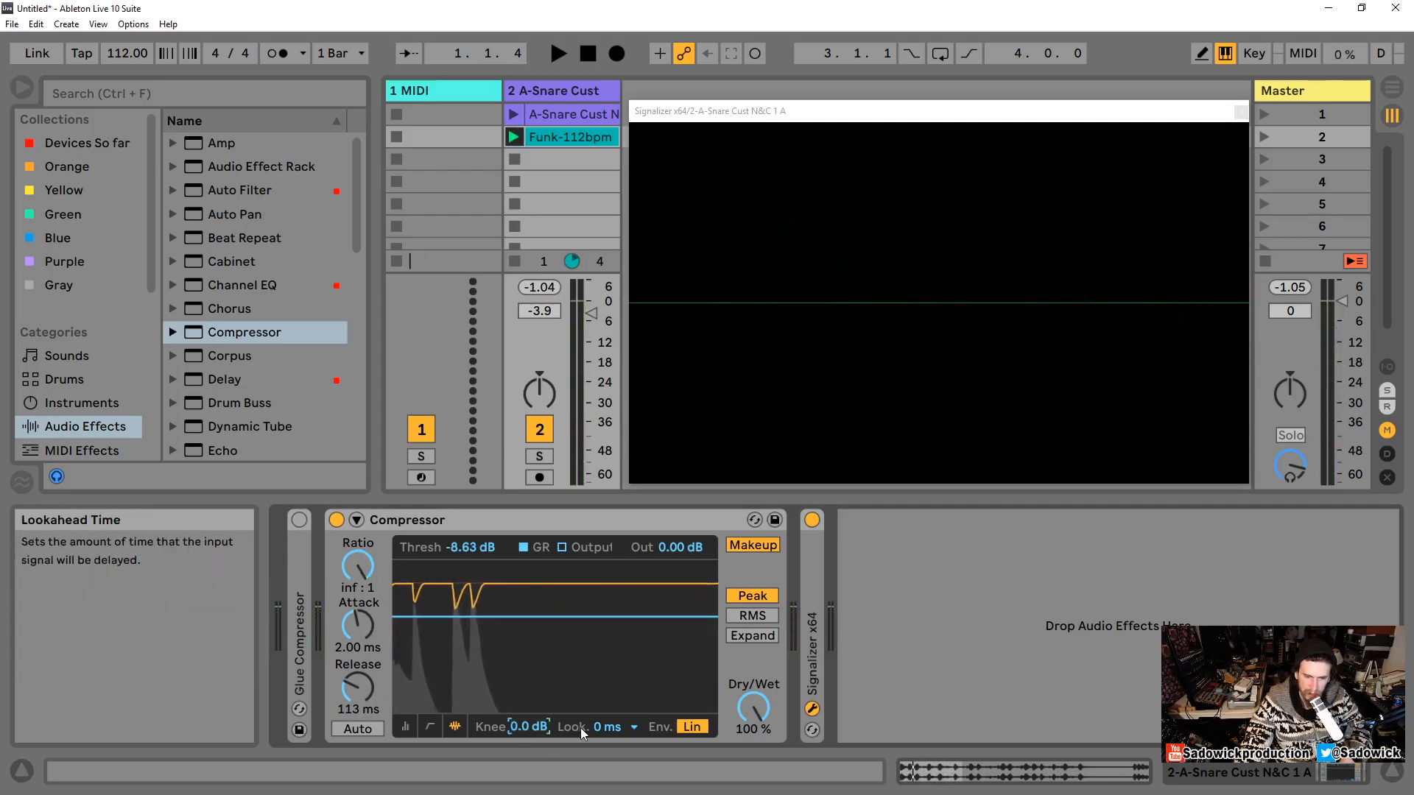
{"action": "key", "text": "space"}
{"action": "key", "text": "space"}
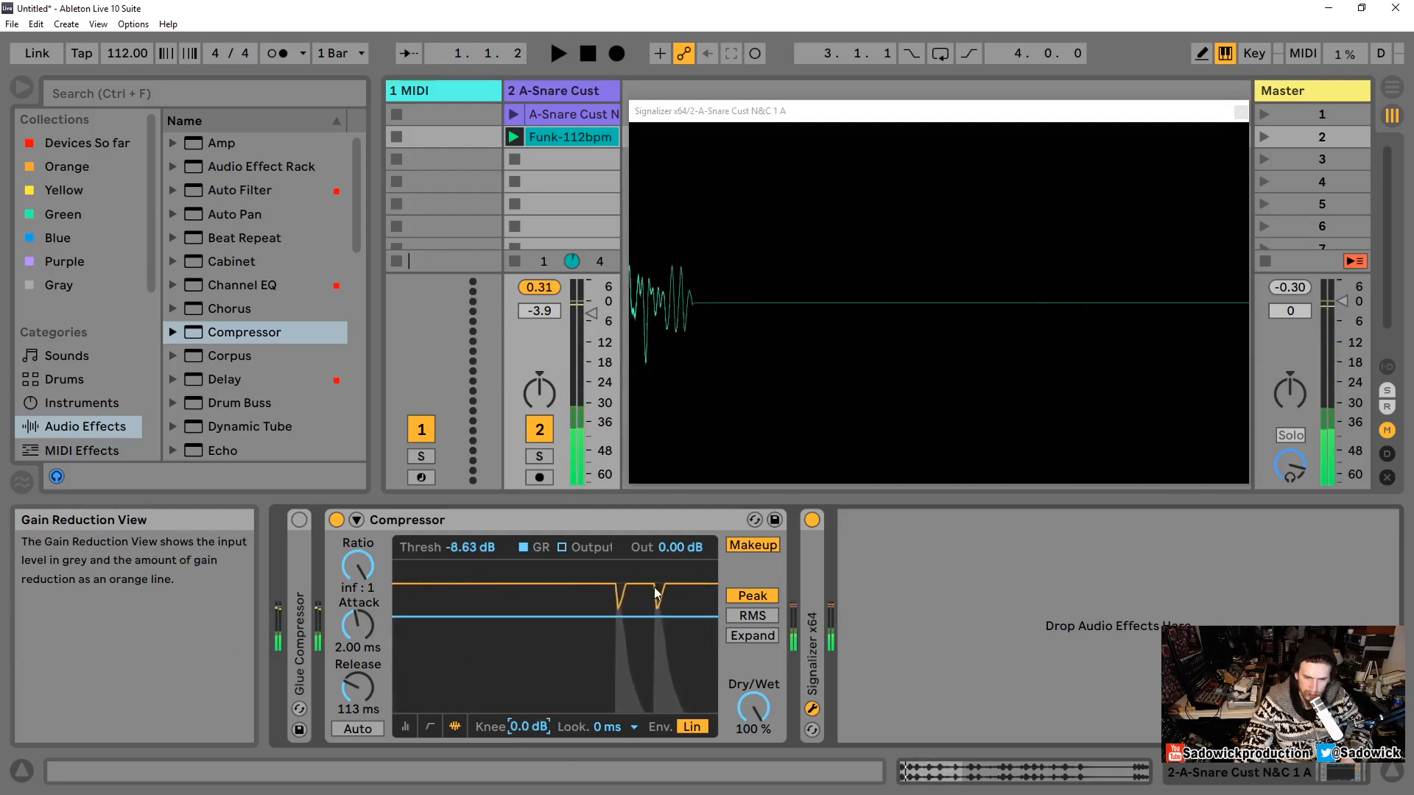
{"action": "right_click", "coordinate": [526, 595]}
{"action": "left_click", "coordinate": [511, 593]}
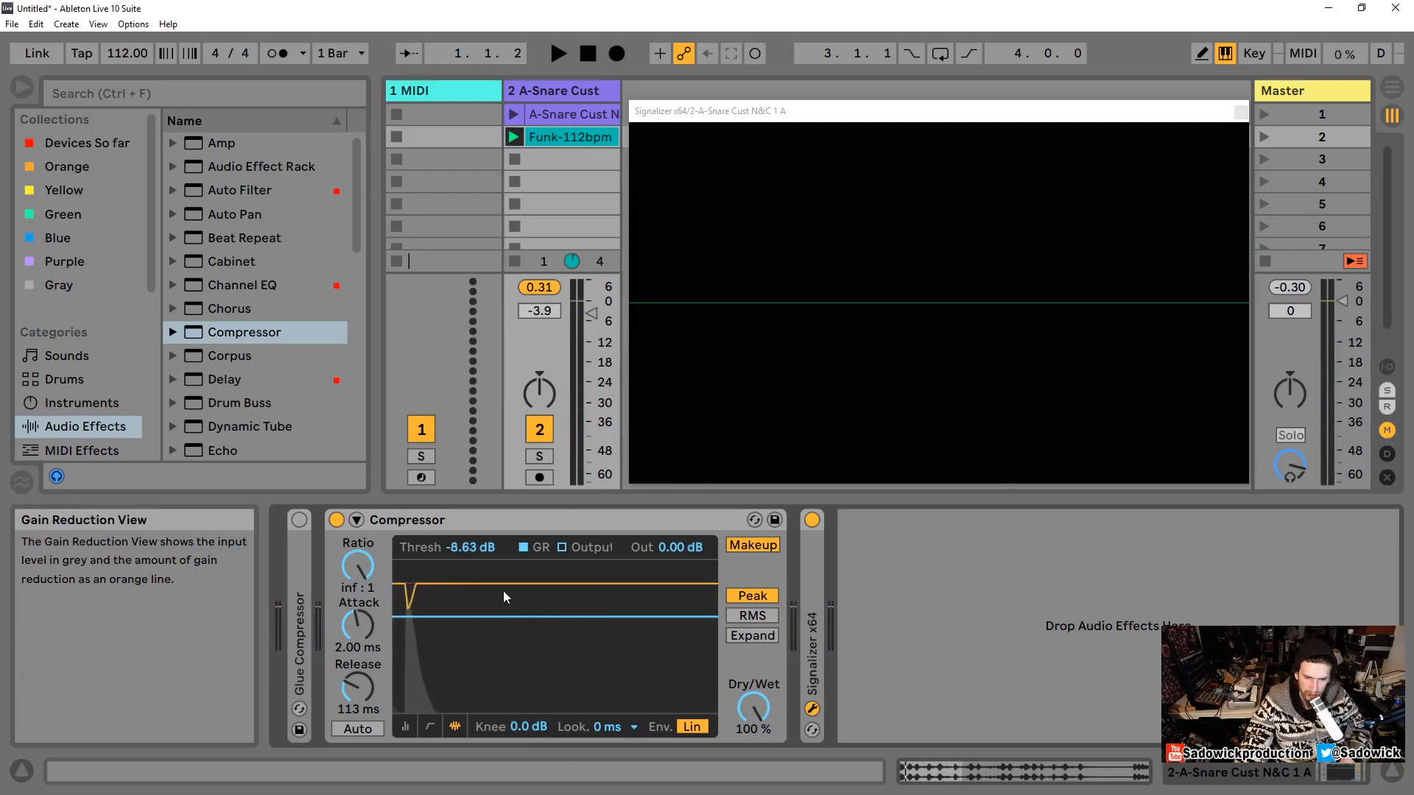
{"action": "key", "text": "space"}
{"action": "key", "text": "space"}
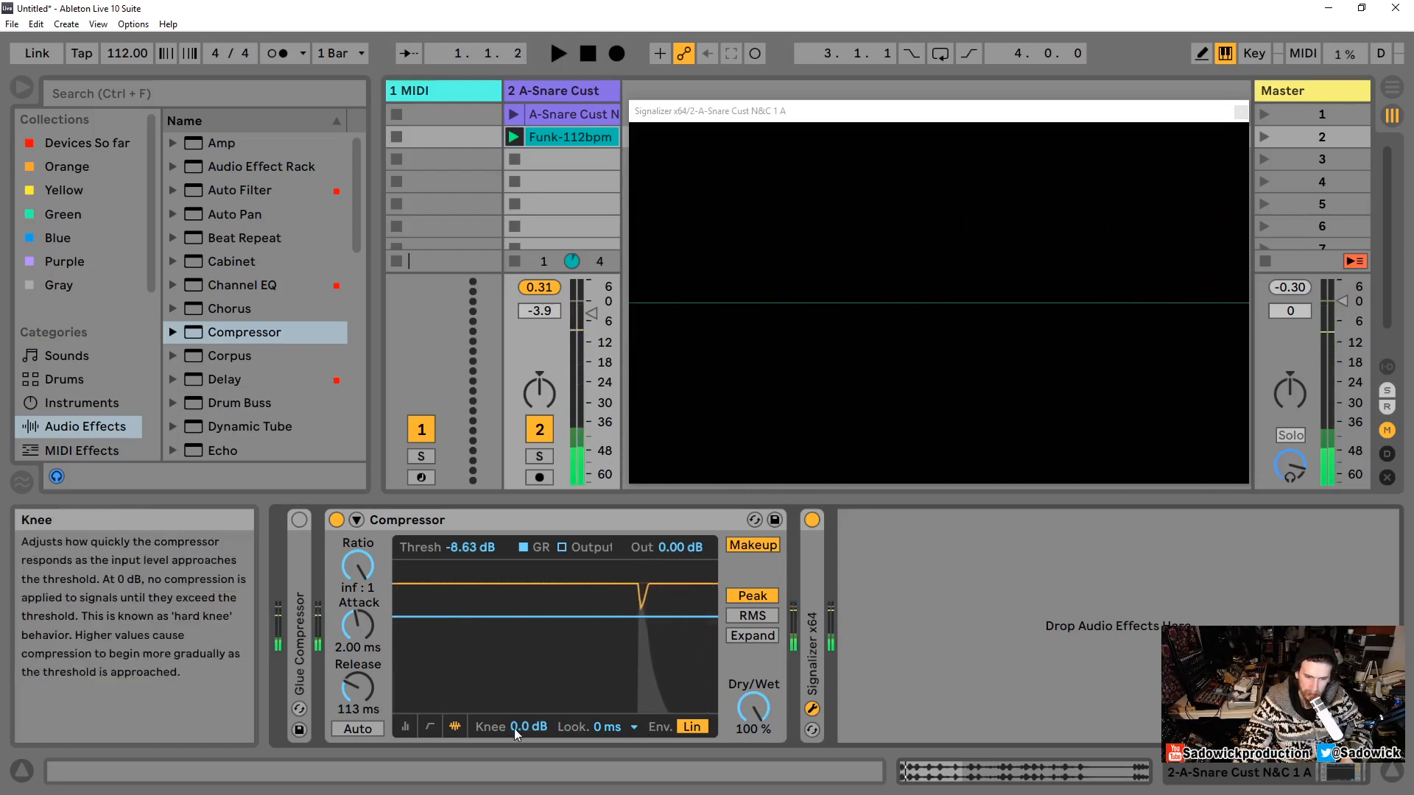
{"action": "left_click_drag", "start_coordinate": [520, 726], "coordinate": [520, 670]}
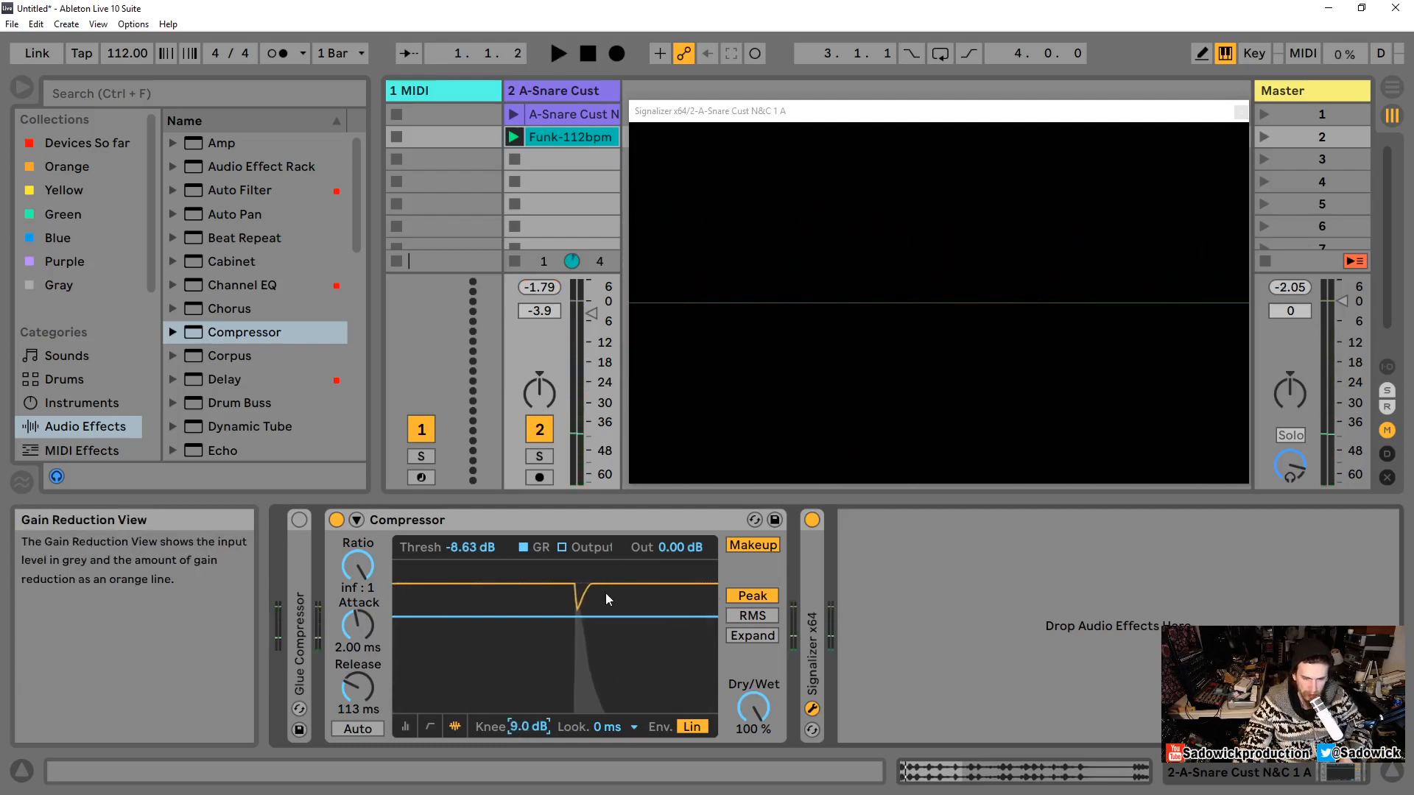
{"action": "left_click_drag", "start_coordinate": [520, 732], "coordinate": [520, 766]}
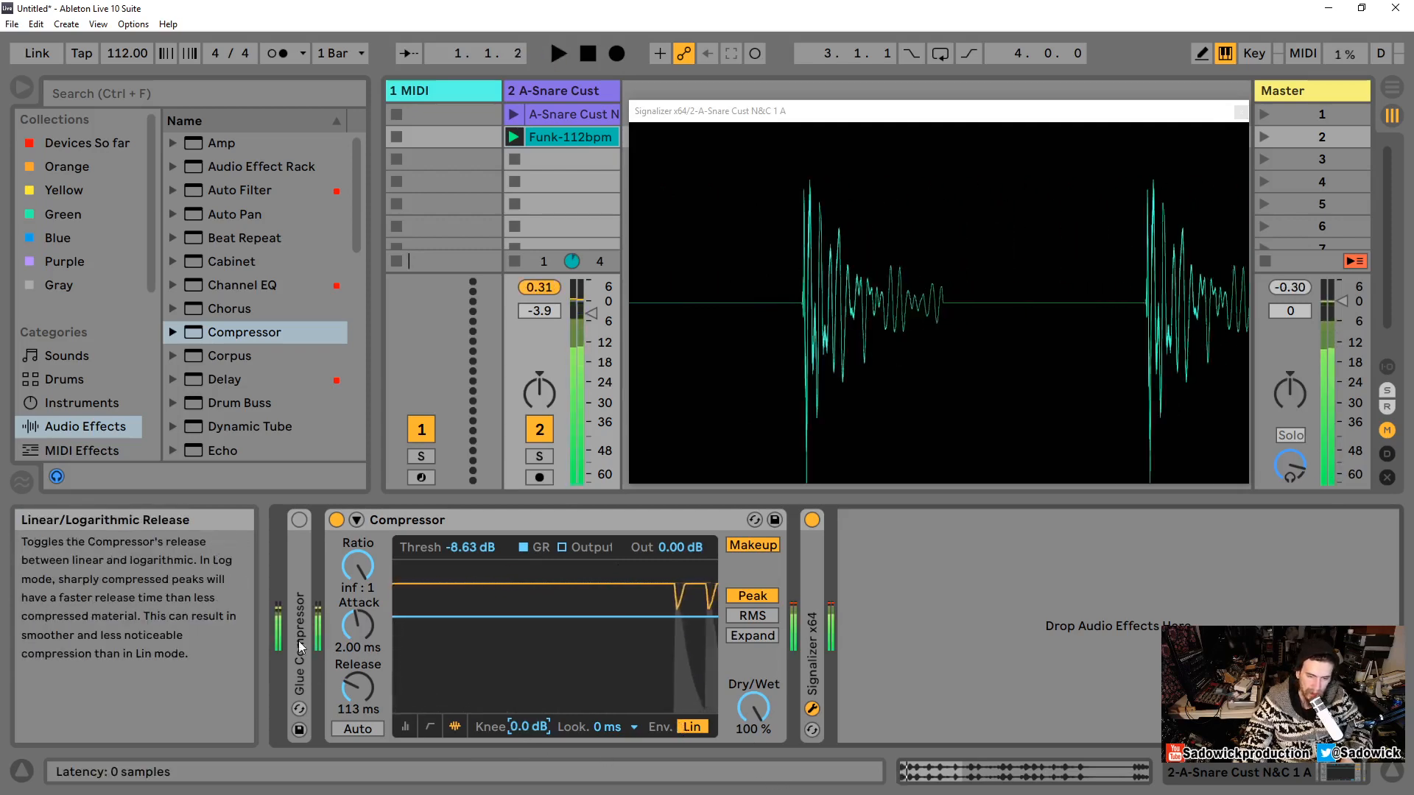
Step: Set the attack to 0.01 ms, switch the display to the input/output levels view, and play the loop
{"action": "left_click_drag", "start_coordinate": [358, 626], "coordinate": [358, 707]}
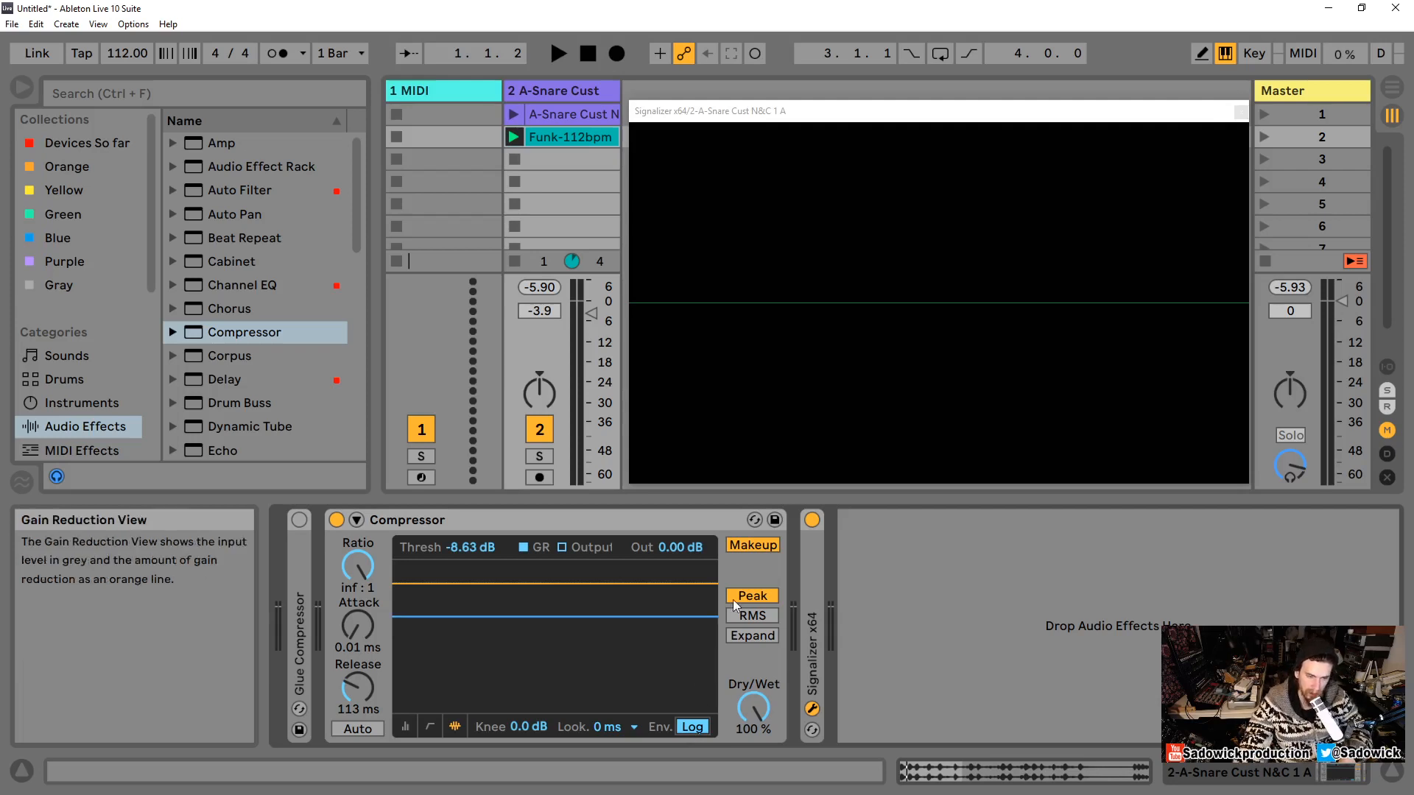
{"action": "left_click", "coordinate": [582, 516]}
{"action": "left_click", "coordinate": [524, 550]}
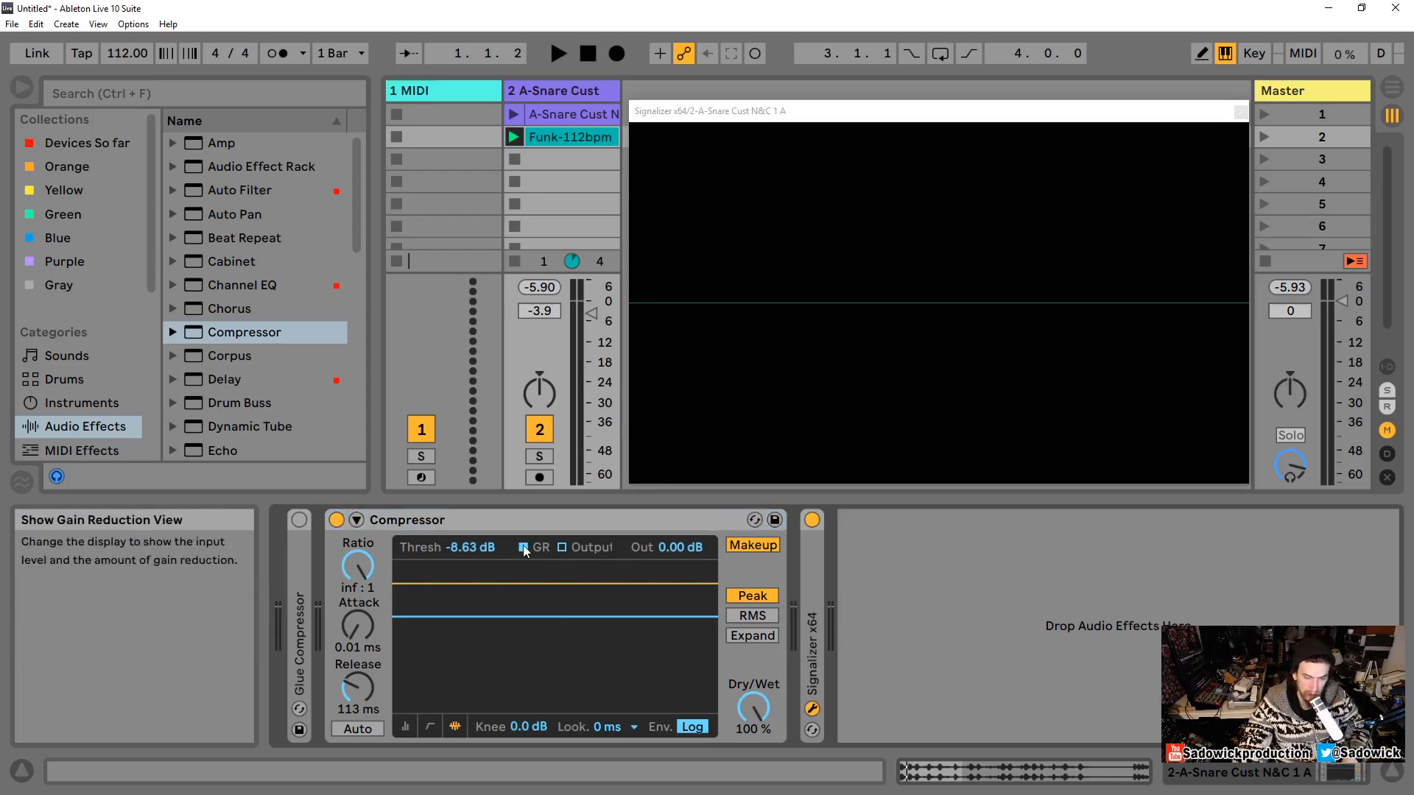
{"action": "left_click", "coordinate": [563, 547]}
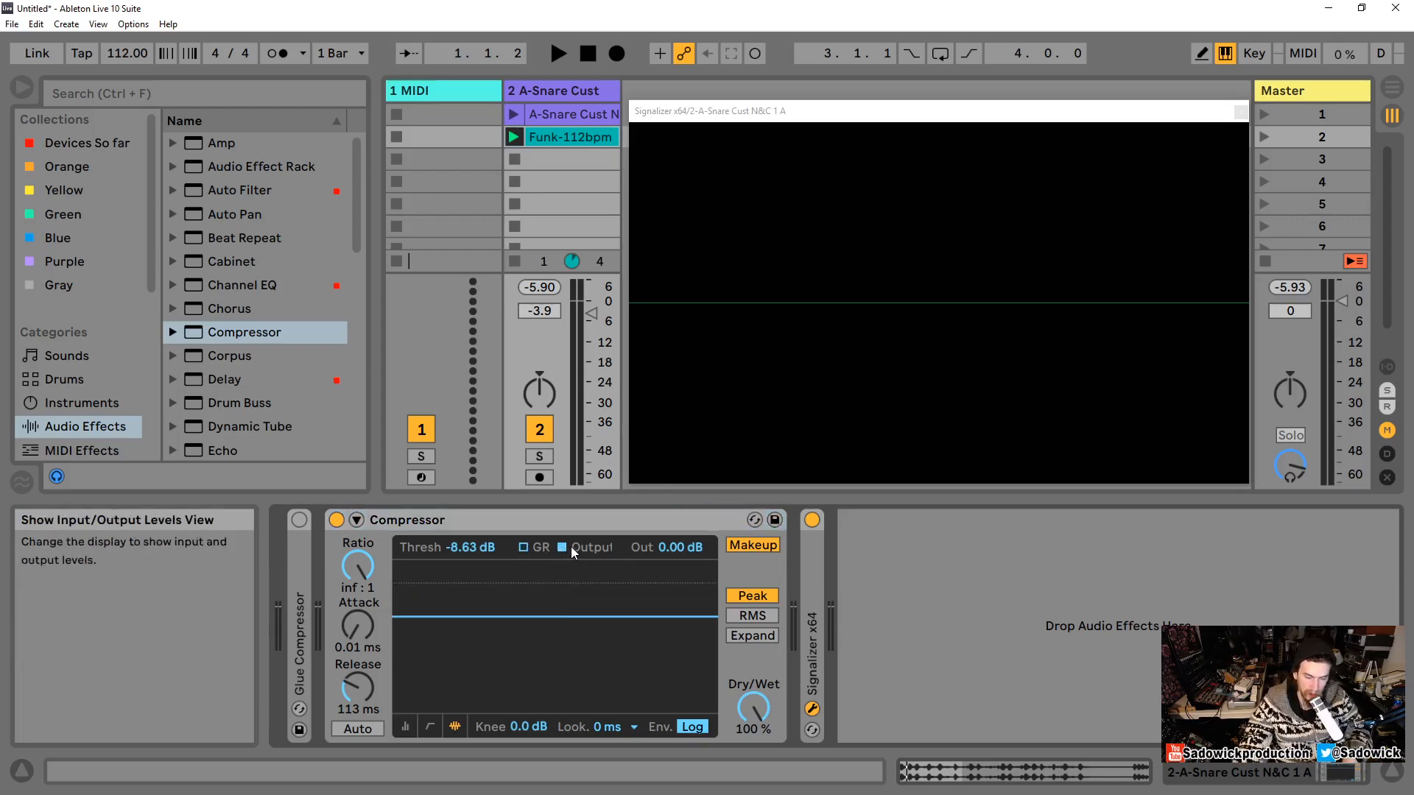
{"action": "key", "text": "space"}
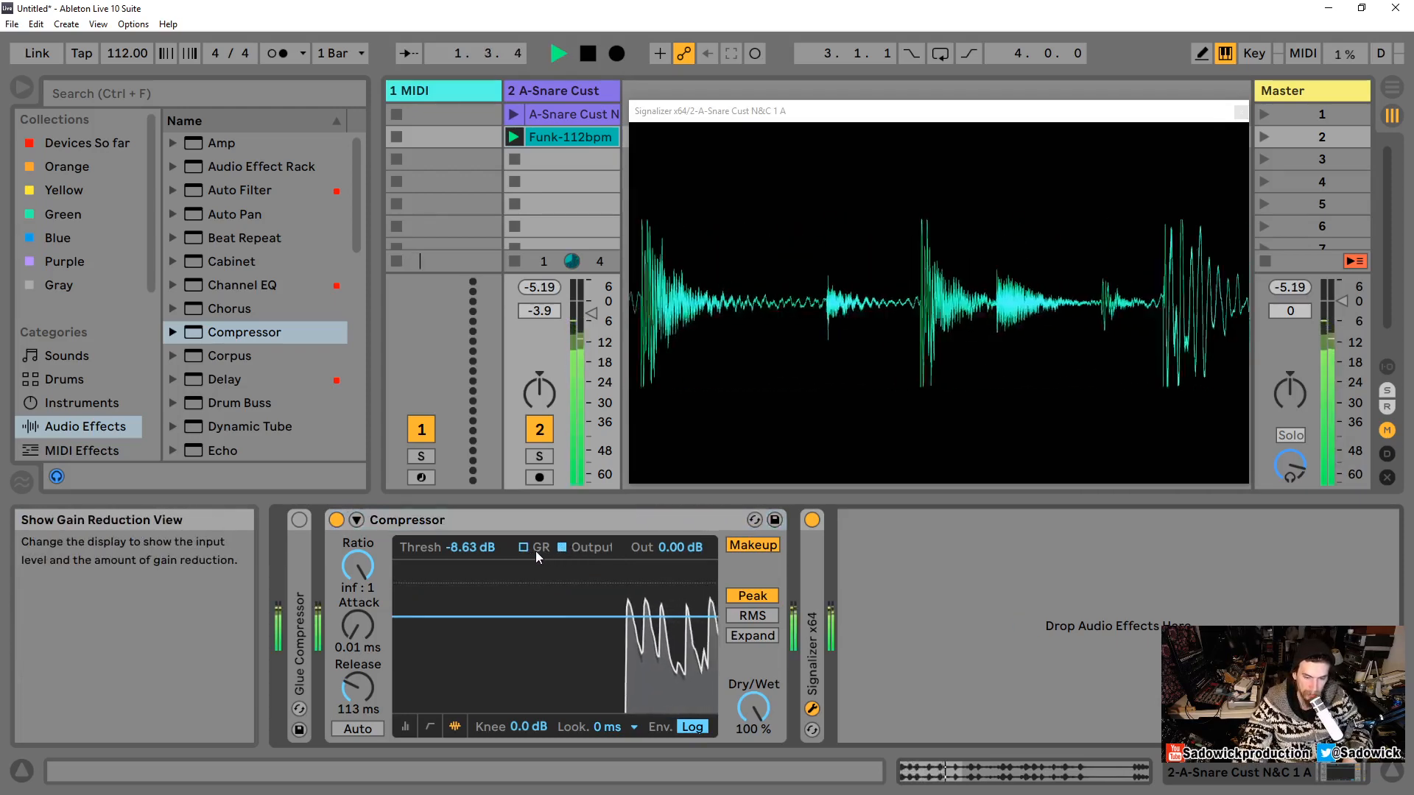
Step: Stop playback and switch the Compressor display to the gain reduction view
{"action": "key", "text": "space"}
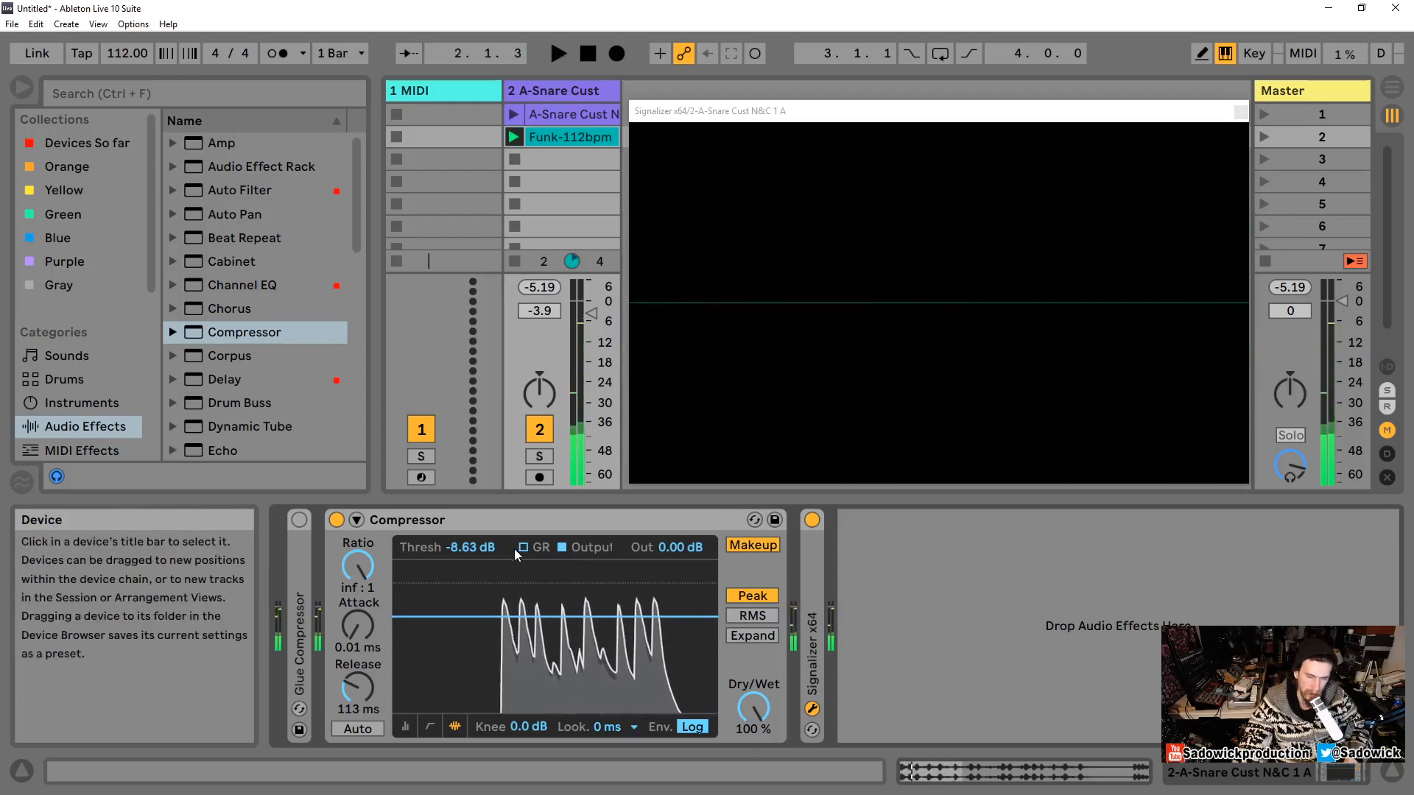
{"action": "left_click", "coordinate": [521, 548]}
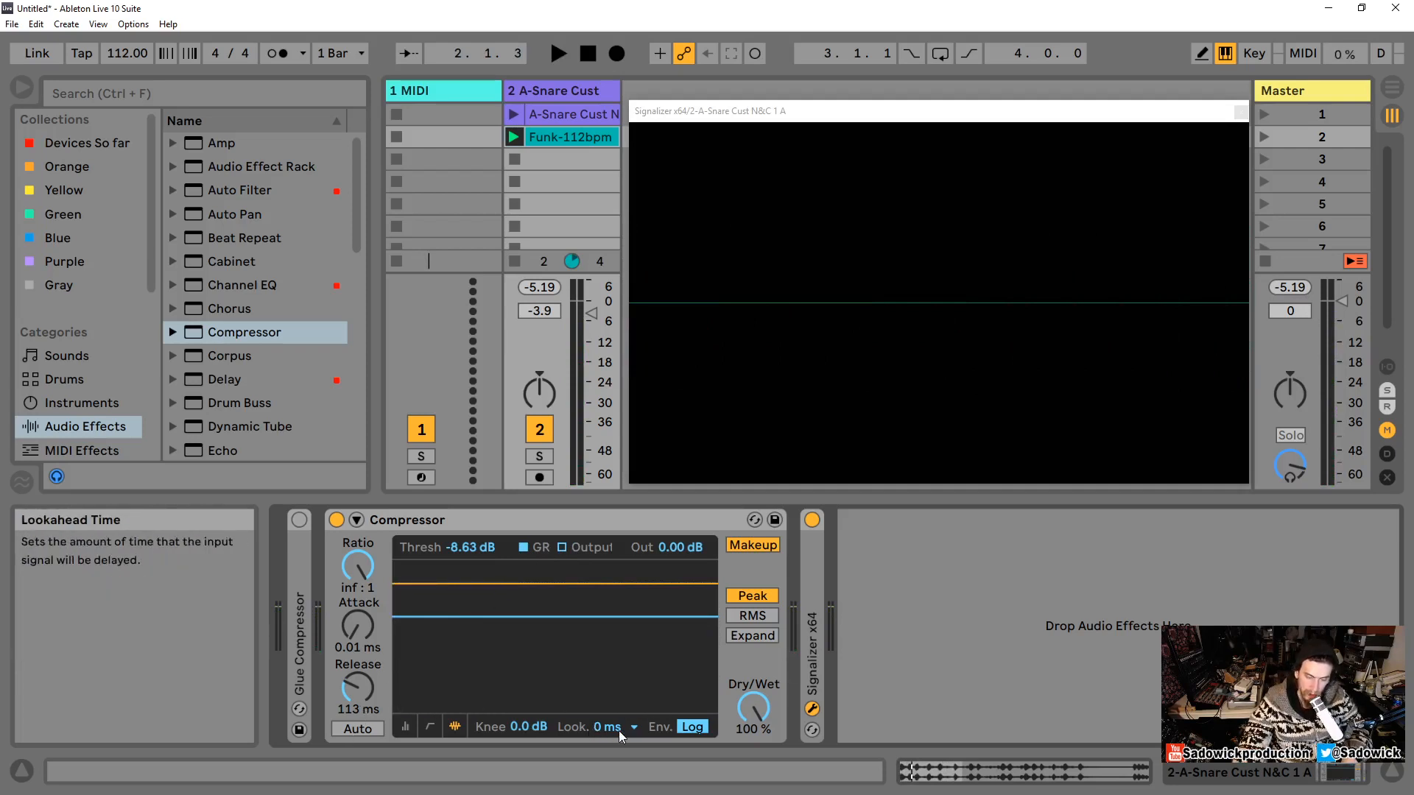
Step: Add a Limiter to the snare track's chain ahead of the Compressor and fold it up
{"action": "scroll", "coordinate": [277, 368], "scroll_direction": "down", "scroll_amount": 5}
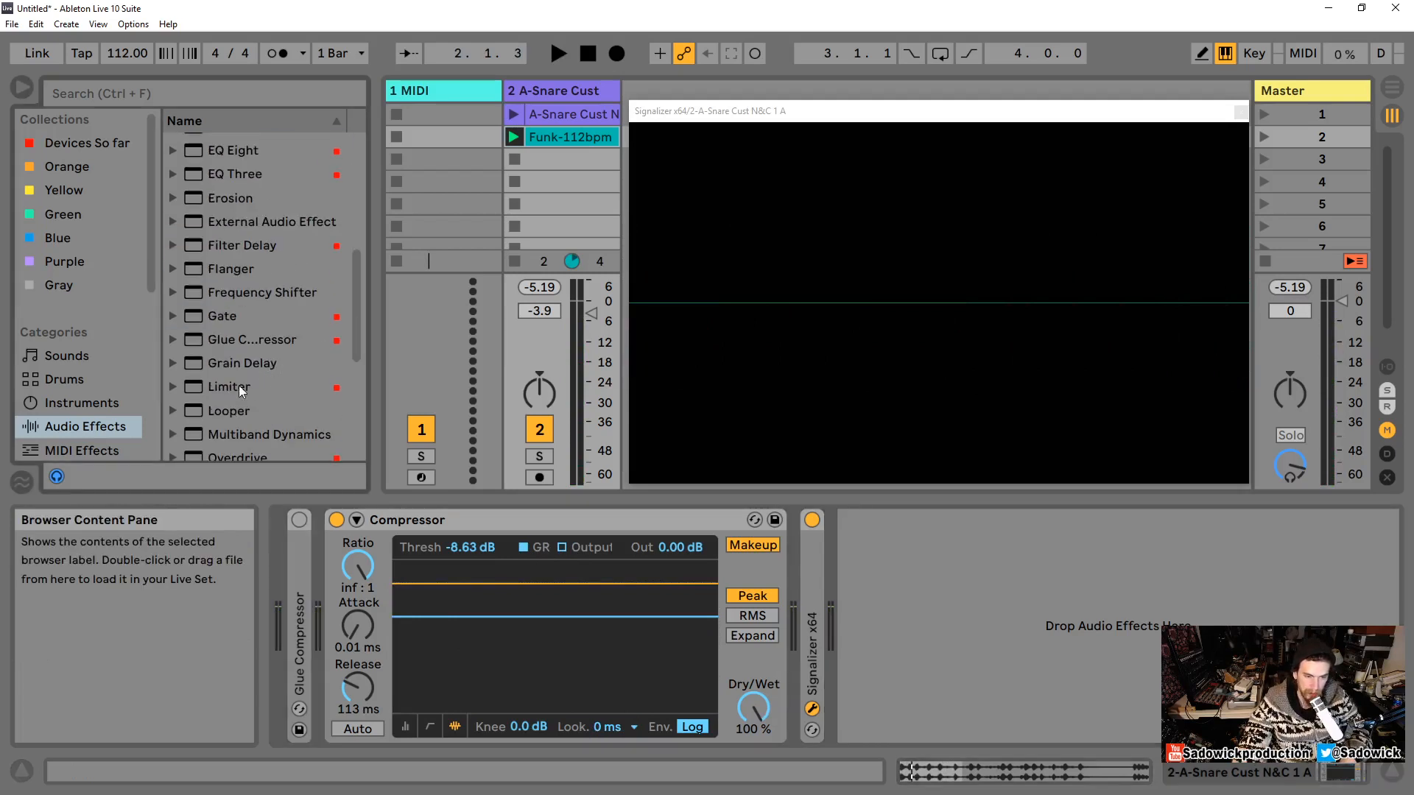
{"action": "left_click_drag", "start_coordinate": [239, 385], "coordinate": [291, 646]}
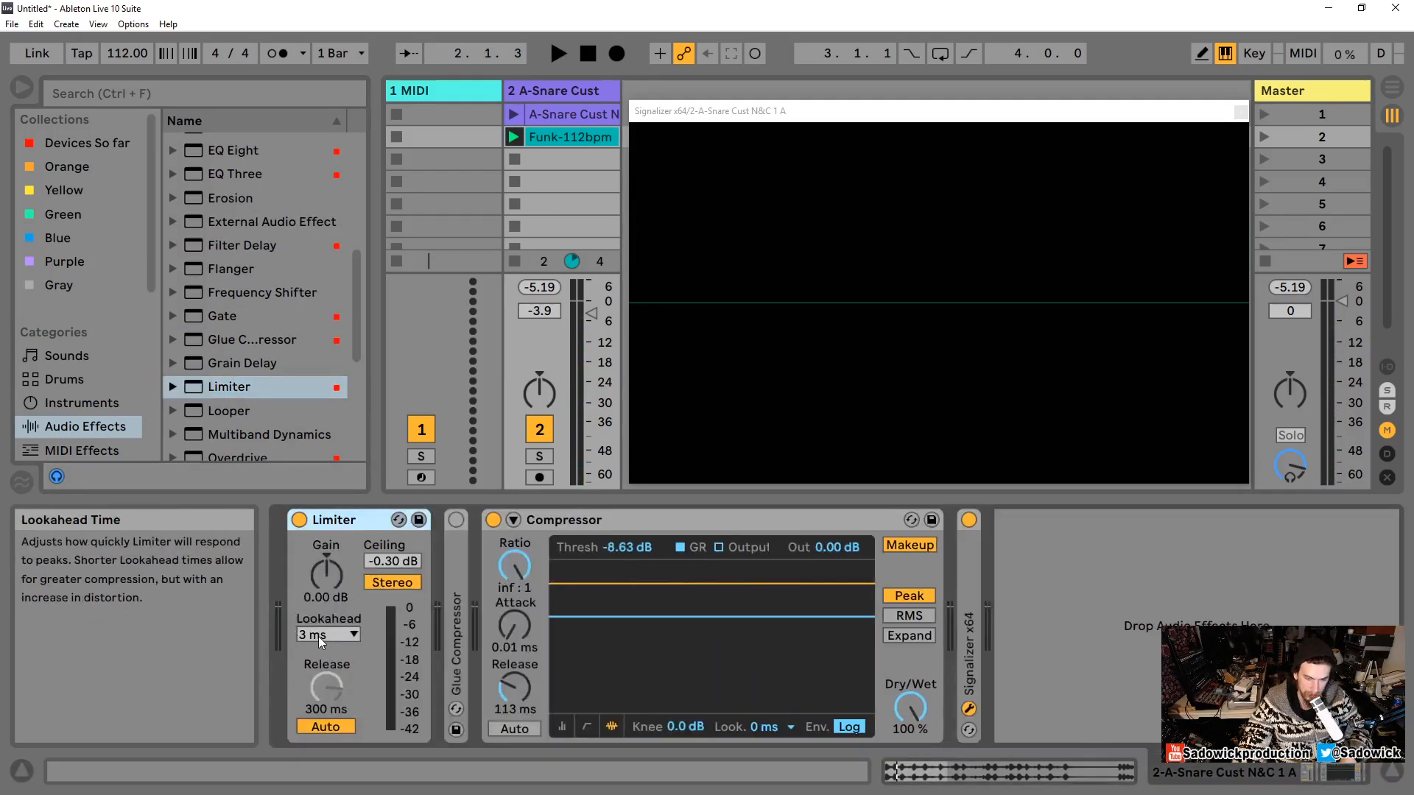
{"action": "double_click", "coordinate": [330, 519]}
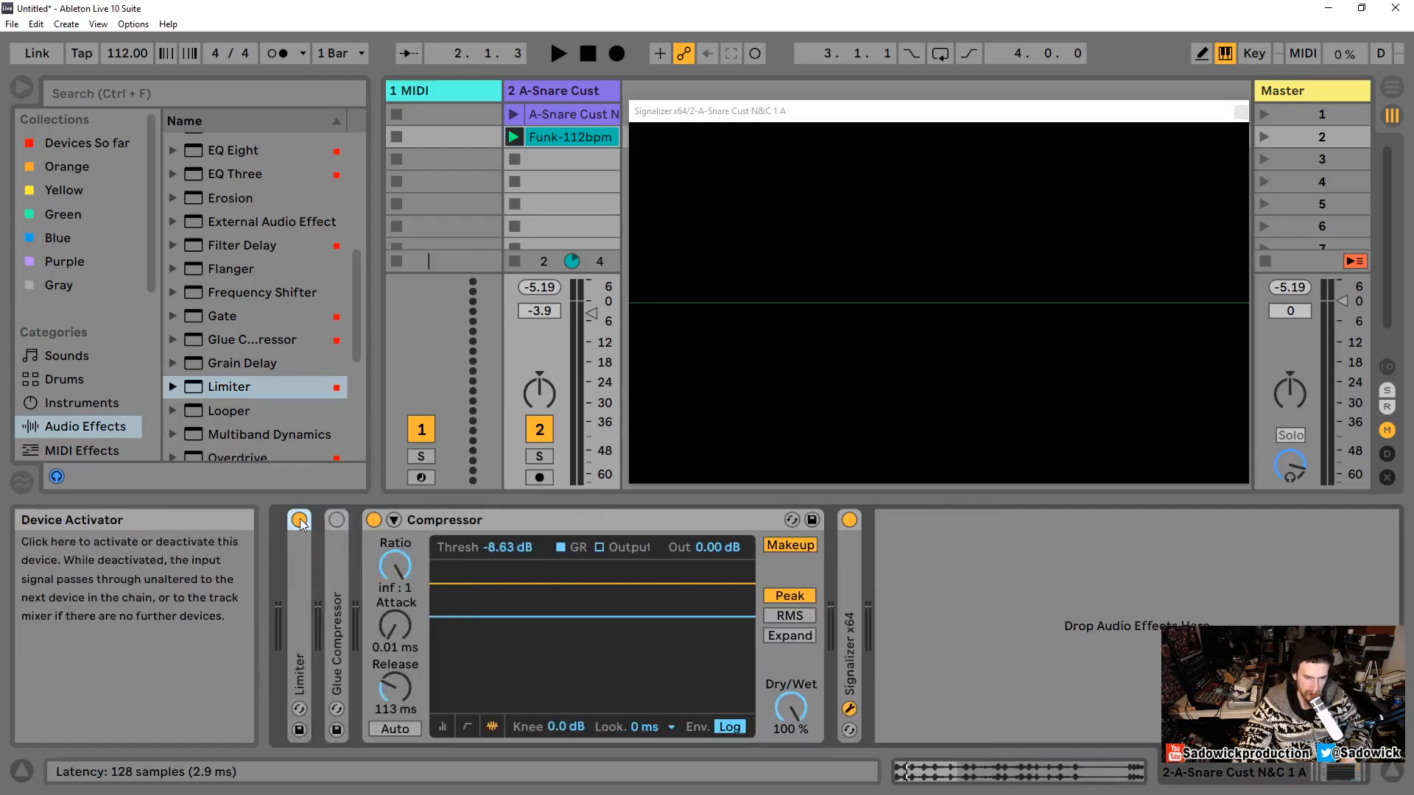
Step: Set the lookahead to 10 ms and the threshold to -25.5 dB, auditioning the loop
{"action": "left_click", "coordinate": [642, 727]}
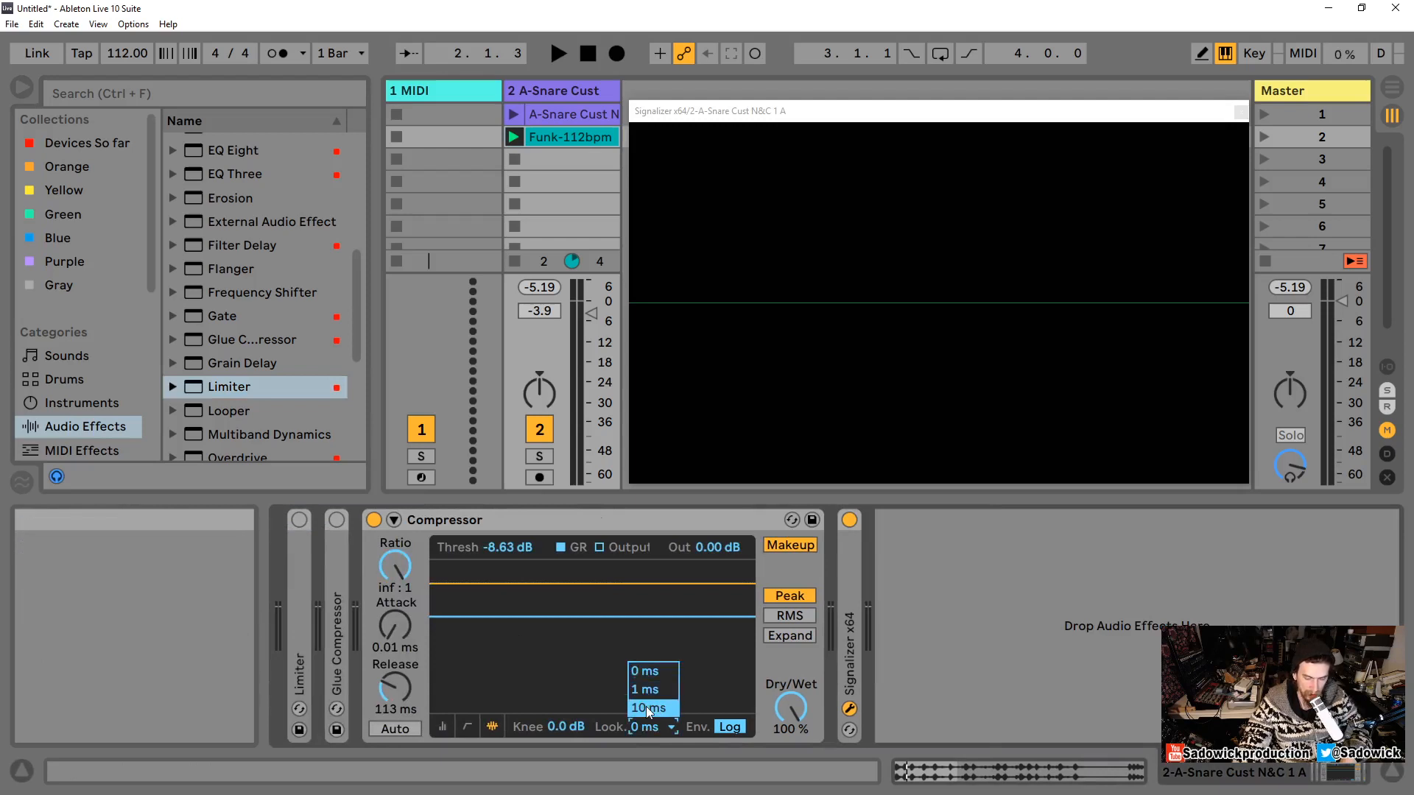
{"action": "left_click", "coordinate": [647, 707]}
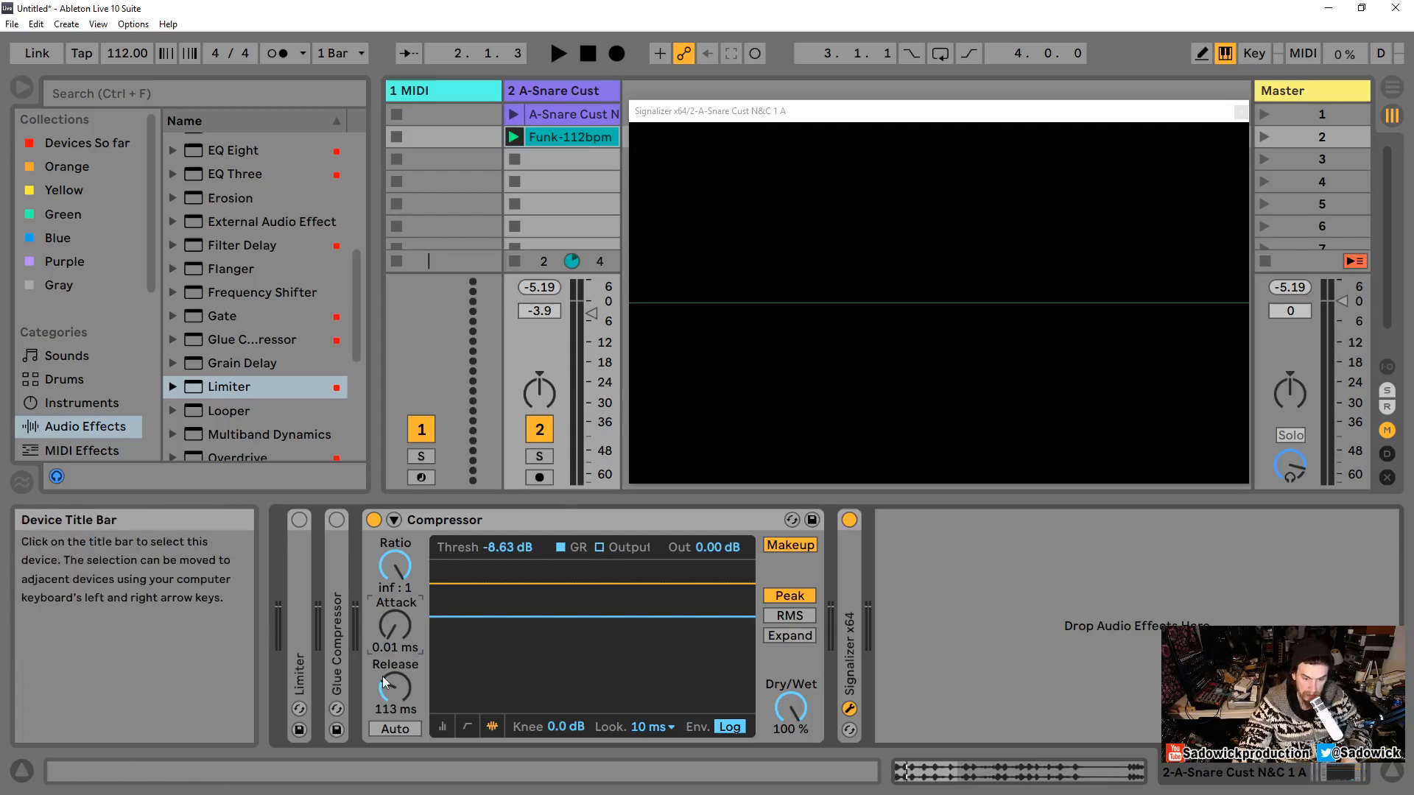
{"action": "key", "text": "space"}
{"action": "left_click_drag", "start_coordinate": [535, 615], "coordinate": [535, 670]}
{"action": "key", "text": "space"}
{"action": "key", "text": "space"}
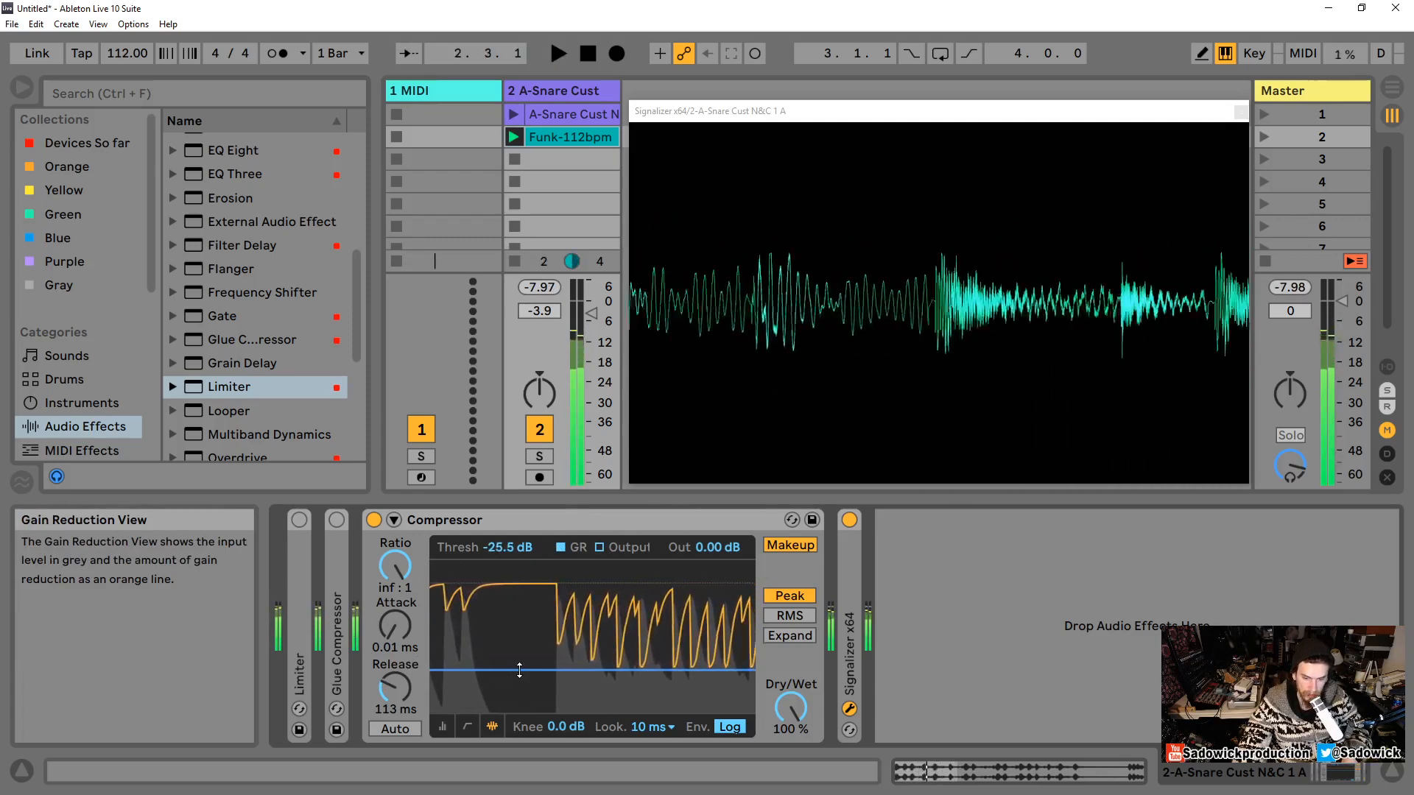
{"action": "key", "text": "space"}
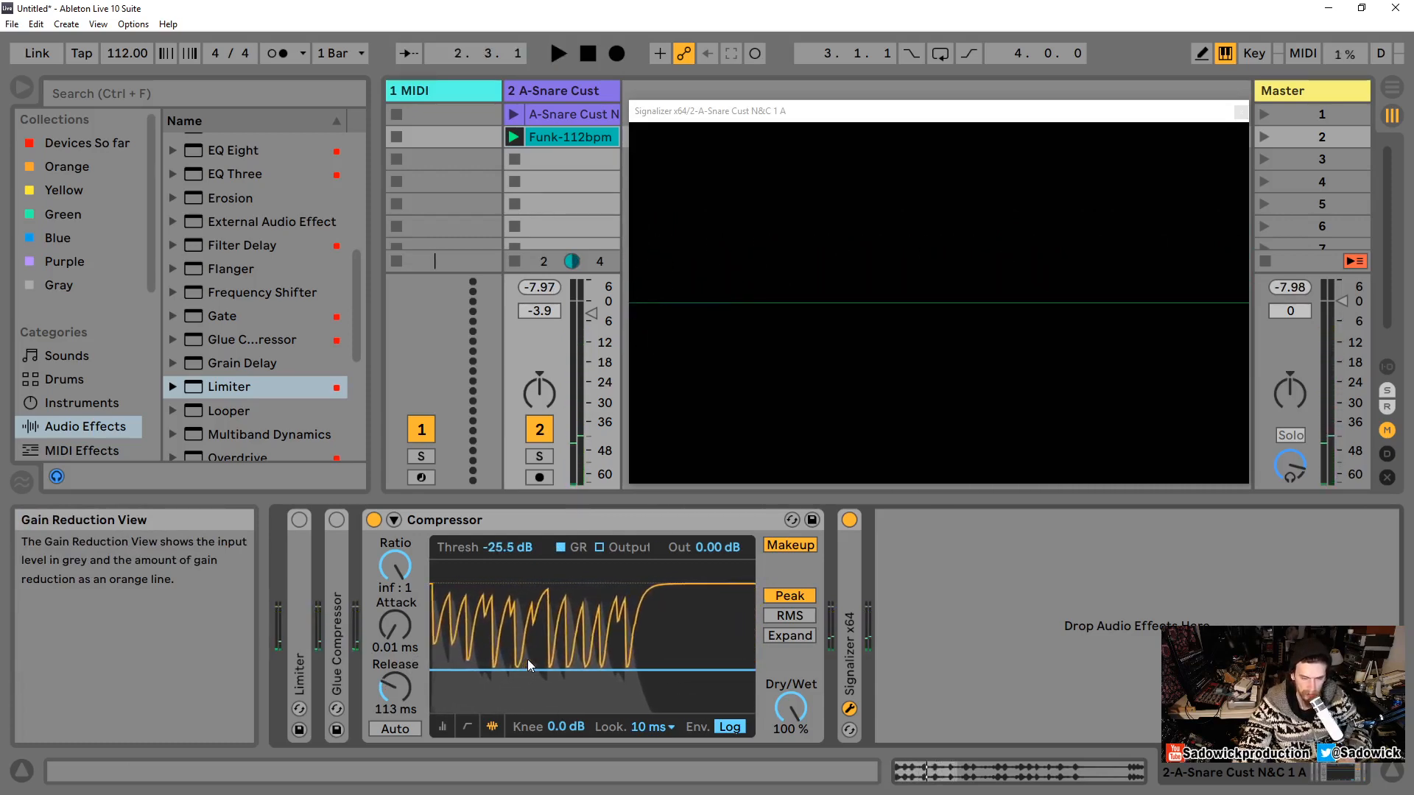
{"action": "key", "text": "space"}
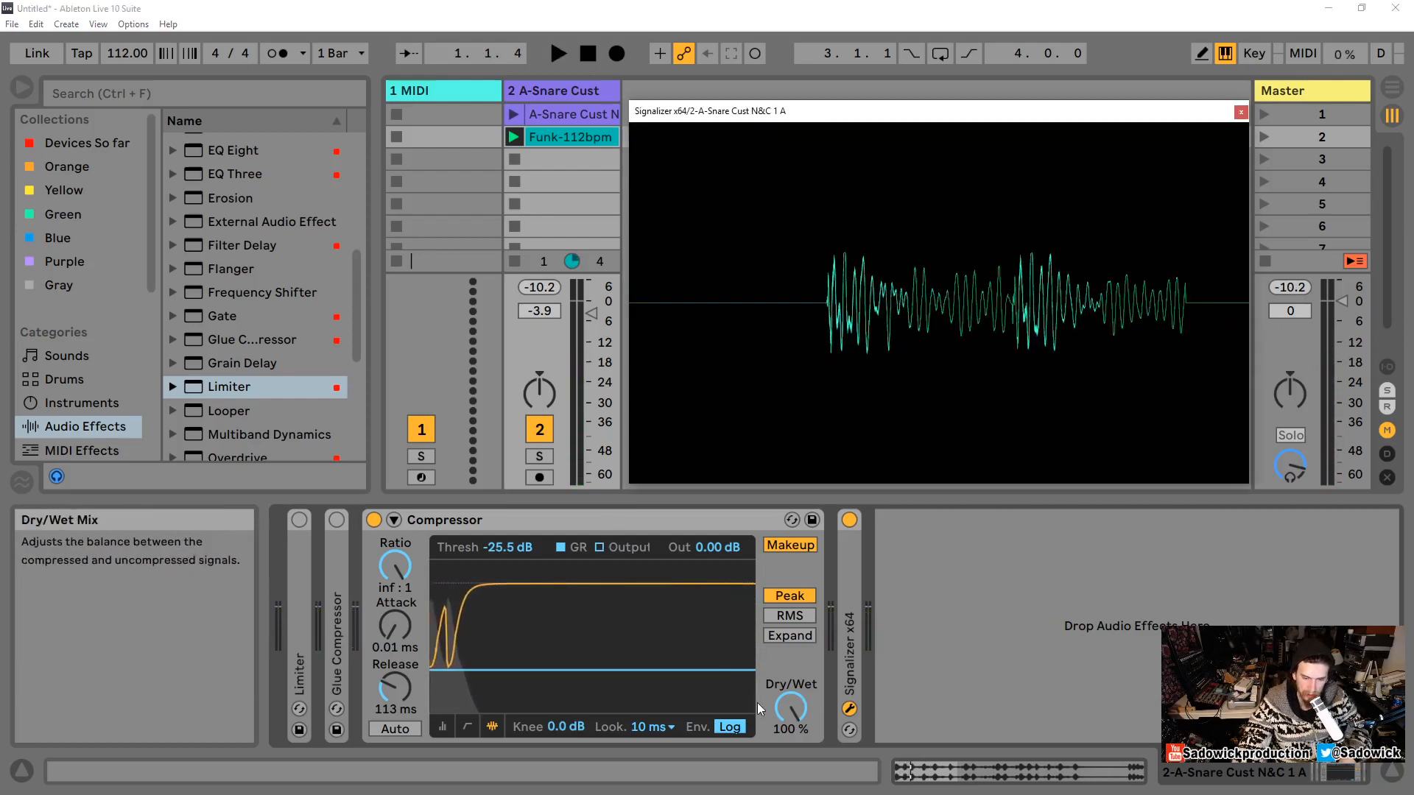
Step: Turn on Auto release and play the loop
{"action": "left_click", "coordinate": [395, 728]}
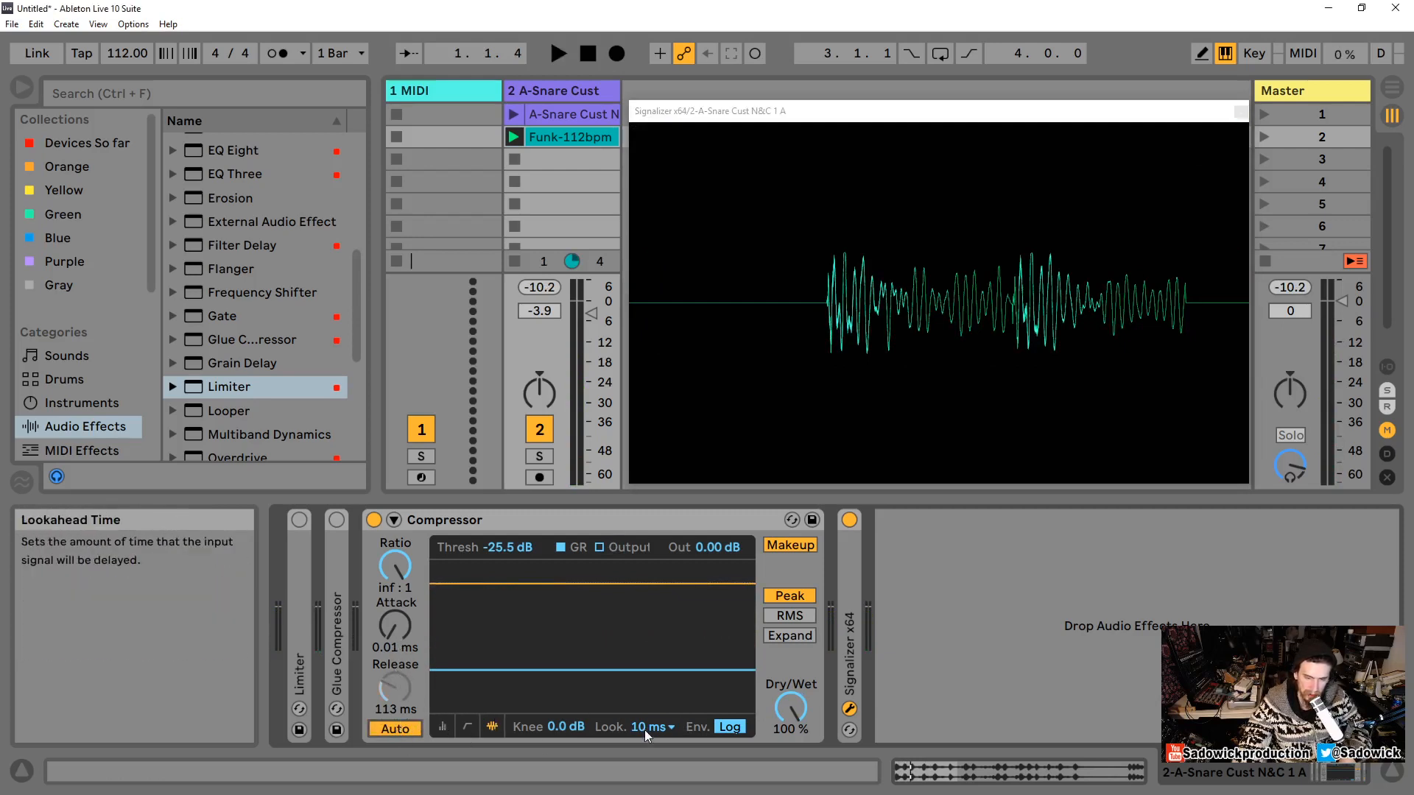
{"action": "key", "text": "space"}
{"action": "left_click", "coordinate": [1239, 134]}
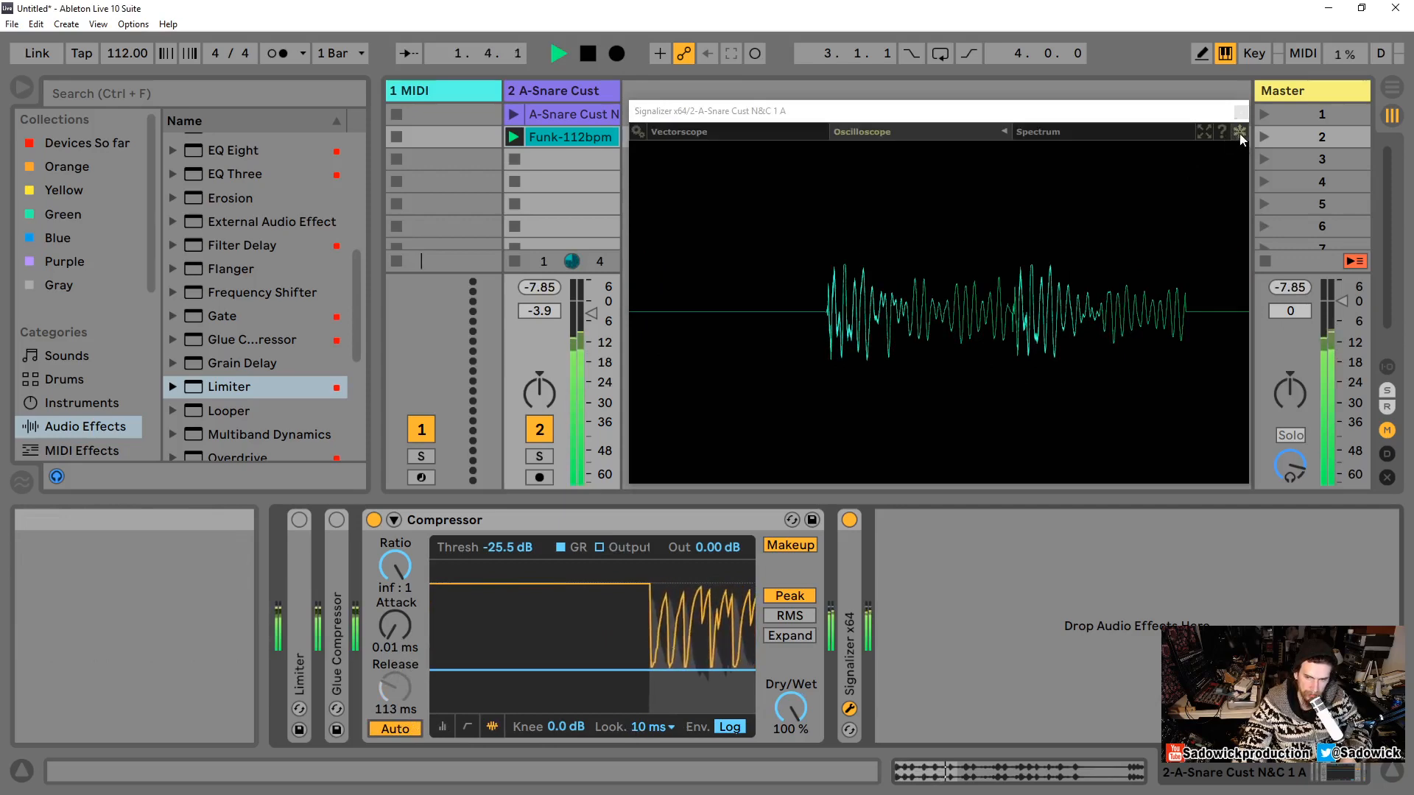
Step: Compare lookahead settings of 0 ms, 1 ms and 10 ms while playing the loop, ending at 0 ms
{"action": "left_click", "coordinate": [641, 729]}
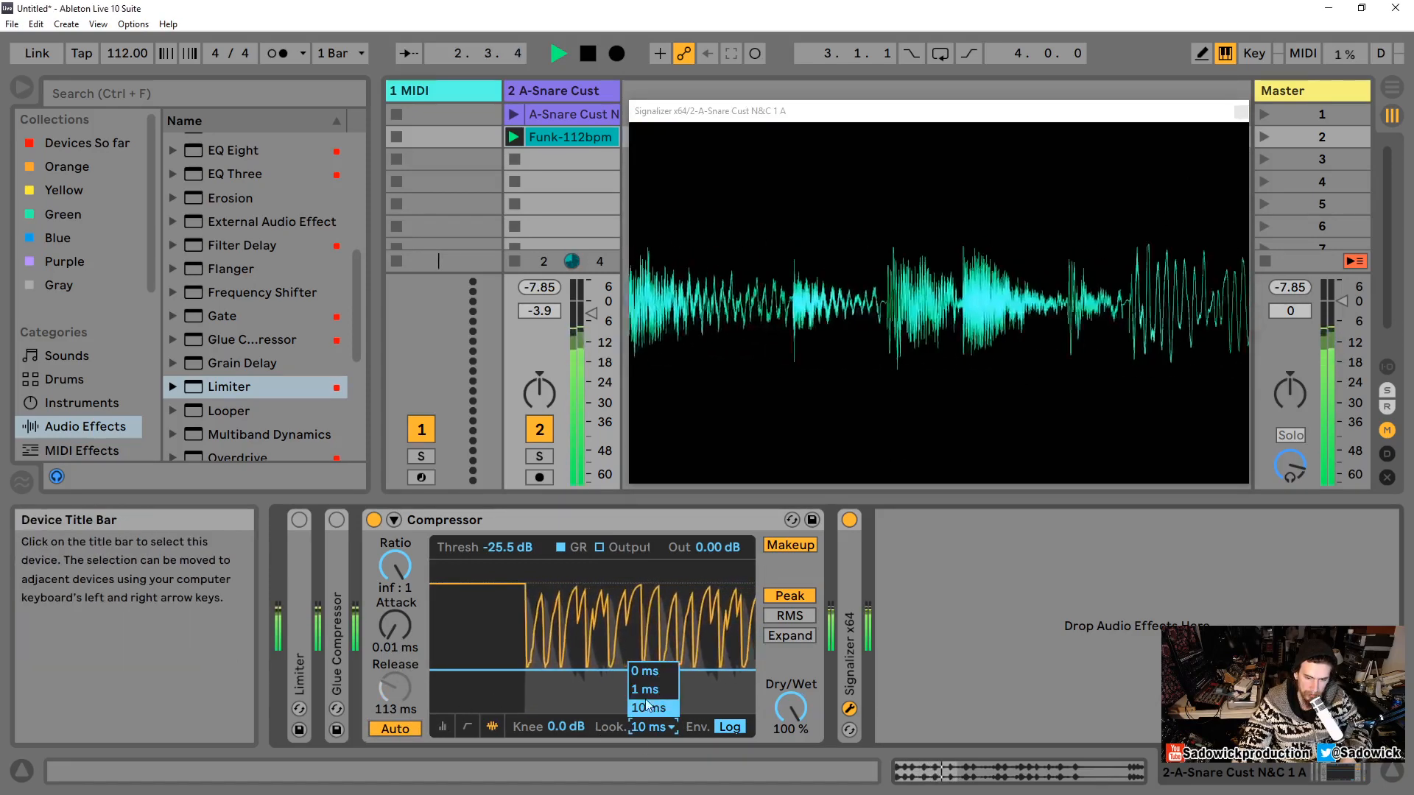
{"action": "left_click", "coordinate": [646, 676]}
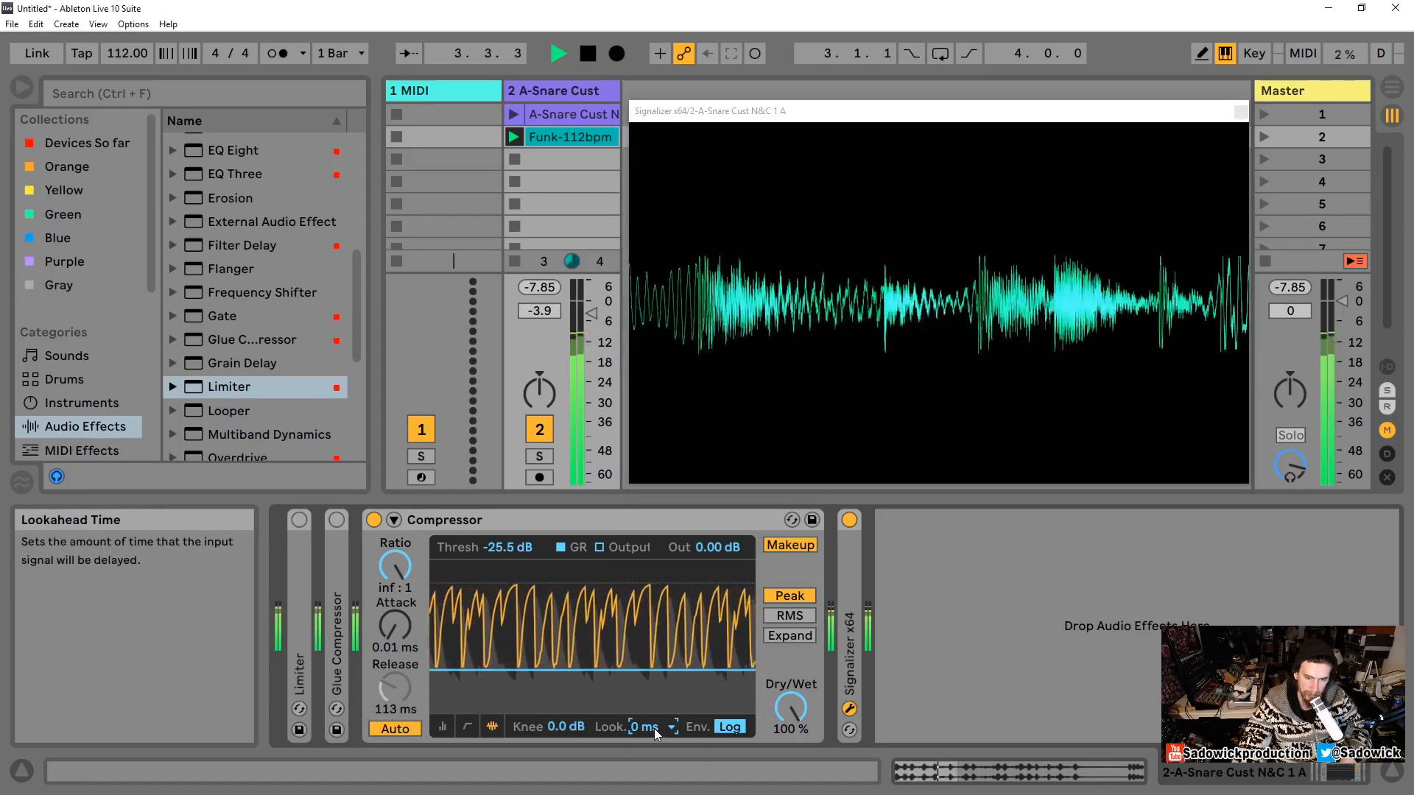
{"action": "key", "text": "space"}
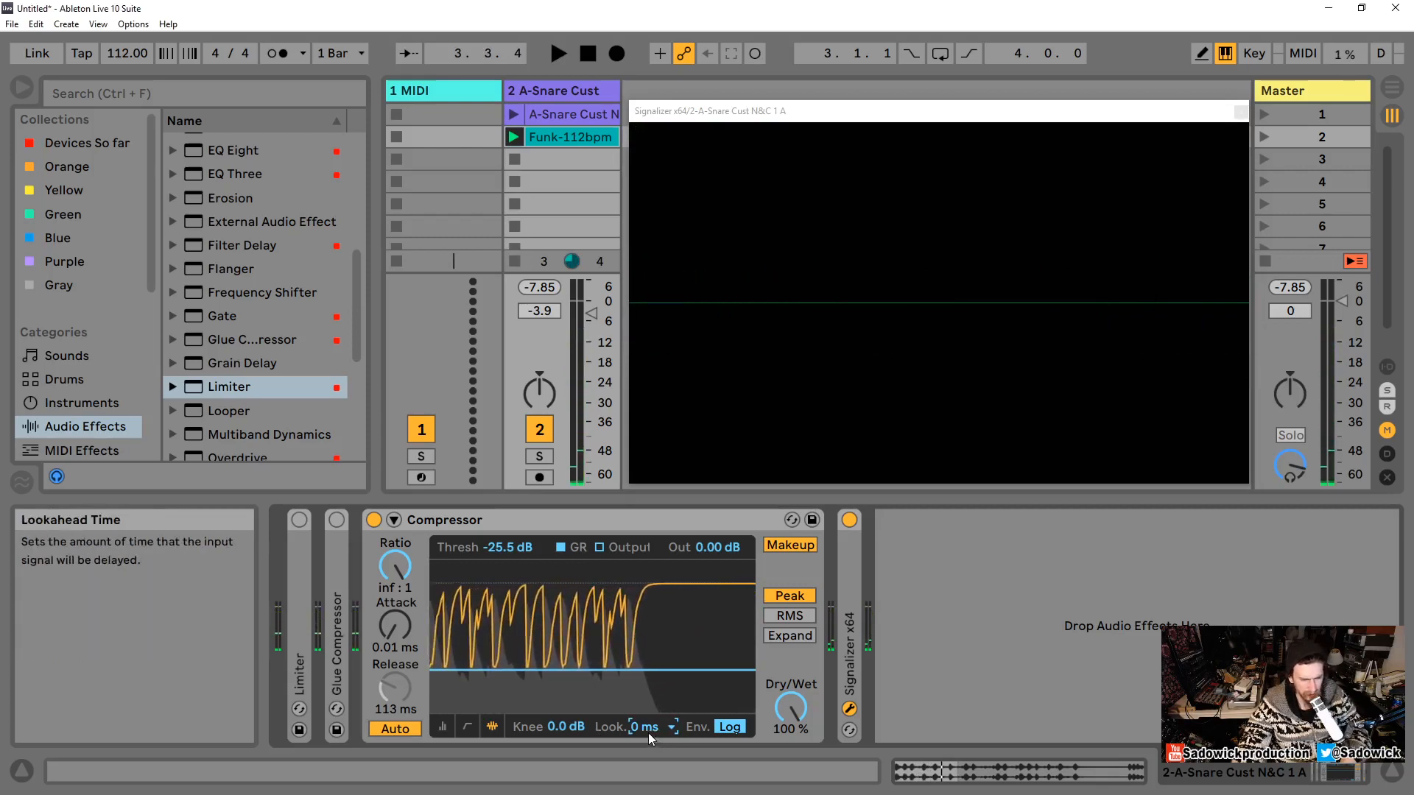
{"action": "key", "text": "space"}
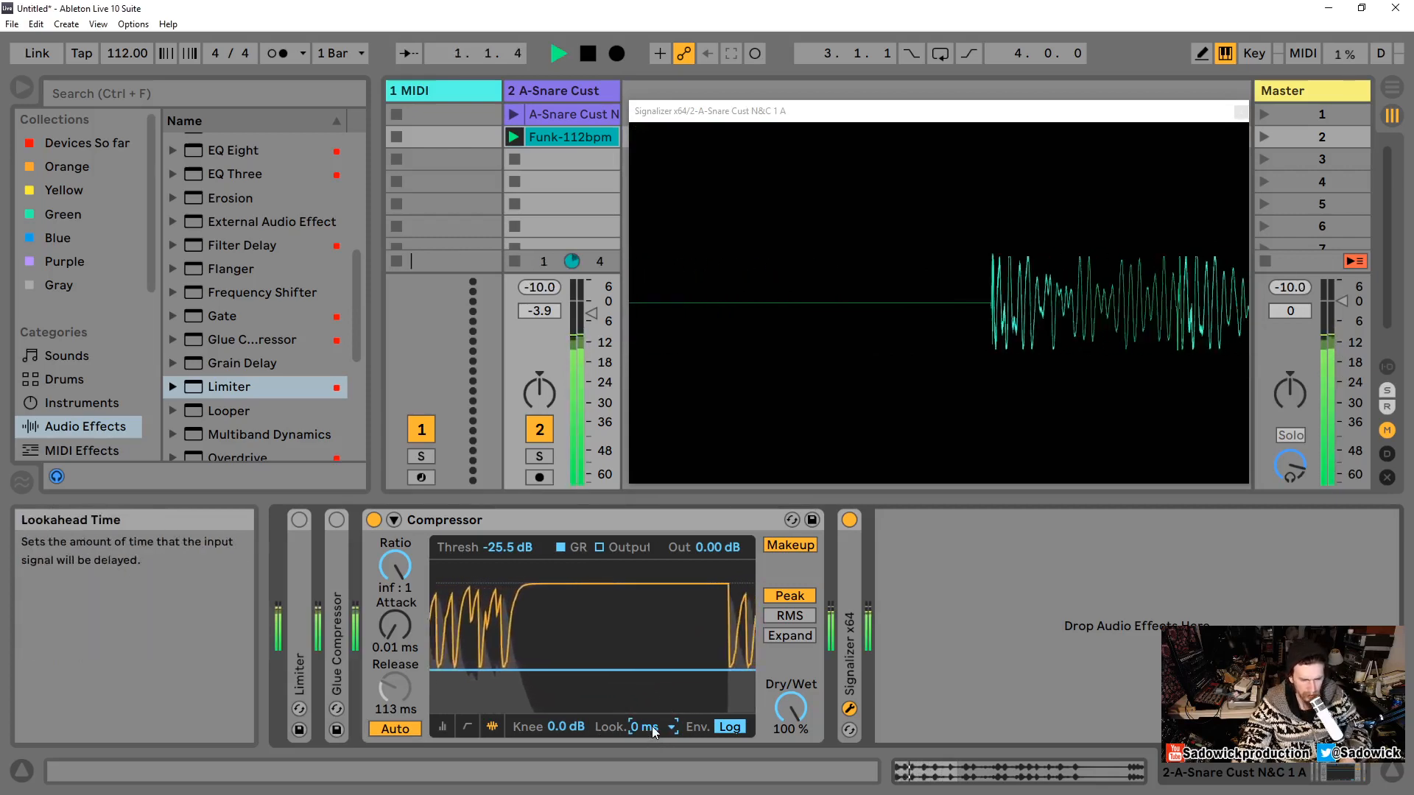
{"action": "left_click", "coordinate": [651, 731]}
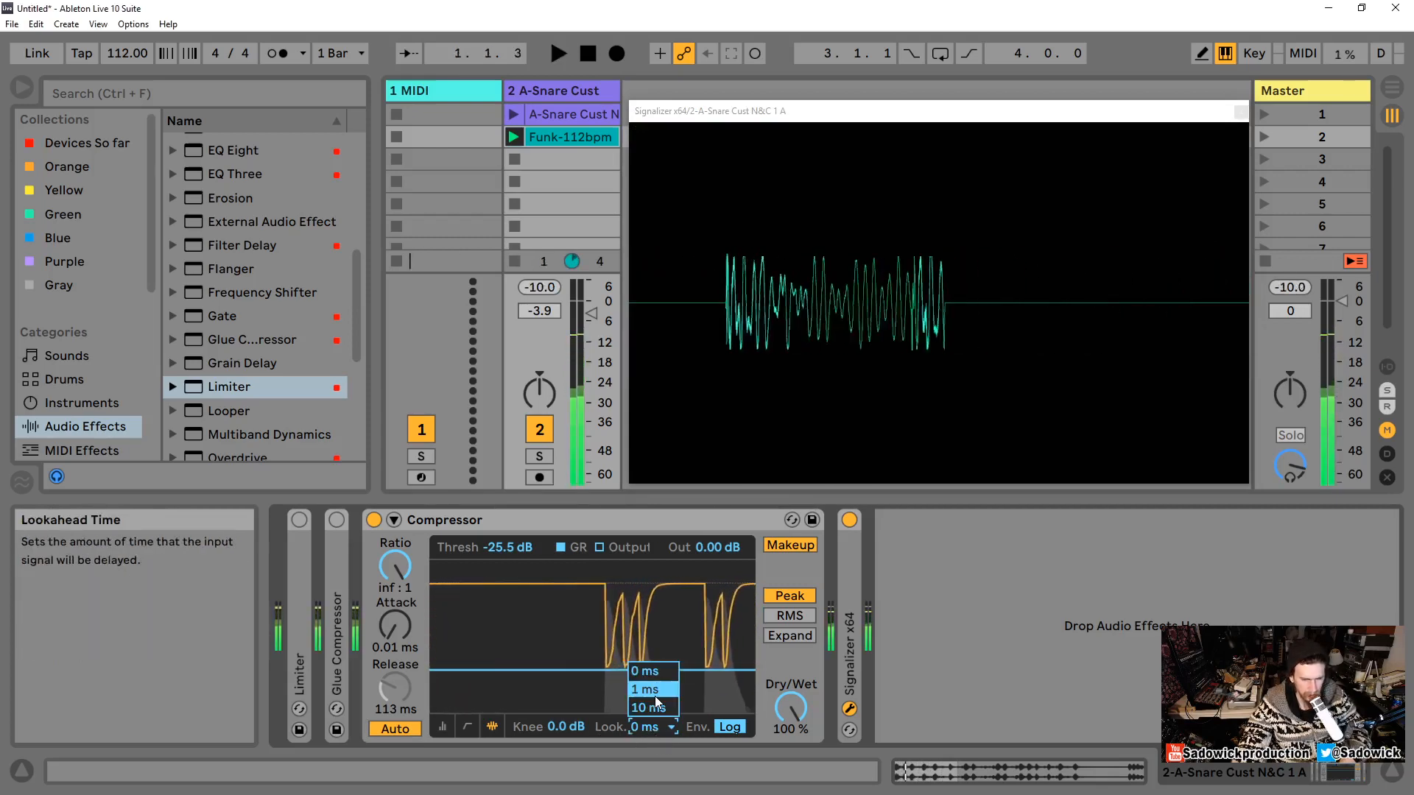
{"action": "left_click", "coordinate": [655, 696]}
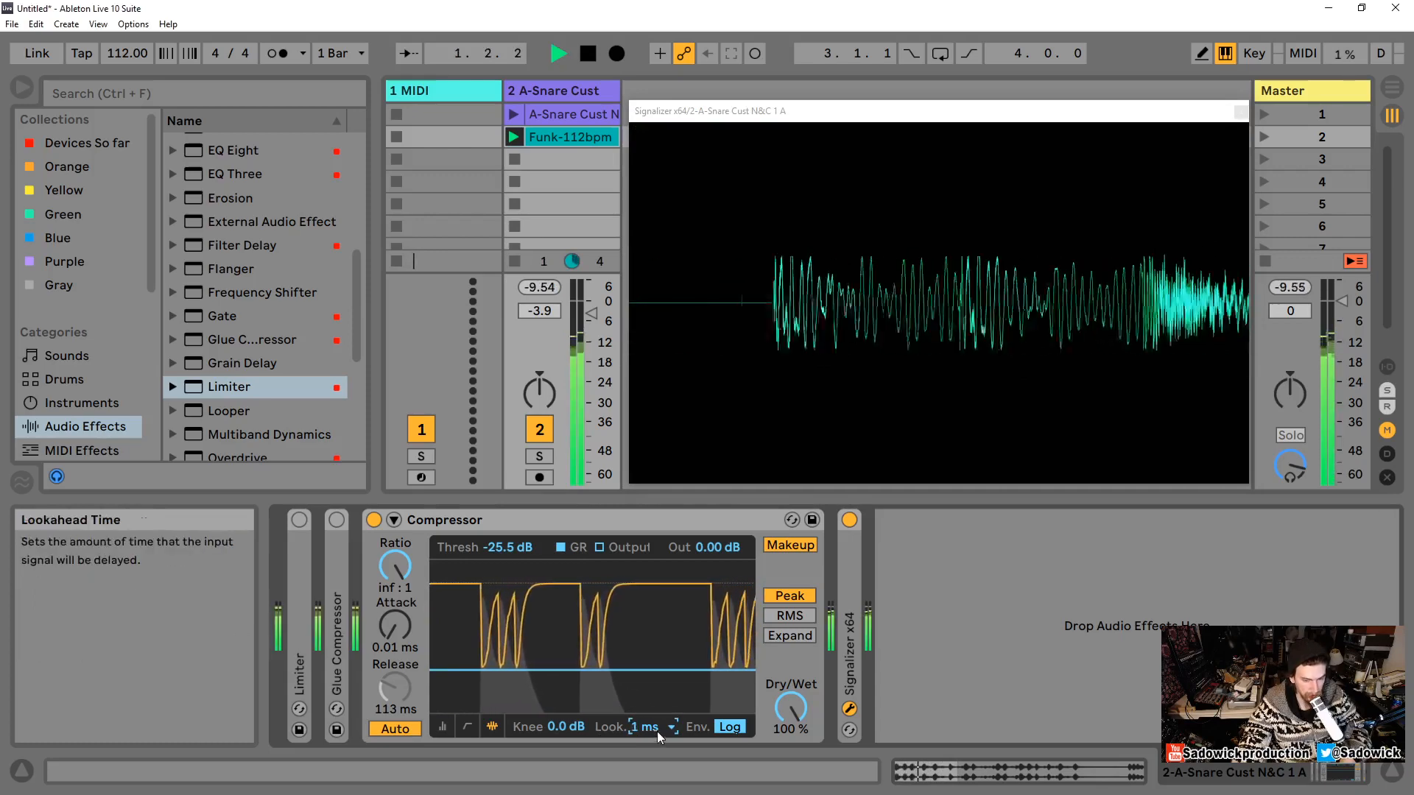
{"action": "left_click", "coordinate": [652, 727]}
{"action": "left_click", "coordinate": [650, 710]}
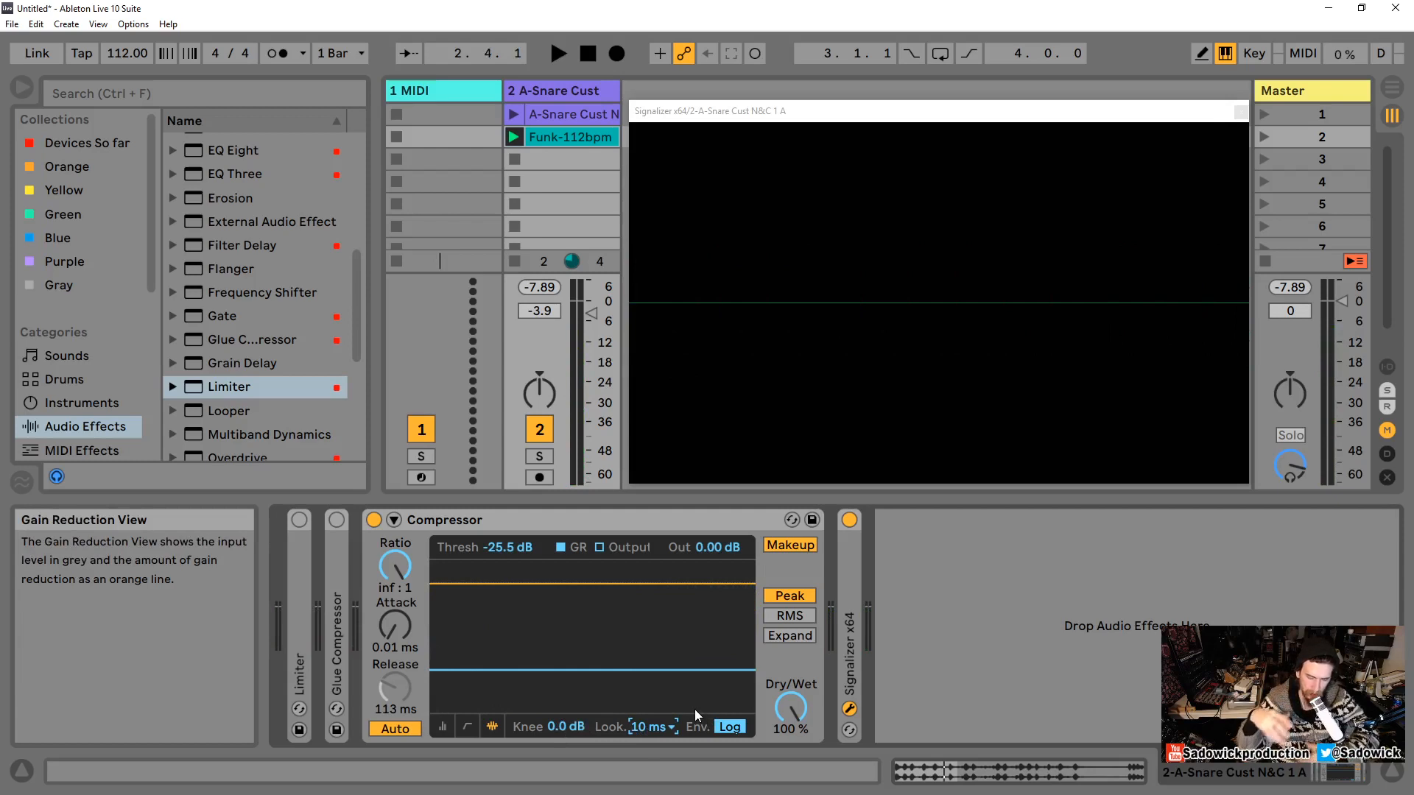
{"action": "left_click", "coordinate": [661, 729]}
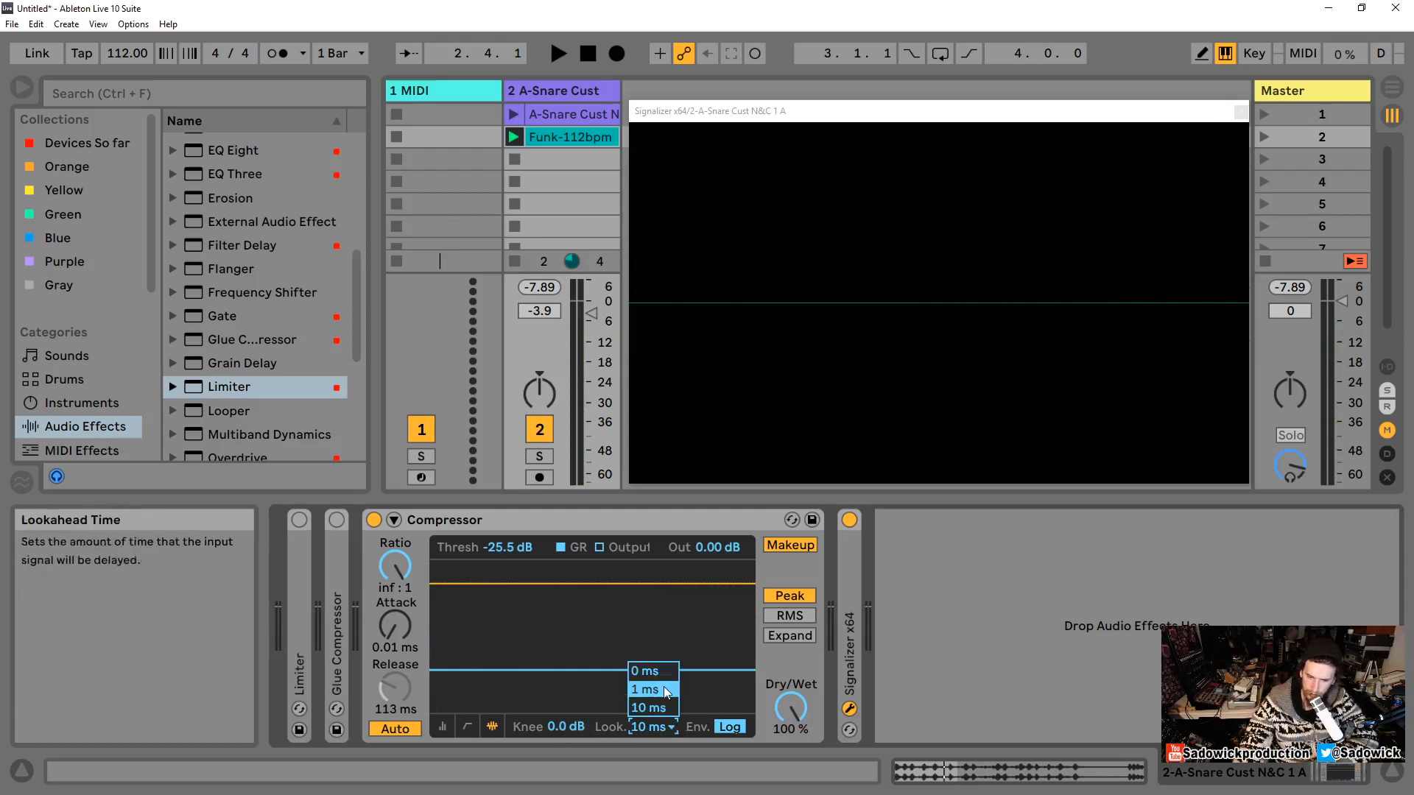
{"action": "left_click", "coordinate": [662, 673]}
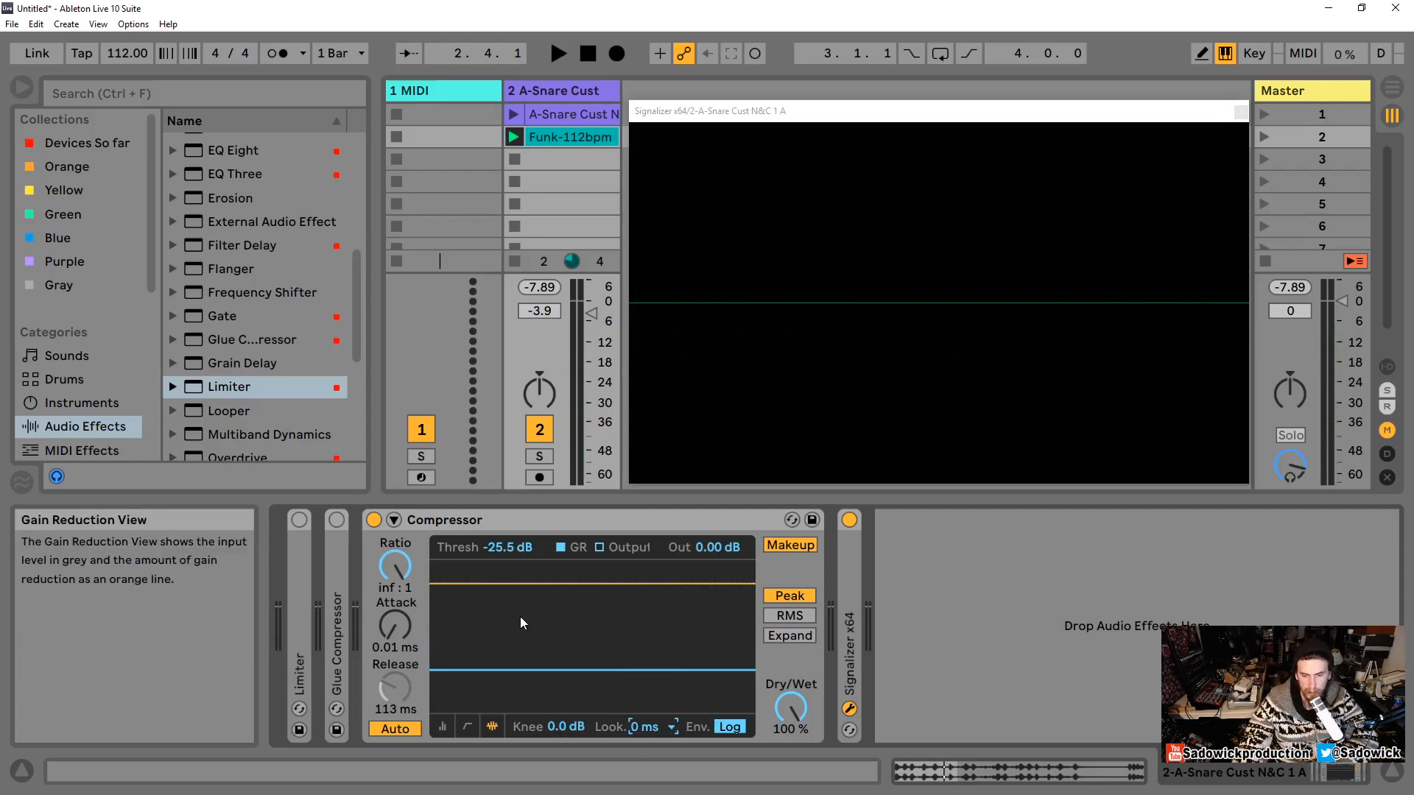
Step: Restore ratio 2:1, attack 2.00 ms and release 50.0 ms, and set the threshold to about -10.6 dB
{"action": "double_click", "coordinate": [399, 685]}
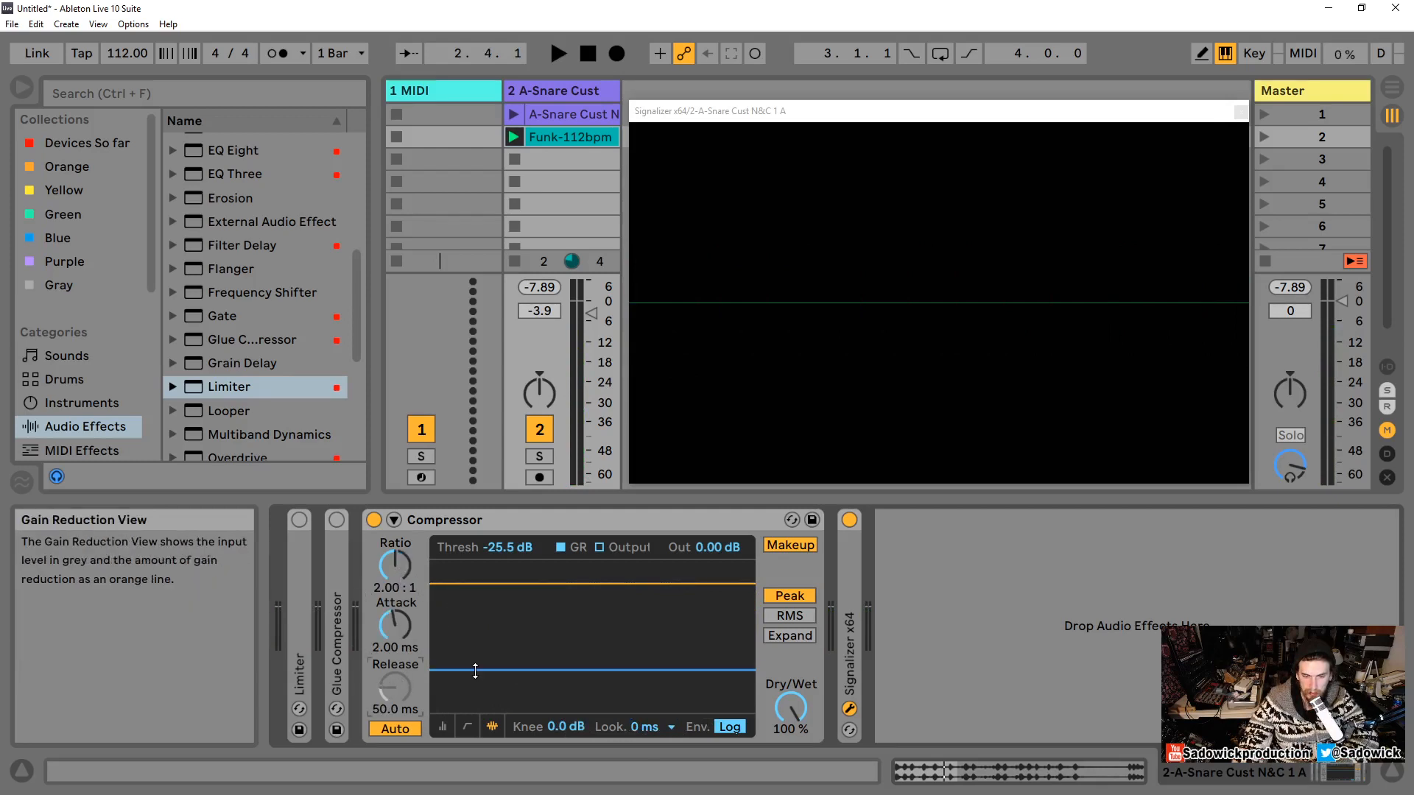
{"action": "left_click_drag", "start_coordinate": [475, 671], "coordinate": [524, 601]}
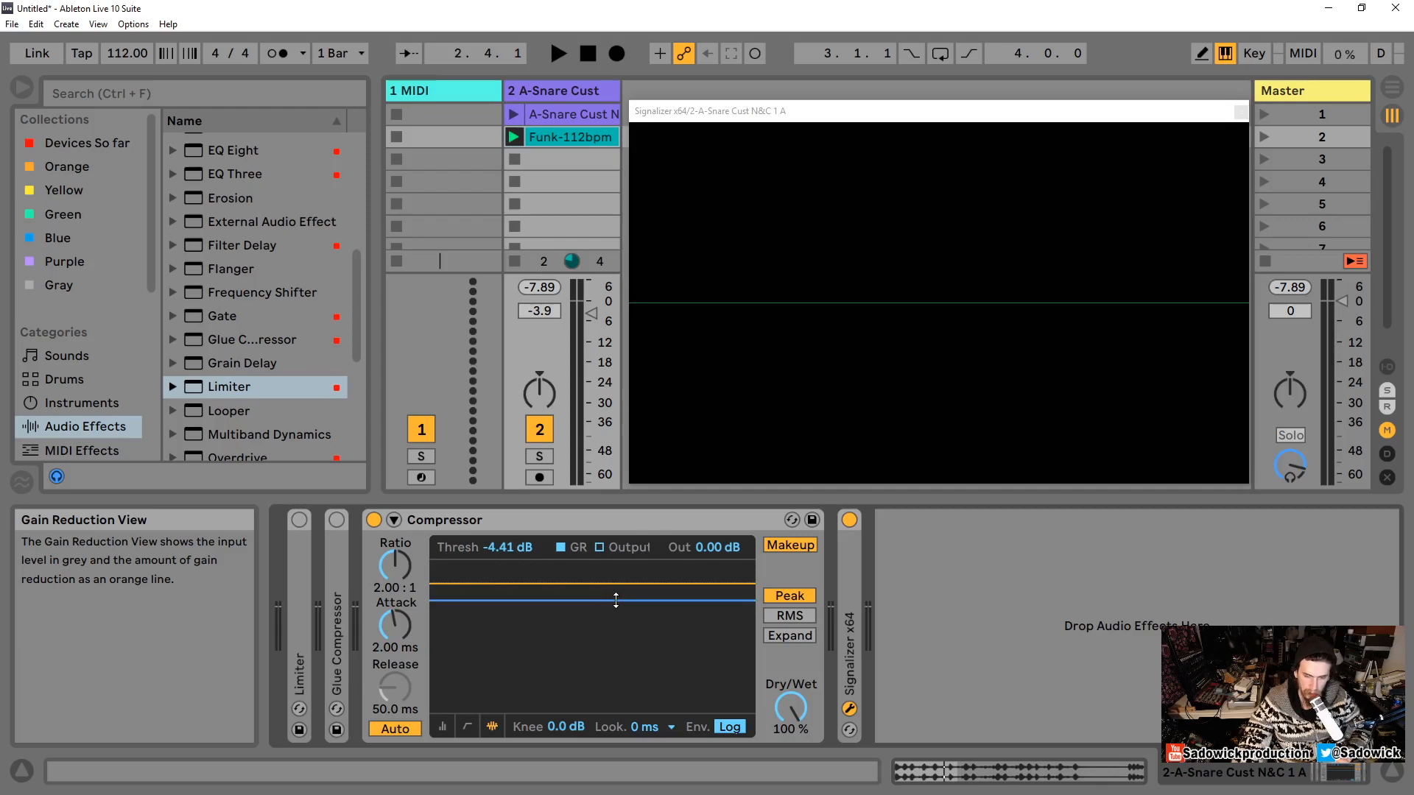
{"action": "left_click_drag", "start_coordinate": [616, 601], "coordinate": [512, 625]}
{"action": "key", "text": "space"}
{"action": "key", "text": "space"}
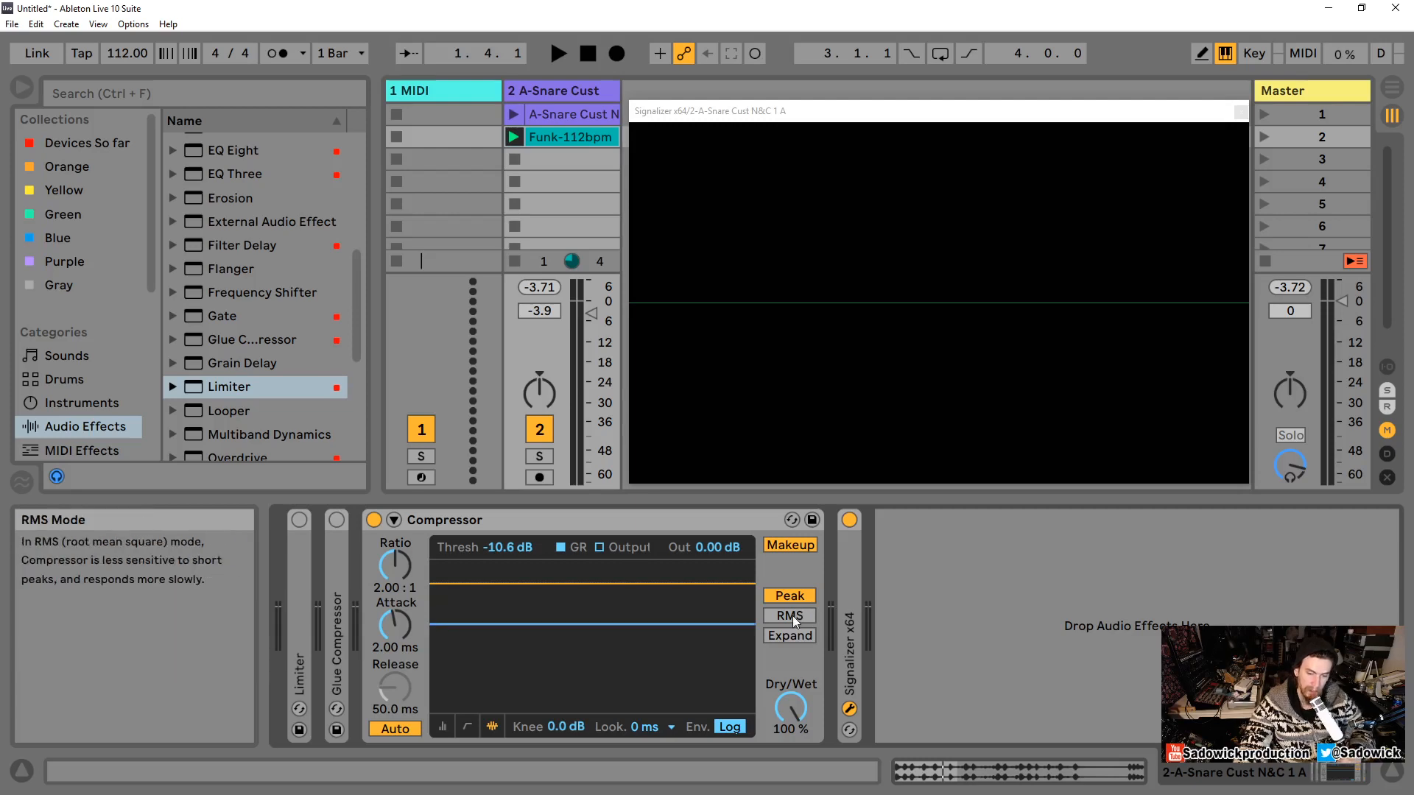
Step: Switch detection to RMS and set the threshold to about -17.4 dB while playing the loop
{"action": "left_click", "coordinate": [536, 524]}
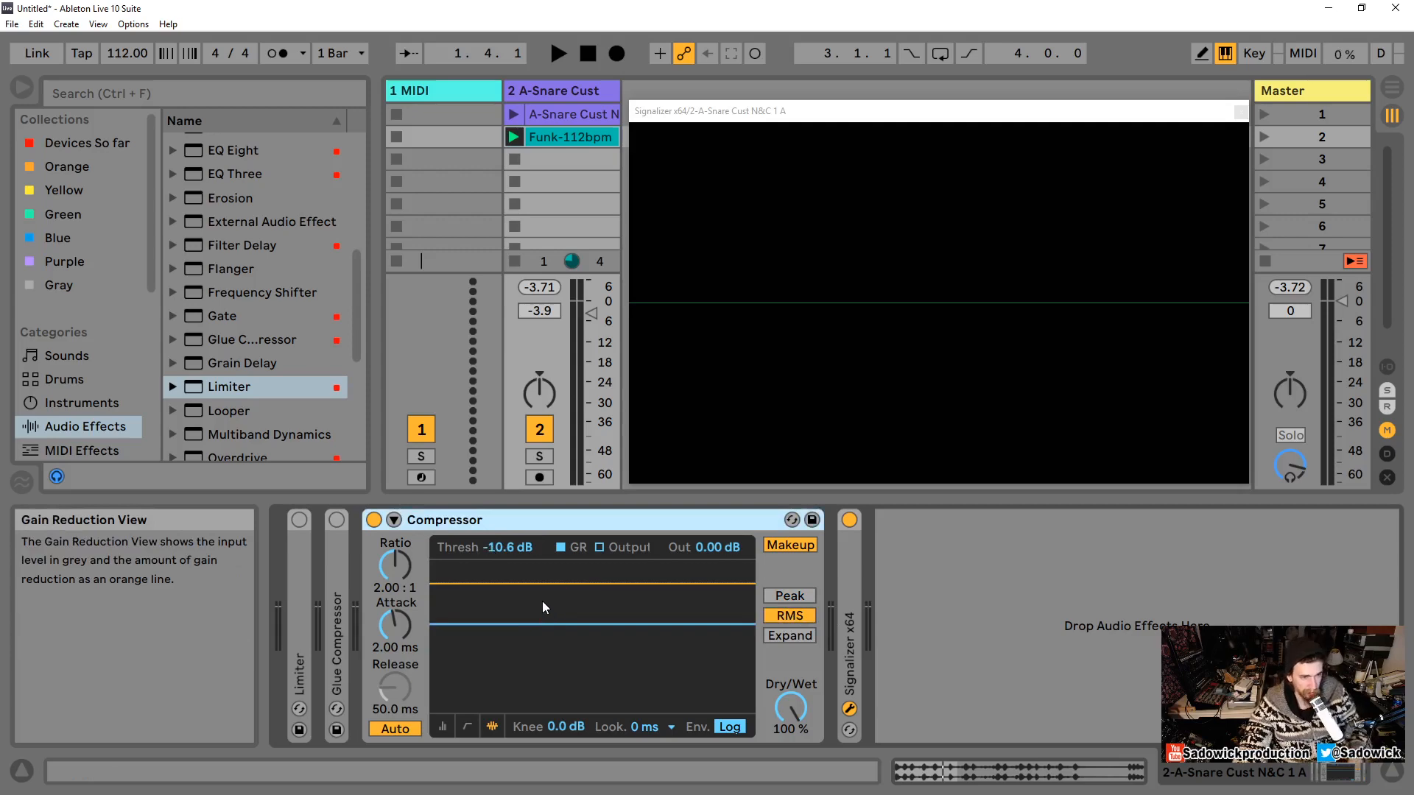
{"action": "left_click_drag", "start_coordinate": [542, 623], "coordinate": [567, 650]}
{"action": "key", "text": "space"}
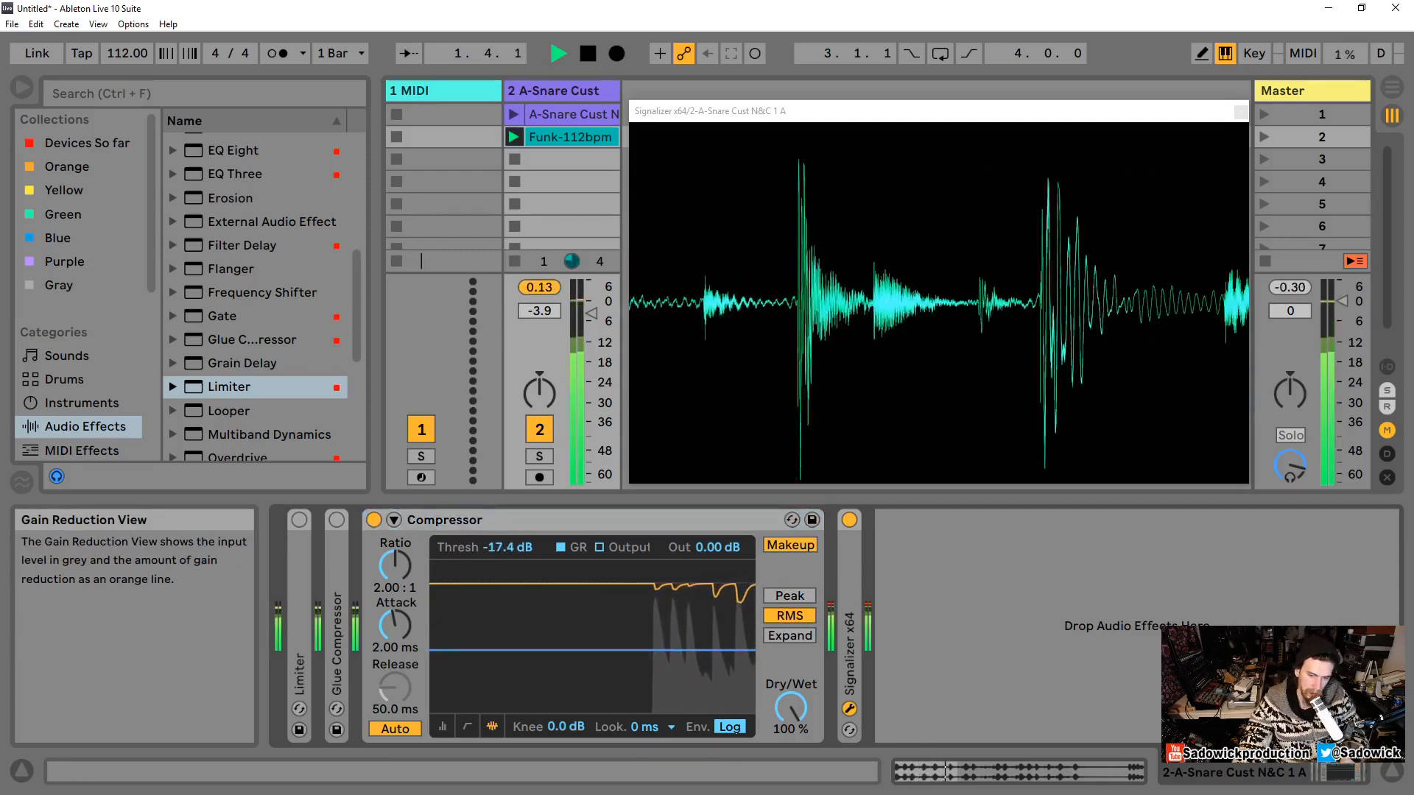
{"action": "key", "text": "space"}
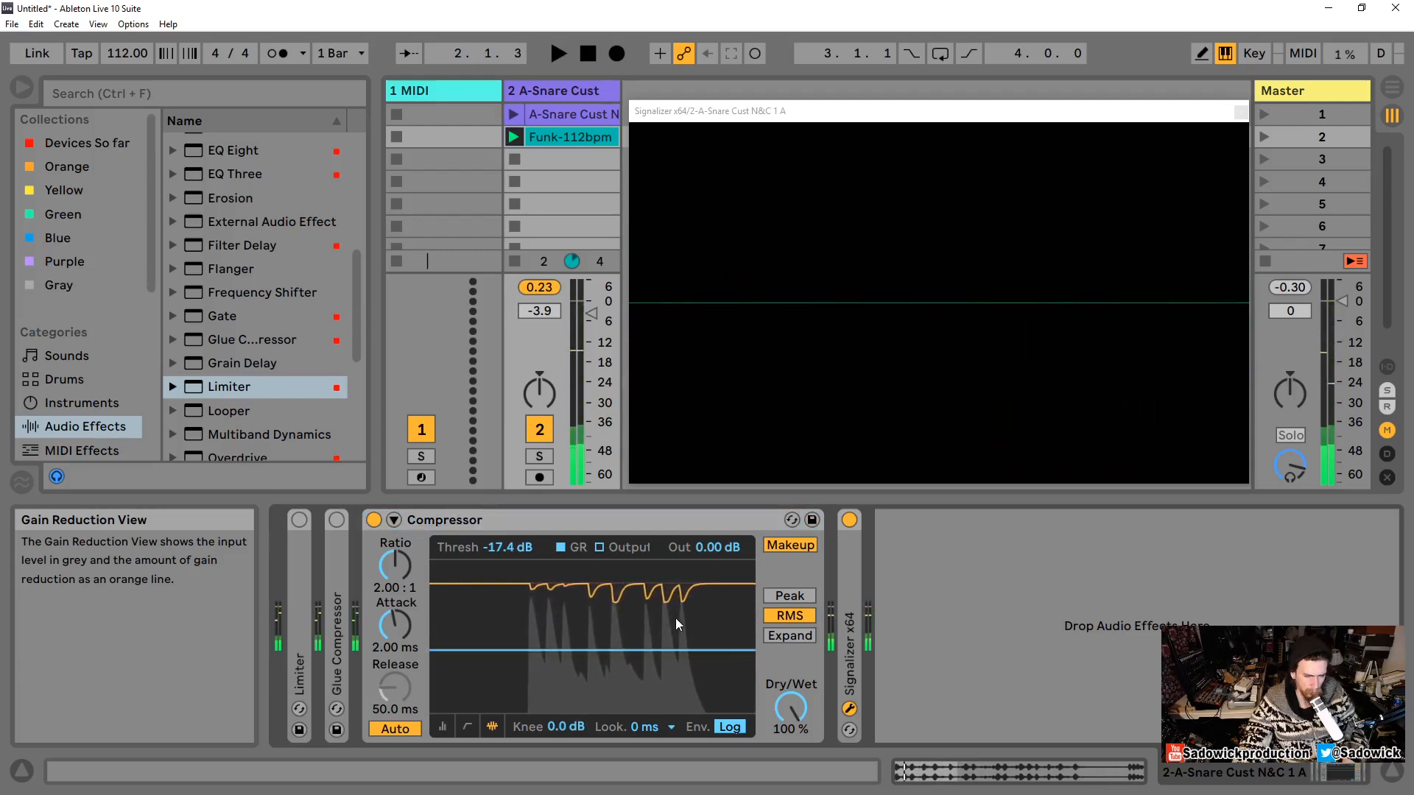
{"action": "key", "text": "space"}
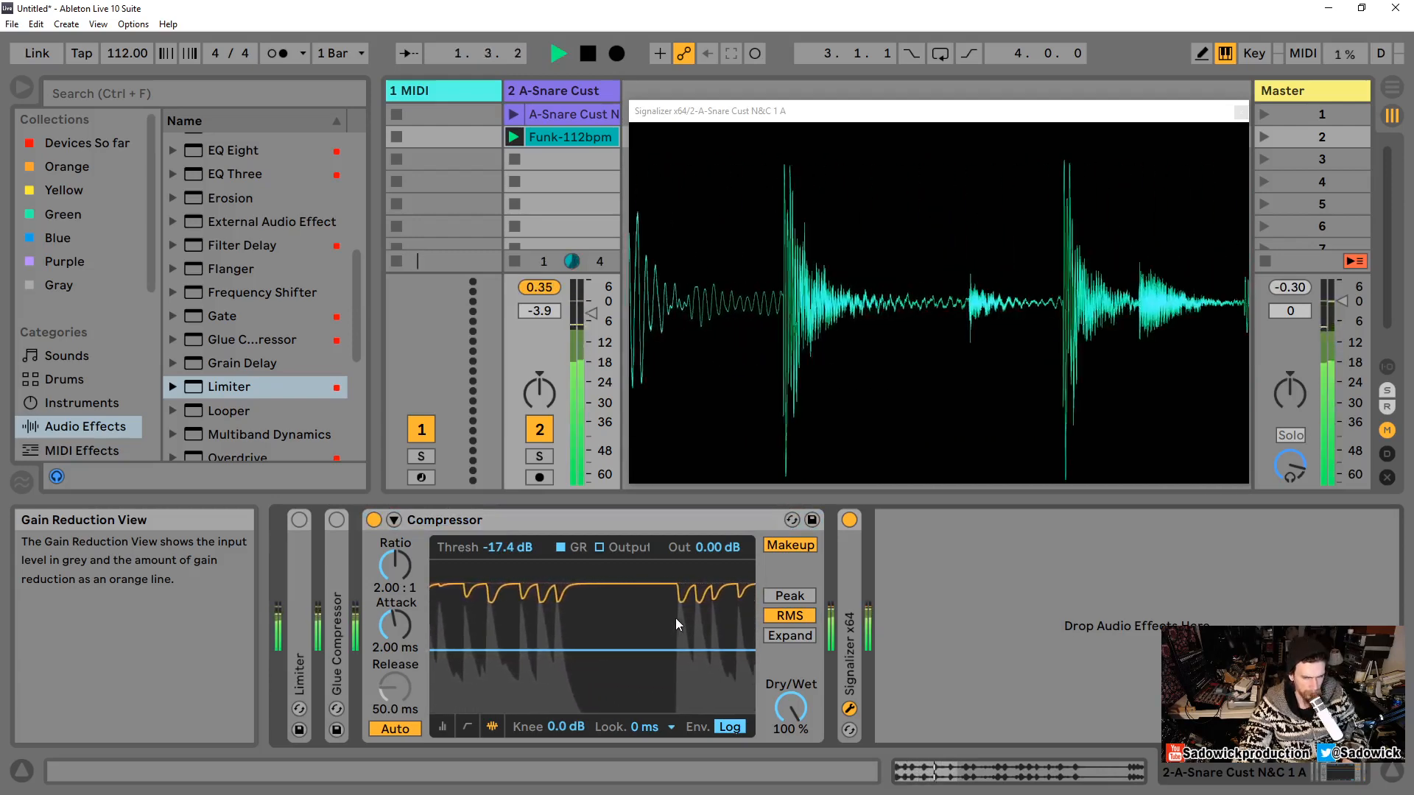
{"action": "key", "text": "space"}
Step: Turn off Makeup and raise the output gain to 2.25 dB during playback
{"action": "left_click", "coordinate": [790, 545]}
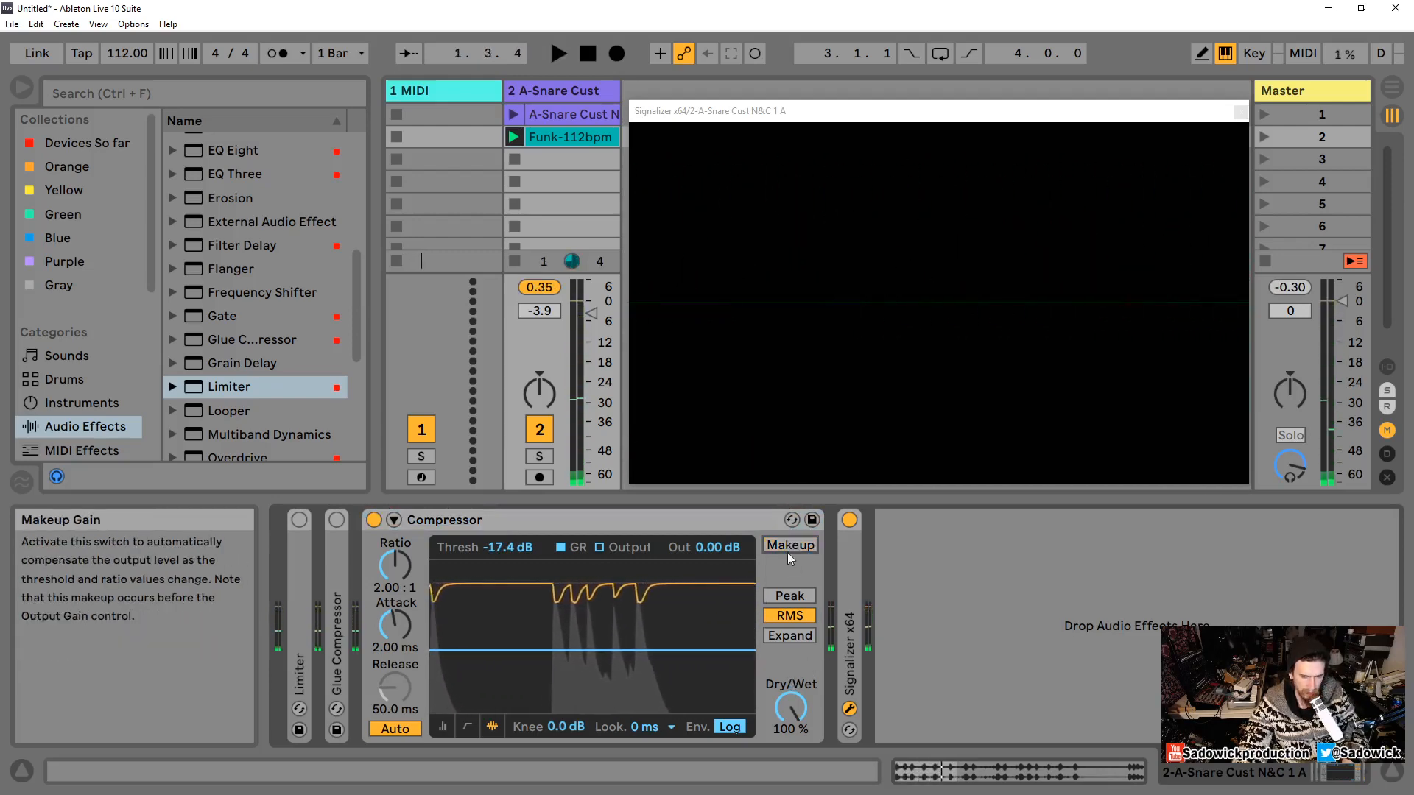
{"action": "key", "text": "space"}
{"action": "left_click_drag", "start_coordinate": [714, 550], "coordinate": [713, 534]}
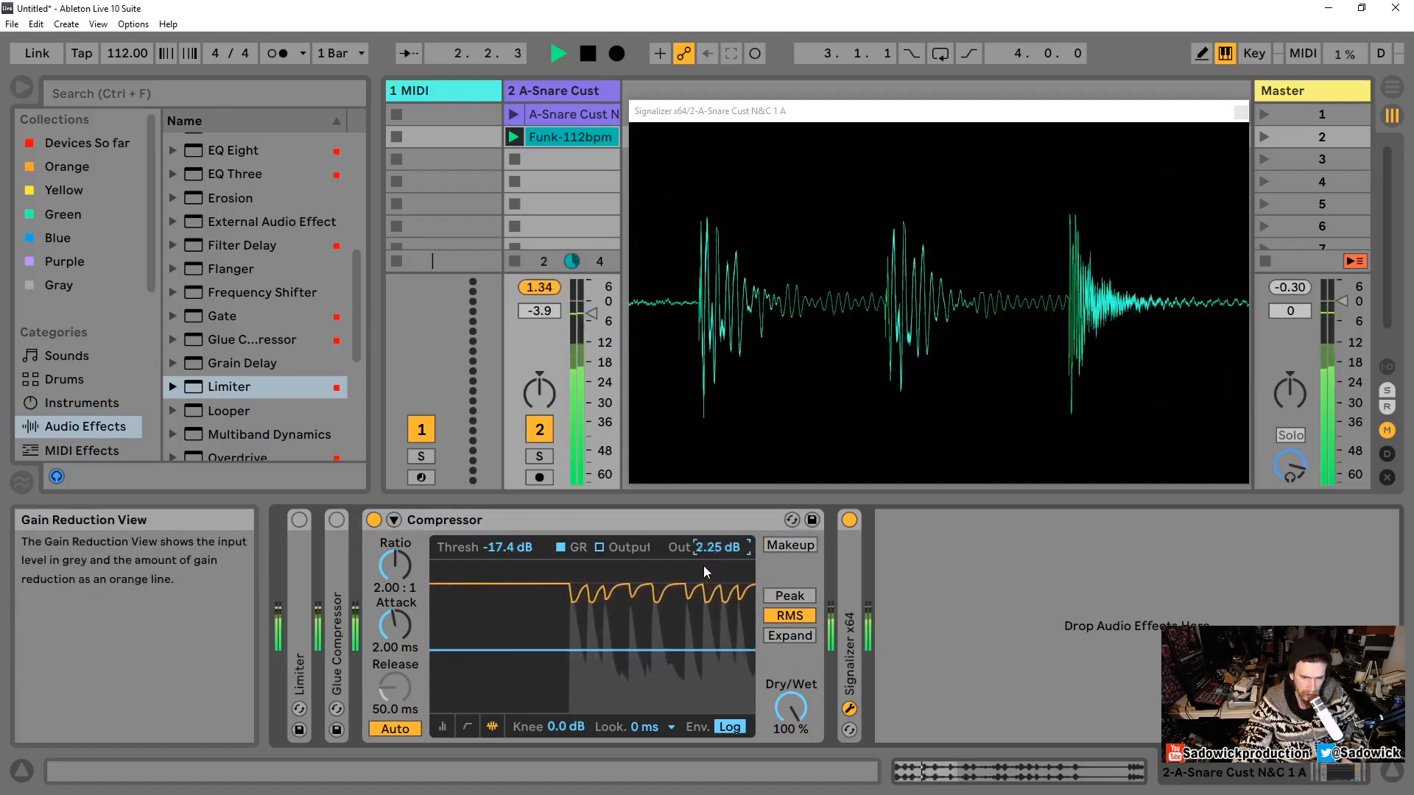
Step: Set the attack to 0.01 ms and audition the loop
{"action": "key", "text": "space"}
{"action": "left_click_drag", "start_coordinate": [394, 625], "coordinate": [395, 663]}
{"action": "key", "text": "space"}
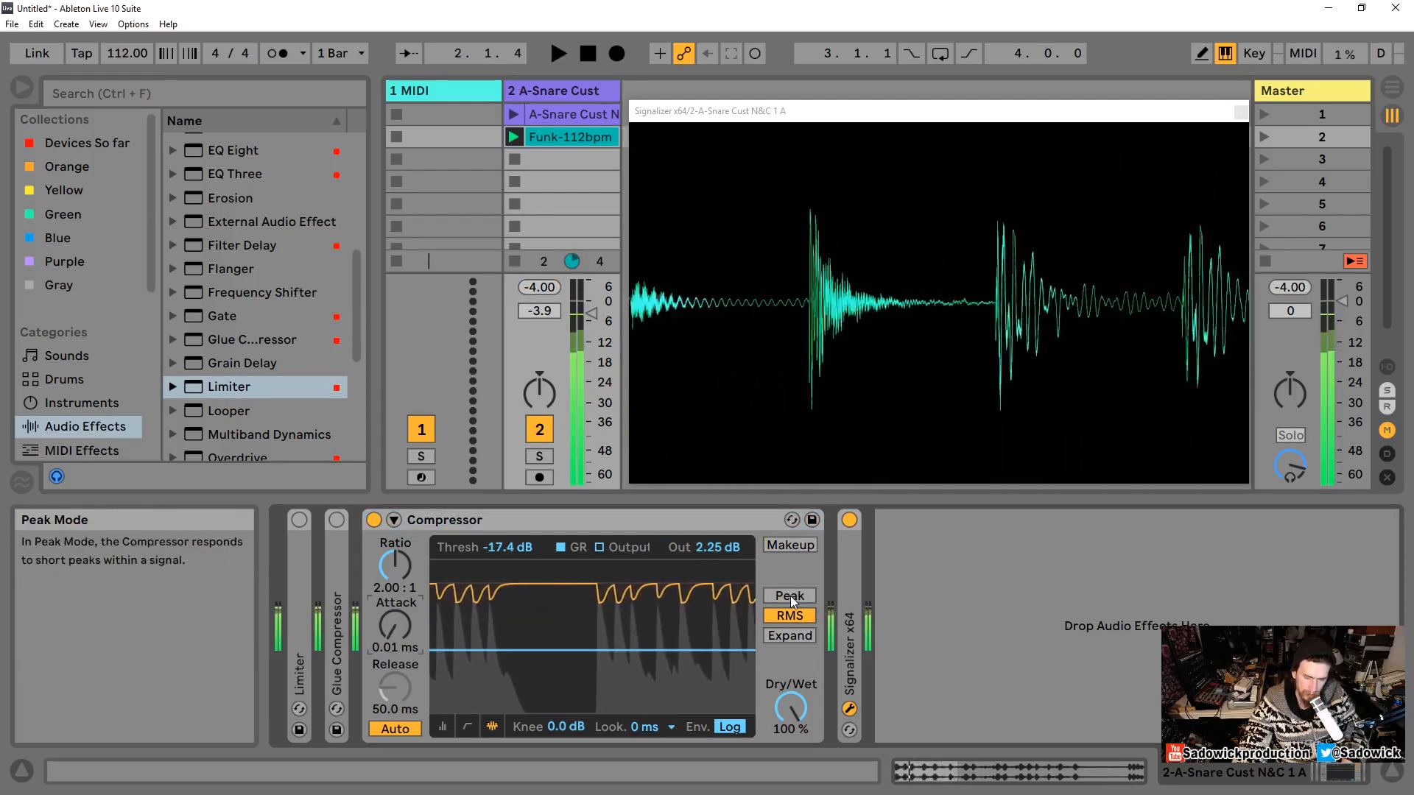
{"action": "key", "text": "space"}
{"action": "key", "text": "space"}
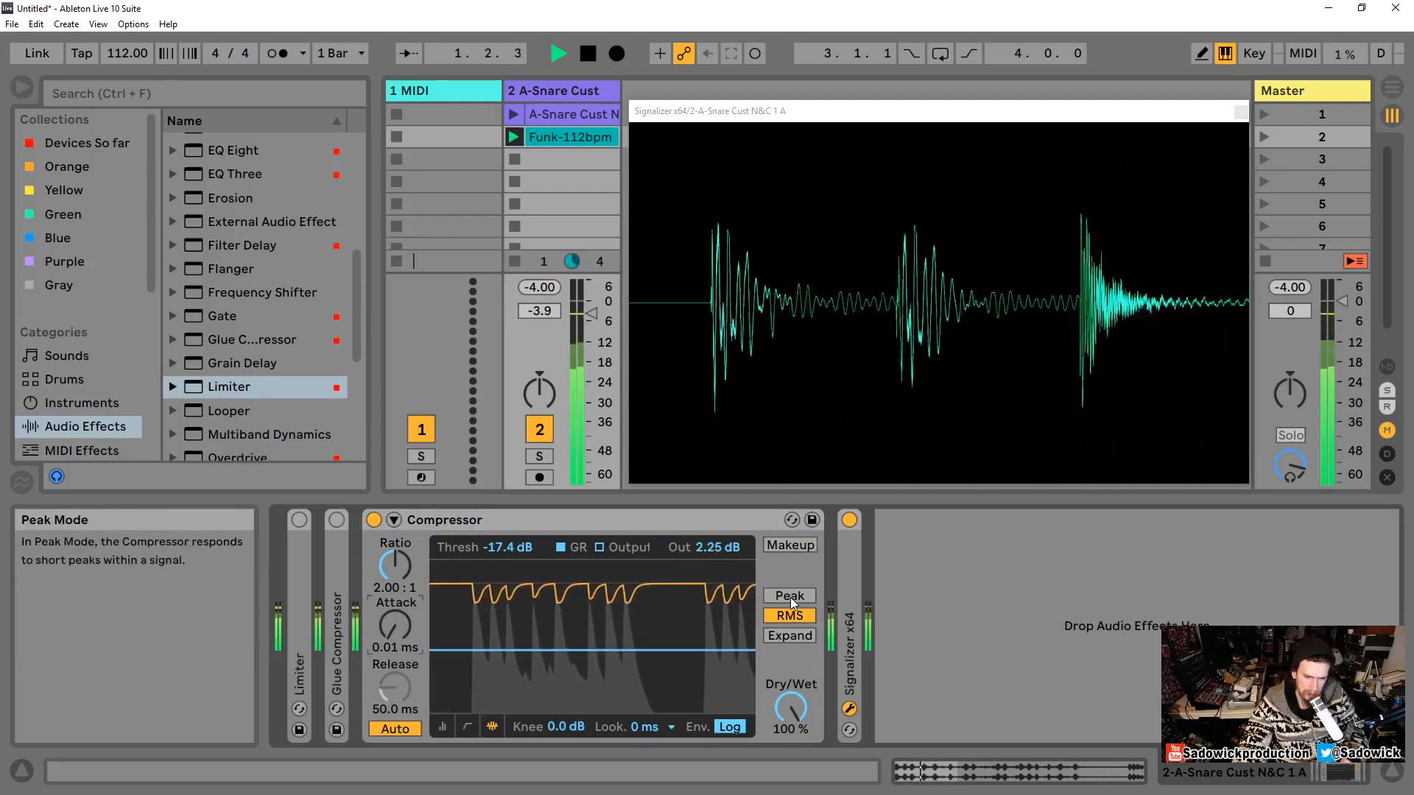
Step: Compare Peak and RMS detection while the loop plays, ending on RMS, and stop playback
{"action": "left_click", "coordinate": [789, 596]}
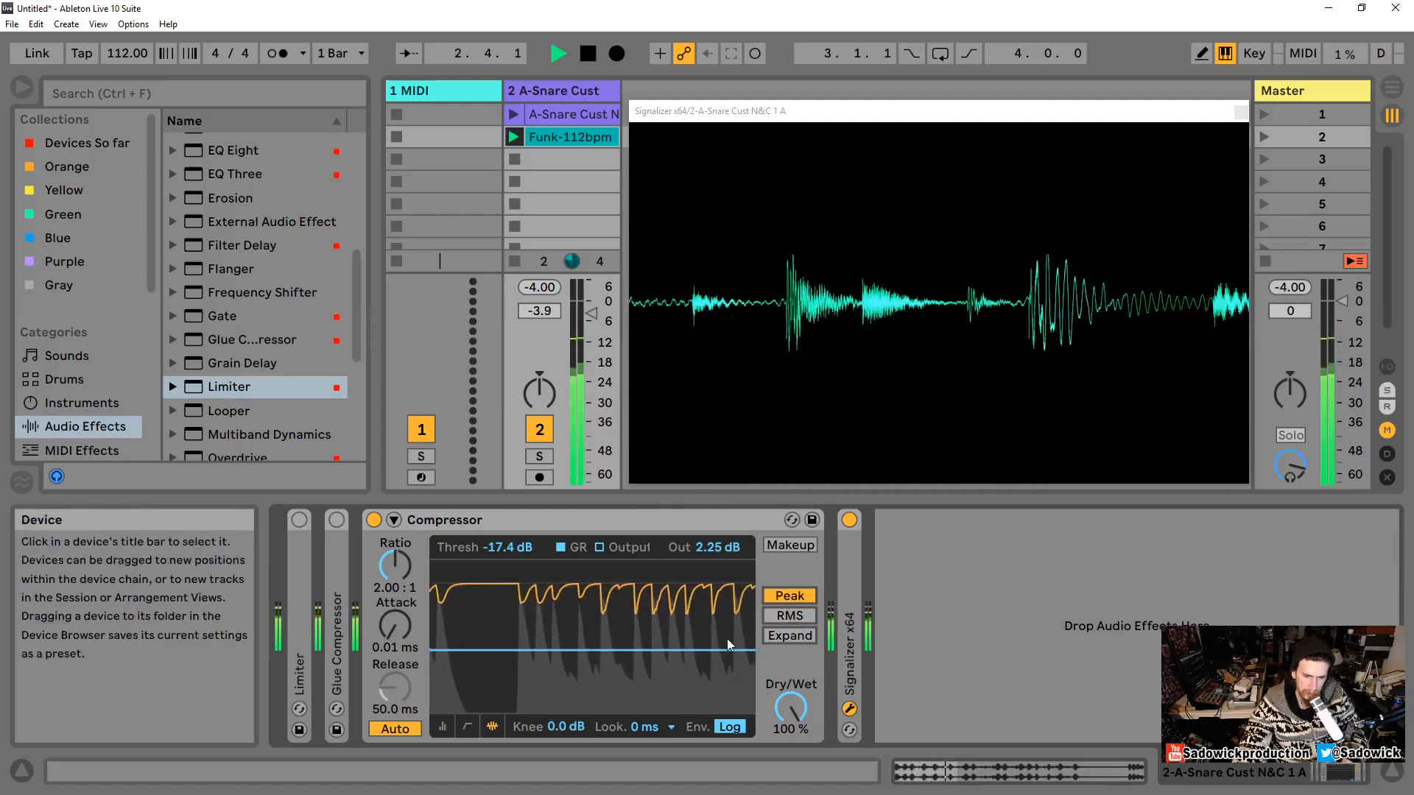
{"action": "left_click", "coordinate": [798, 616]}
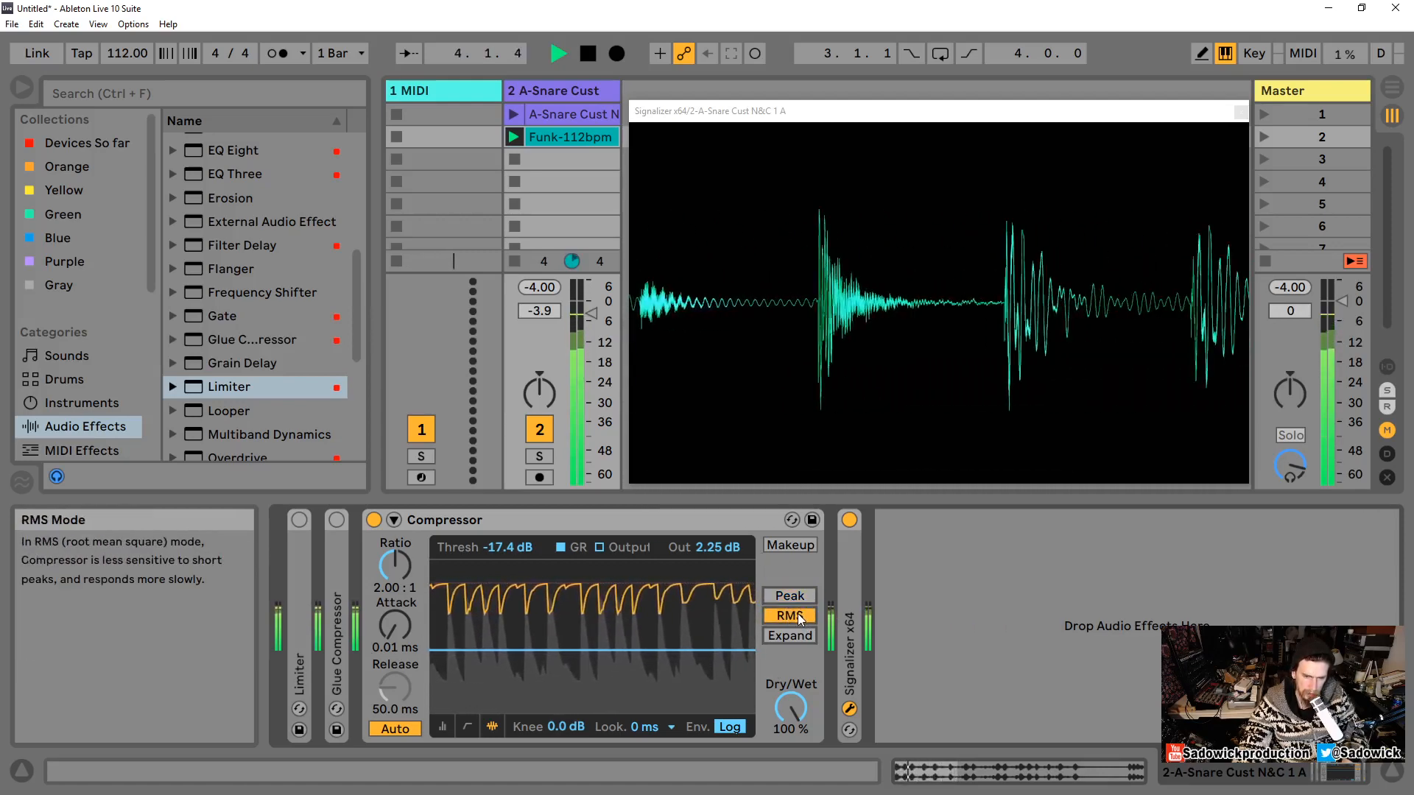
{"action": "key", "text": "space"}
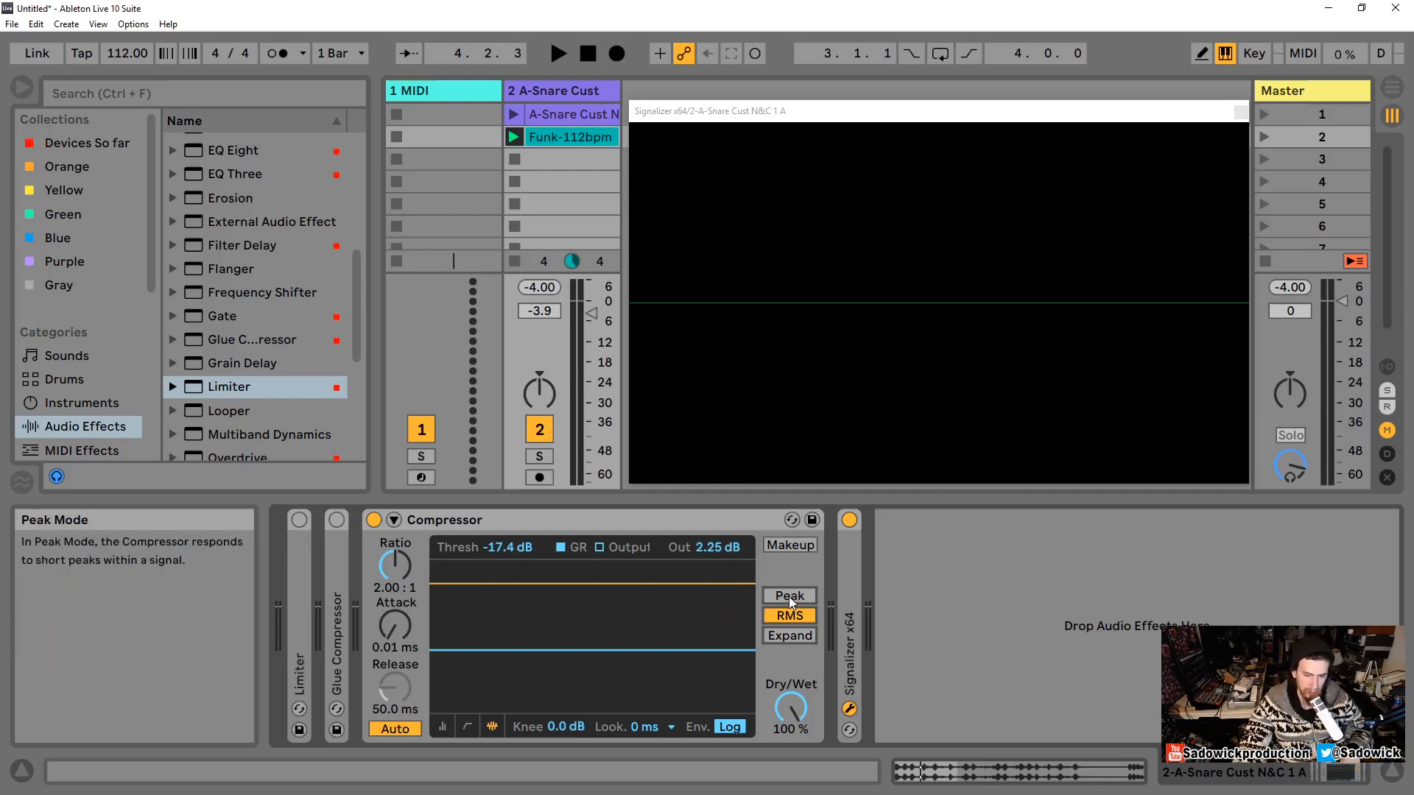
Step: Switch repeatedly between Peak and RMS detection while auditioning the snare loop, ending on RMS
{"action": "left_click", "coordinate": [789, 617]}
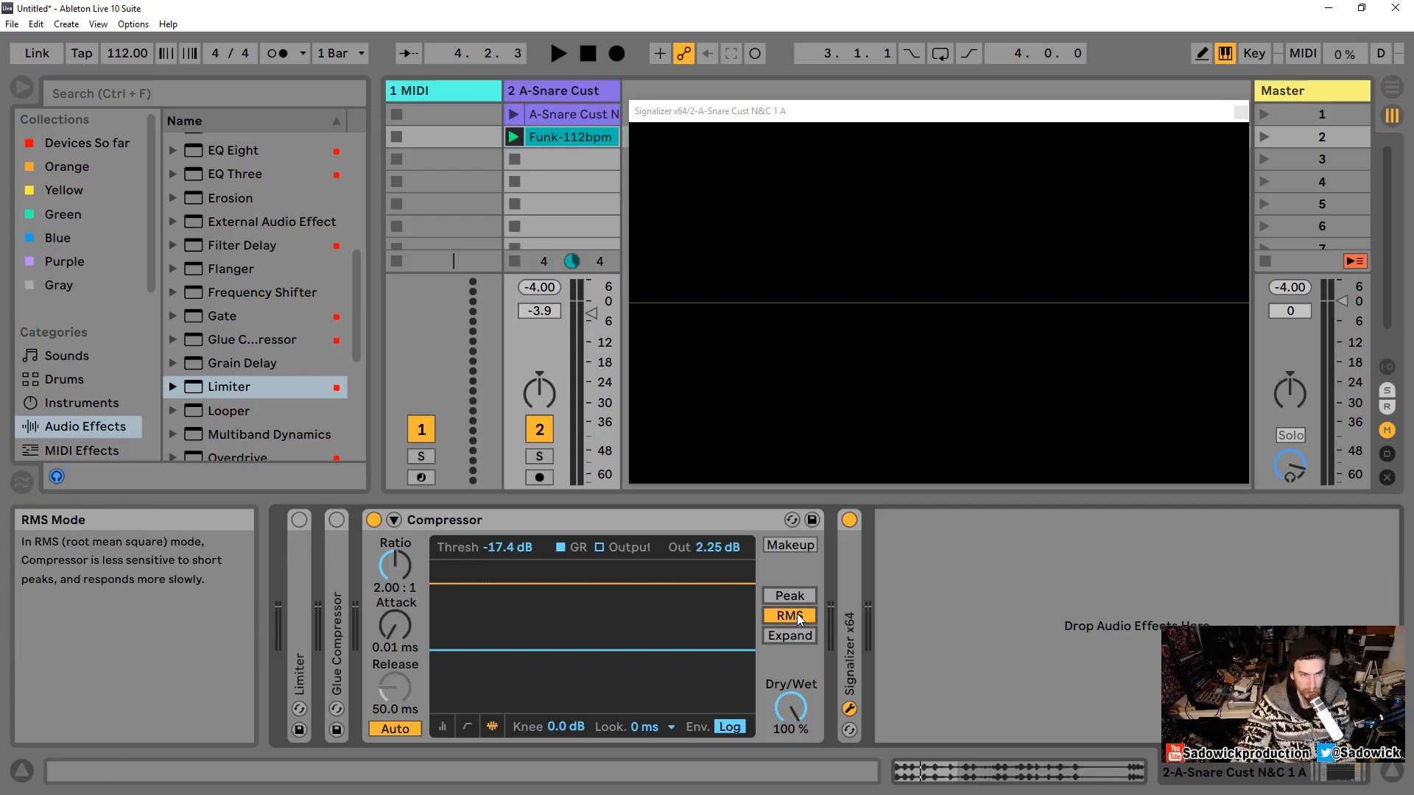
{"action": "key", "text": "space"}
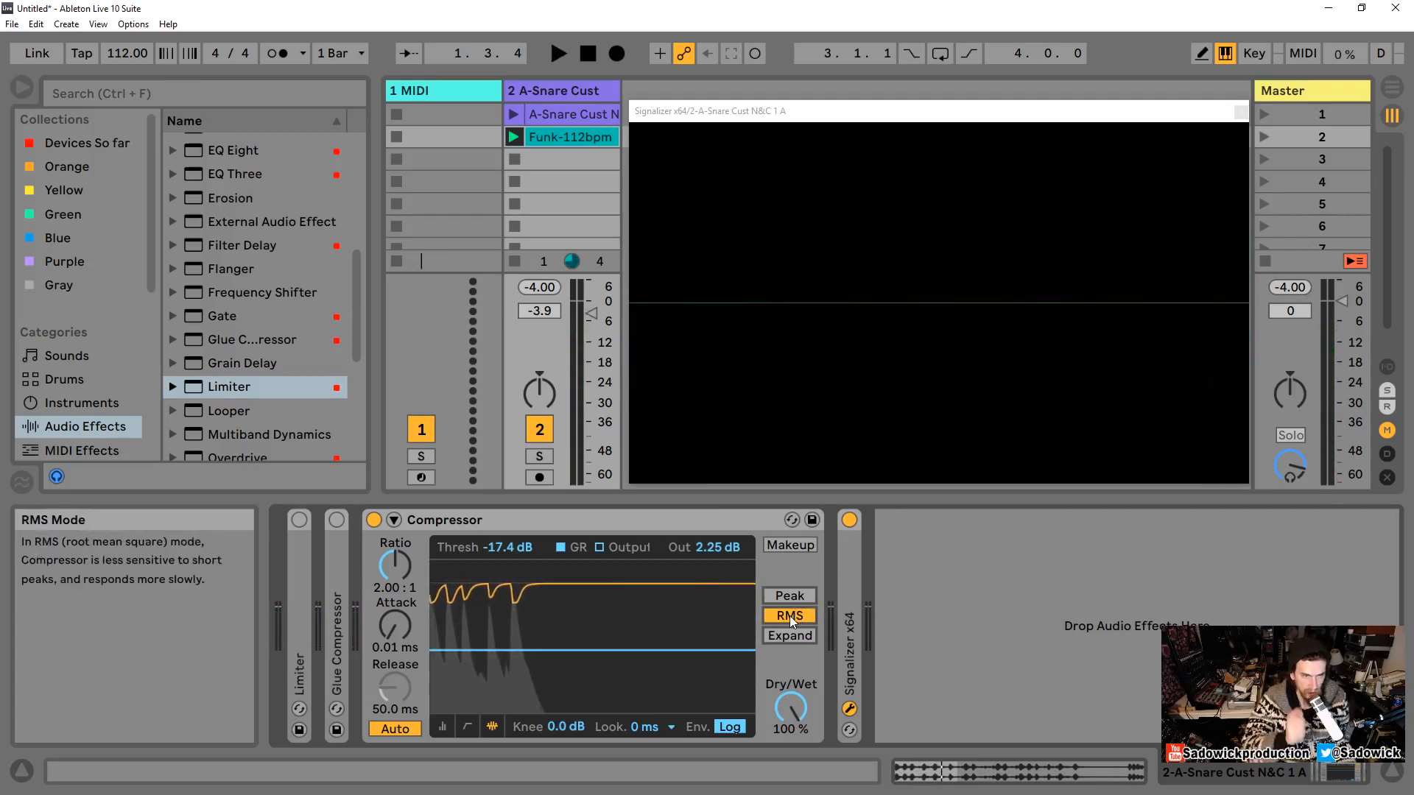
{"action": "key", "text": "space"}
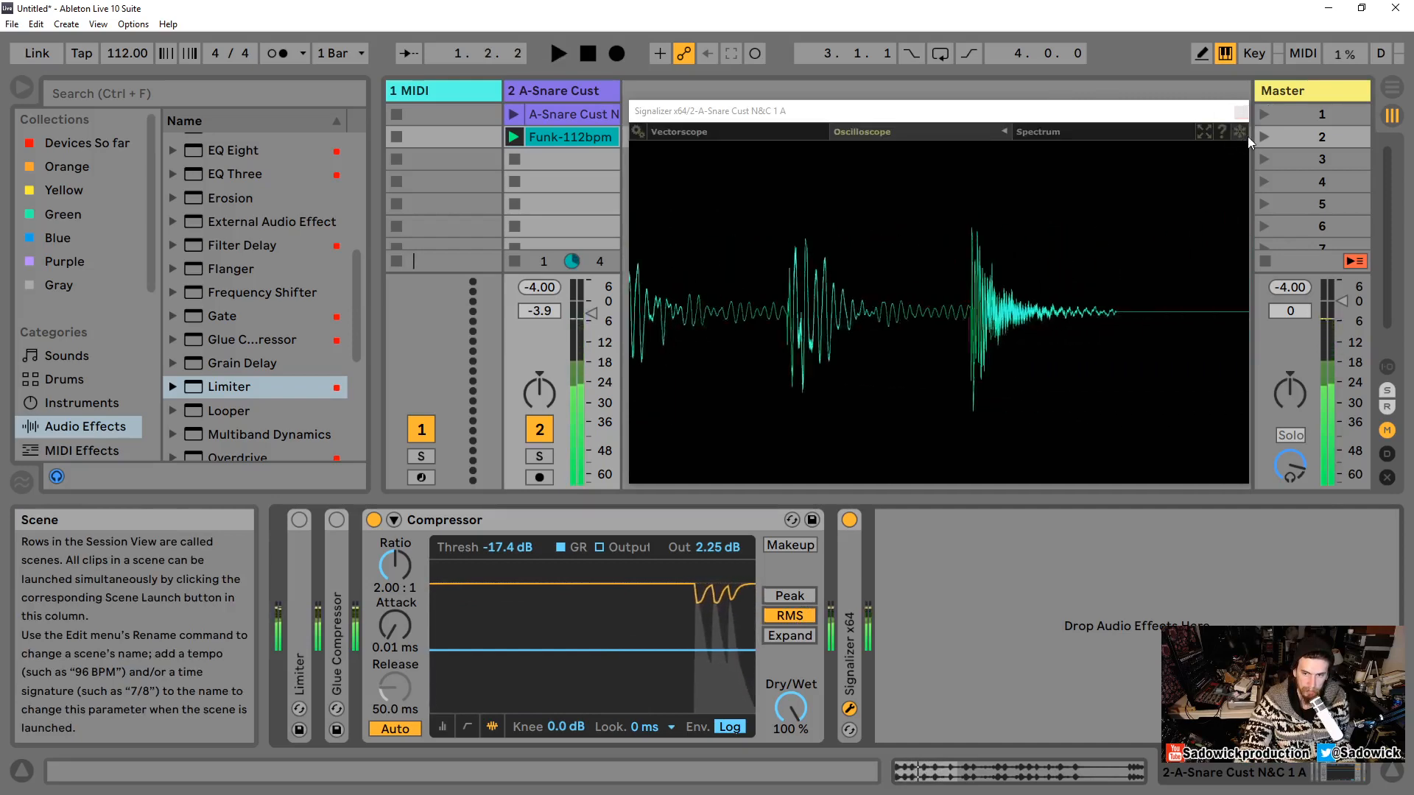
{"action": "left_click", "coordinate": [1241, 134]}
{"action": "key", "text": "space"}
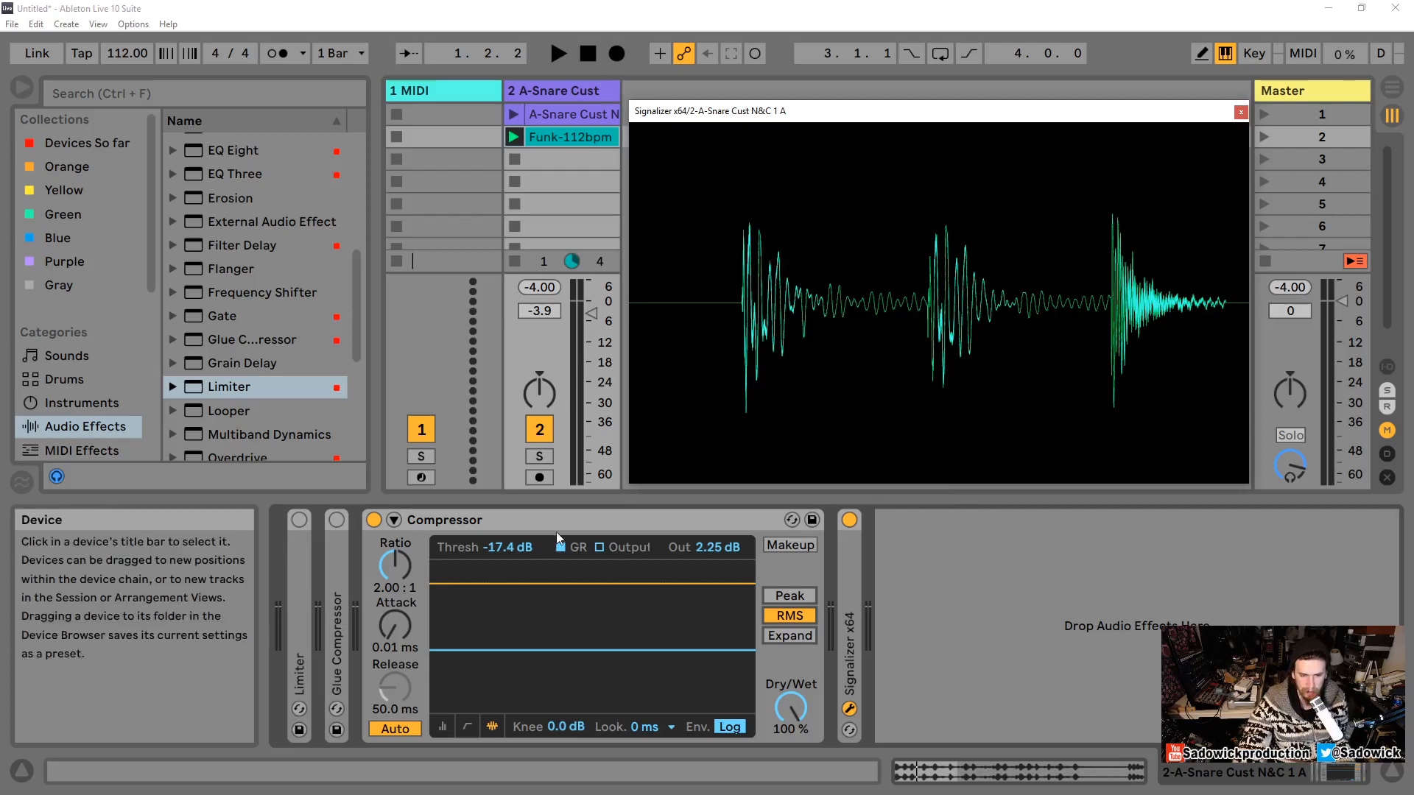
{"action": "left_click", "coordinate": [803, 595]}
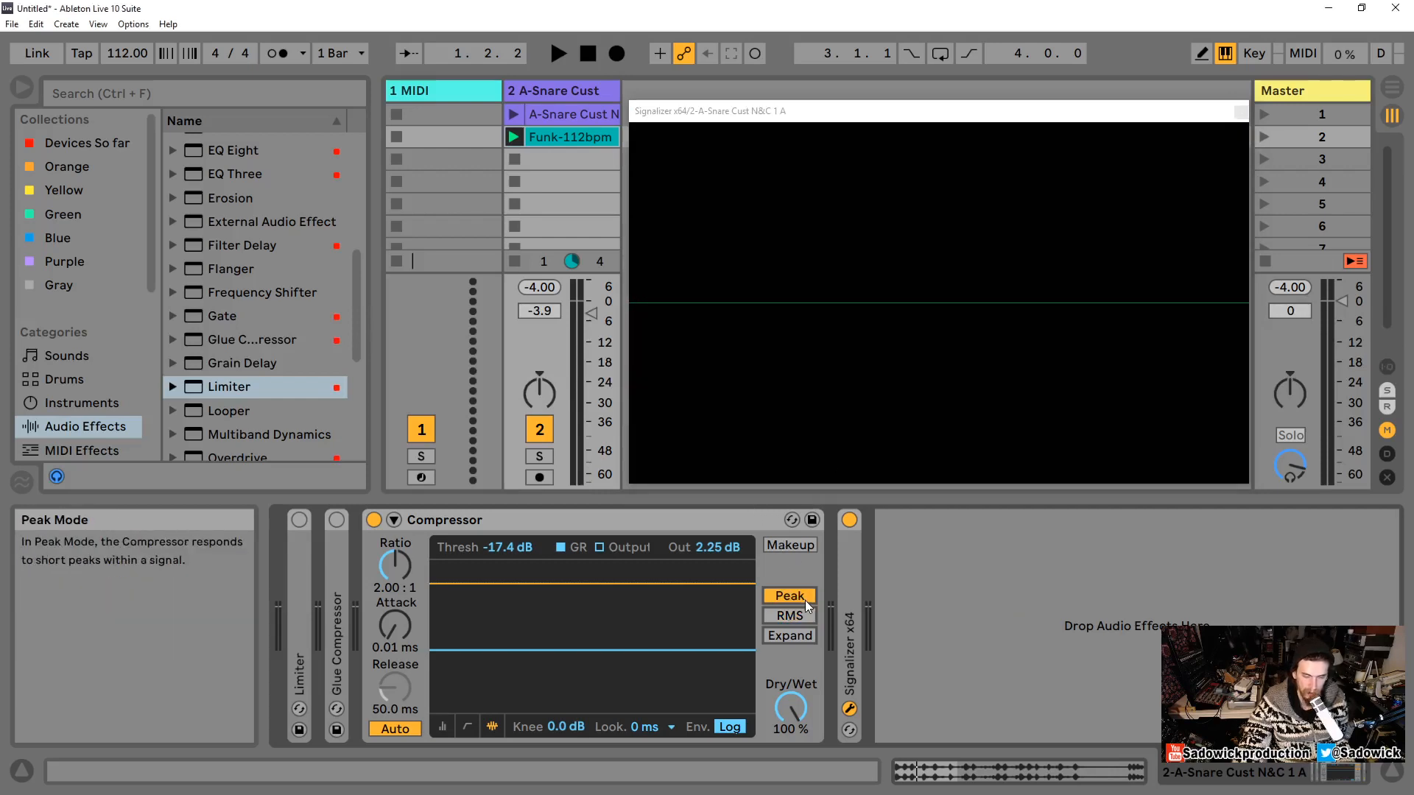
{"action": "key", "text": "space"}
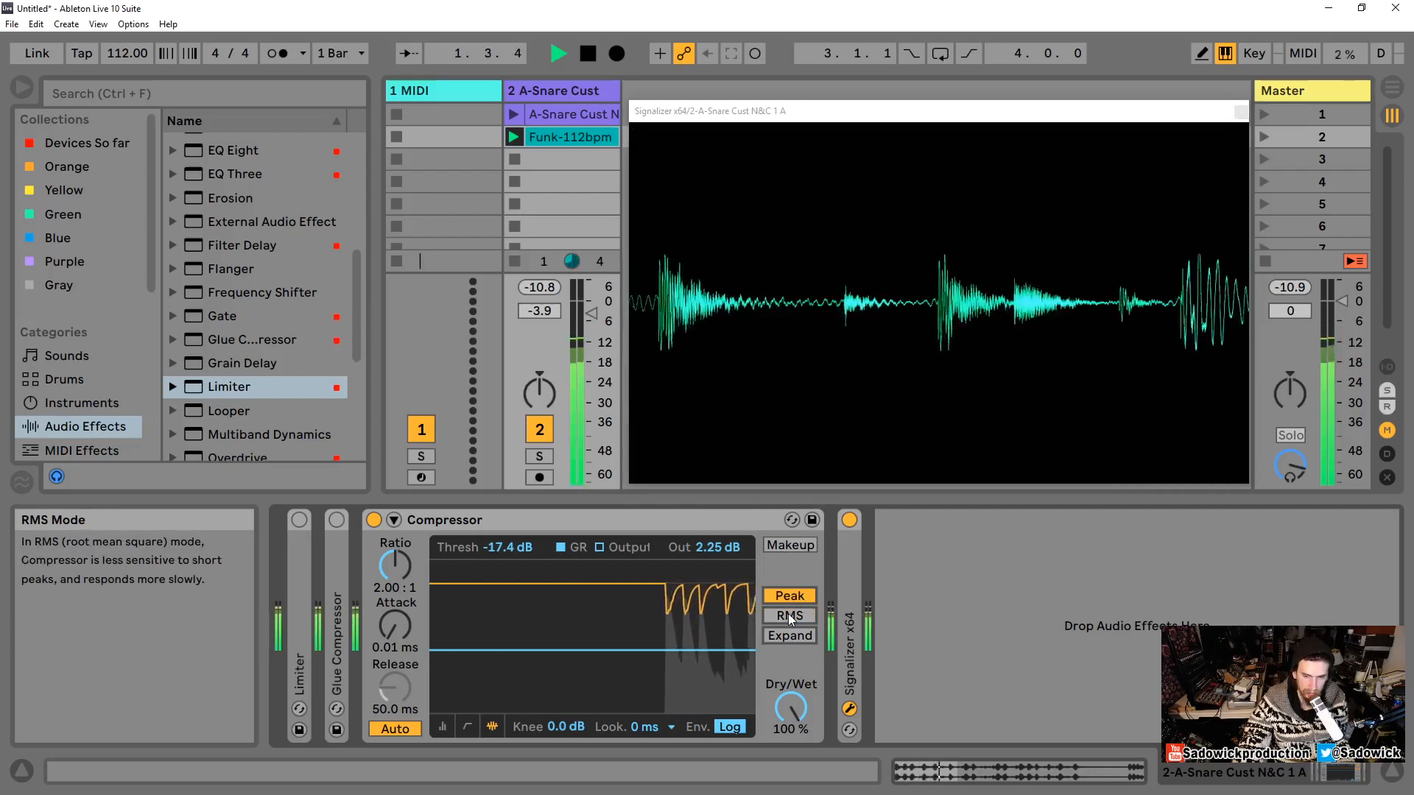
{"action": "left_click", "coordinate": [790, 617]}
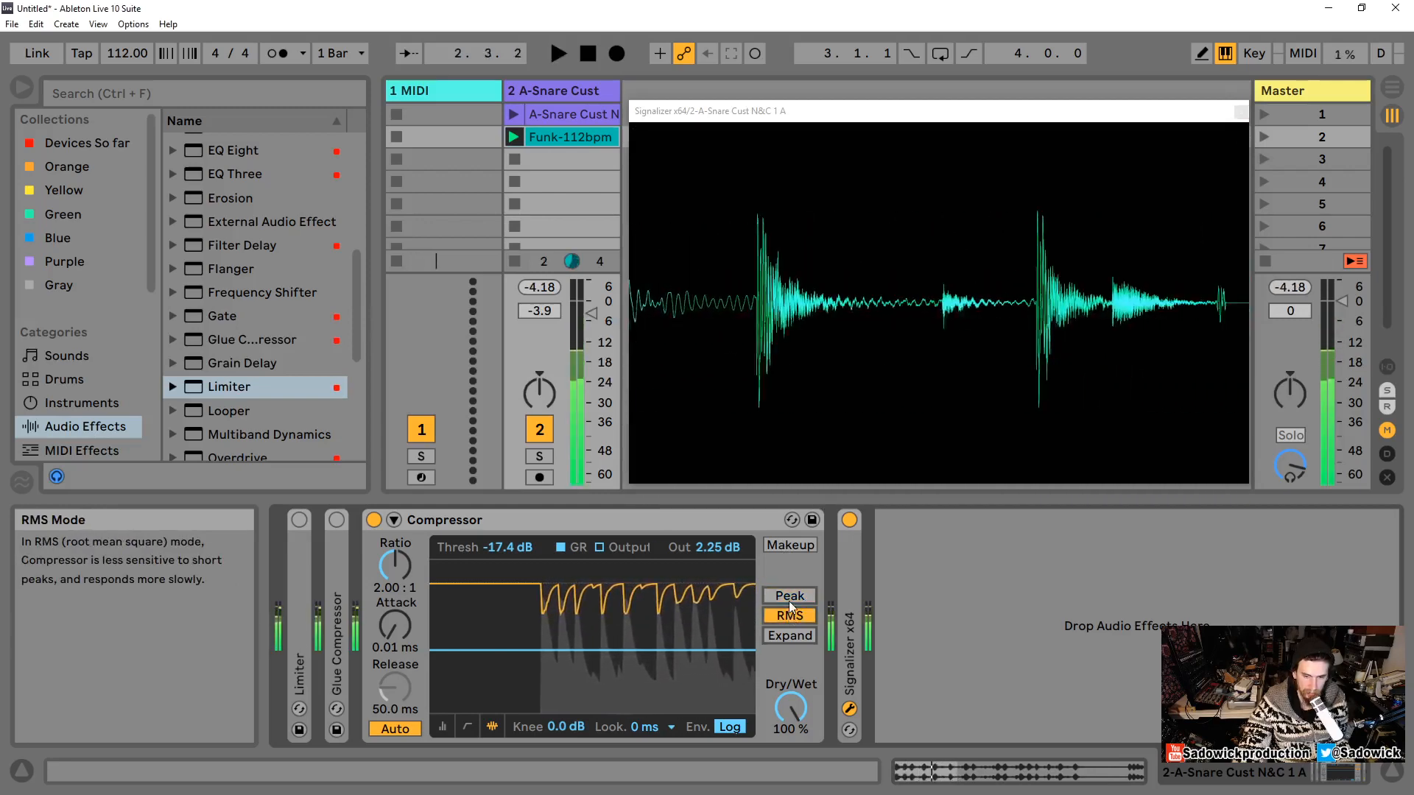
{"action": "left_click", "coordinate": [789, 598]}
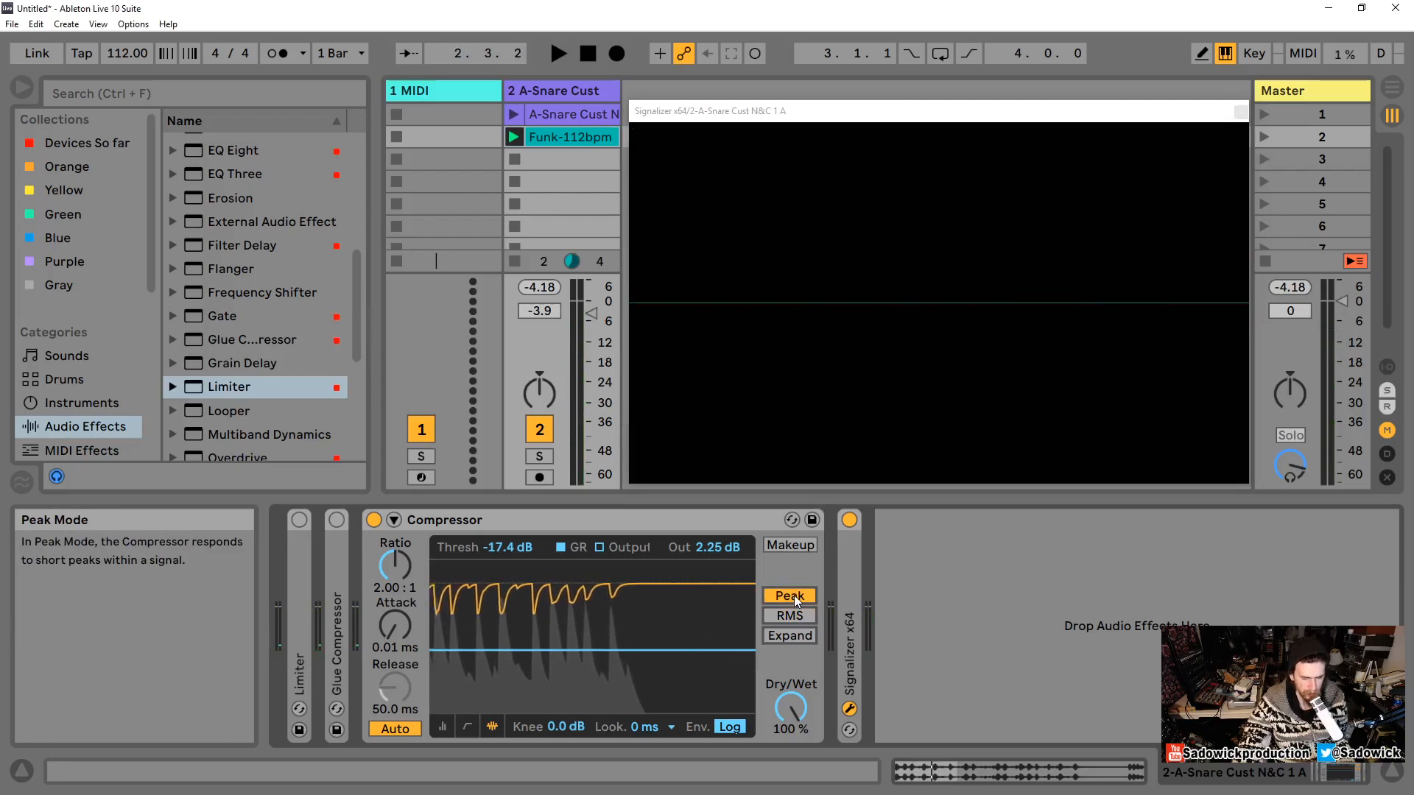
{"action": "key", "text": "space"}
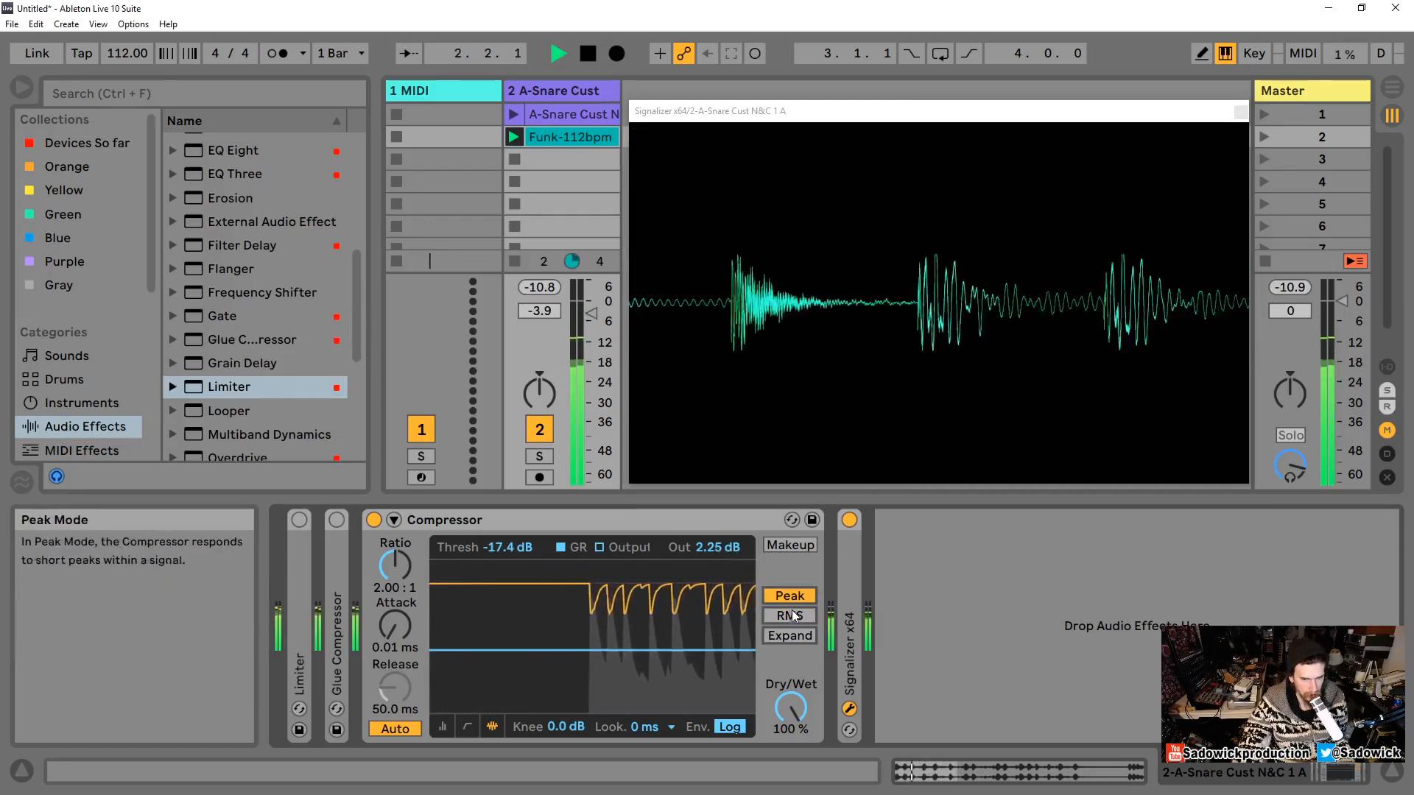
{"action": "left_click", "coordinate": [792, 616]}
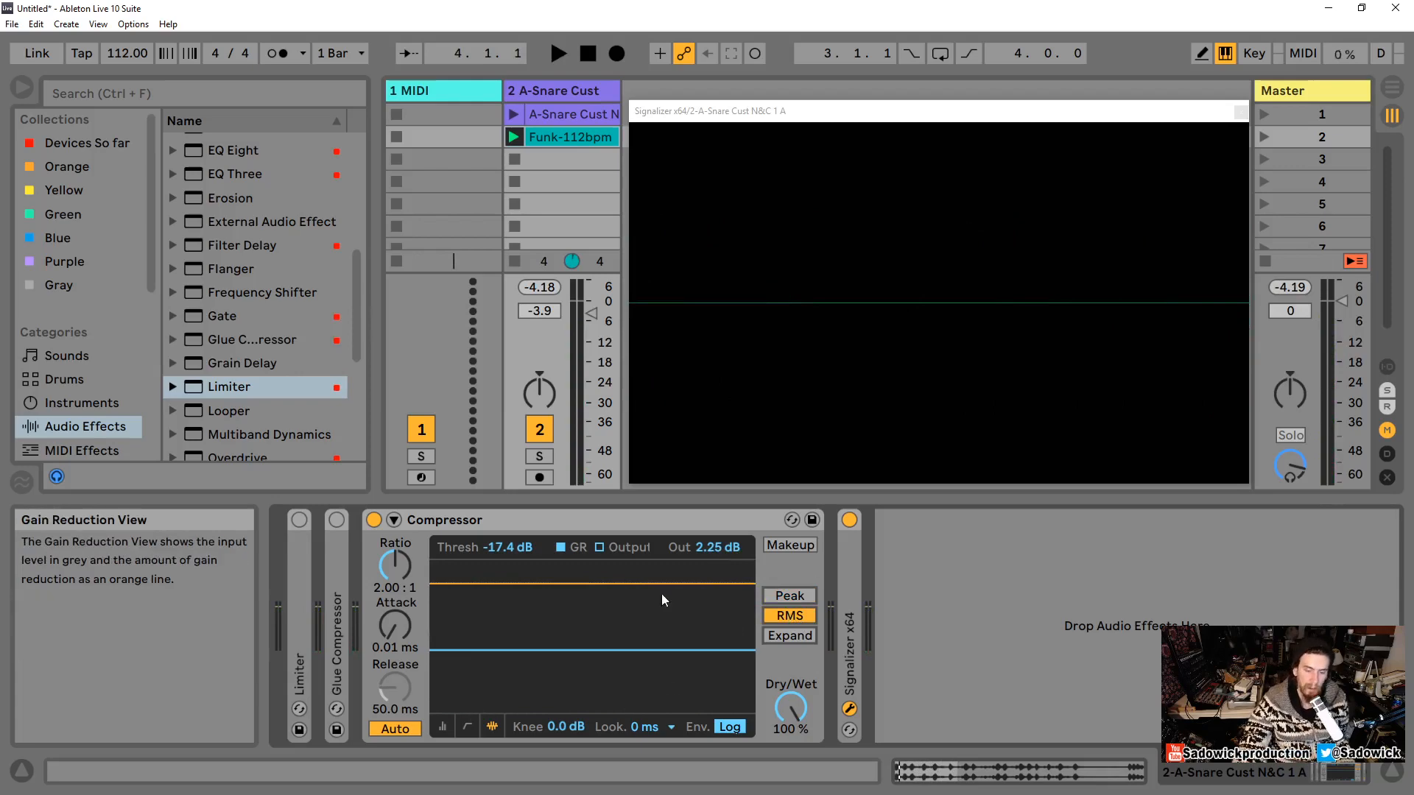
Step: Set the knee to about 4.2 dB and the ratio to about 3.82:1 while playing the loop
{"action": "mouse_move", "coordinate": [558, 727]}
{"action": "left_mouse_down"}
{"action": "mouse_move", "coordinate": [558, 711]}
{"action": "mouse_move", "coordinate": [558, 726]}
{"action": "left_mouse_up"}
{"action": "key", "text": "space"}
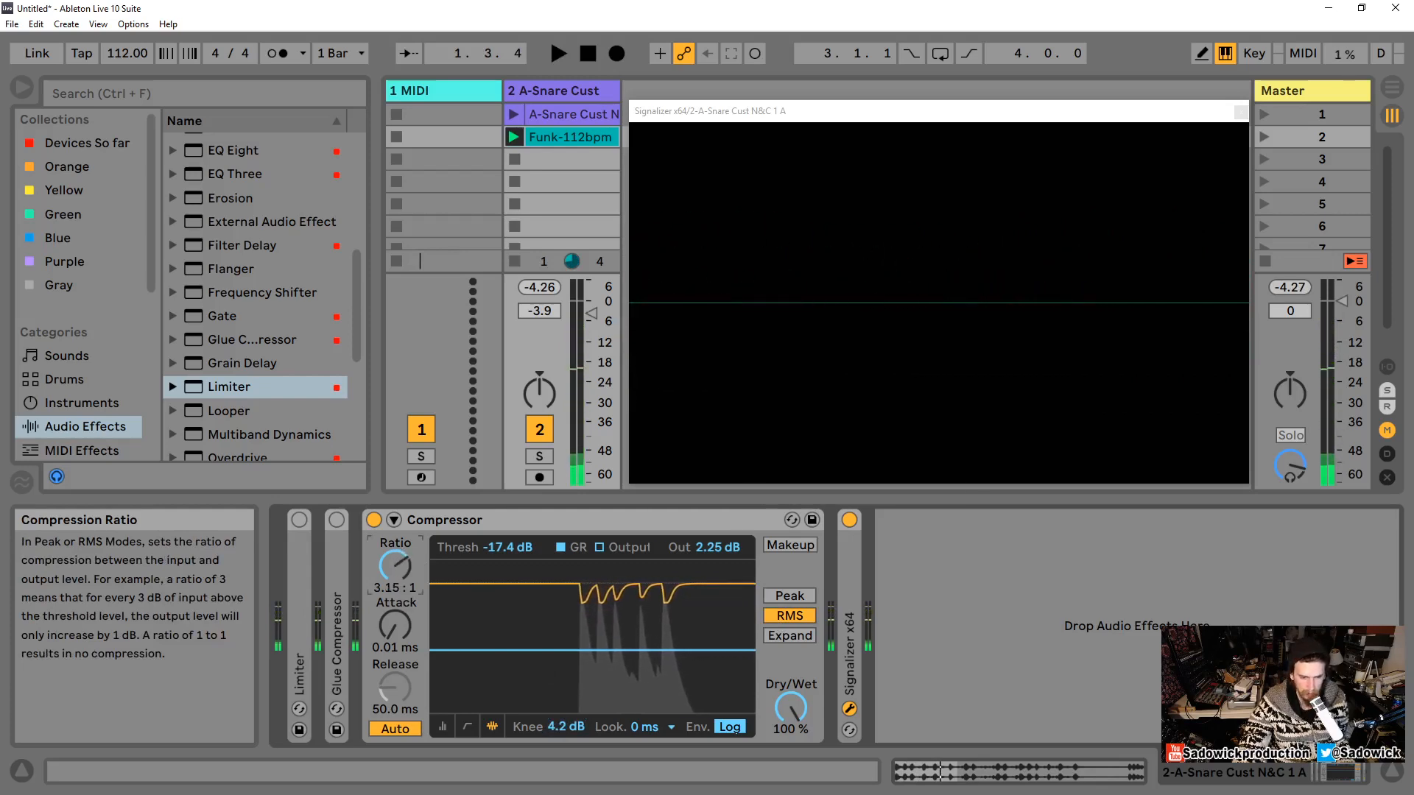
{"action": "left_click_drag", "start_coordinate": [394, 574], "coordinate": [394, 559]}
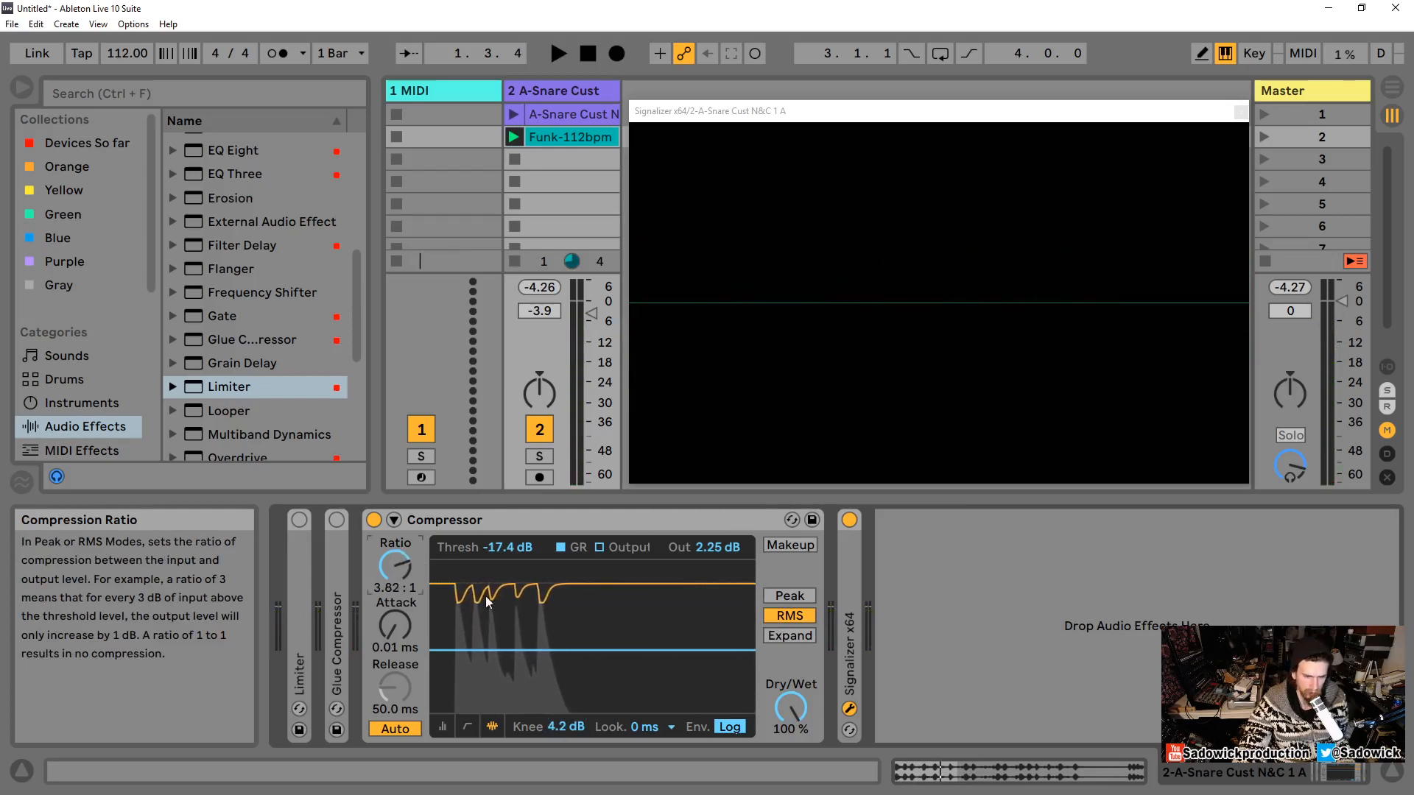
{"action": "key", "text": "space"}
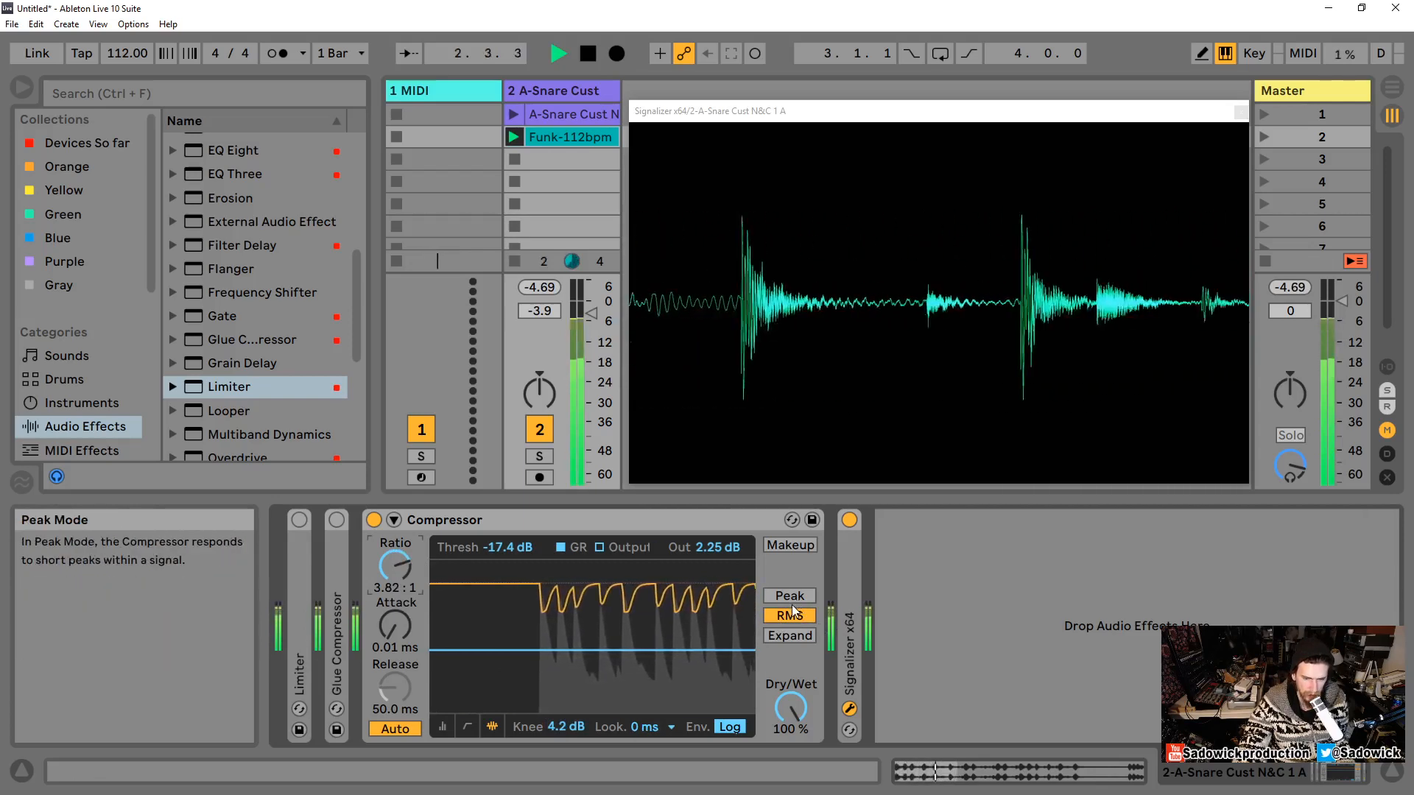
Step: Toggle the release envelope between Lin and Log and detection between Peak and RMS during playback, ending on Log and RMS
{"action": "key", "text": "space"}
{"action": "left_click", "coordinate": [726, 727]}
{"action": "key", "text": "space"}
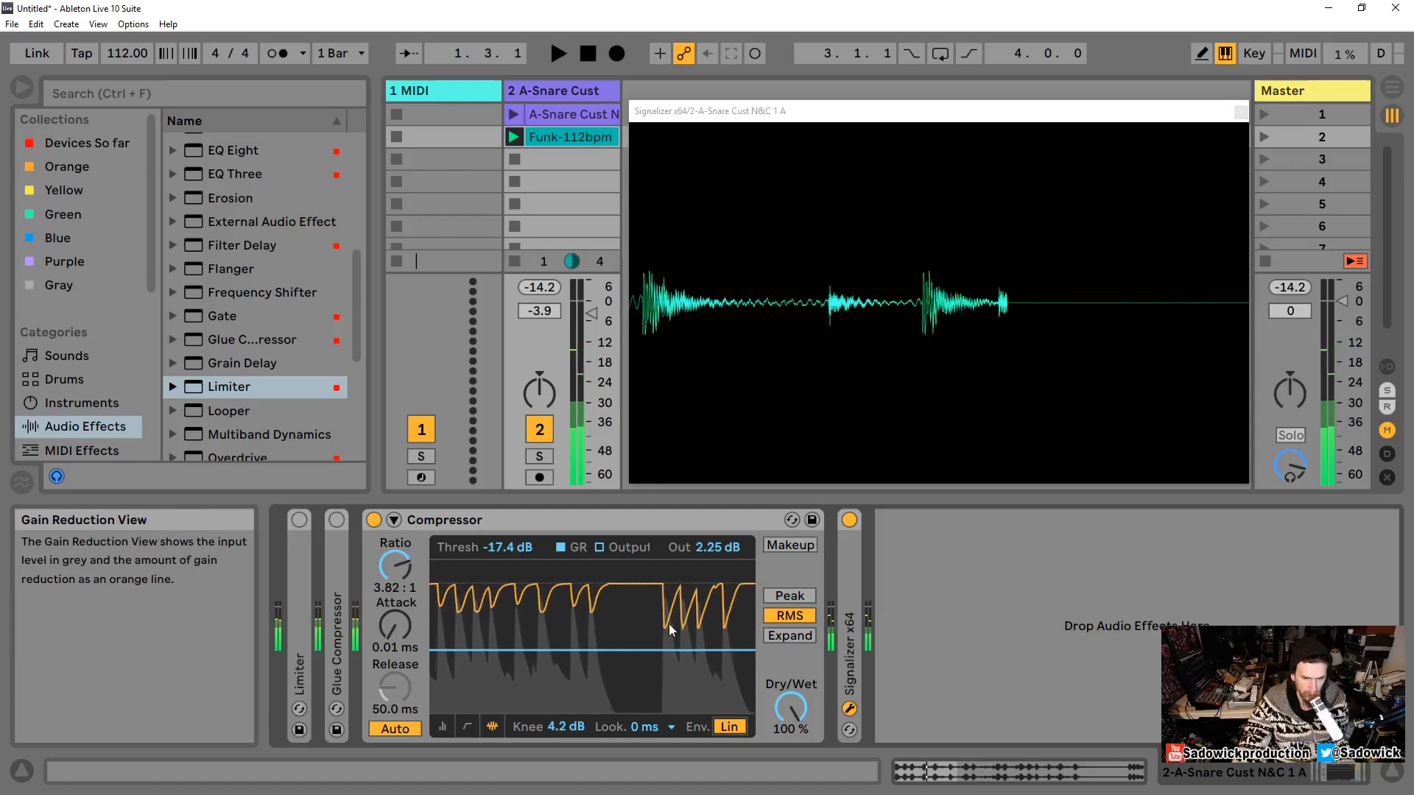
{"action": "left_click", "coordinate": [728, 728]}
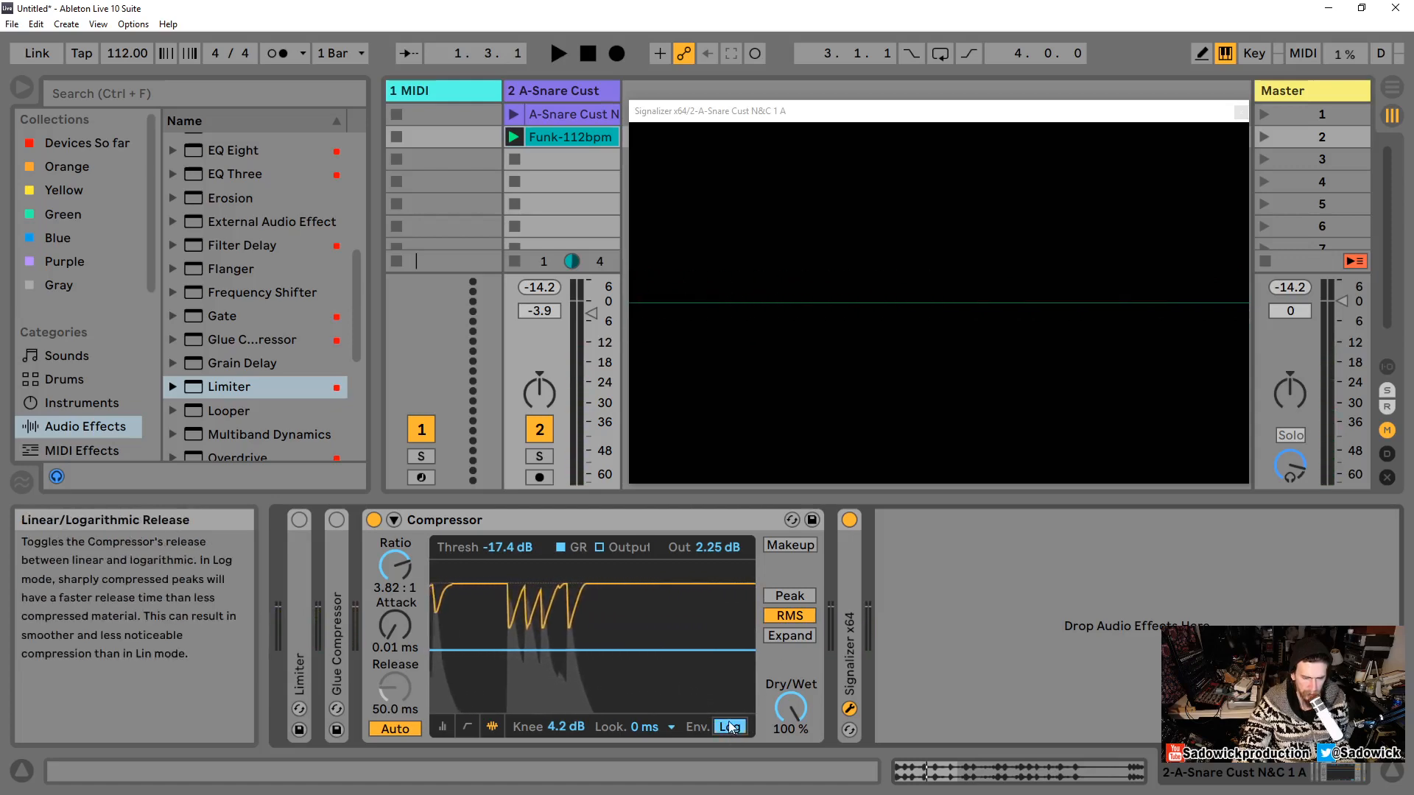
{"action": "key", "text": "space"}
{"action": "left_click", "coordinate": [793, 595]}
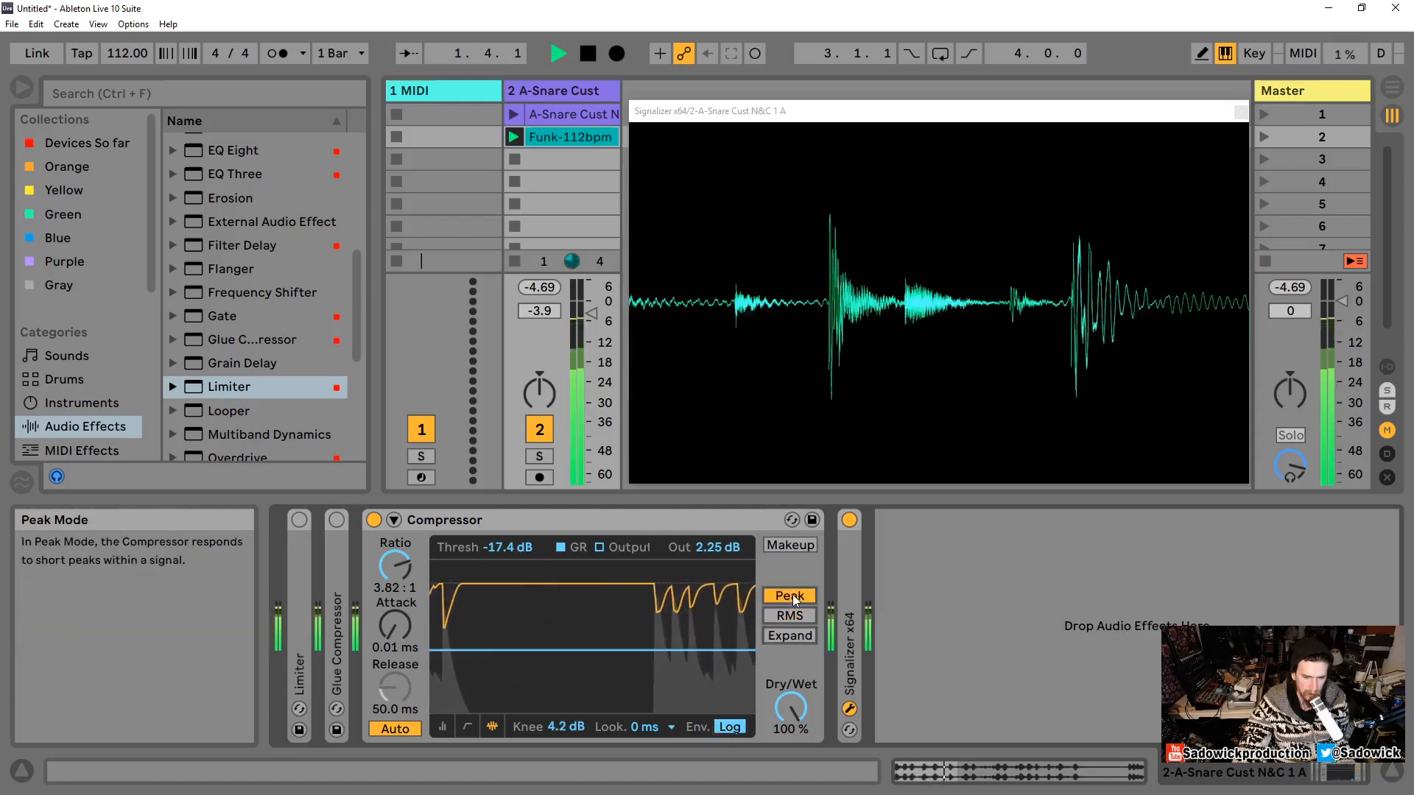
{"action": "left_click", "coordinate": [790, 615]}
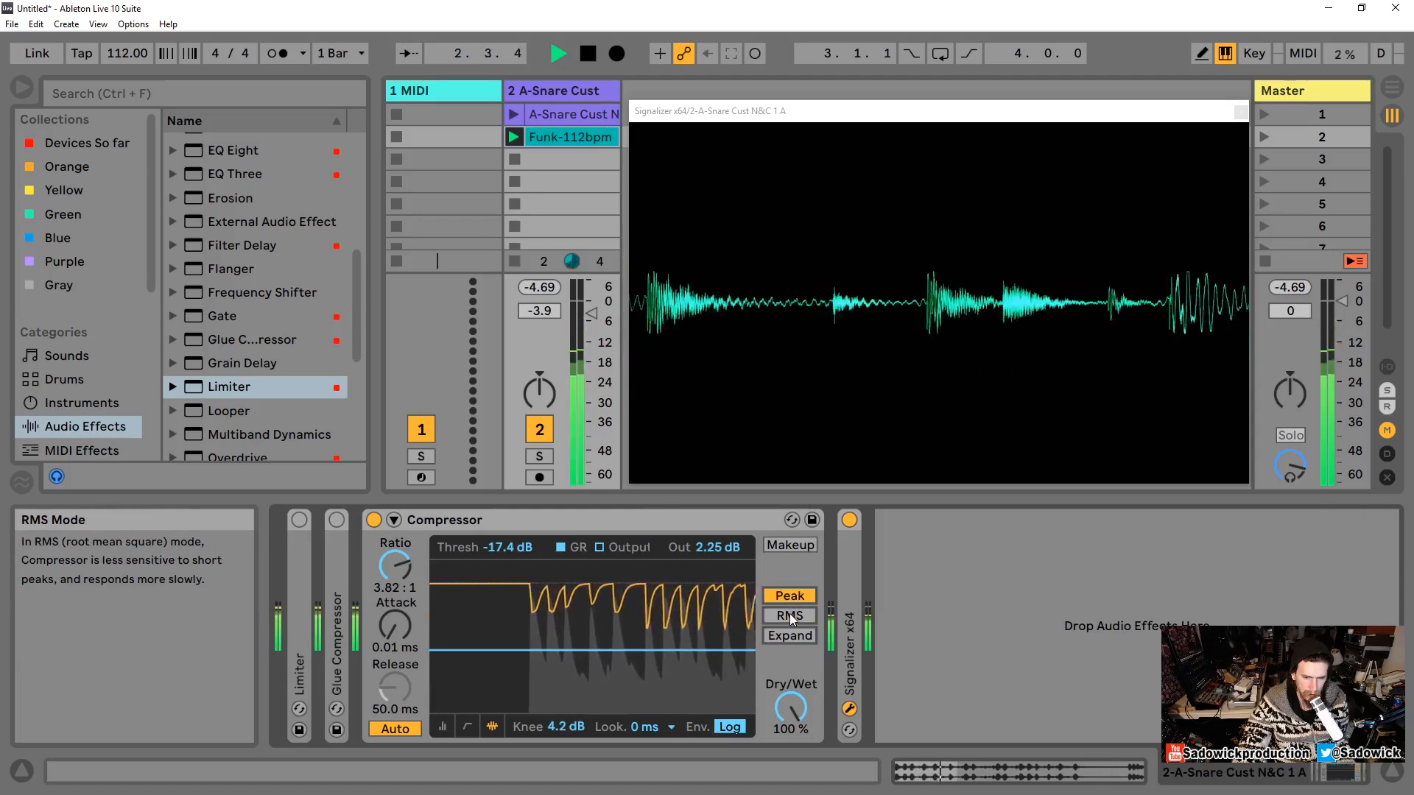
Step: Bypass and re-enable the Compressor to compare the processed snare, then stop playback
{"action": "left_click", "coordinate": [375, 520]}
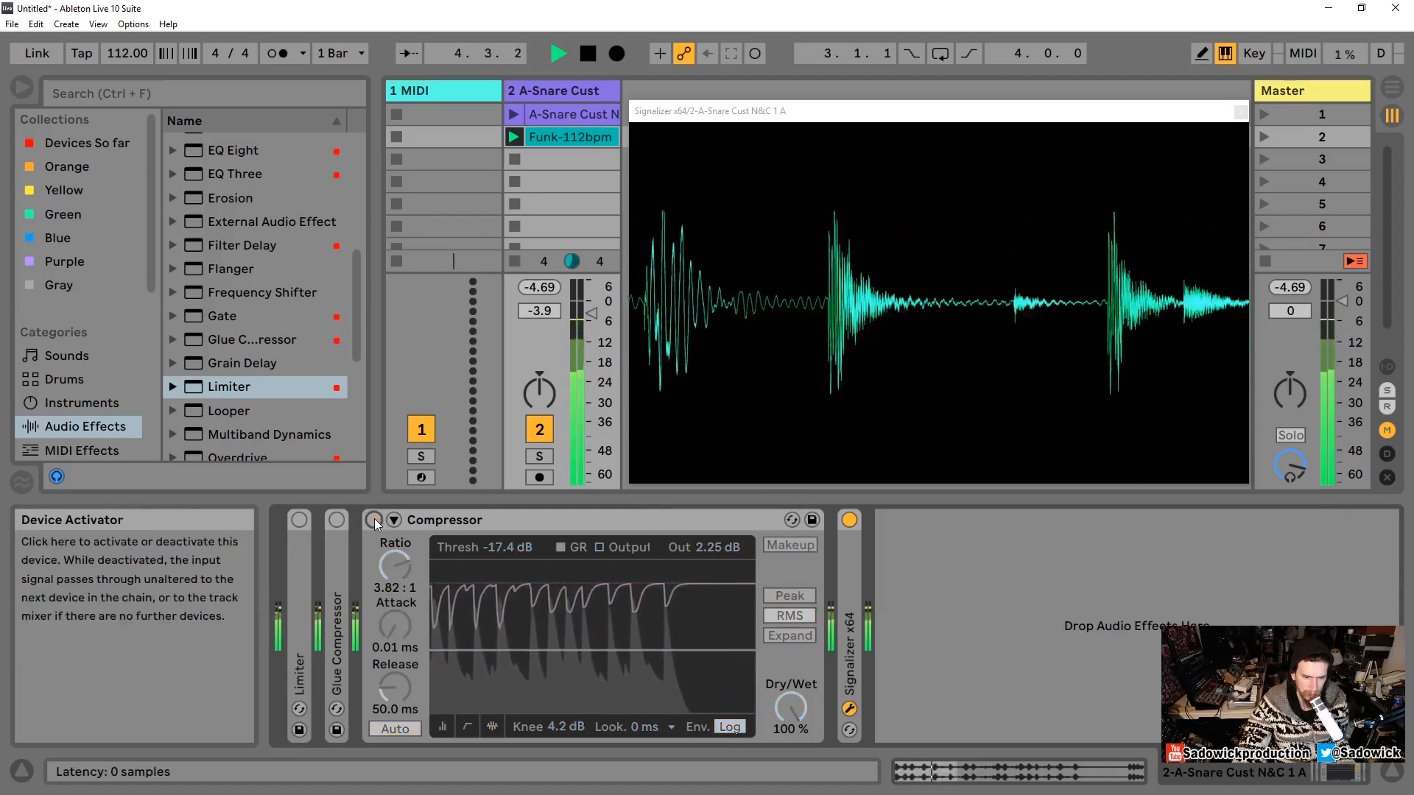
{"action": "left_click", "coordinate": [375, 520]}
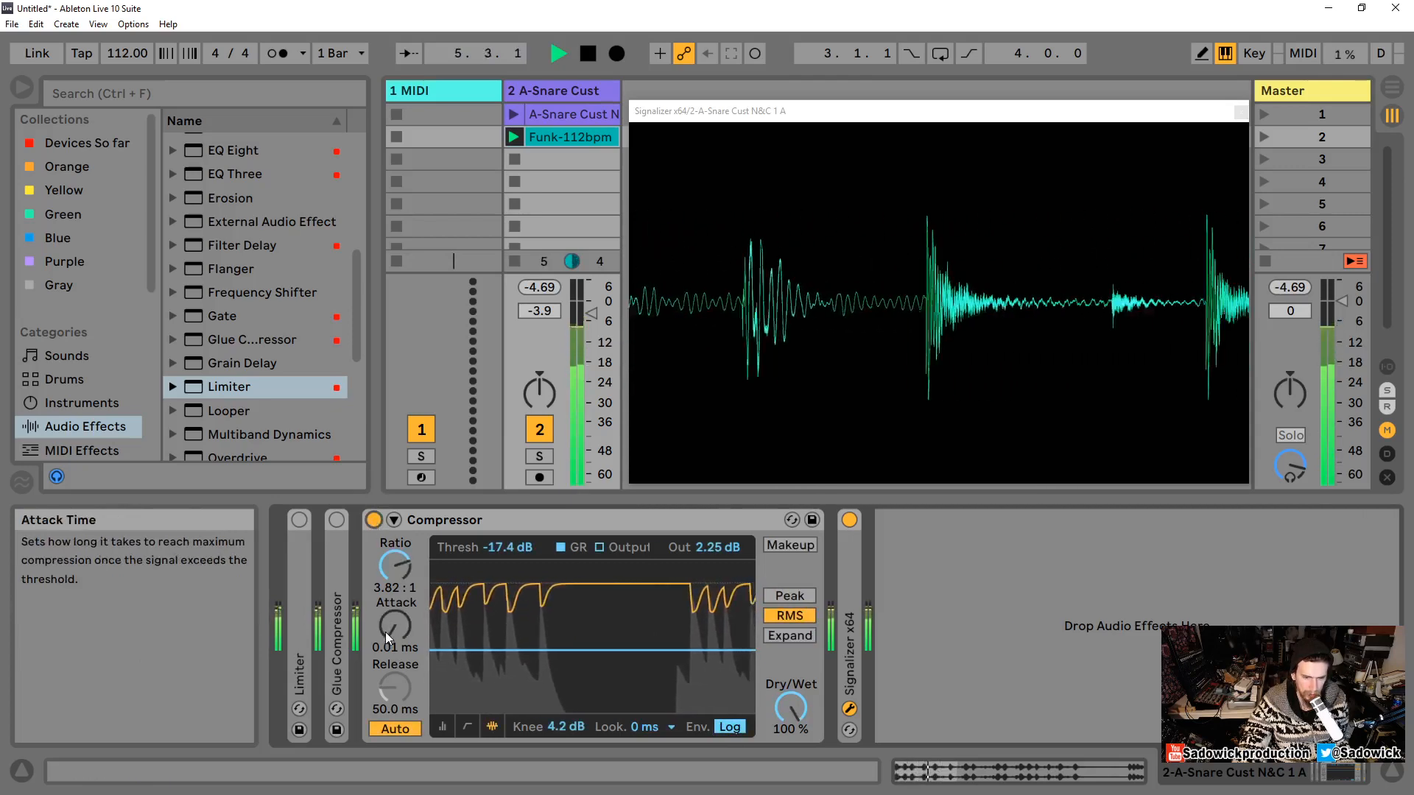
{"action": "key", "text": "space"}
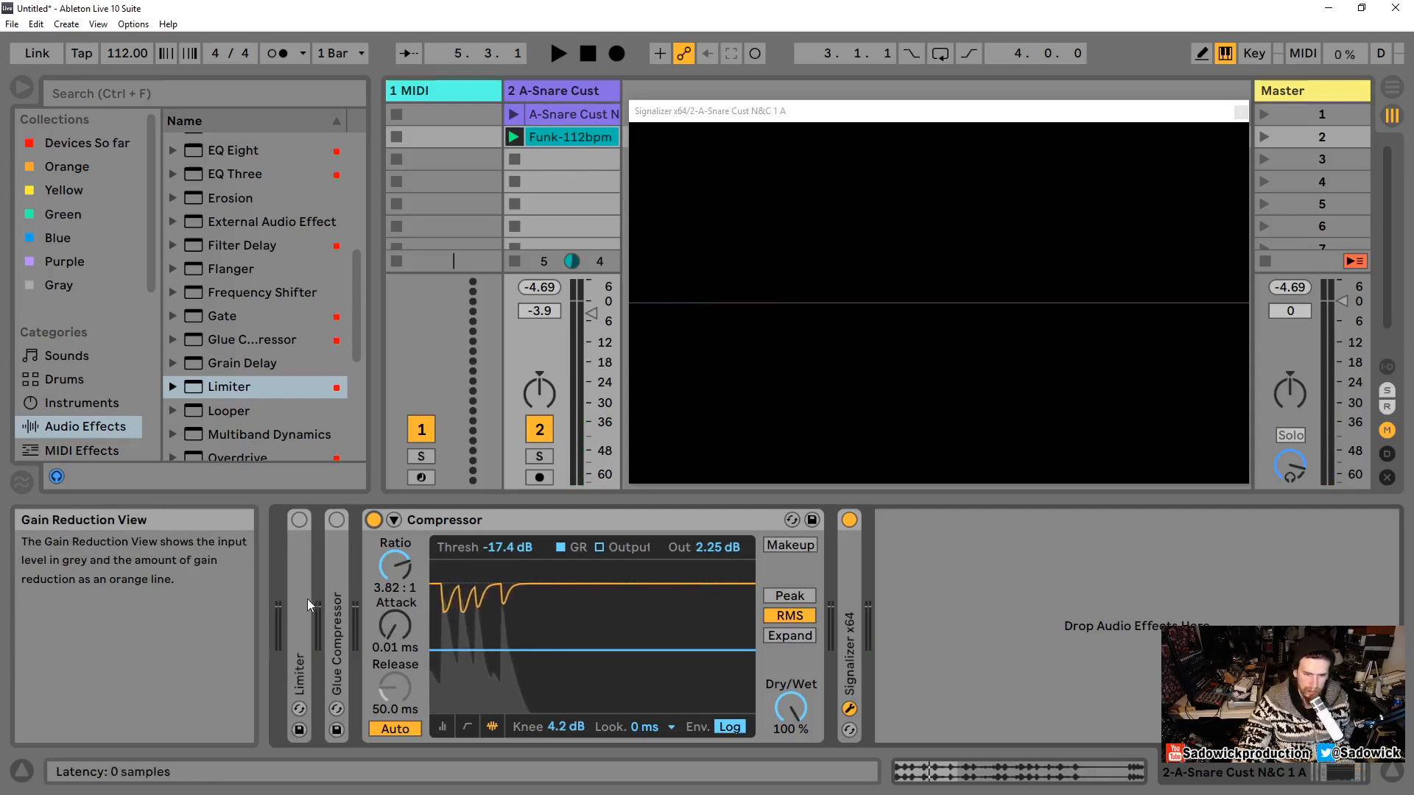
Step: Reset the ratio to 2:1 and lower the threshold to about -13.2 dB, then start playback
{"action": "double_click", "coordinate": [385, 568]}
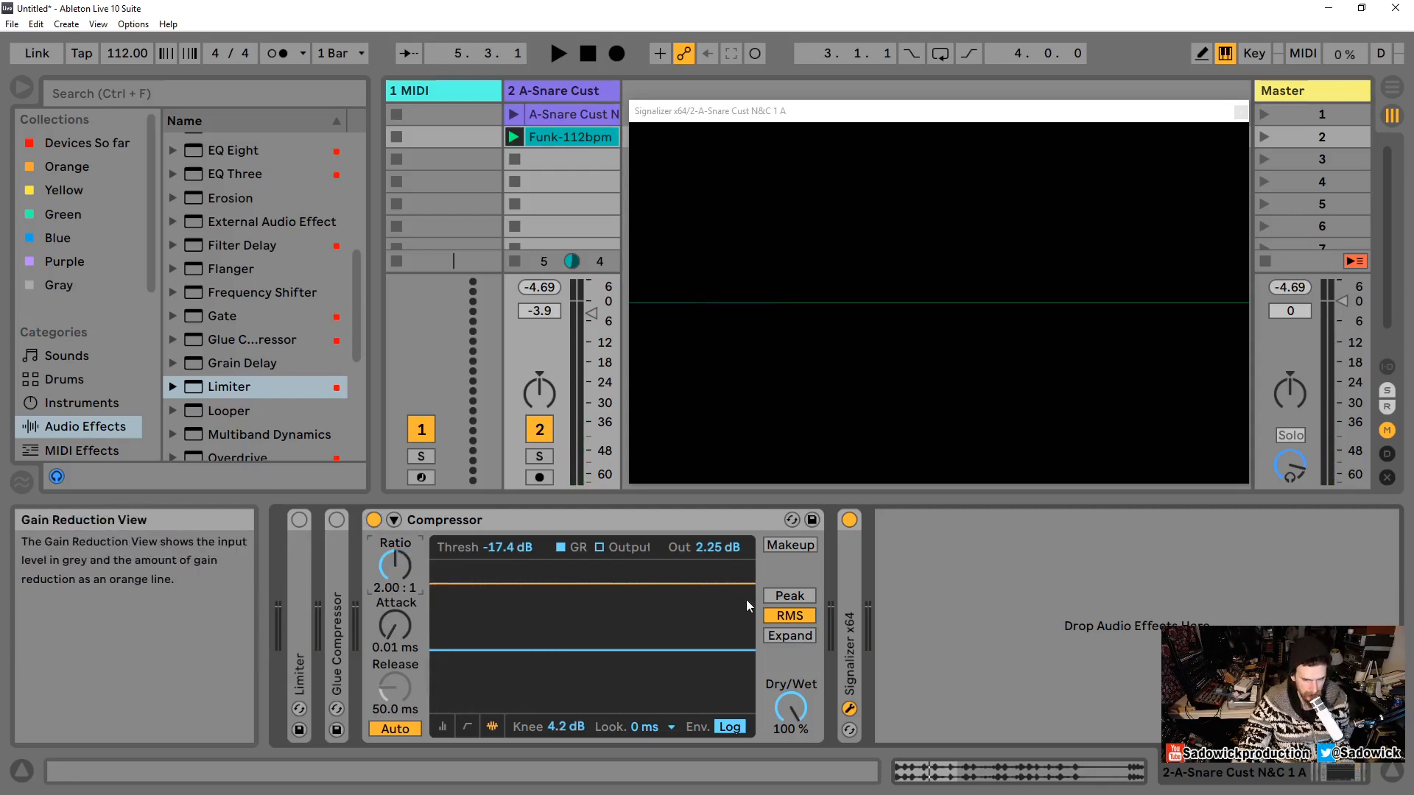
{"action": "left_click_drag", "start_coordinate": [516, 649], "coordinate": [516, 604]}
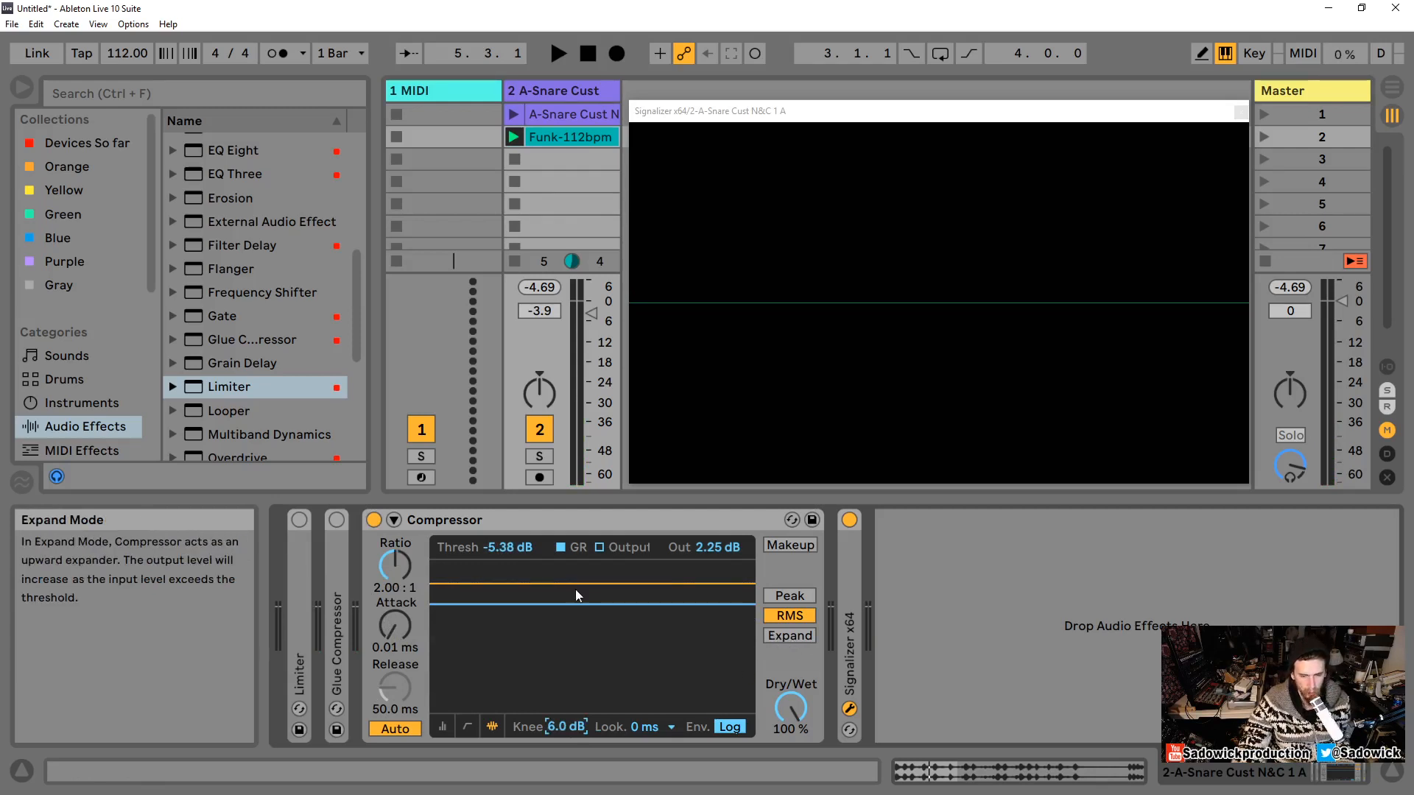
{"action": "left_click_drag", "start_coordinate": [575, 605], "coordinate": [592, 635]}
{"action": "key", "text": "space"}
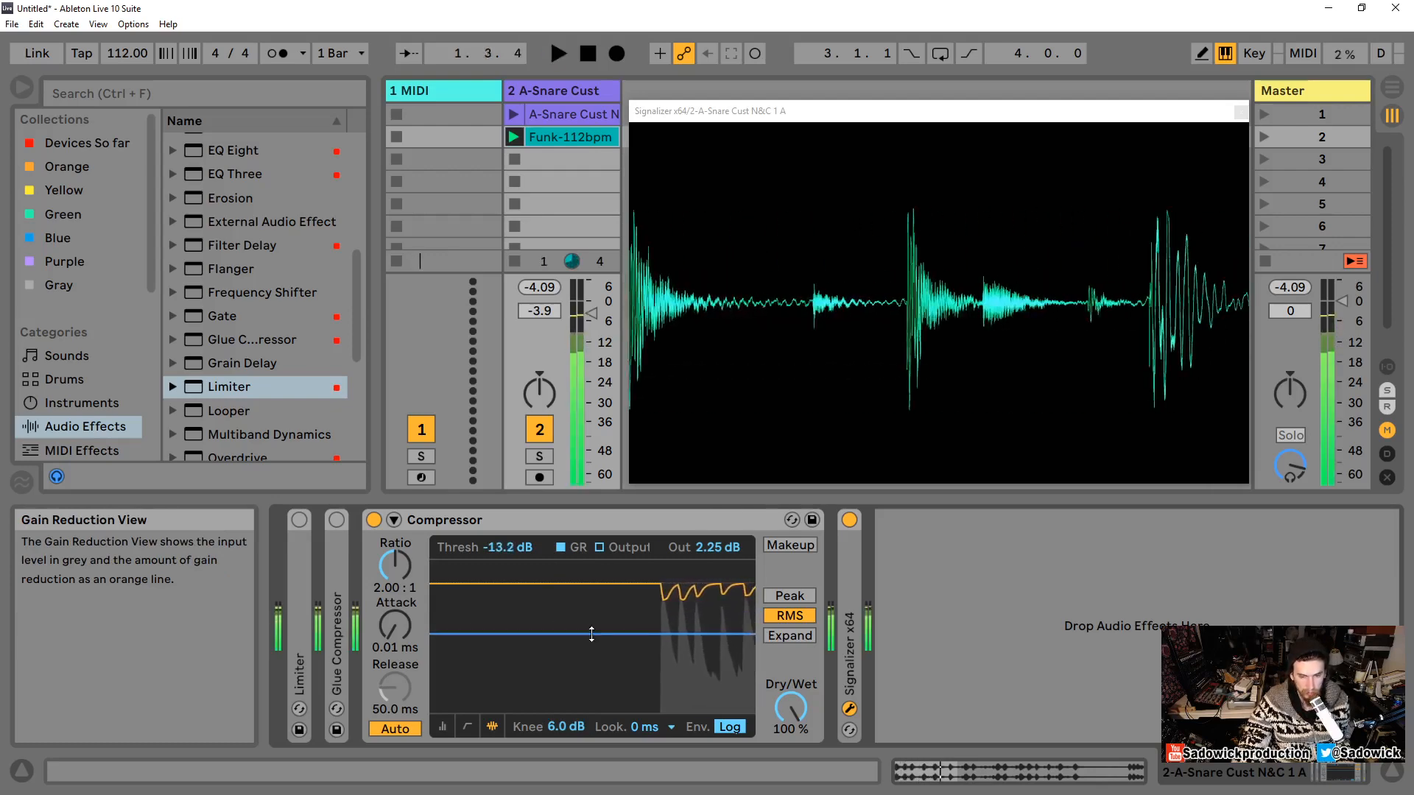
Step: Switch the Compressor's mode to Expand, briefly comparing it with RMS
{"action": "left_click", "coordinate": [794, 636]}
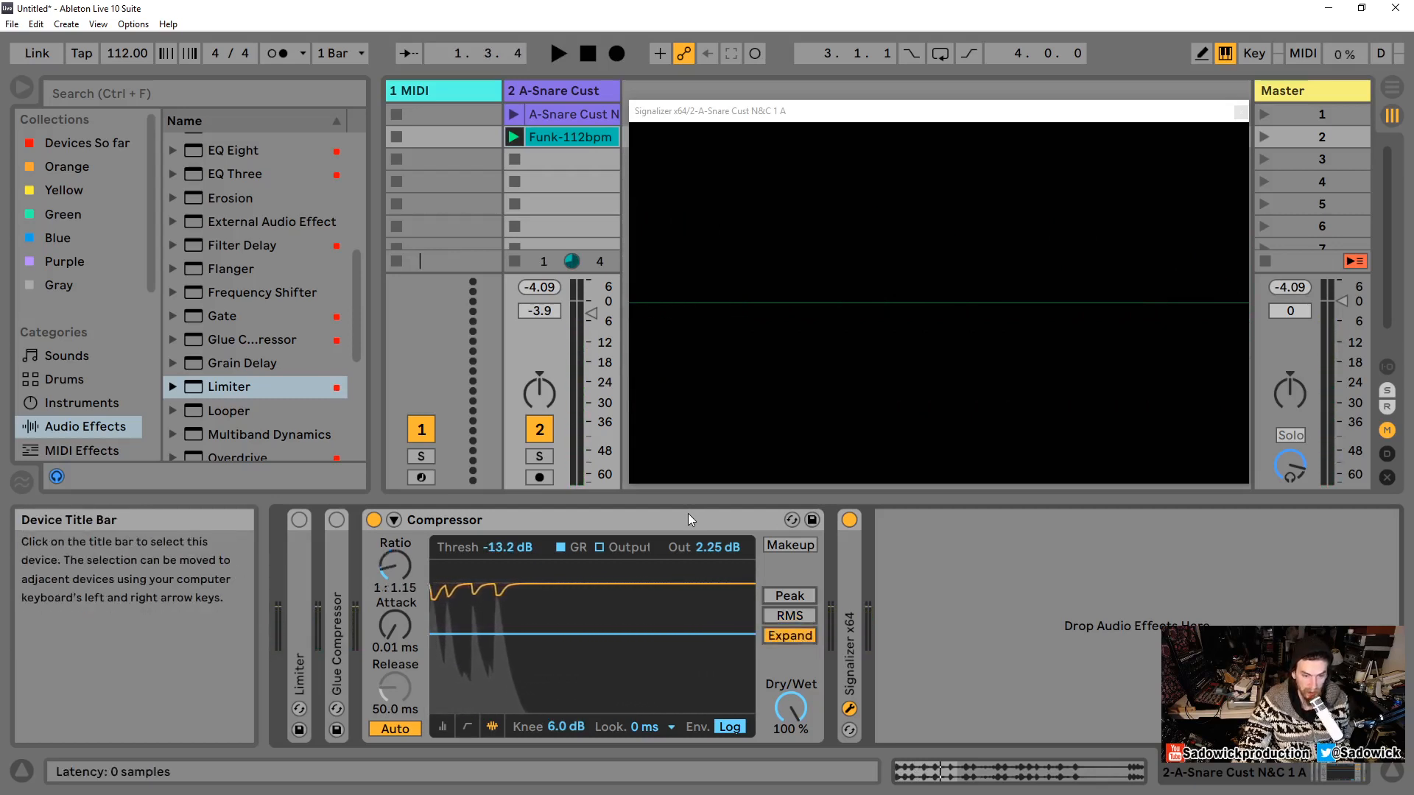
{"action": "left_click", "coordinate": [790, 616]}
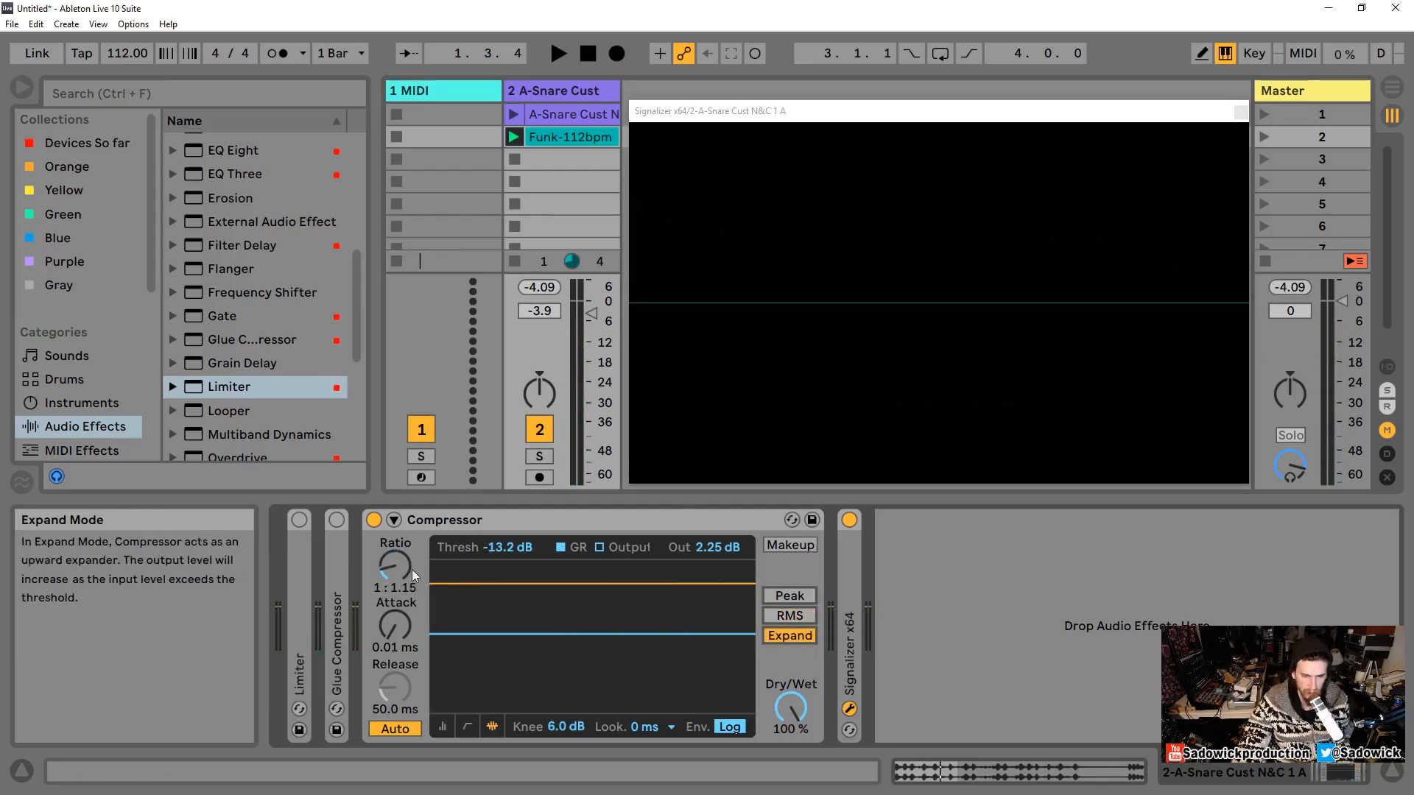
{"action": "left_click", "coordinate": [794, 634]}
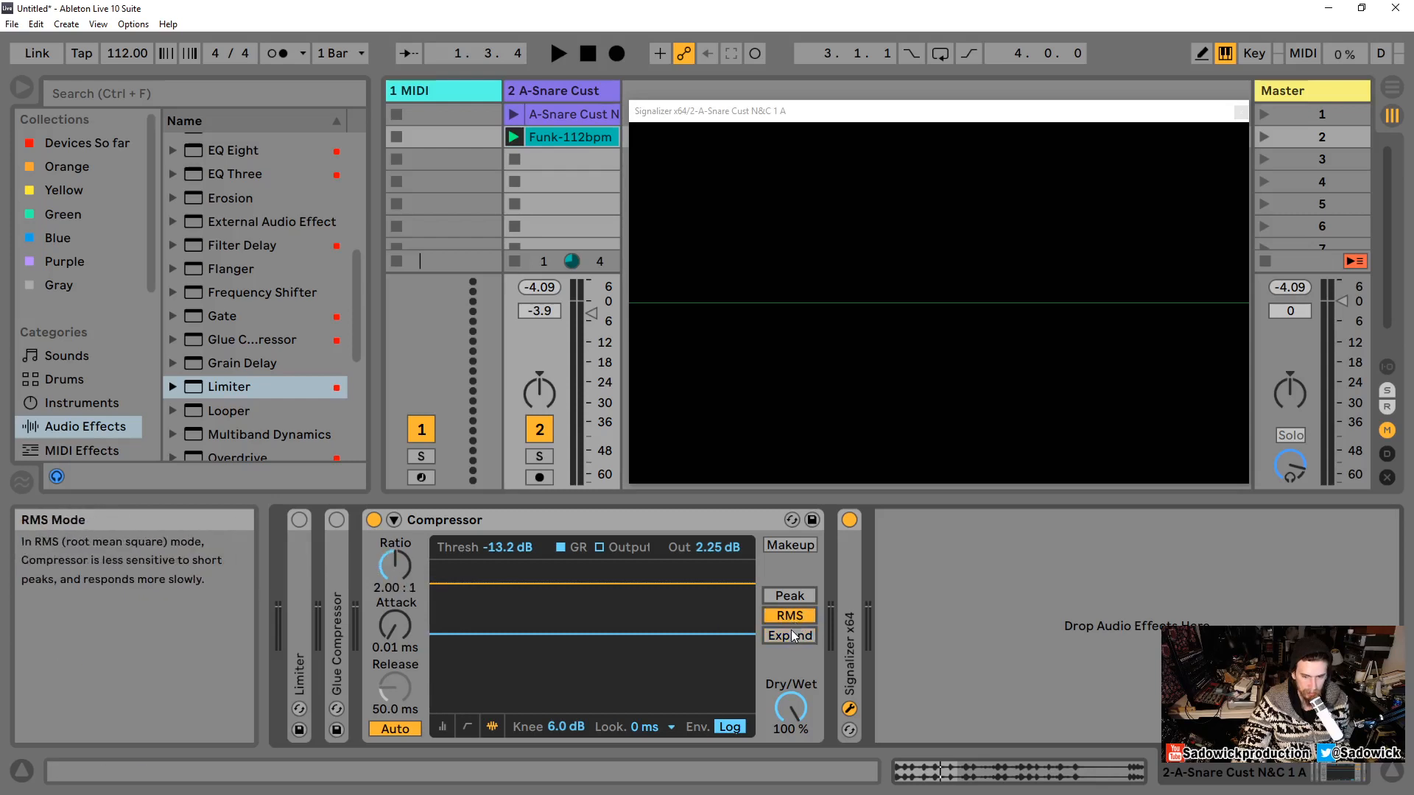
{"action": "left_click", "coordinate": [790, 635]}
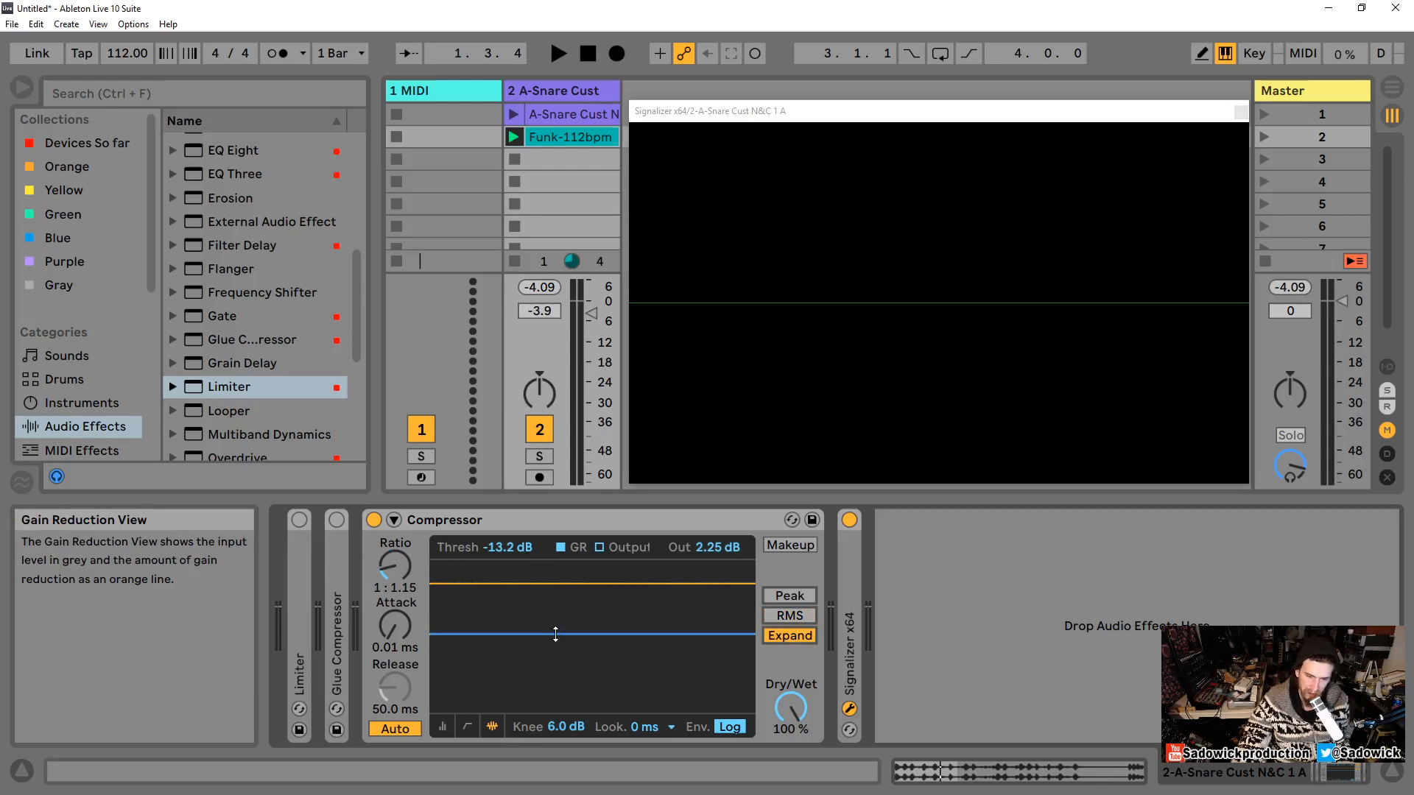
Step: Raise the threshold to about -5.71 dB and audition the expansion on the loop
{"action": "left_click_drag", "start_coordinate": [555, 634], "coordinate": [555, 606]}
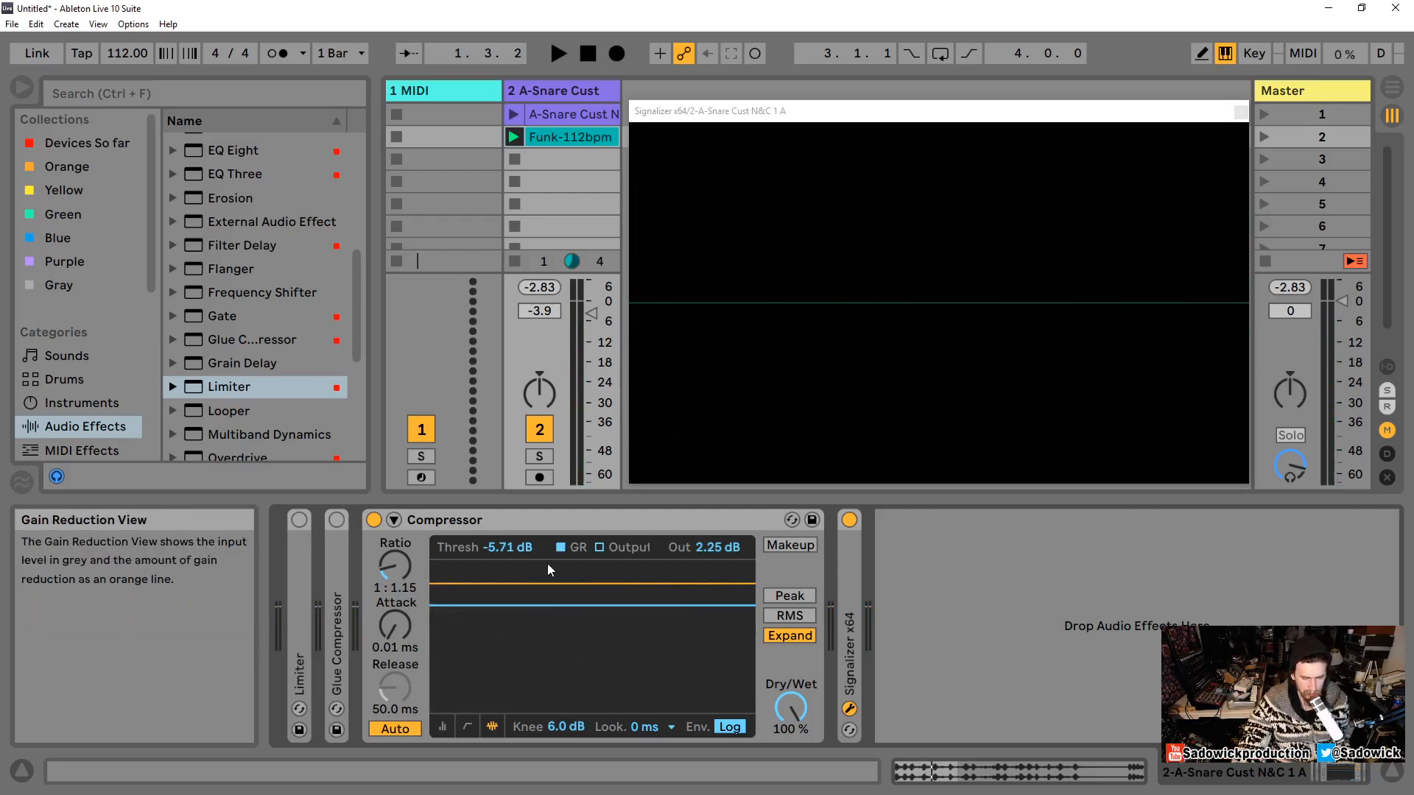
{"action": "key", "text": "space"}
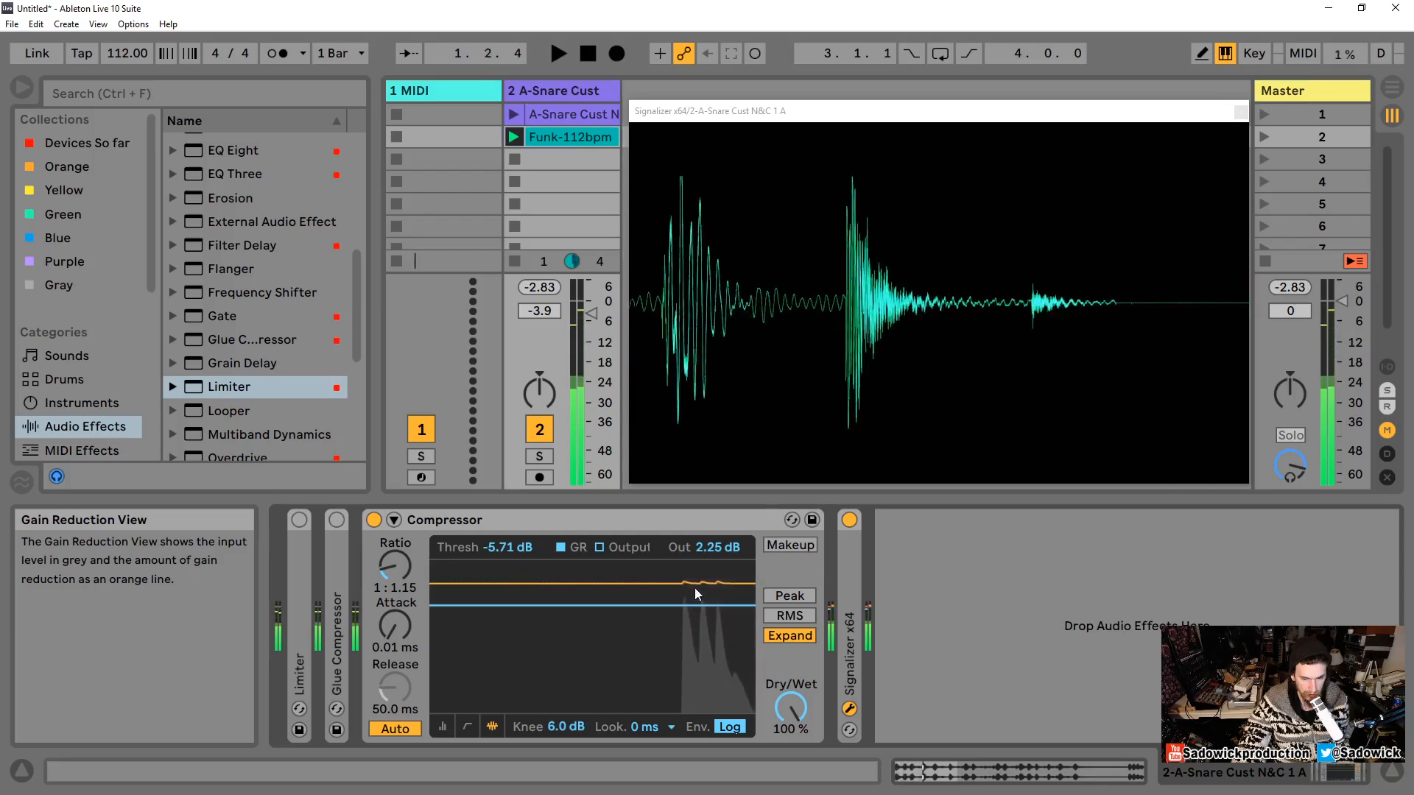
{"action": "key", "text": "space"}
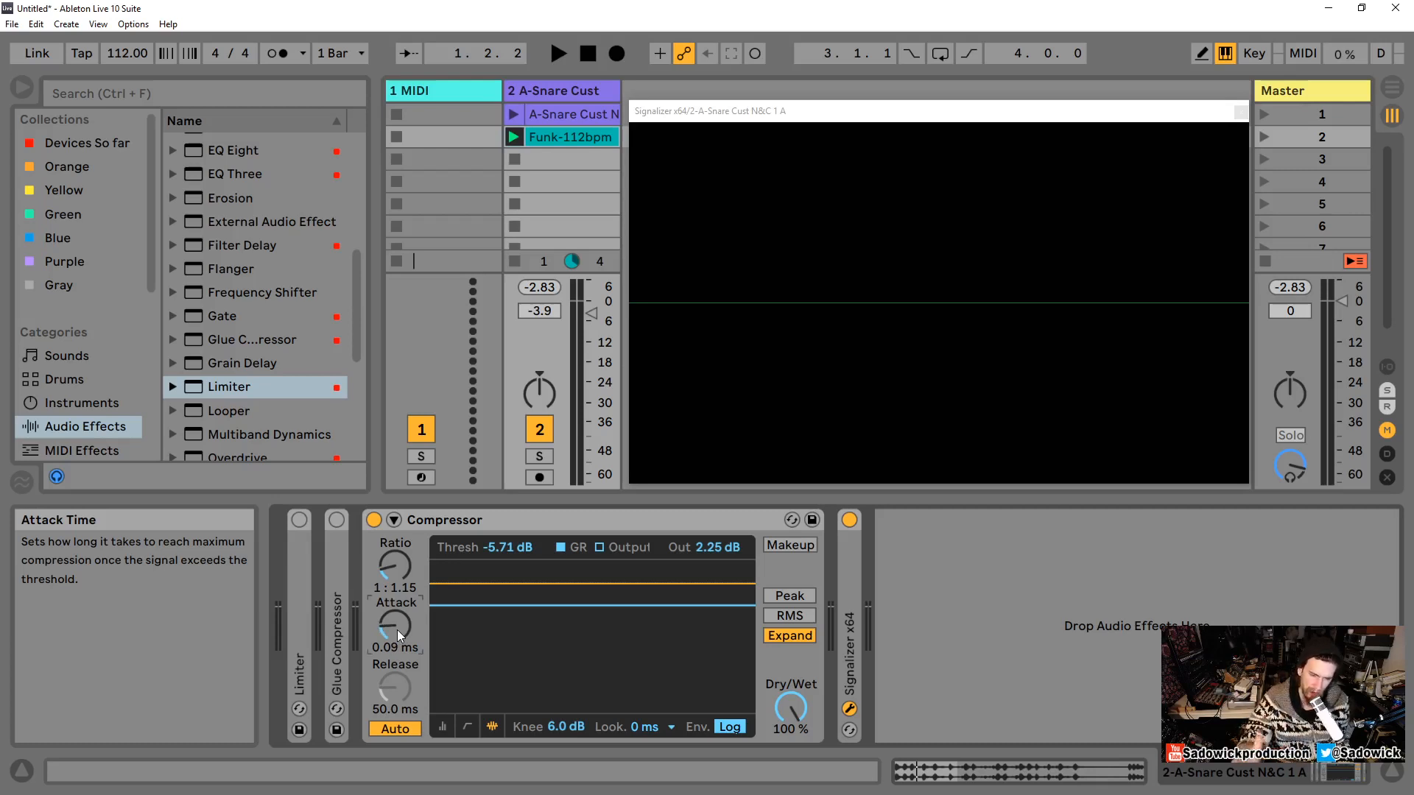
Step: Set the attack to 0.01 ms and the expansion ratio to about 1:1.86, auditioning the loop
{"action": "left_click_drag", "start_coordinate": [395, 632], "coordinate": [396, 677]}
{"action": "key", "text": "space"}
{"action": "key", "text": "space"}
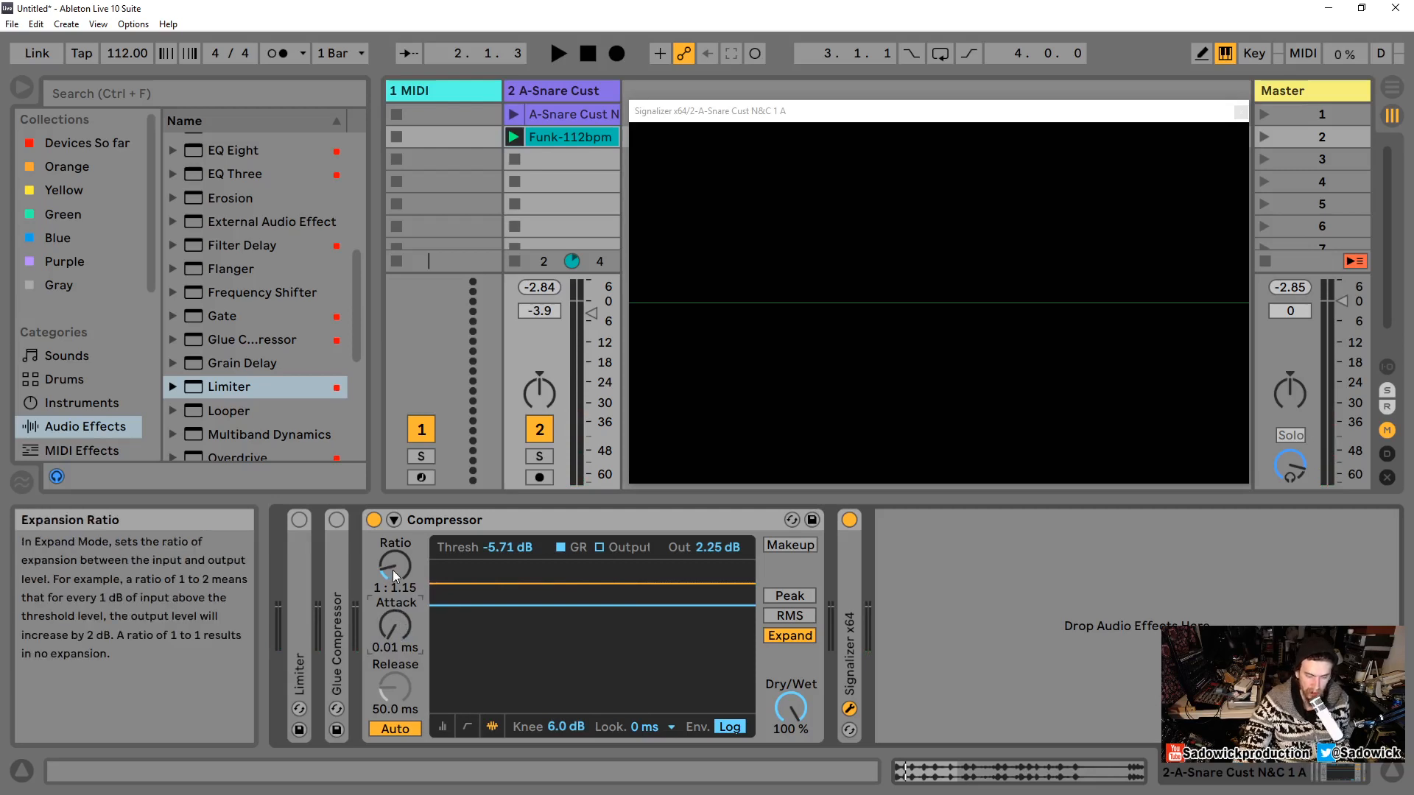
{"action": "left_click_drag", "start_coordinate": [396, 565], "coordinate": [396, 554]}
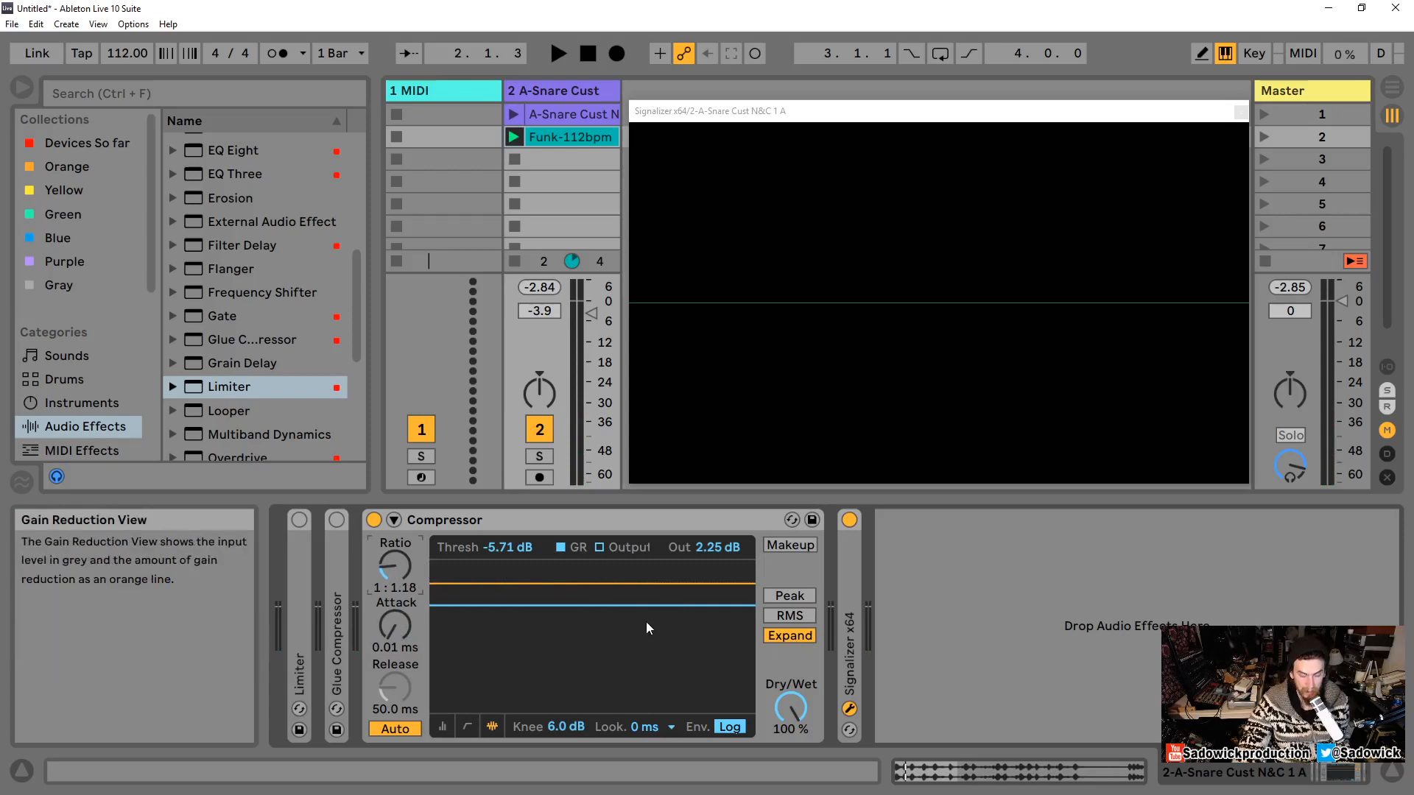
{"action": "key", "text": "space"}
{"action": "left_click_drag", "start_coordinate": [383, 567], "coordinate": [396, 542]}
{"action": "key", "text": "space"}
{"action": "key", "text": "space"}
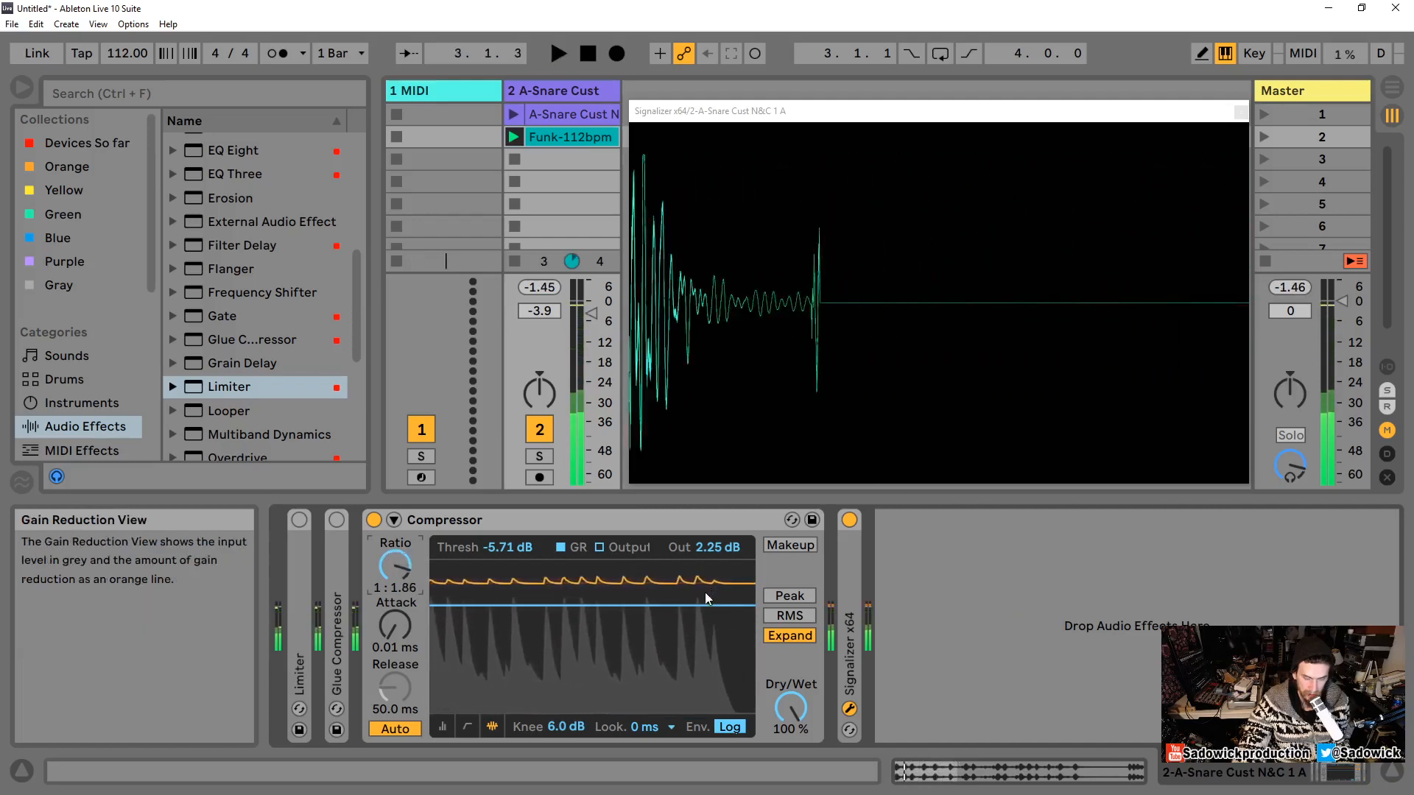
Step: Turn off Auto release and set the release to about 6.35 ms during playback
{"action": "left_click", "coordinate": [390, 729]}
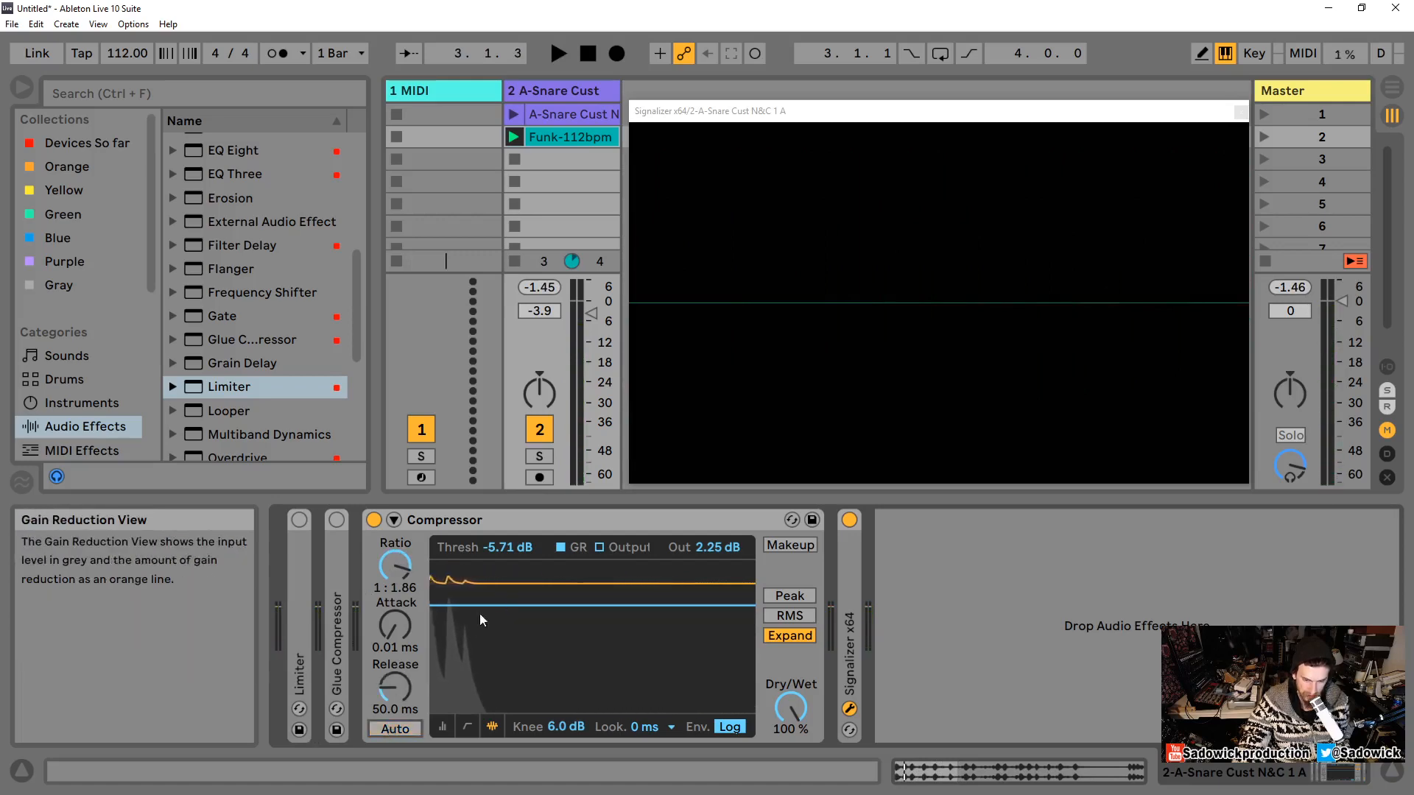
{"action": "key", "text": "space"}
{"action": "mouse_move", "coordinate": [391, 687]}
{"action": "left_mouse_down"}
{"action": "mouse_move", "coordinate": [392, 716]}
{"action": "mouse_move", "coordinate": [393, 688]}
{"action": "left_mouse_up"}
{"action": "key", "text": "space"}
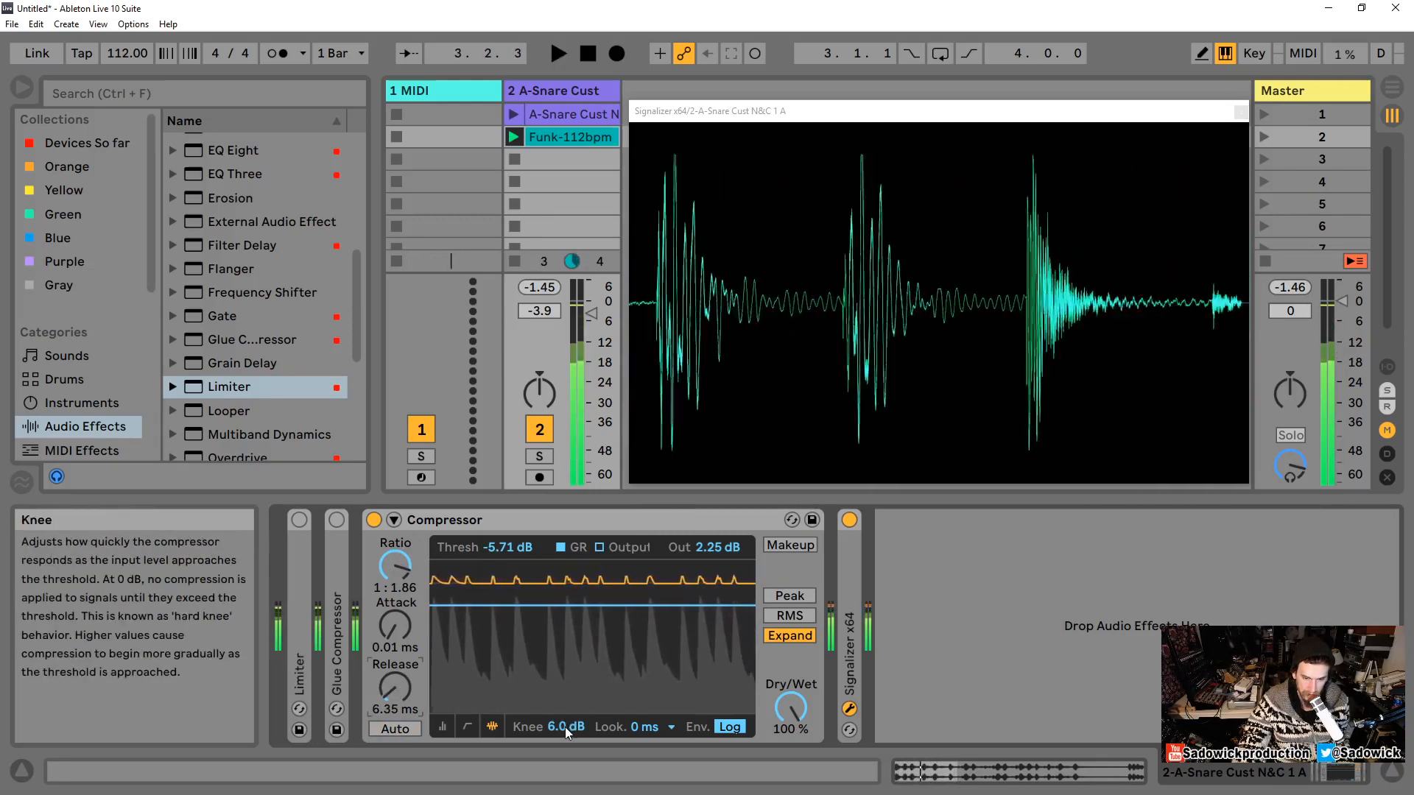
Step: Raise the knee to 18 dB while auditioning the loop, and lower it to 12 dB
{"action": "left_click_drag", "start_coordinate": [565, 727], "coordinate": [564, 598]}
{"action": "key", "text": "space"}
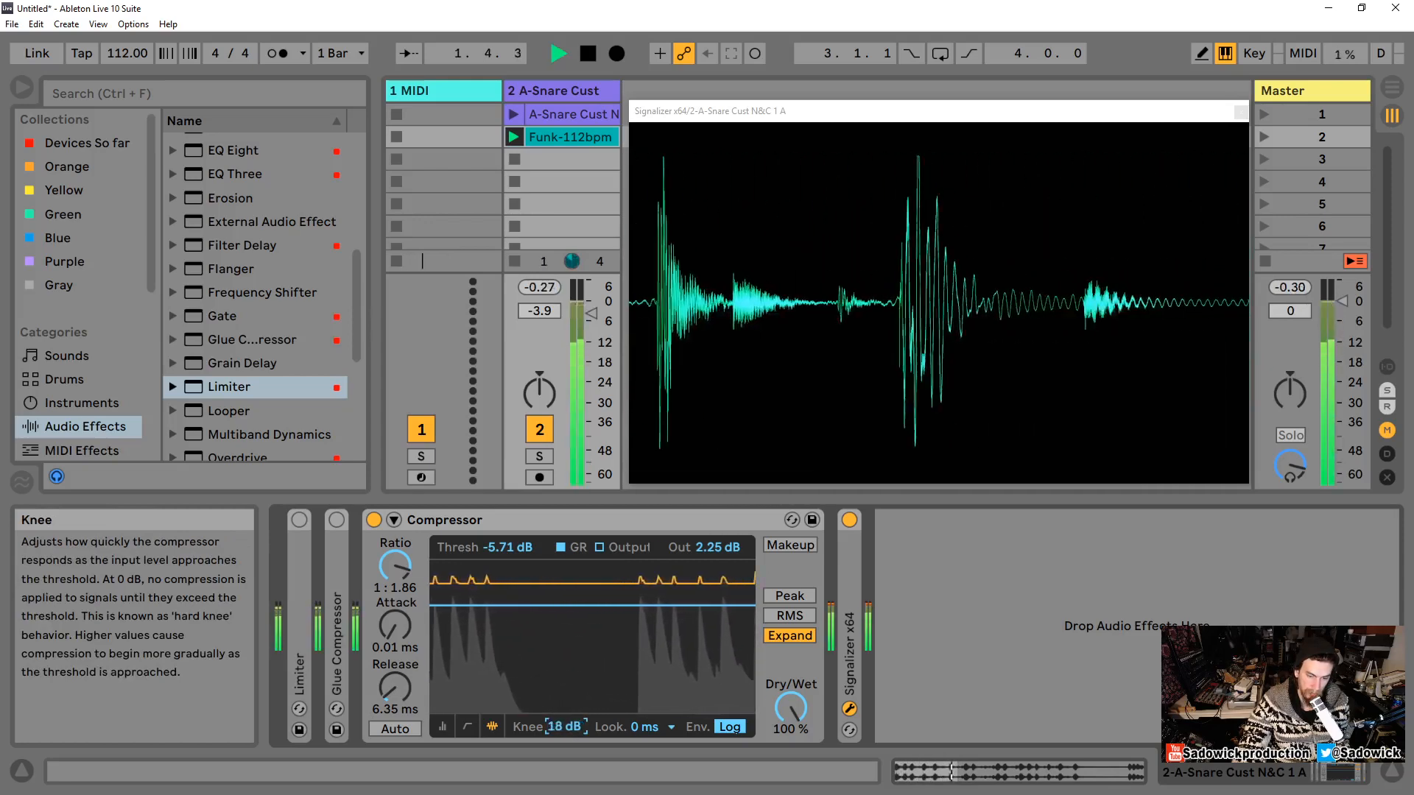
{"action": "key", "text": "space"}
{"action": "left_click_drag", "start_coordinate": [566, 730], "coordinate": [565, 766]}
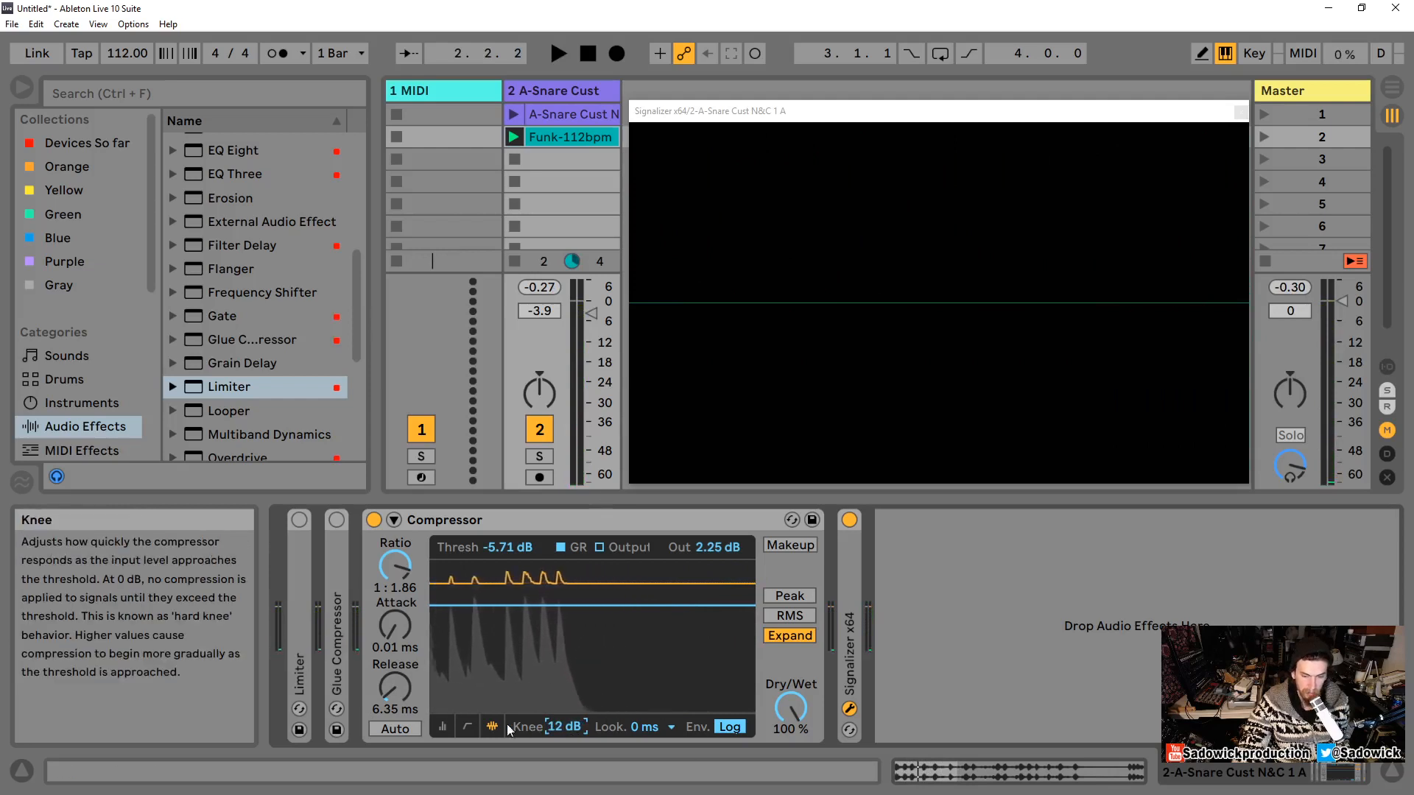
Step: Switch the Compressor display to the transfer curve and set the knee to 0.0 dB
{"action": "left_click", "coordinate": [467, 727]}
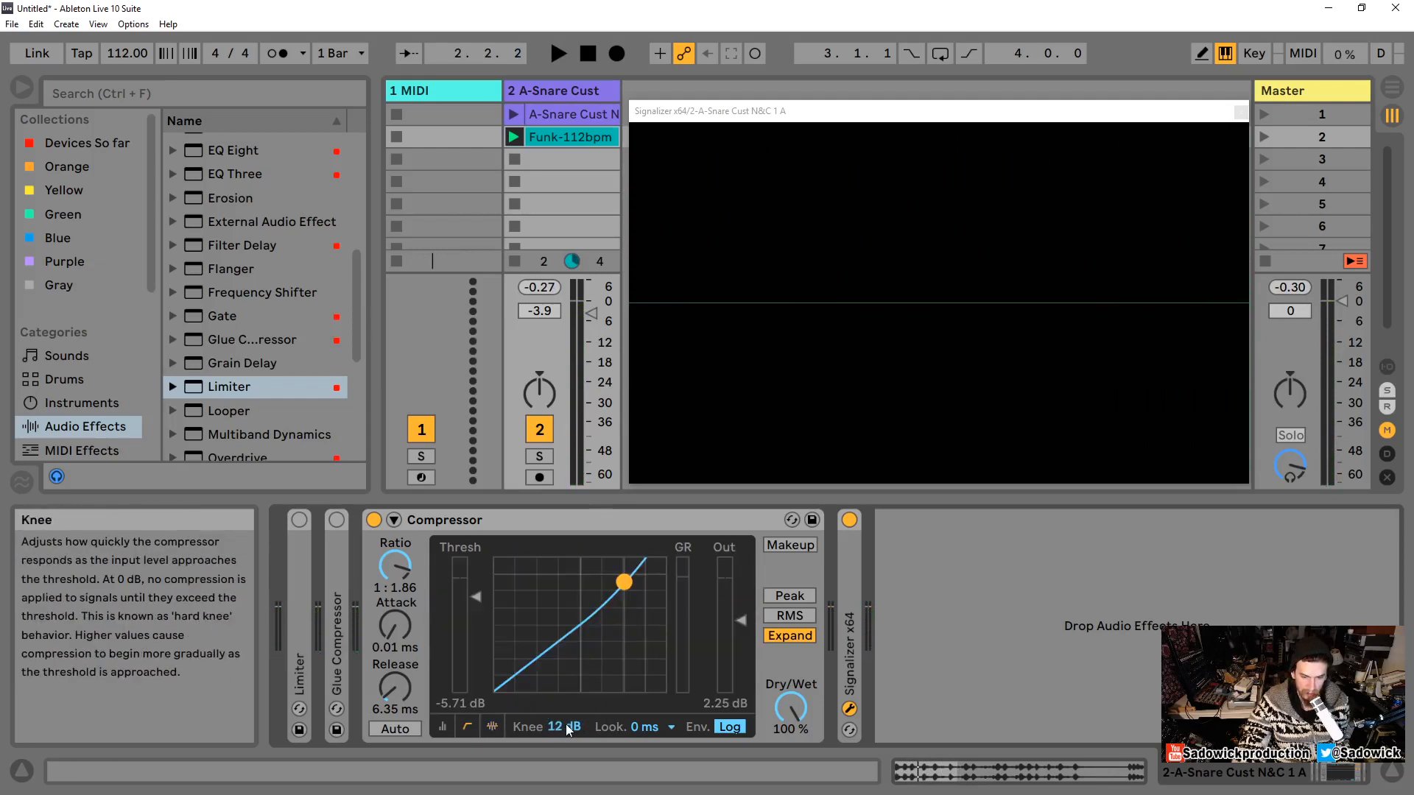
{"action": "left_click_drag", "start_coordinate": [565, 727], "coordinate": [565, 693]}
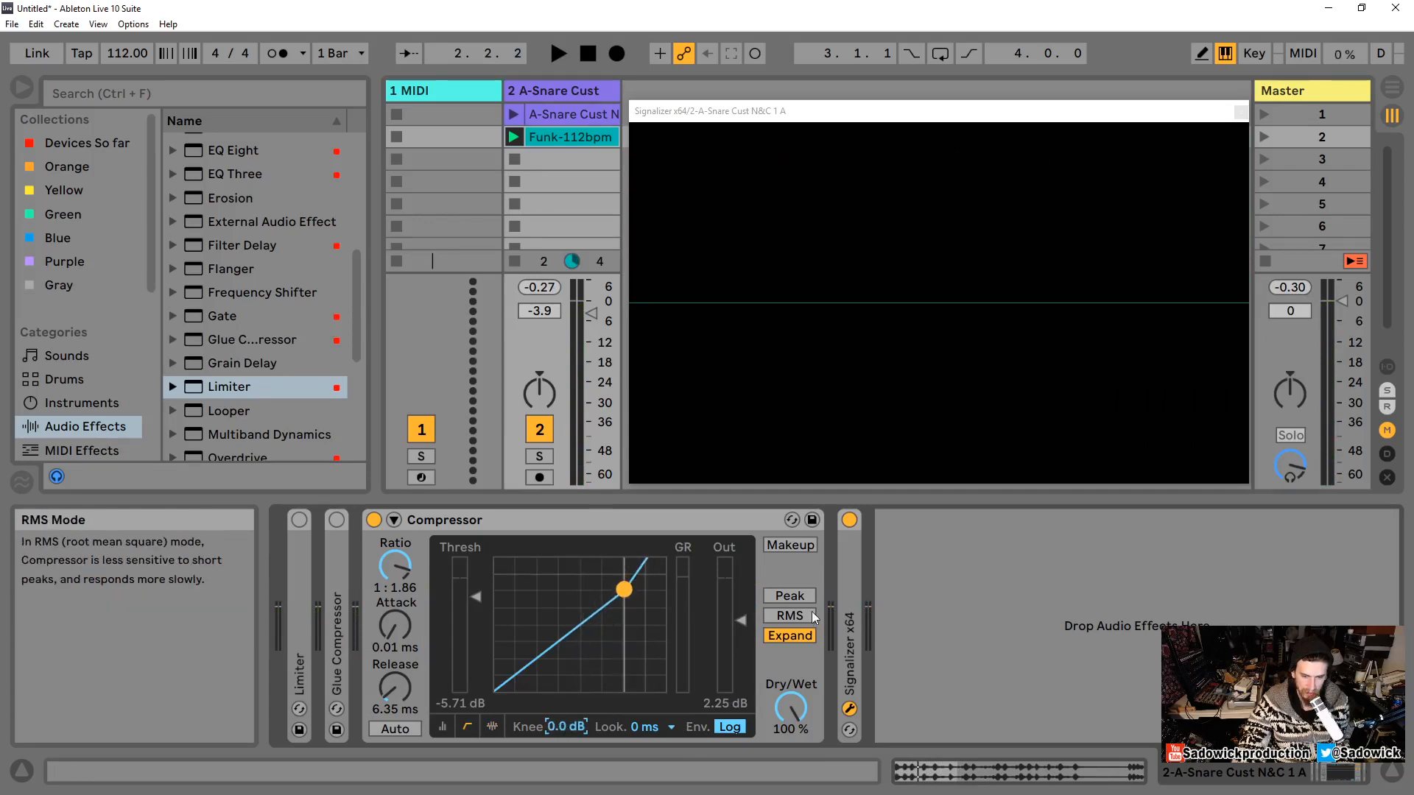
Step: Sweep the threshold from -14.2 dB up to about -1.70 dB while auditioning the loop
{"action": "left_click_drag", "start_coordinate": [477, 606], "coordinate": [478, 582]}
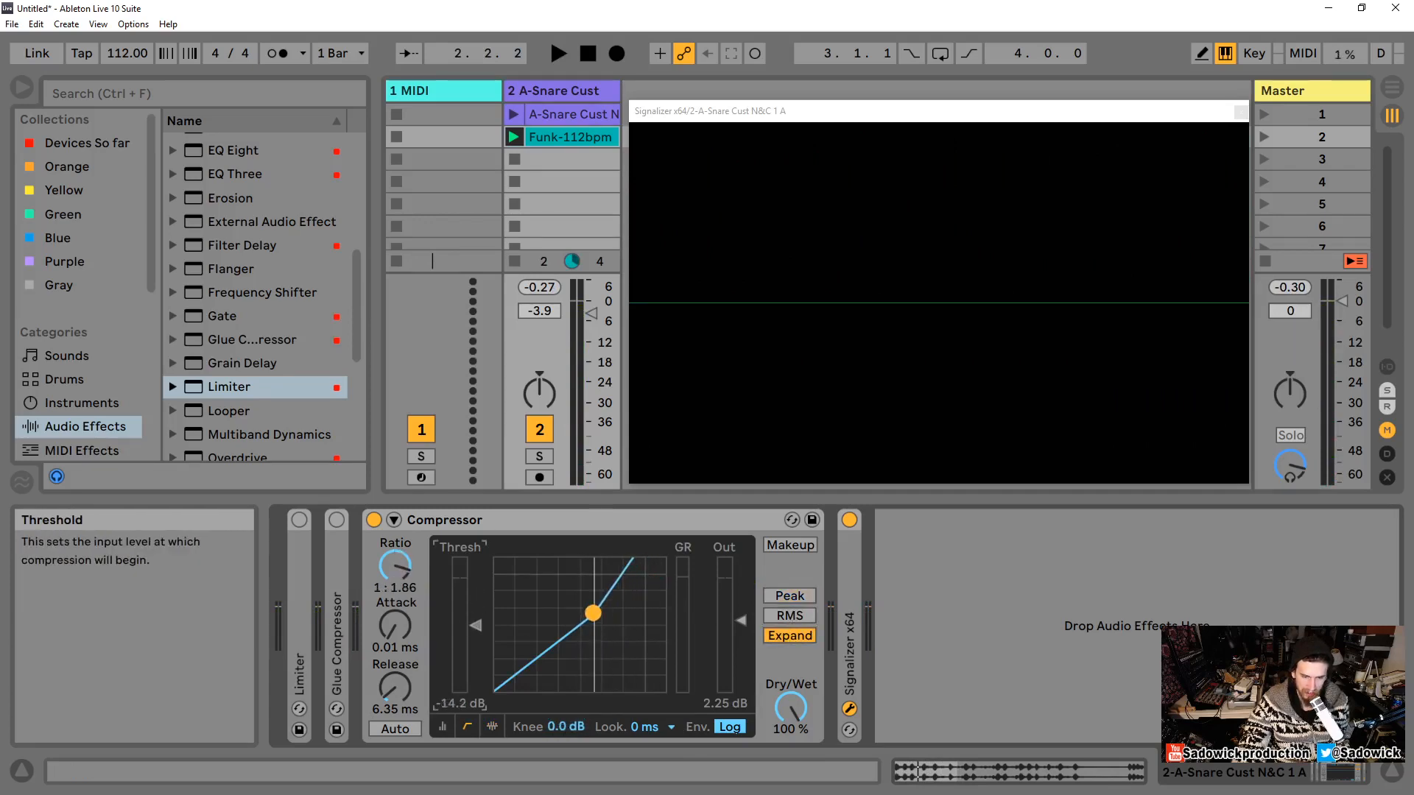
{"action": "key", "text": "space"}
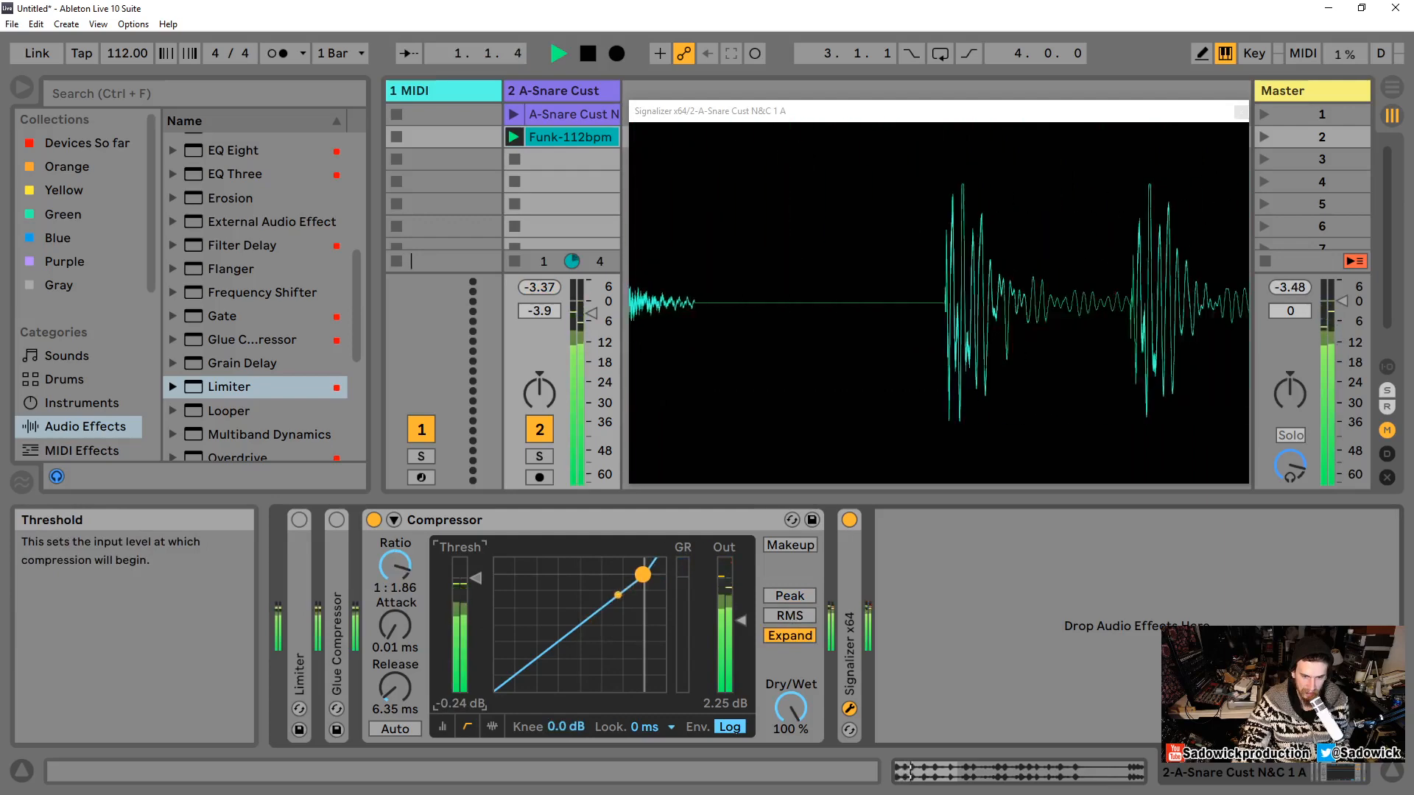
{"action": "left_click_drag", "start_coordinate": [478, 581], "coordinate": [471, 580]}
{"action": "key", "text": "space"}
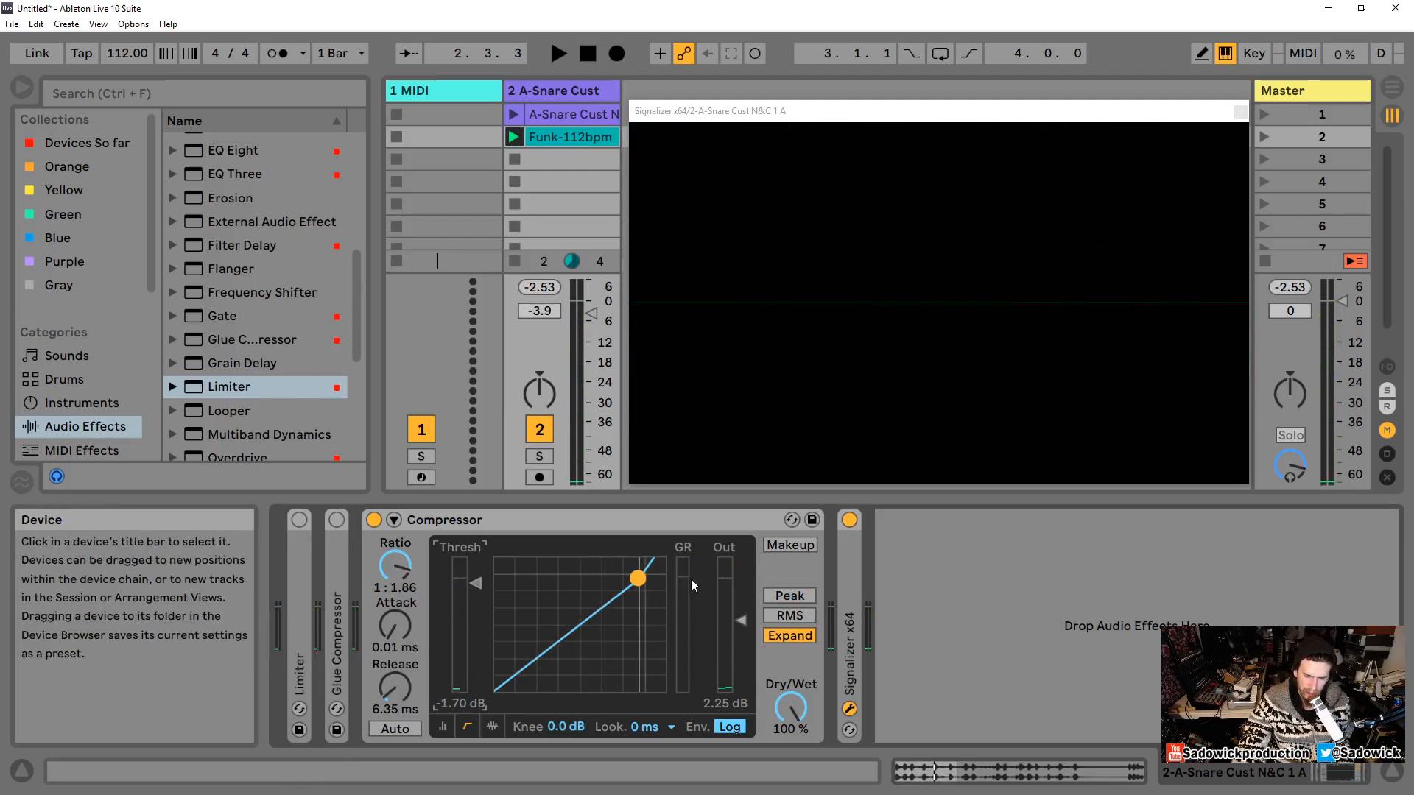
Step: Drag the transfer curve point to a -5.50 dB threshold and 1:1.84 ratio during playback
{"action": "key", "text": "space"}
{"action": "left_click_drag", "start_coordinate": [642, 587], "coordinate": [624, 590]}
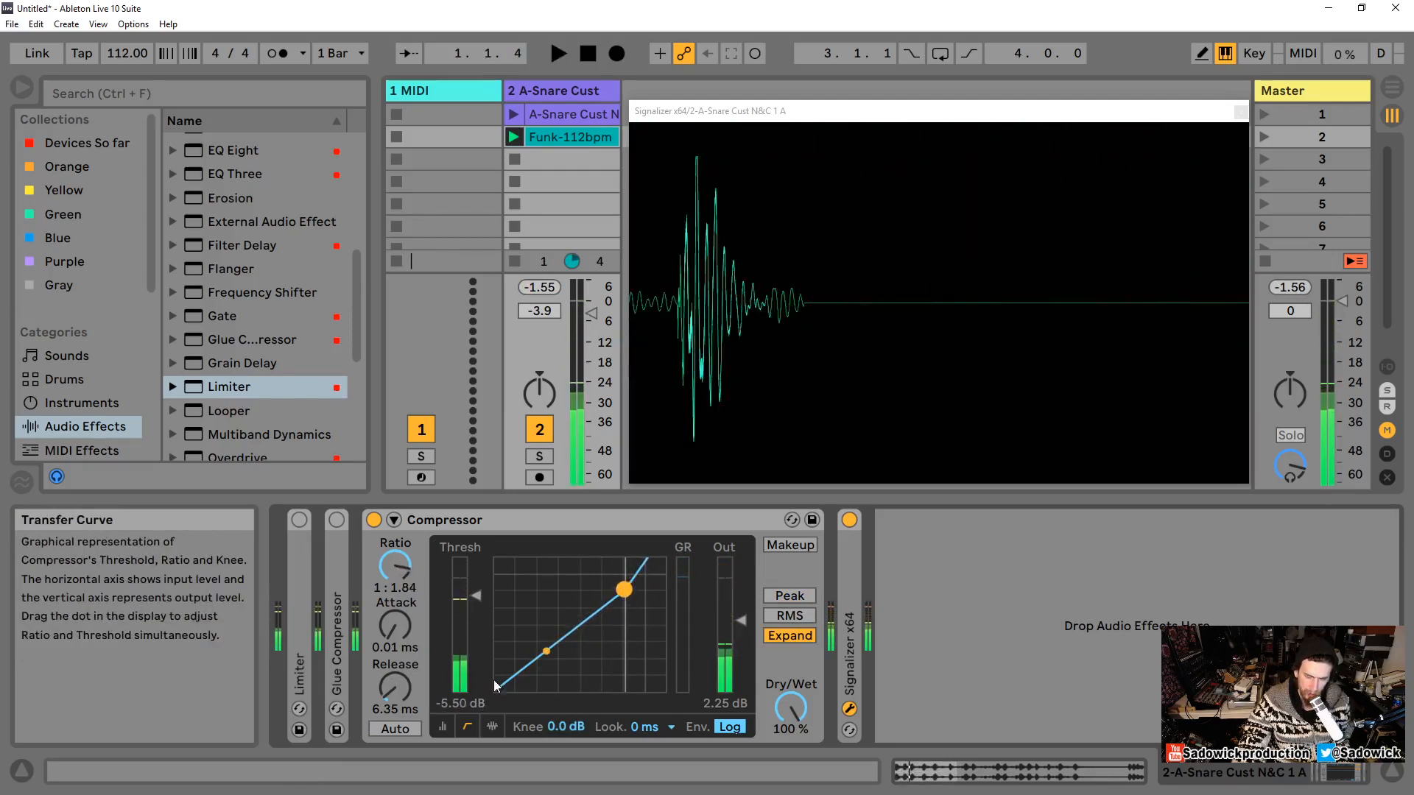
Step: Return to the gain reduction display, set the knee to 5.1 dB and the release to 30.7 ms
{"action": "left_click", "coordinate": [492, 727]}
{"action": "mouse_move", "coordinate": [560, 728]}
{"action": "left_mouse_down"}
{"action": "mouse_move", "coordinate": [559, 714]}
{"action": "mouse_move", "coordinate": [559, 731]}
{"action": "left_mouse_up"}
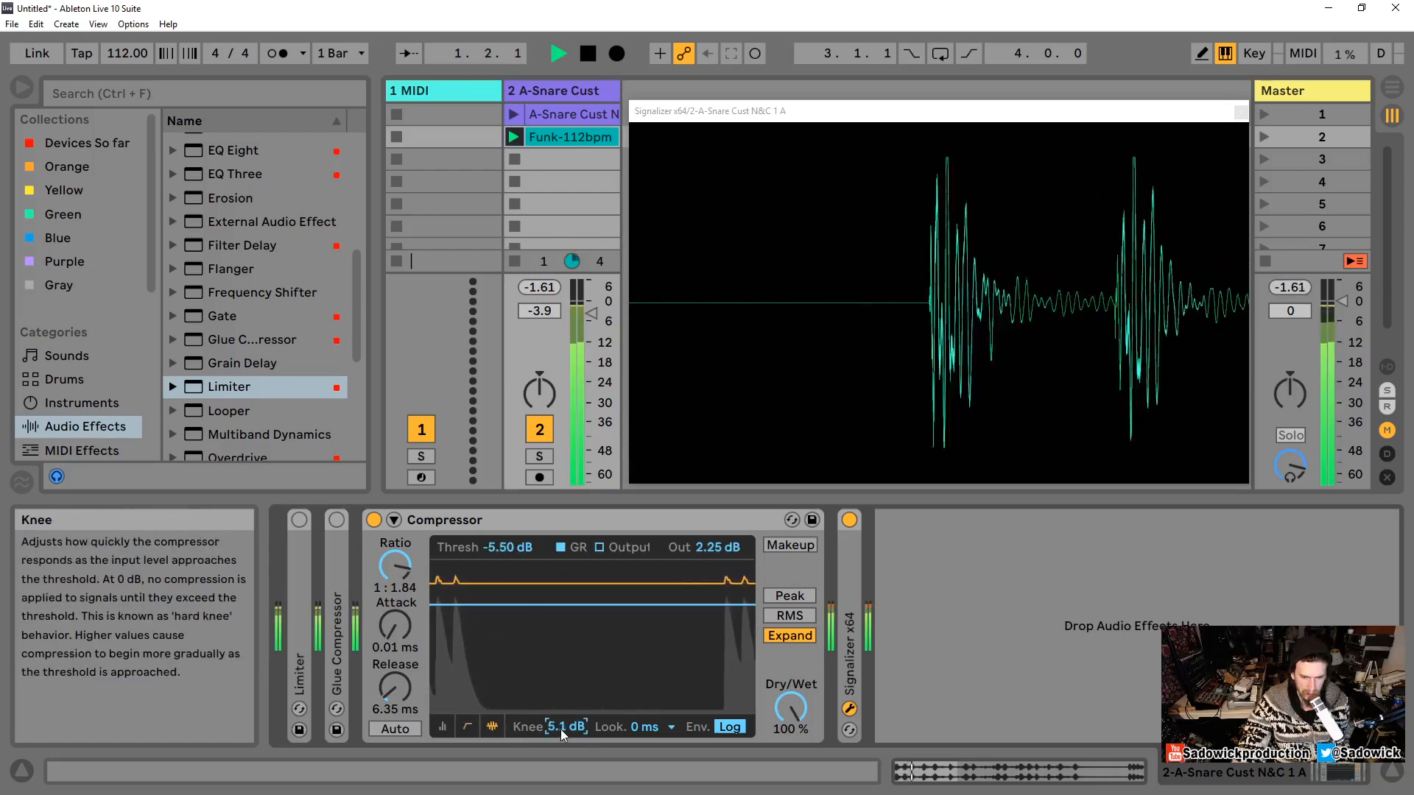
{"action": "left_click_drag", "start_coordinate": [394, 687], "coordinate": [395, 659]}
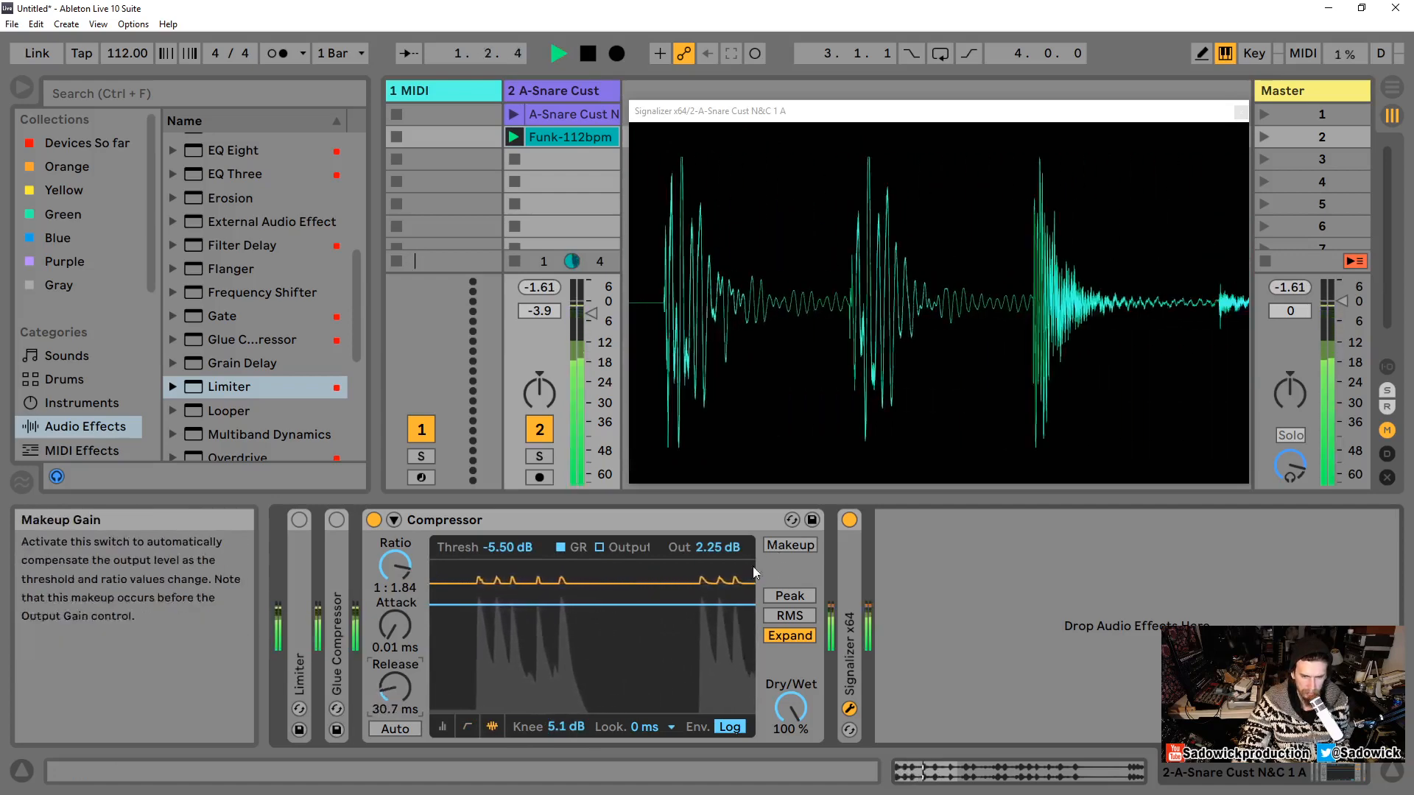
Step: Lower the Compressor's output gain to -2.81 dB while auditioning the loop
{"action": "key", "text": "space"}
{"action": "mouse_move", "coordinate": [713, 550]}
{"action": "left_mouse_down"}
{"action": "mouse_move", "coordinate": [713, 585]}
{"action": "mouse_move", "coordinate": [714, 568]}
{"action": "left_mouse_up"}
{"action": "key", "text": "space"}
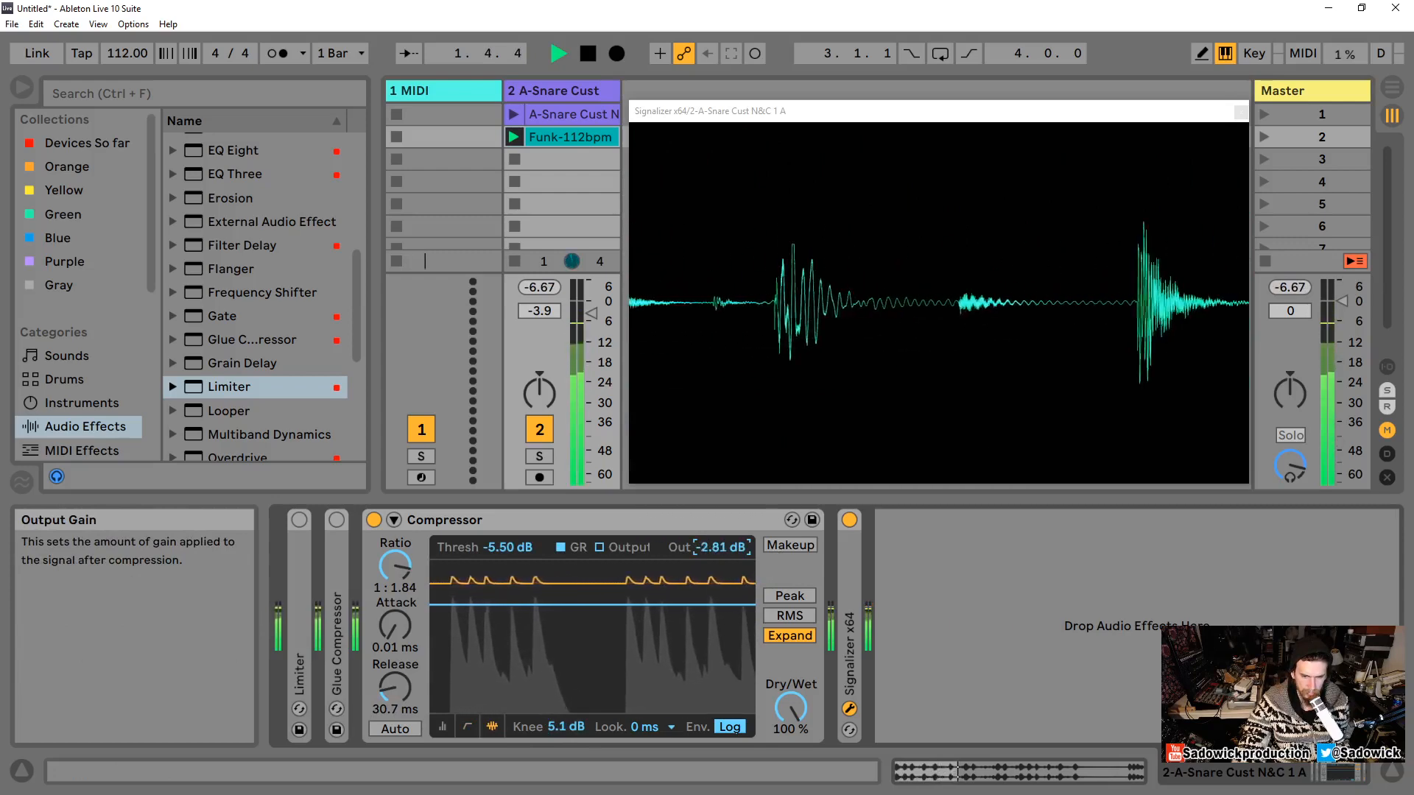
{"action": "key", "text": "space"}
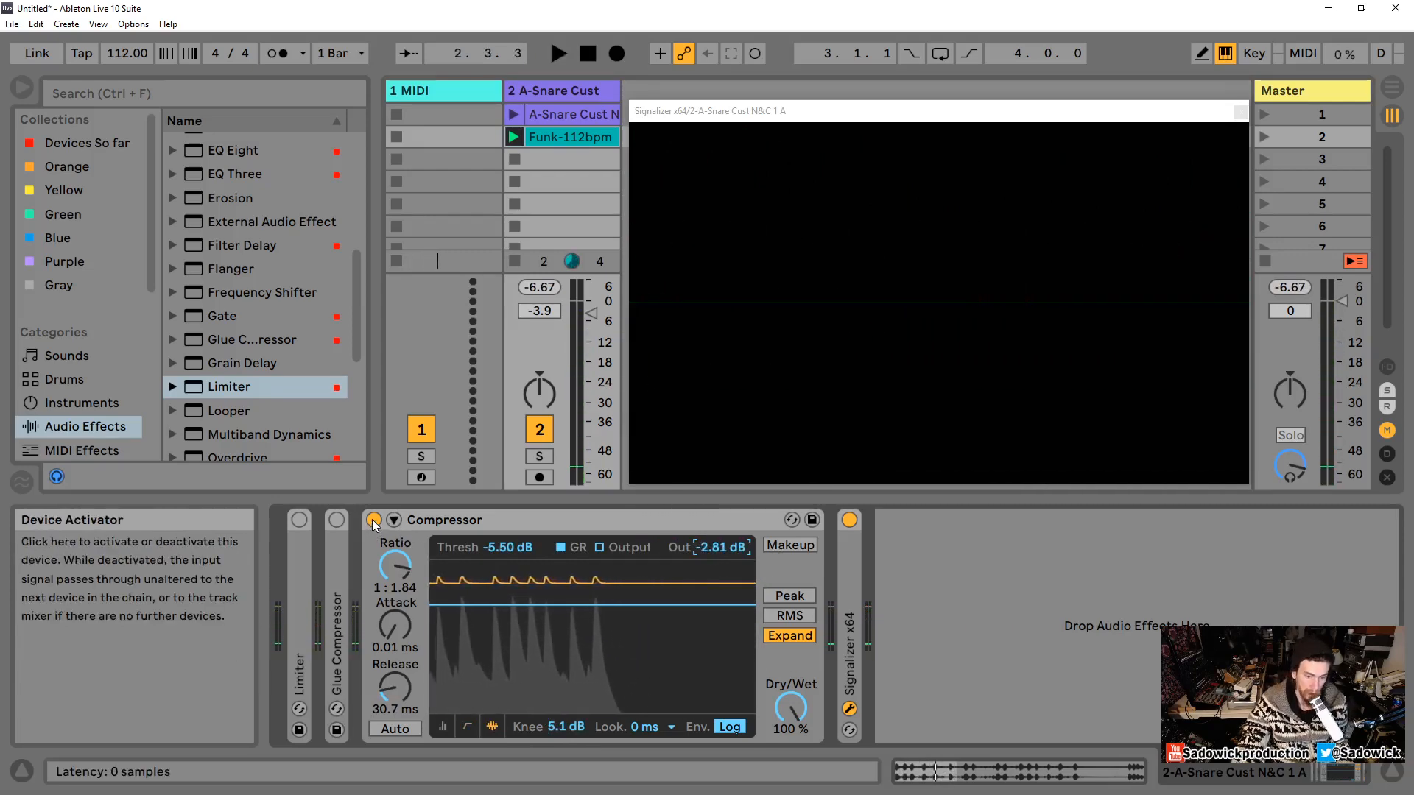
Step: Turn the Compressor off and back on during playback to compare bypassed and processed sound
{"action": "left_click", "coordinate": [374, 520]}
{"action": "key", "text": "space"}
{"action": "left_click", "coordinate": [373, 520]}
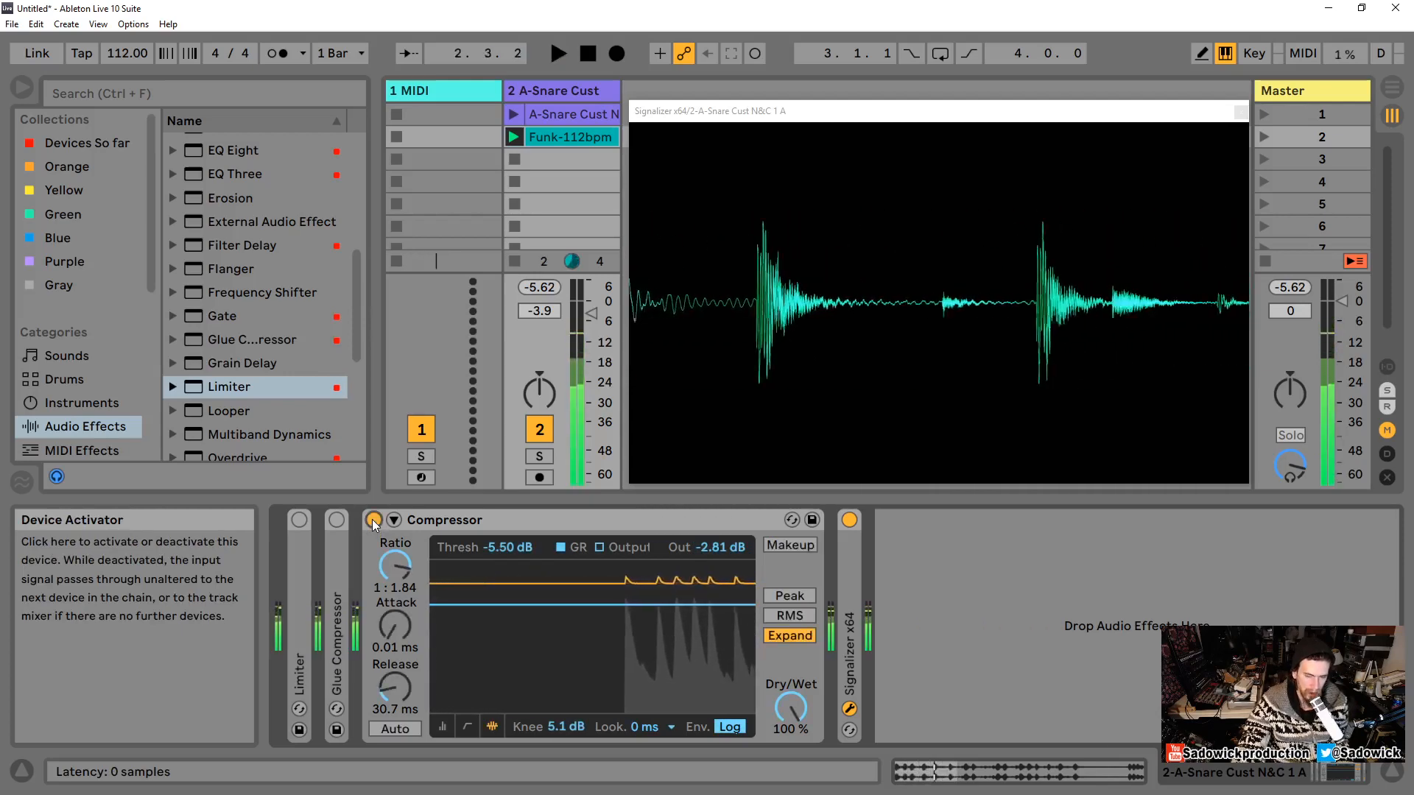
{"action": "key", "text": "space"}
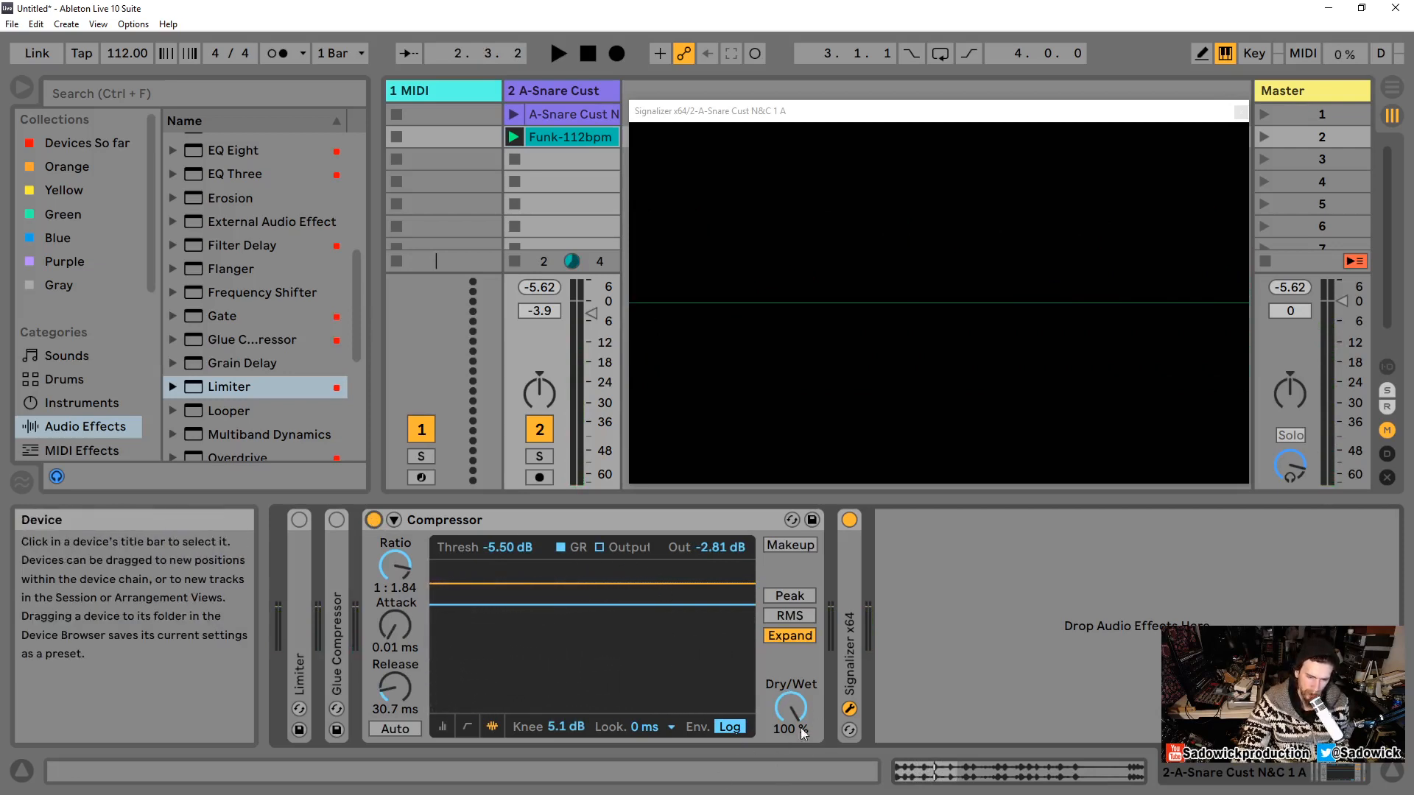
Step: Show the transfer curve, set the threshold to -12.7 dB and the ratio to 1:2.00
{"action": "left_click_drag", "start_coordinate": [794, 713], "coordinate": [794, 732]}
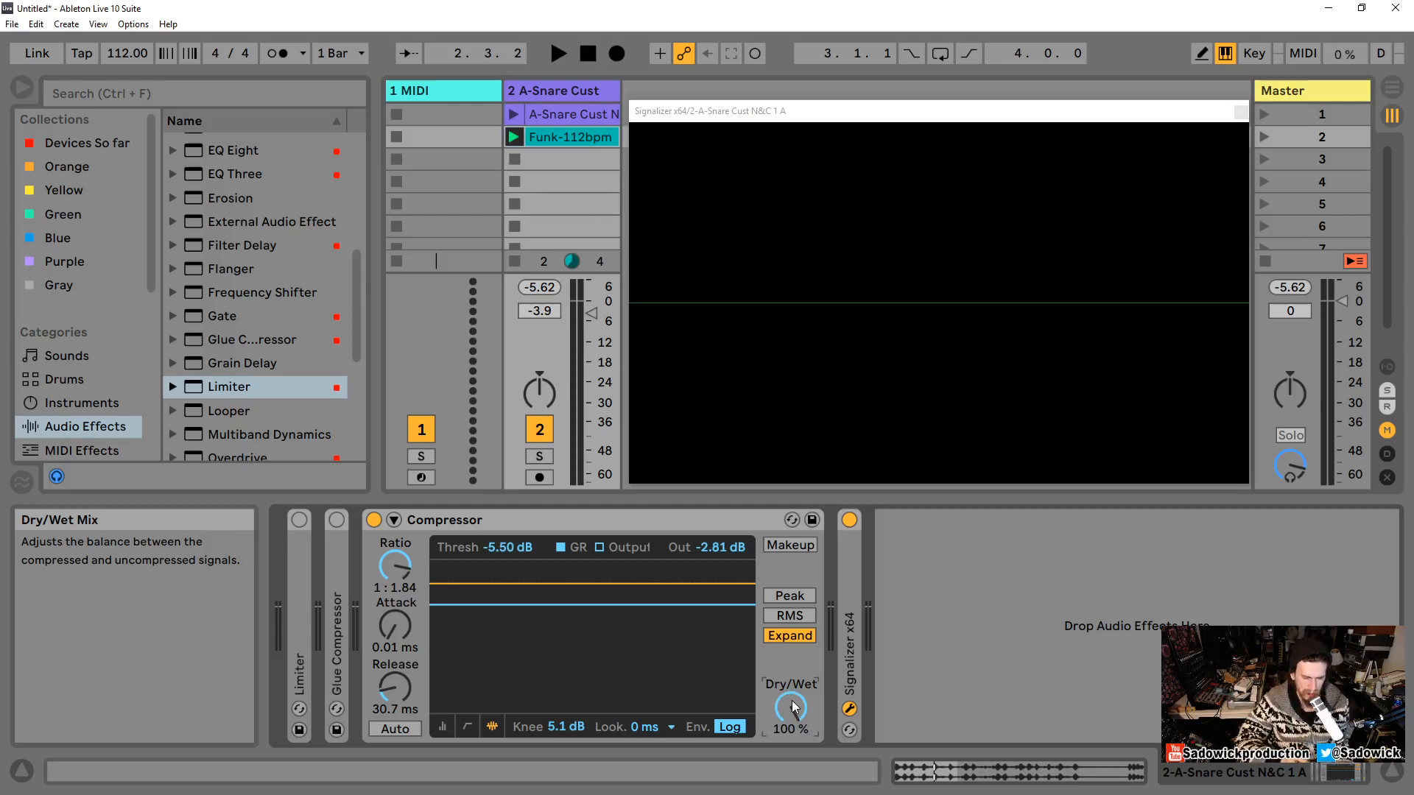
{"action": "left_click", "coordinate": [467, 727]}
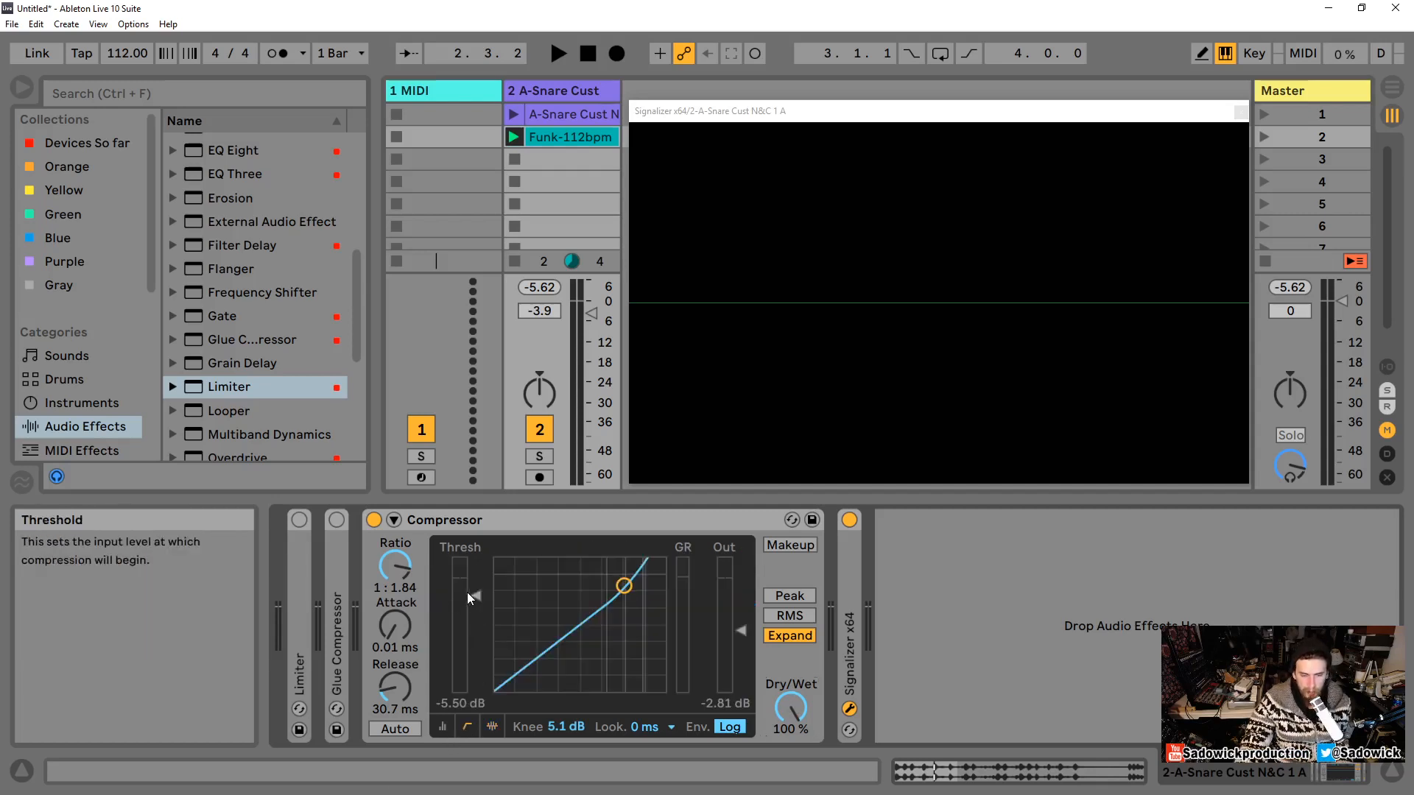
{"action": "left_click_drag", "start_coordinate": [476, 595], "coordinate": [475, 621]}
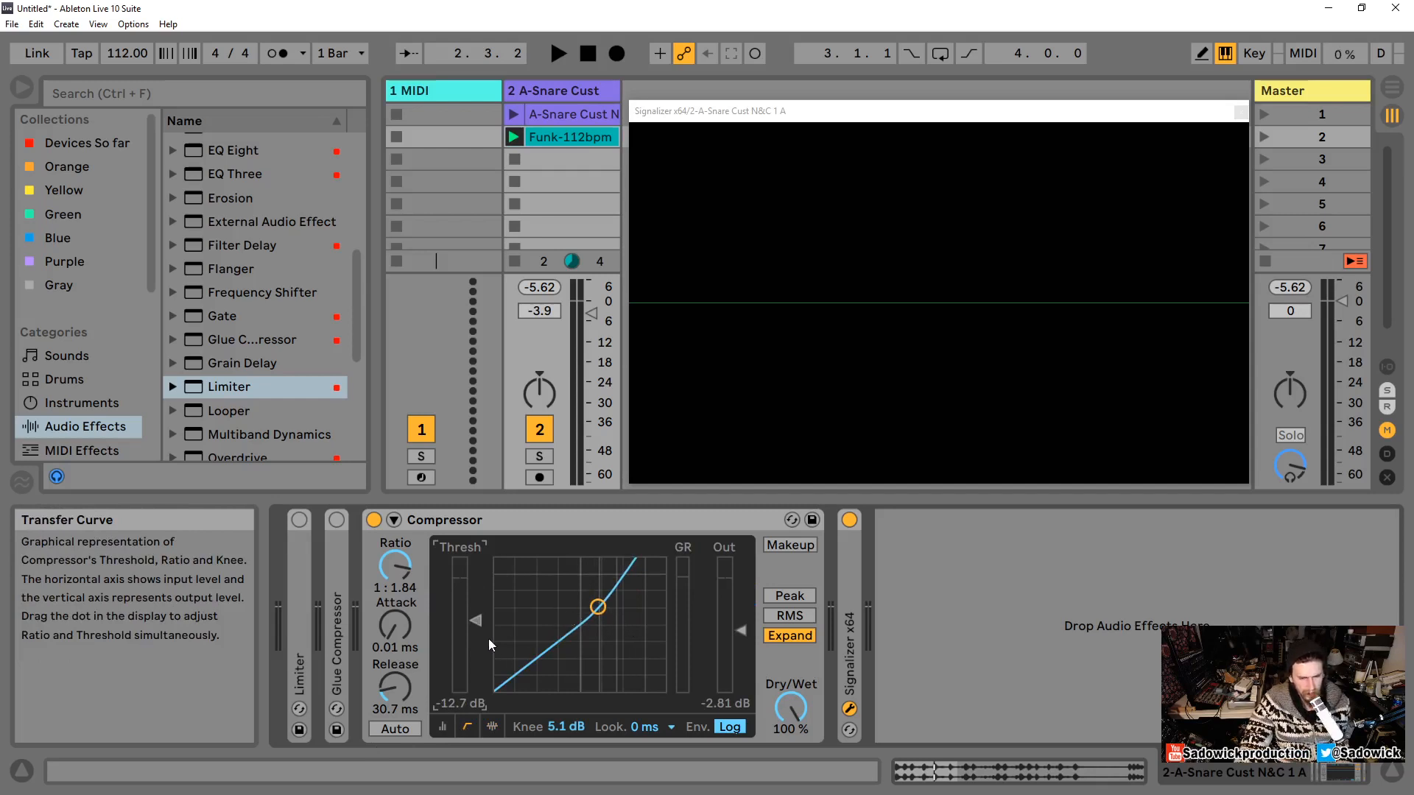
{"action": "left_click_drag", "start_coordinate": [398, 573], "coordinate": [398, 567]}
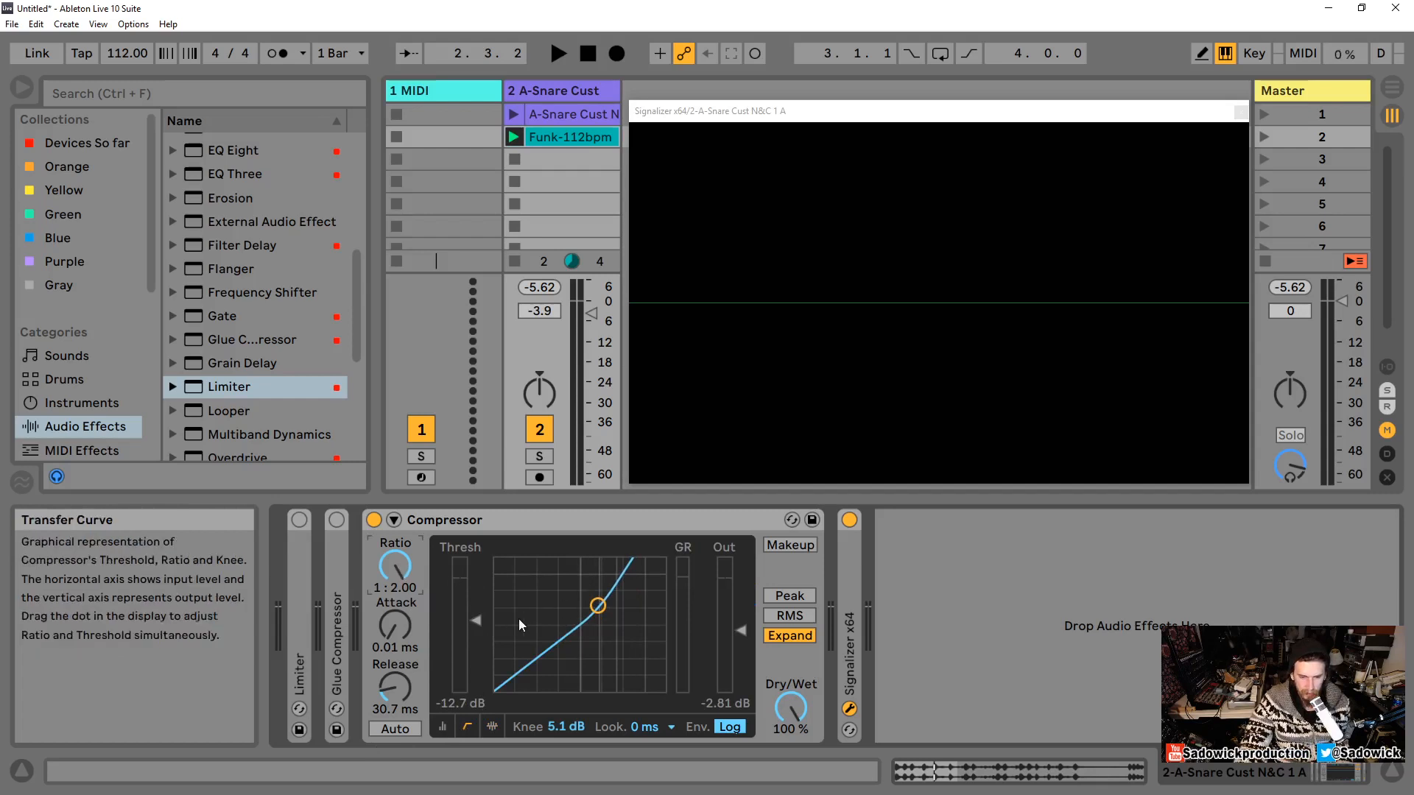
Step: Set the knee to 0.0 dB and drag the curve point to a -20.2 dB threshold and 1:1.99 ratio
{"action": "left_click_drag", "start_coordinate": [567, 725], "coordinate": [567, 751]}
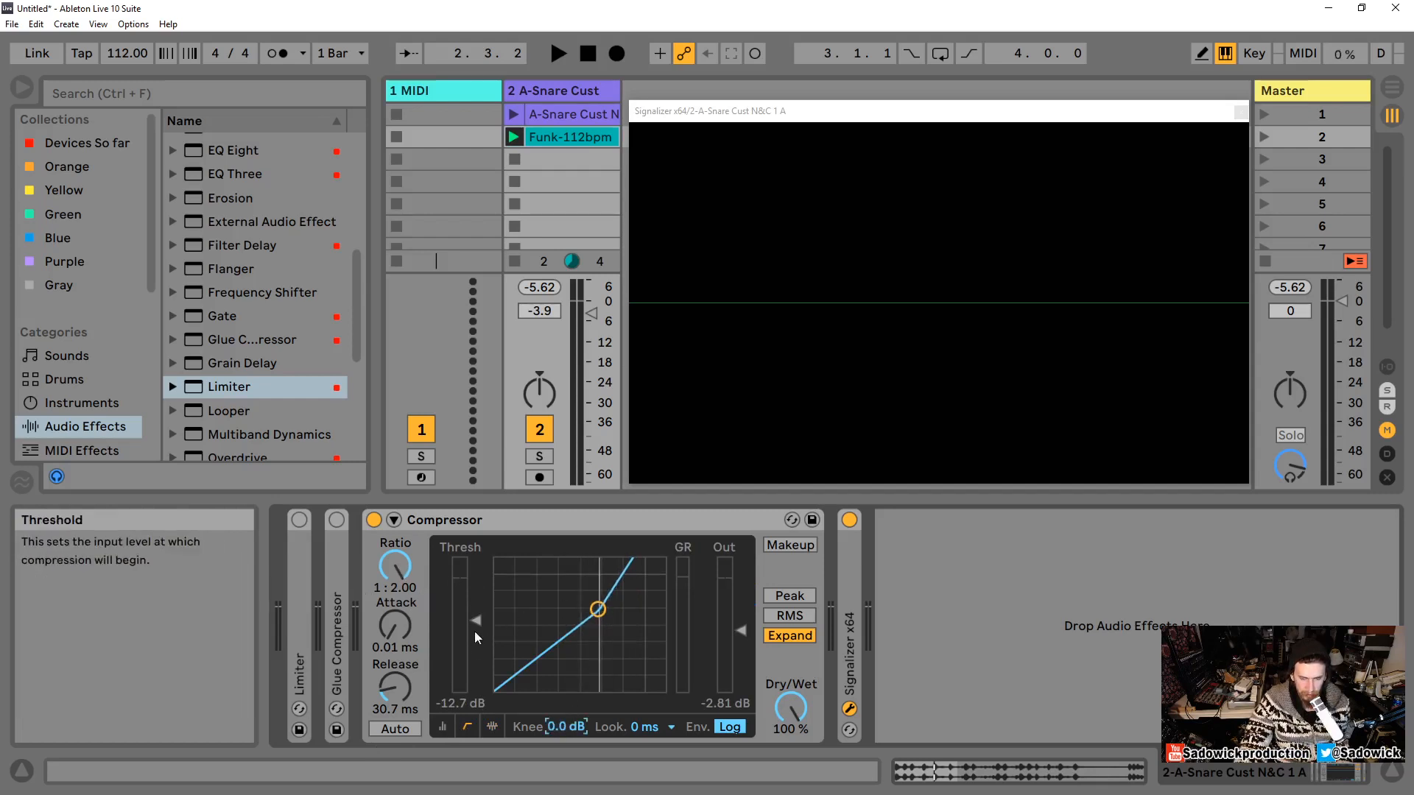
{"action": "left_click_drag", "start_coordinate": [476, 622], "coordinate": [476, 643]}
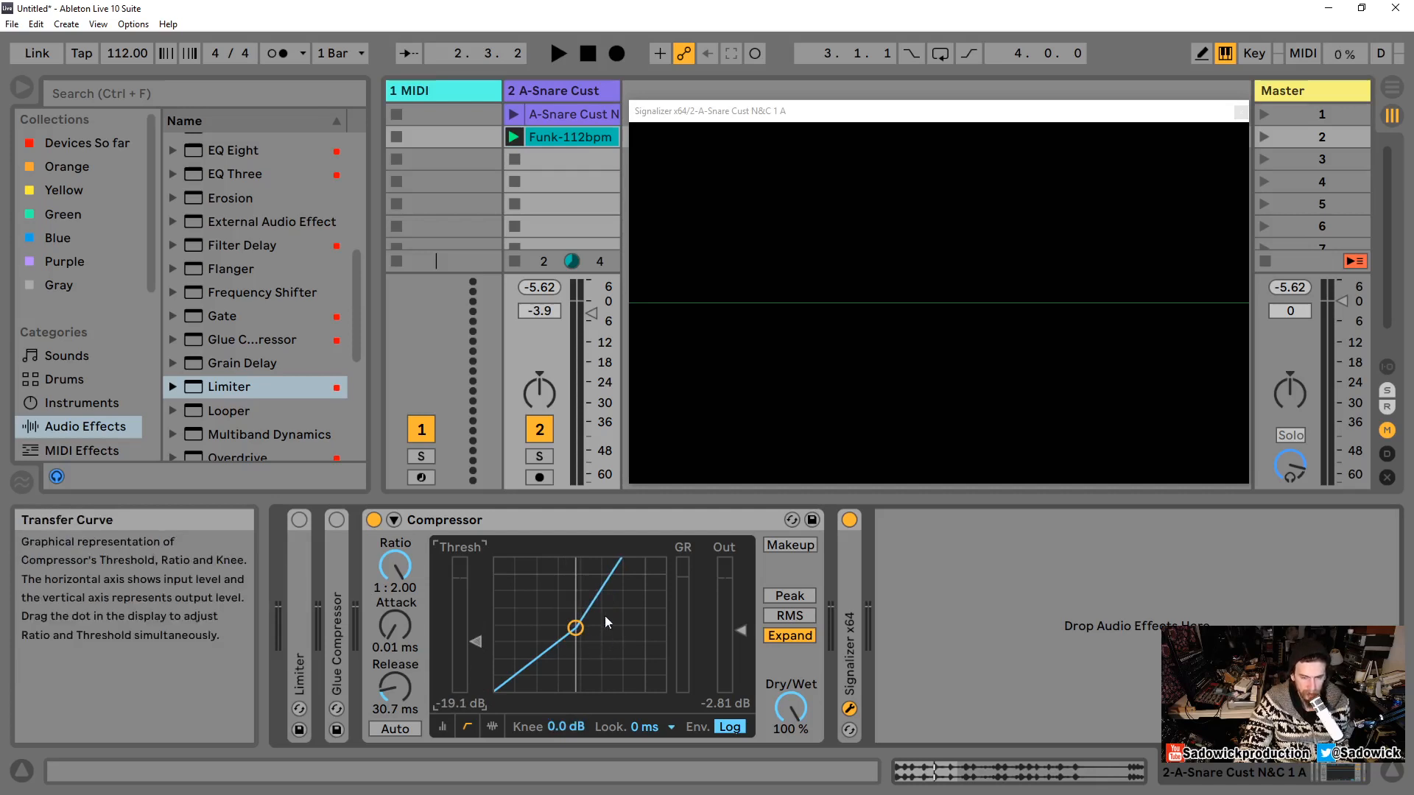
{"action": "left_click_drag", "start_coordinate": [581, 633], "coordinate": [620, 696]}
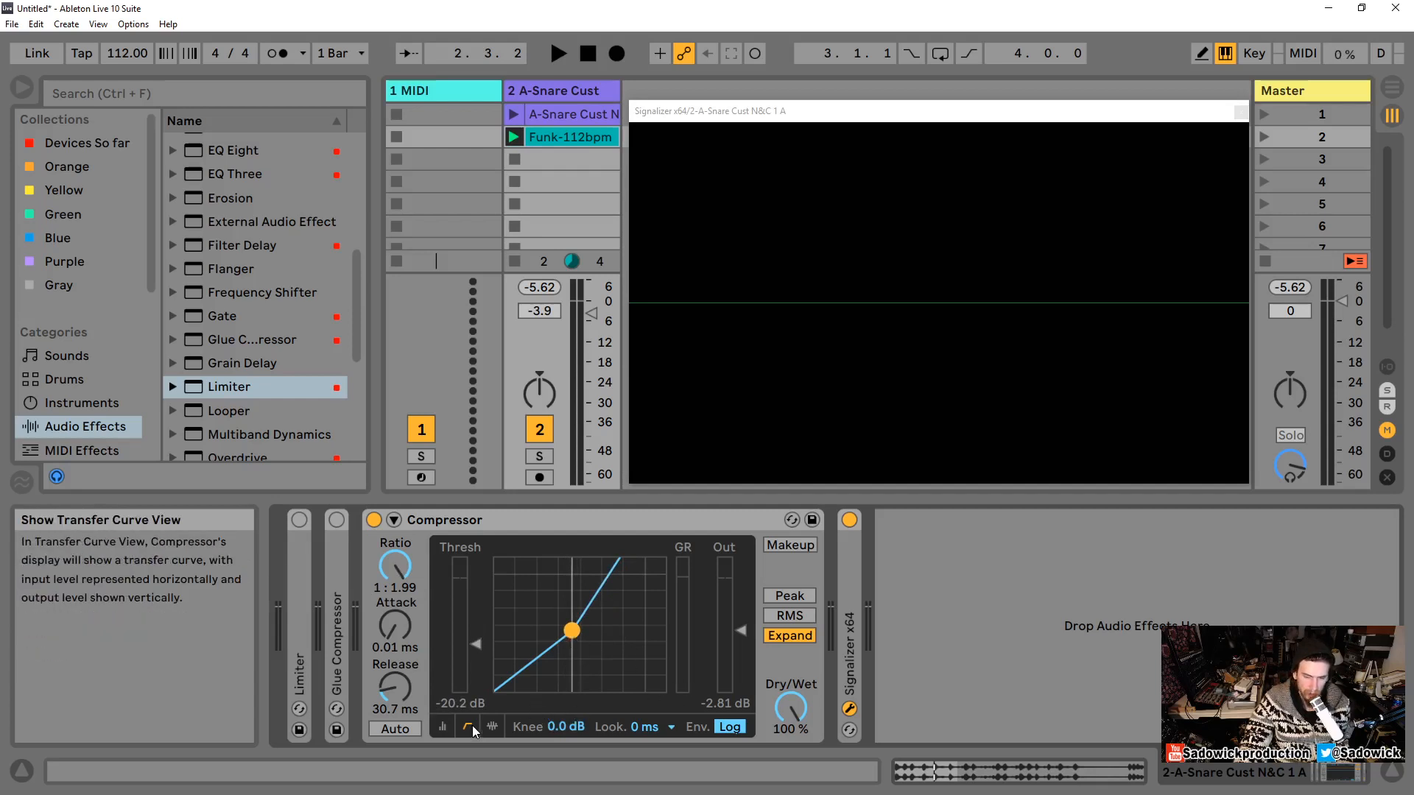
{"action": "left_click", "coordinate": [492, 726]}
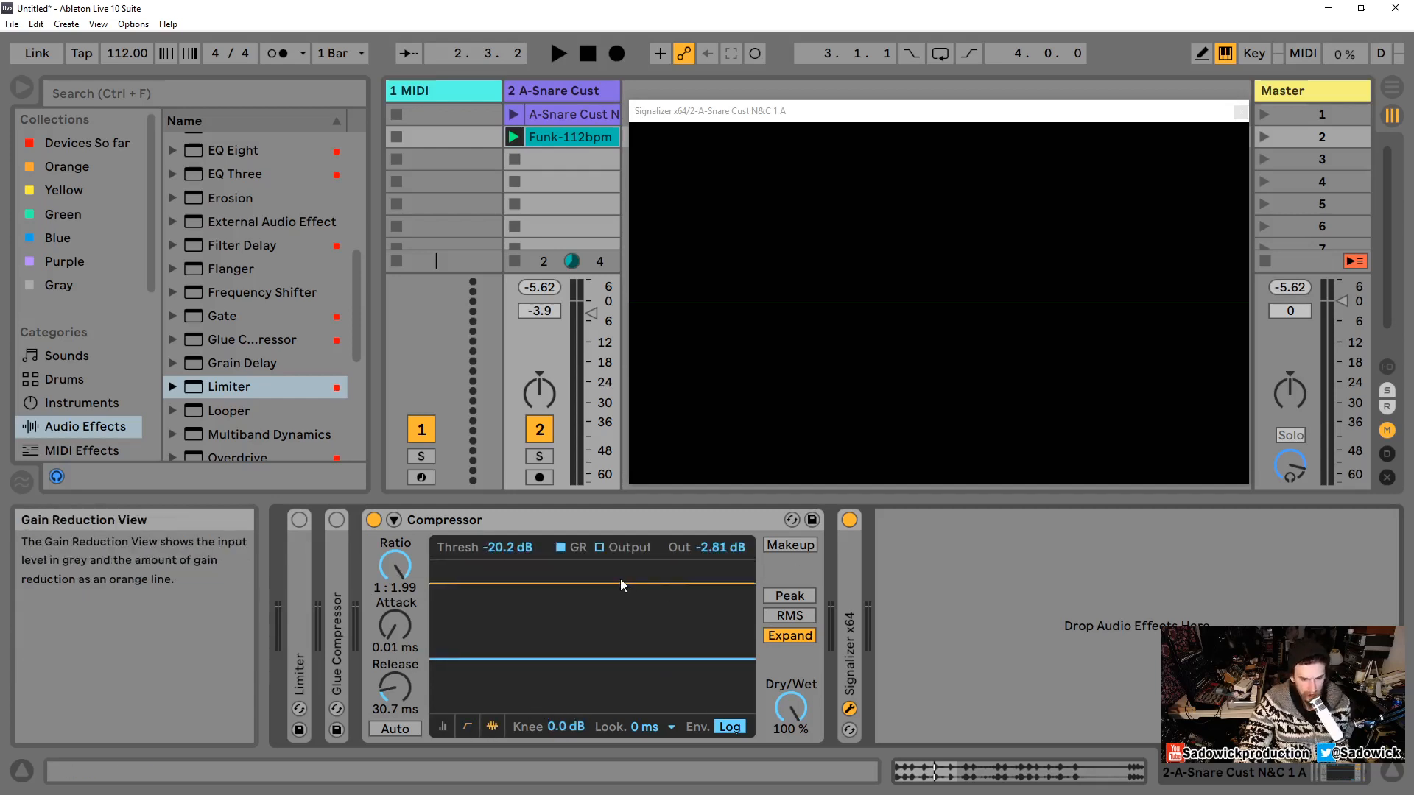